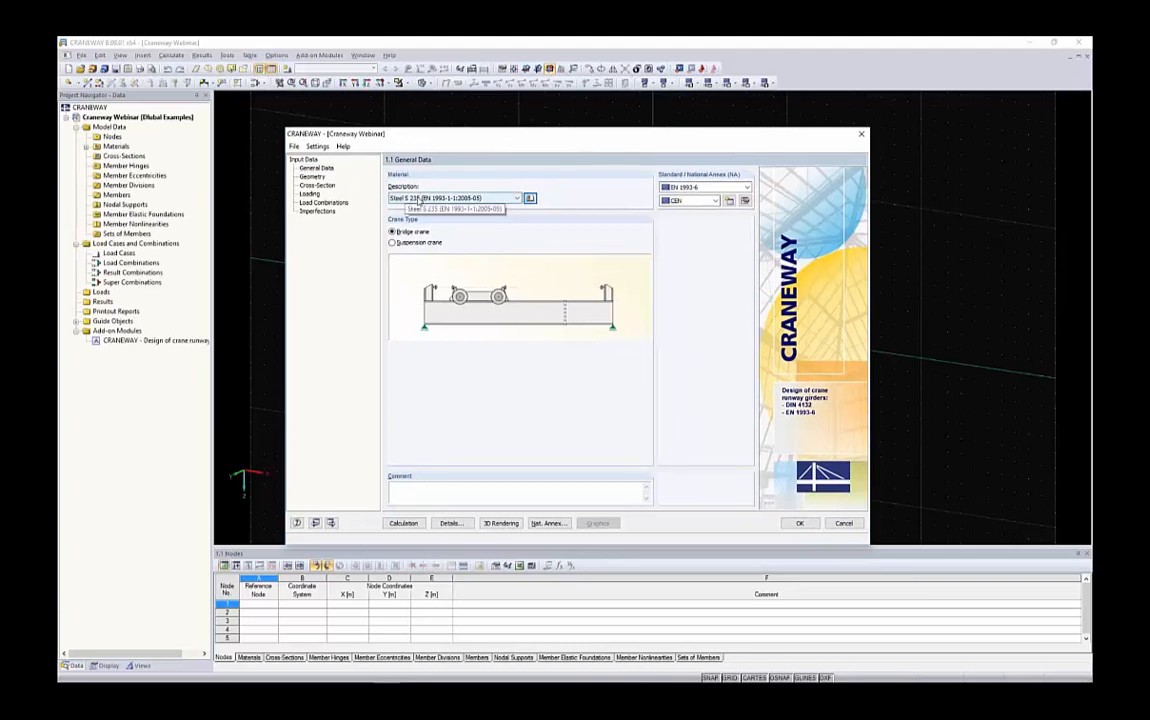
Browse the available steel grades in the material list and the material library without choosing one
left_click(420, 199)
scroll(460, 320, "down", 3)
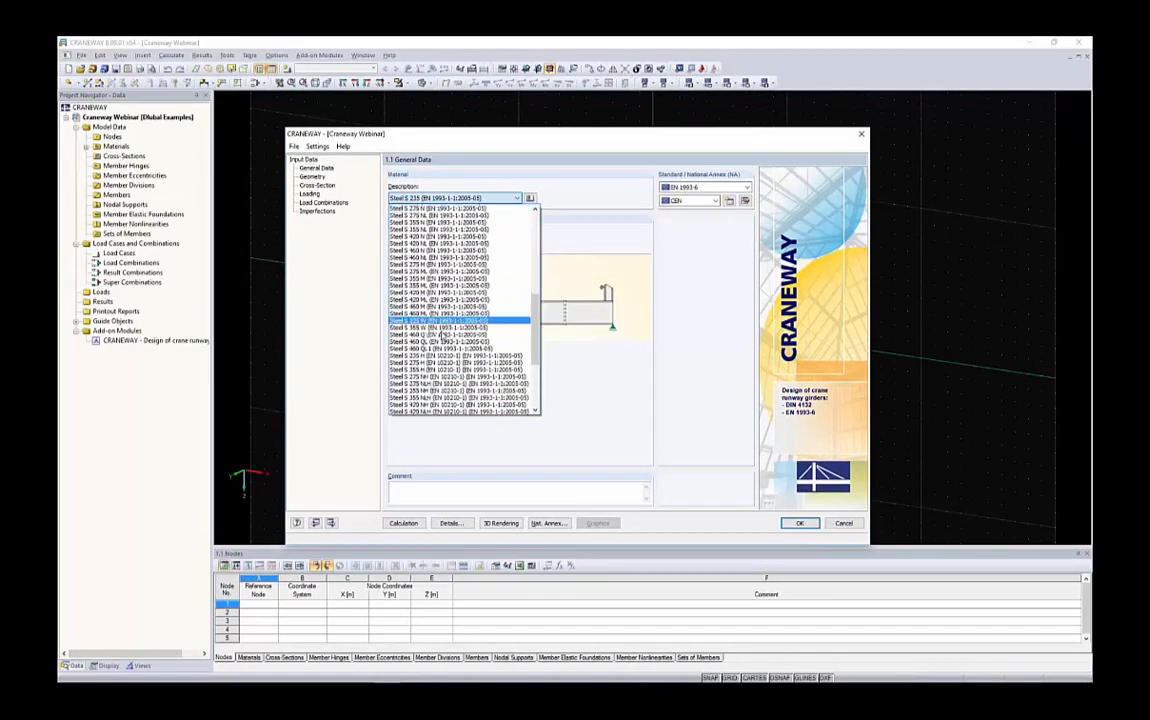
left_click_drag(536, 372, 536, 206)
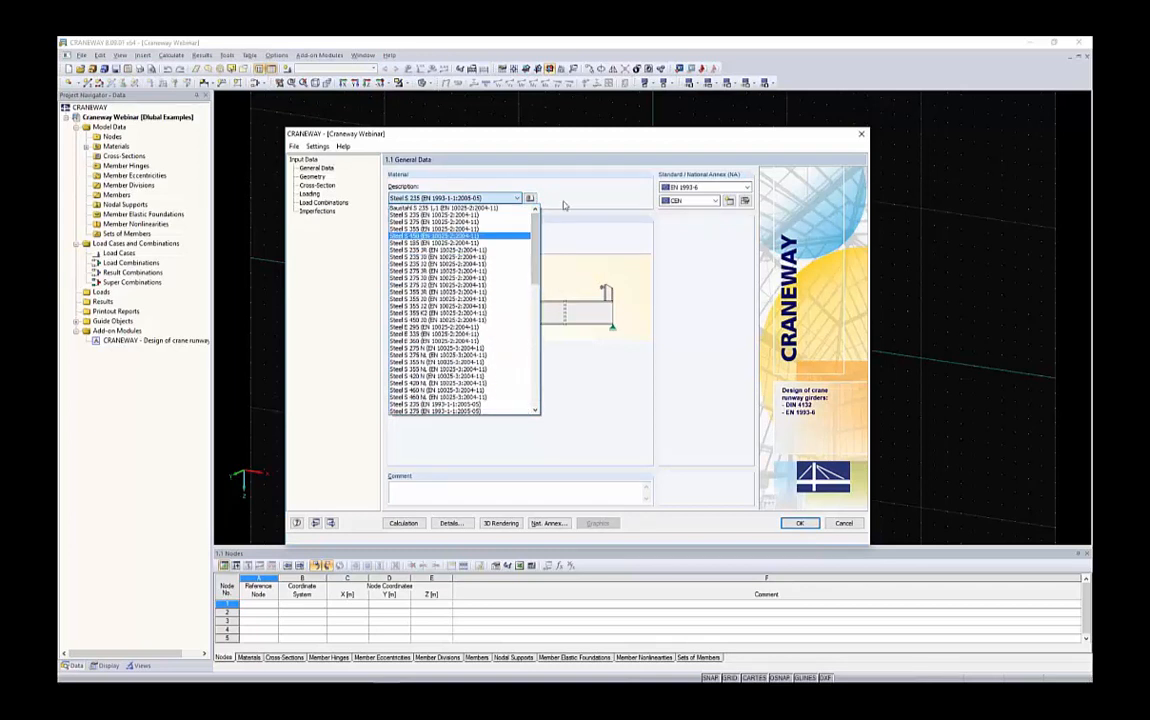
left_click(533, 199)
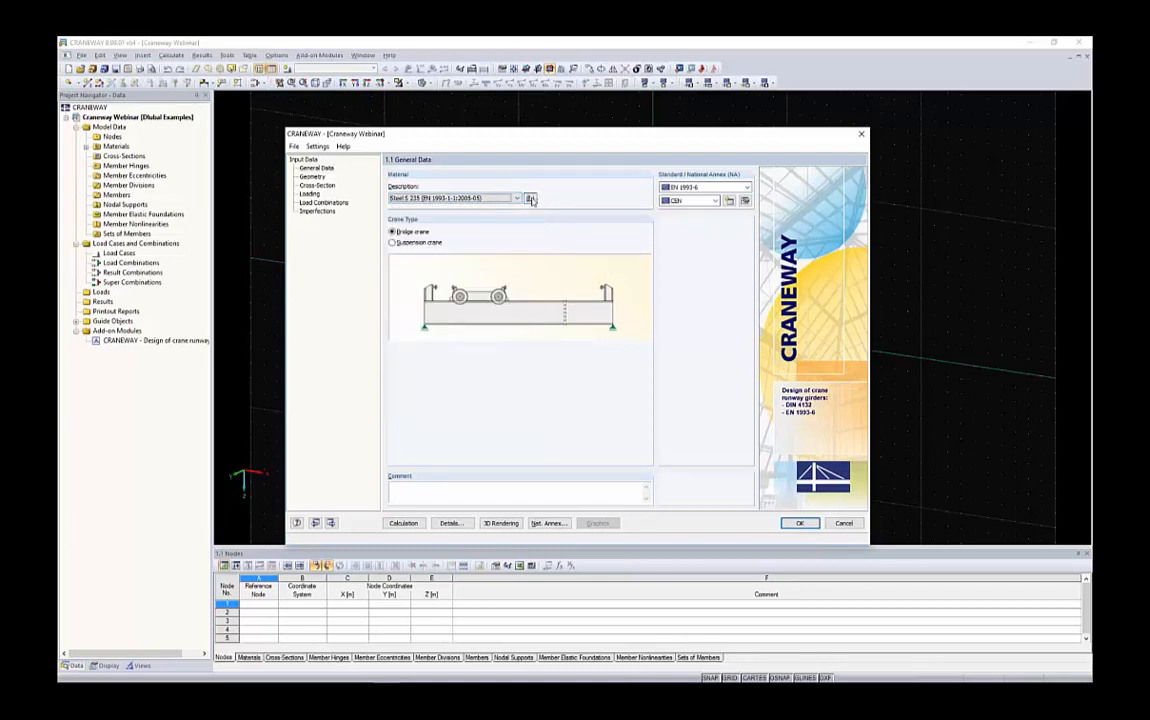
left_click(531, 199)
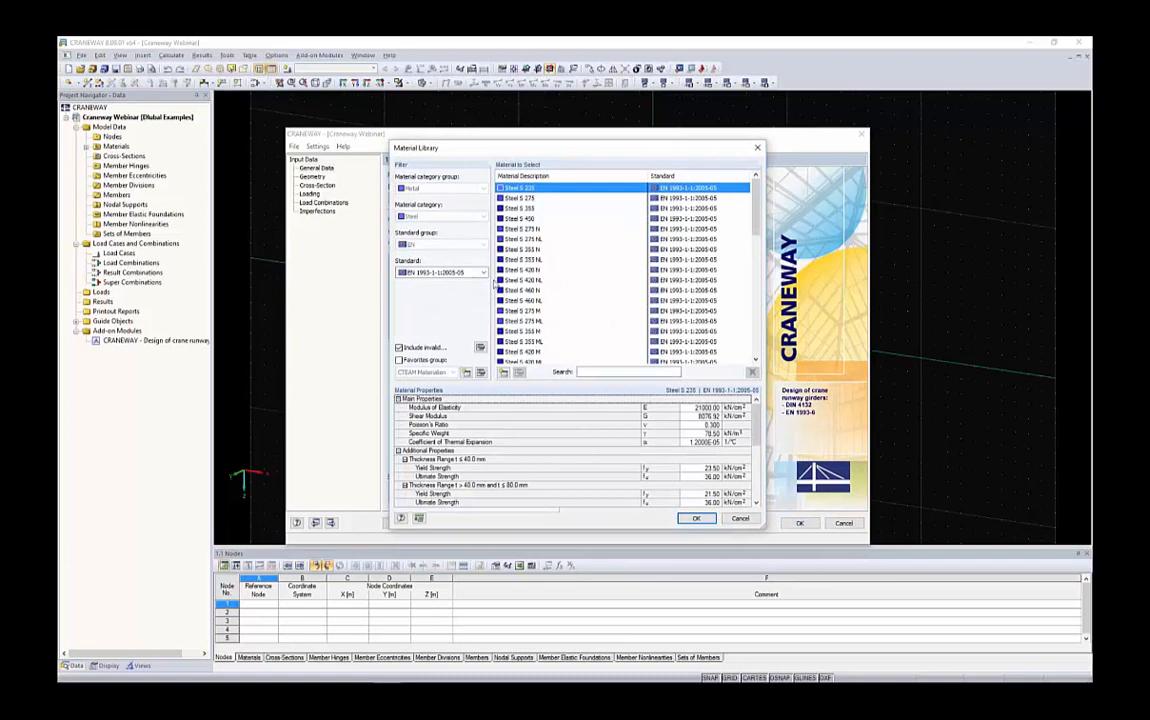
scroll(601, 250, "down", 6)
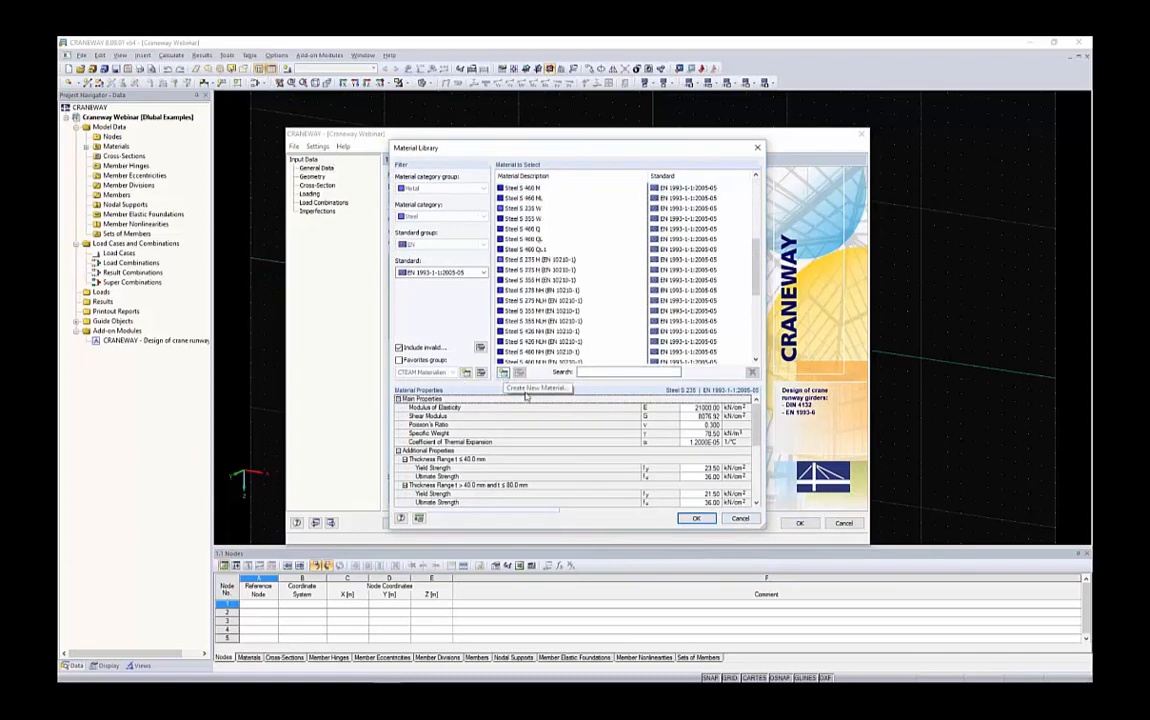
left_click(739, 518)
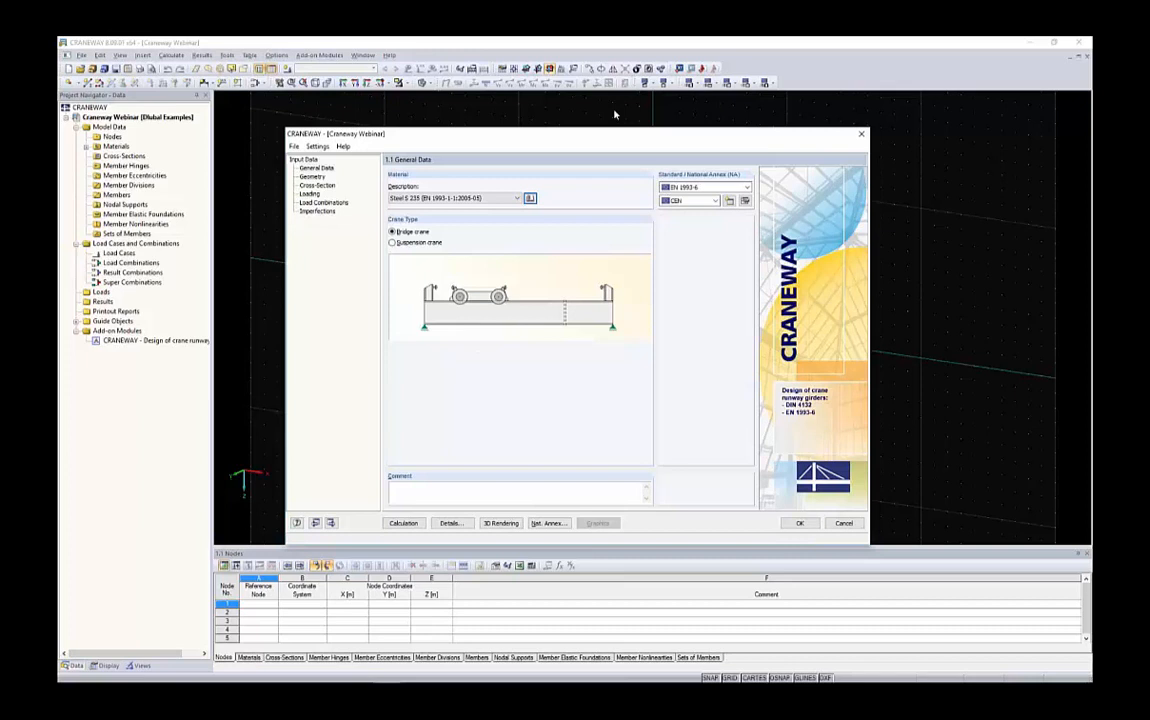
Set the girder material to Steel S 355 (EN 1993-1-1:2005-05) with EN 1993-6 as the design standard
left_click(455, 198)
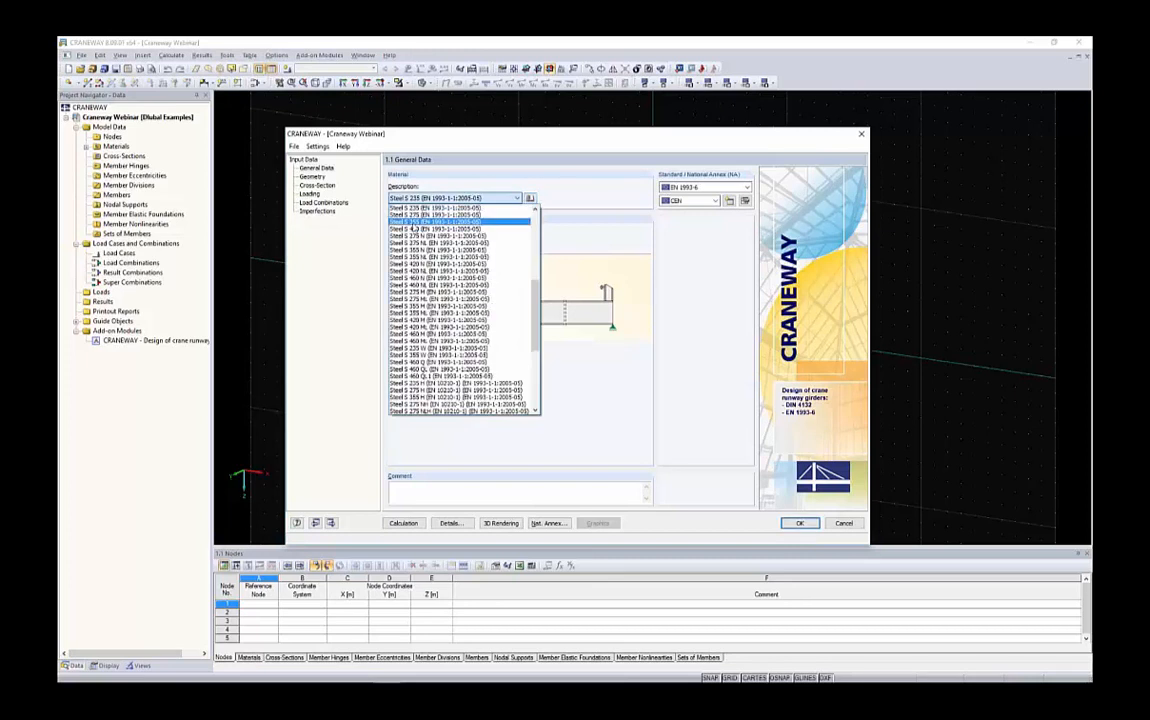
left_click(427, 222)
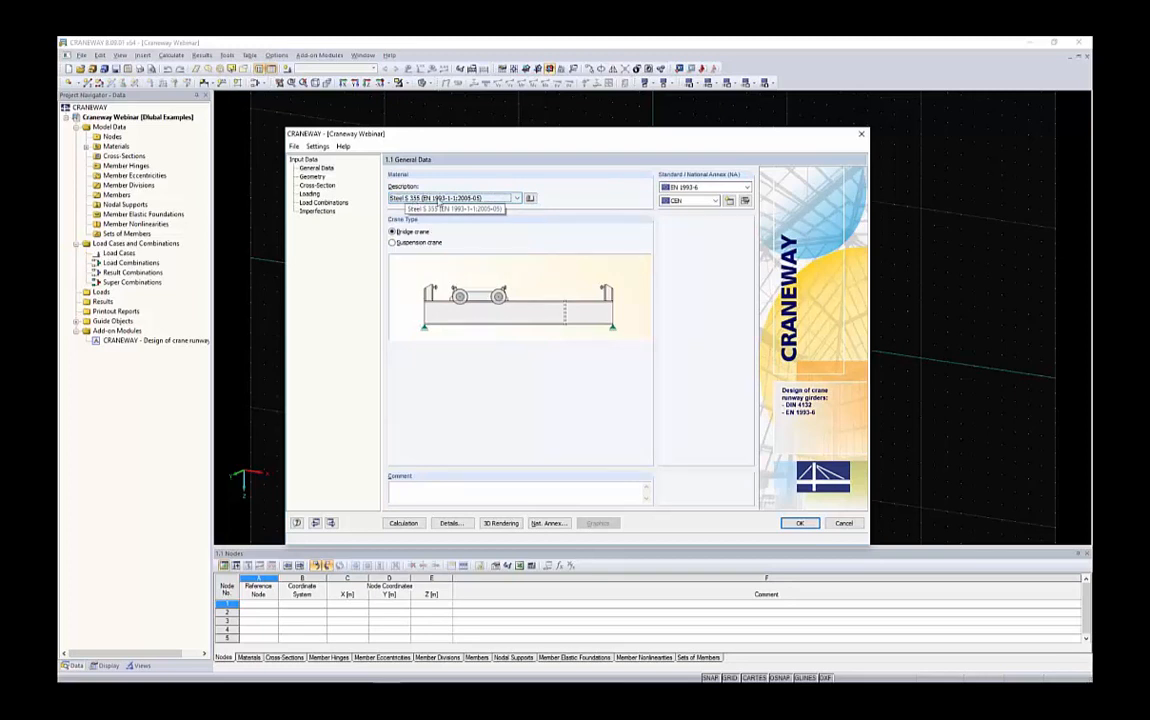
left_click(700, 187)
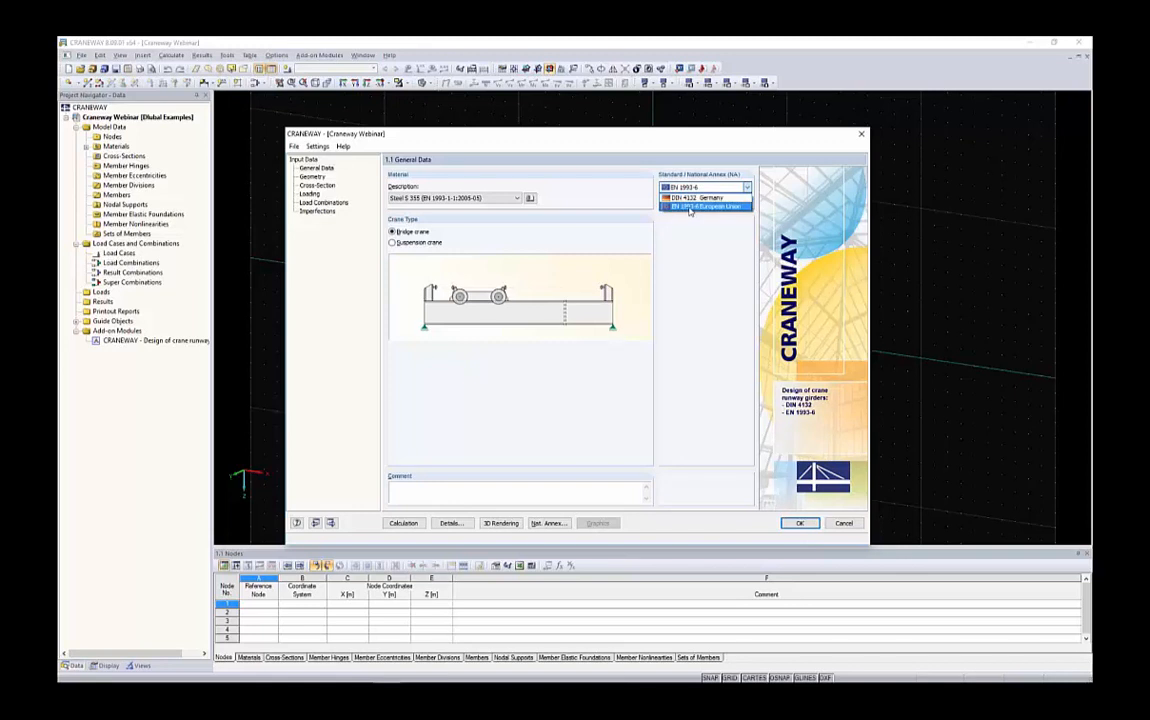
left_click(694, 207)
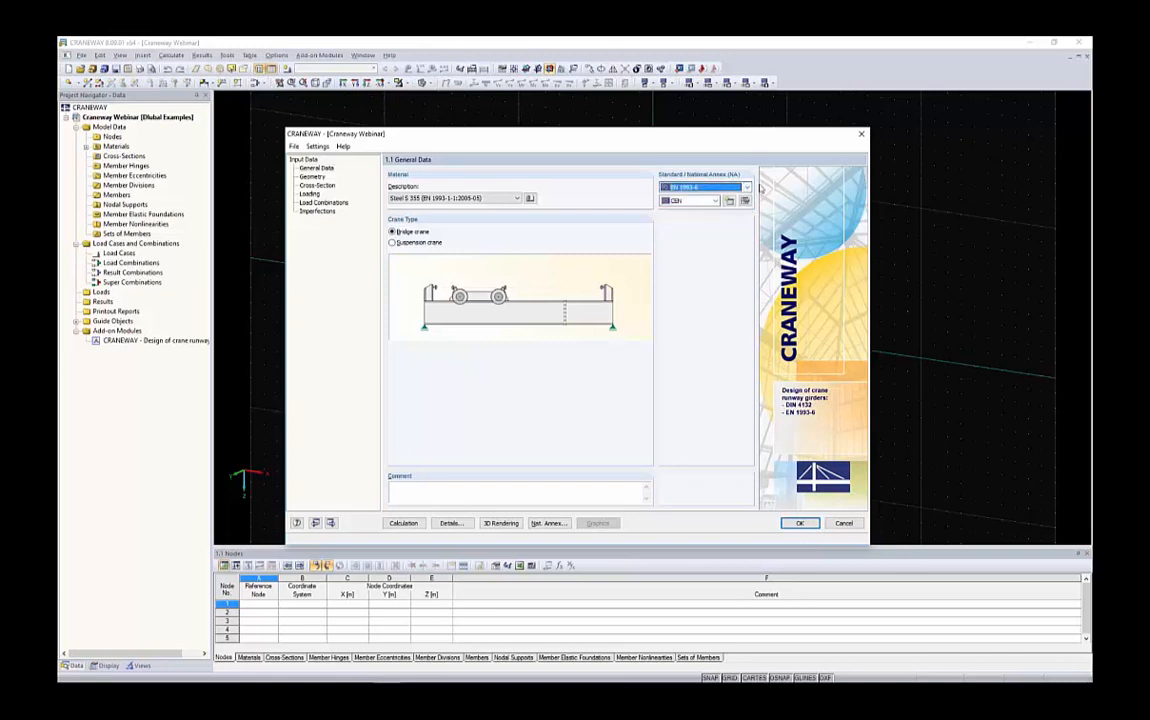
Review the available national annexes and the partial safety factors of the CEN annex settings
left_click(701, 200)
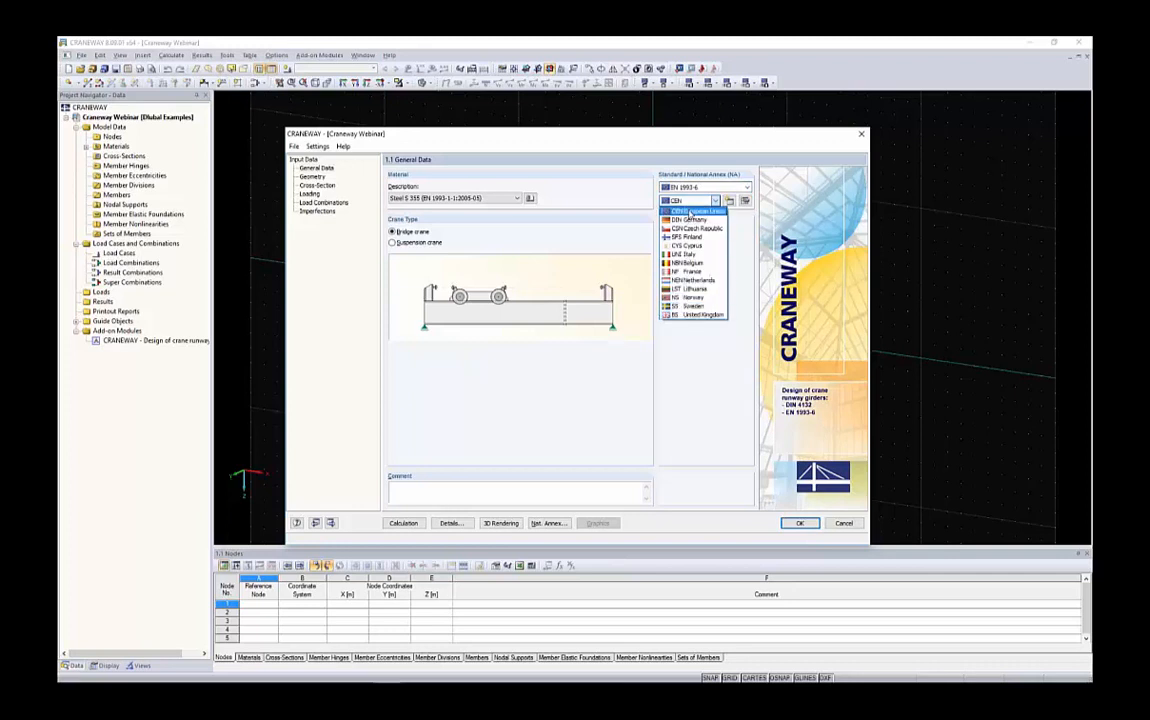
left_click(746, 216)
left_click(730, 202)
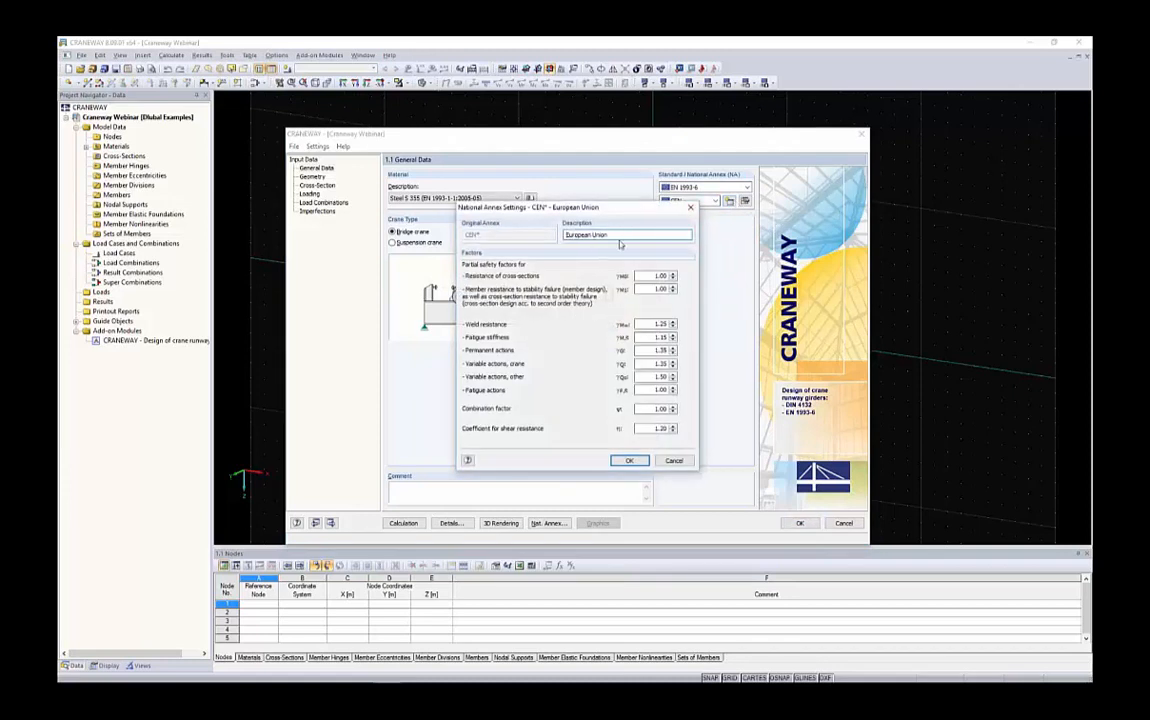
left_click_drag(619, 235, 565, 235)
left_click(673, 461)
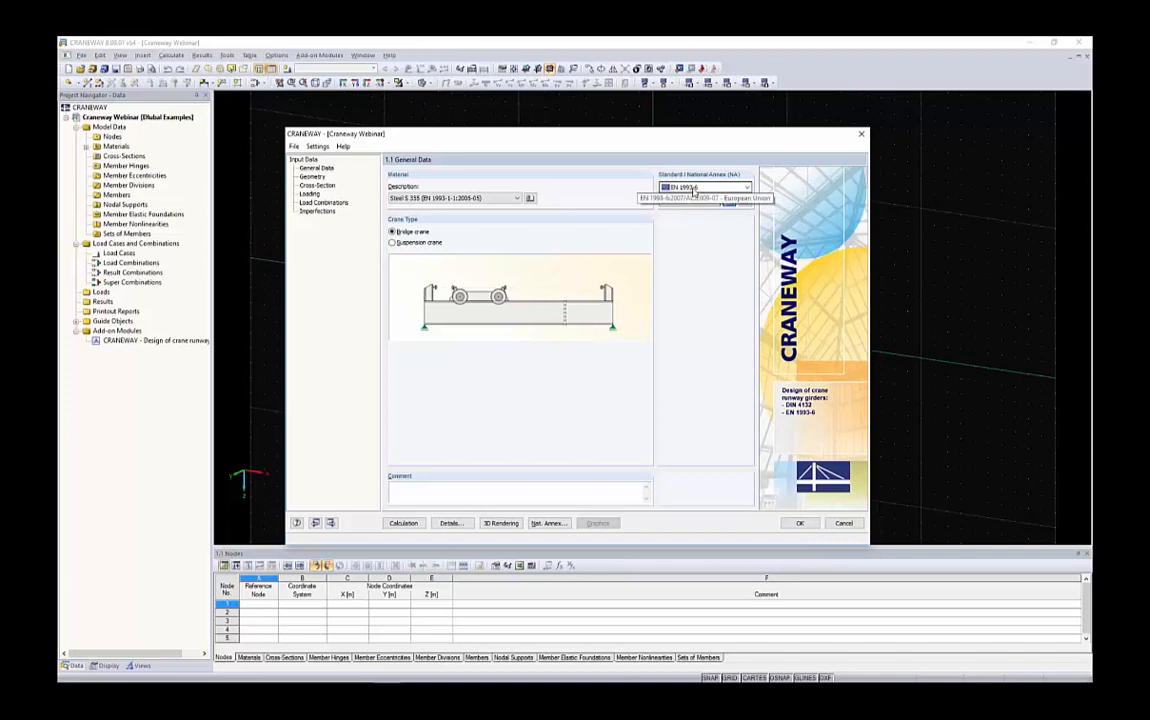
Open the Geometry page and set the total girder length to 28 m
left_click(312, 177)
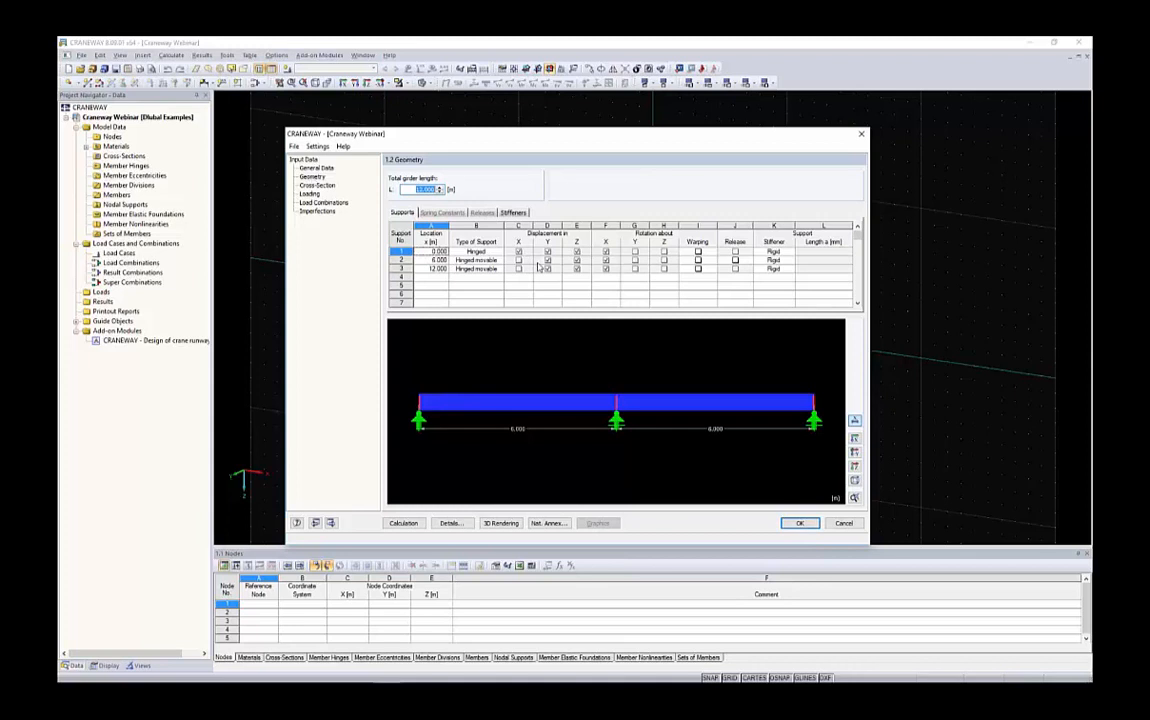
middle_click_drag(664, 368, 470, 422, "ctrl")
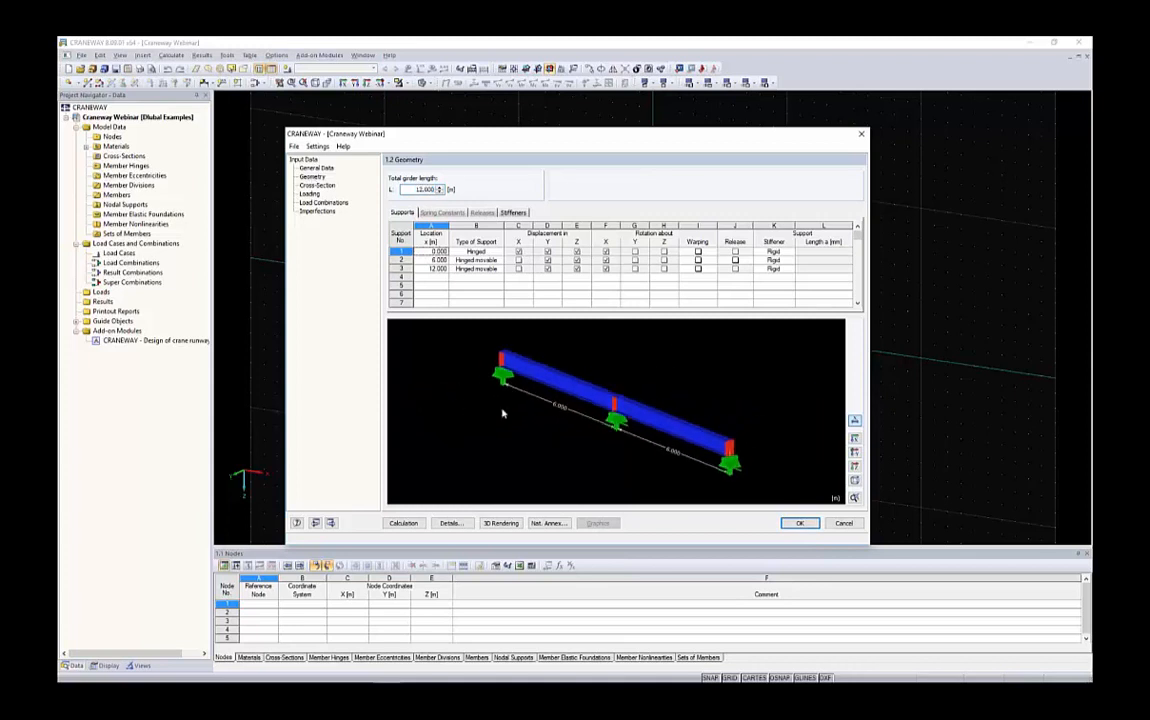
middle_click_drag(551, 397, 584, 322, "ctrl")
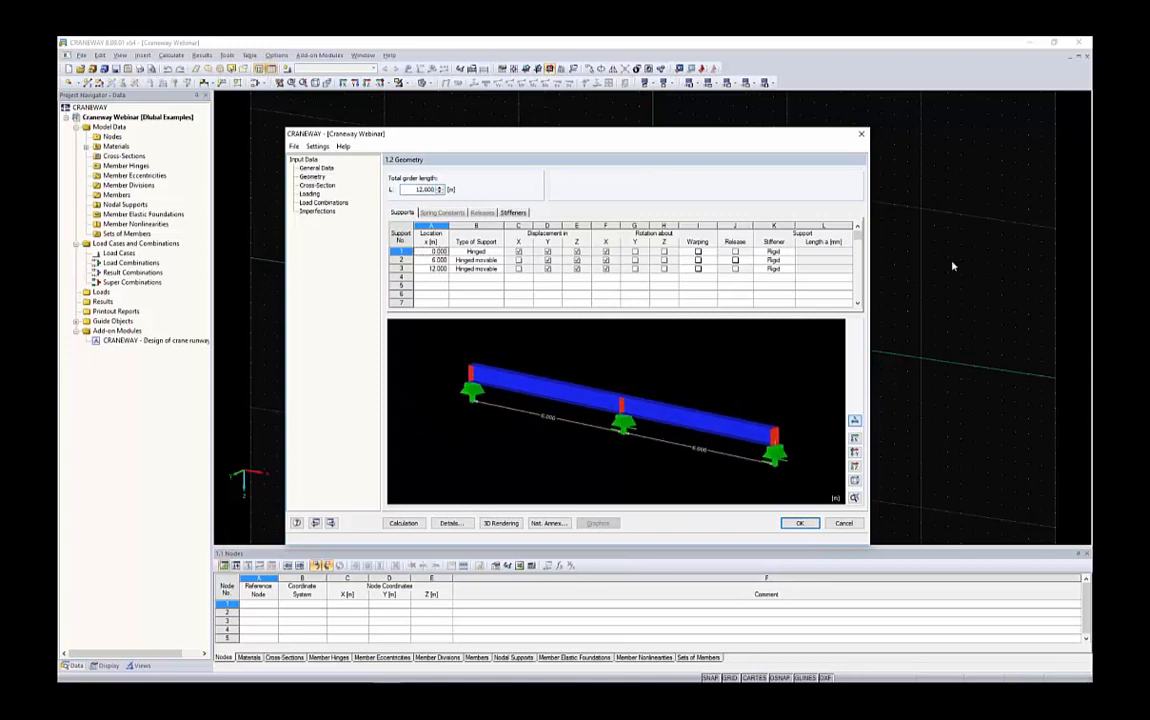
middle_click_drag(580, 371, 623, 407, "ctrl")
left_click(855, 480)
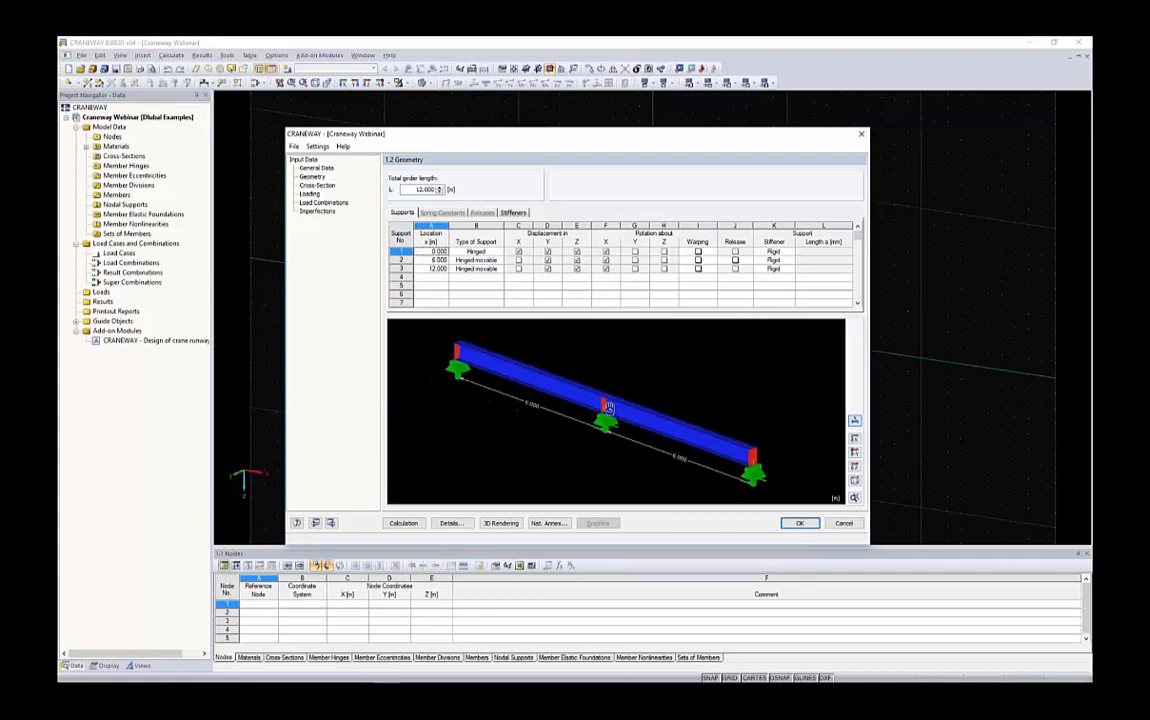
left_click(855, 480)
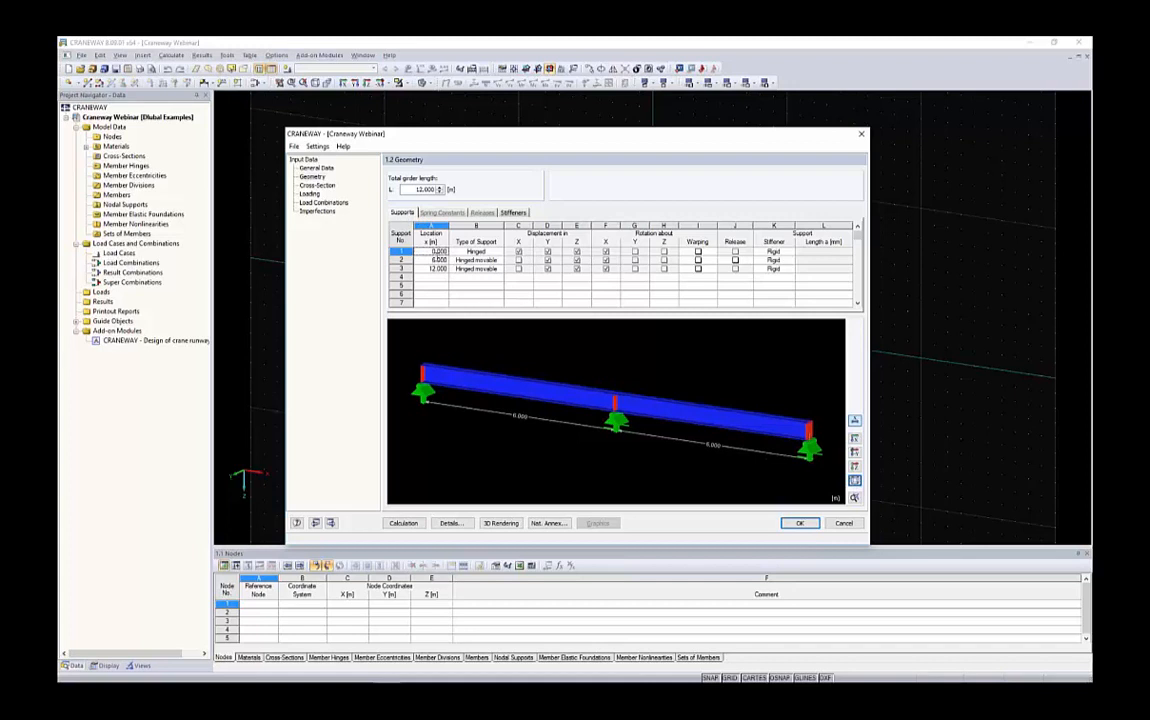
left_click_drag(413, 189, 466, 186)
type("28")
key("Tab")
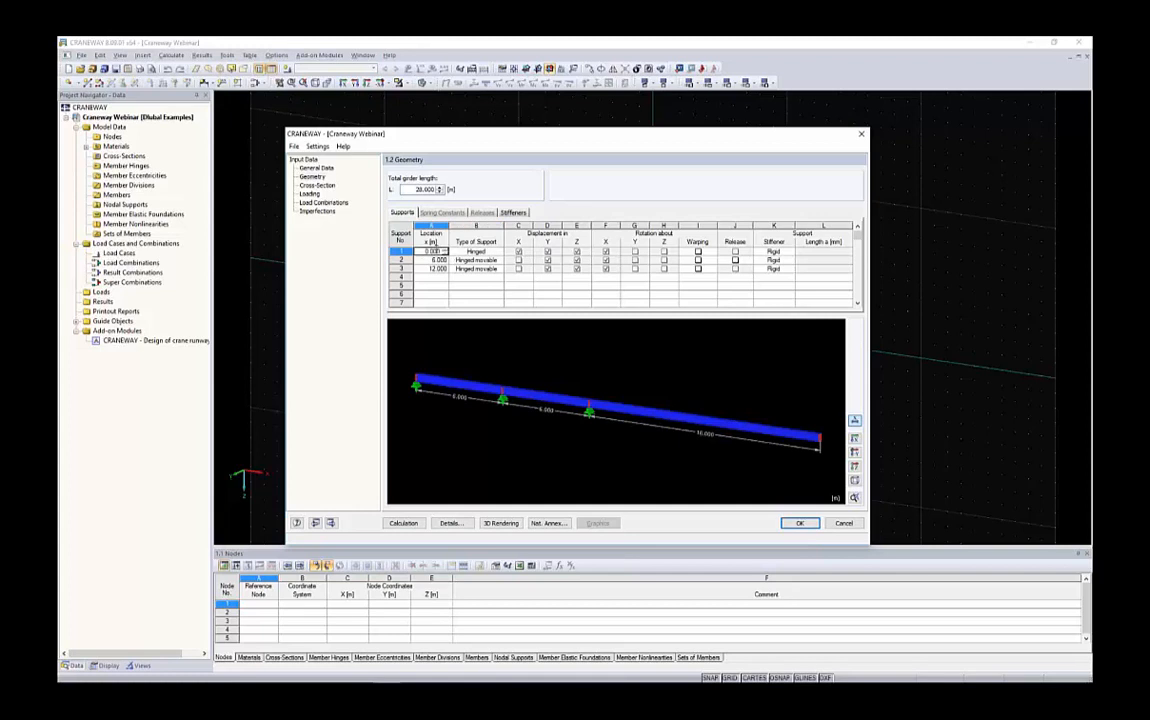
Set the location of support 2 to 16 m and support 3 to 28 m
left_click(431, 260)
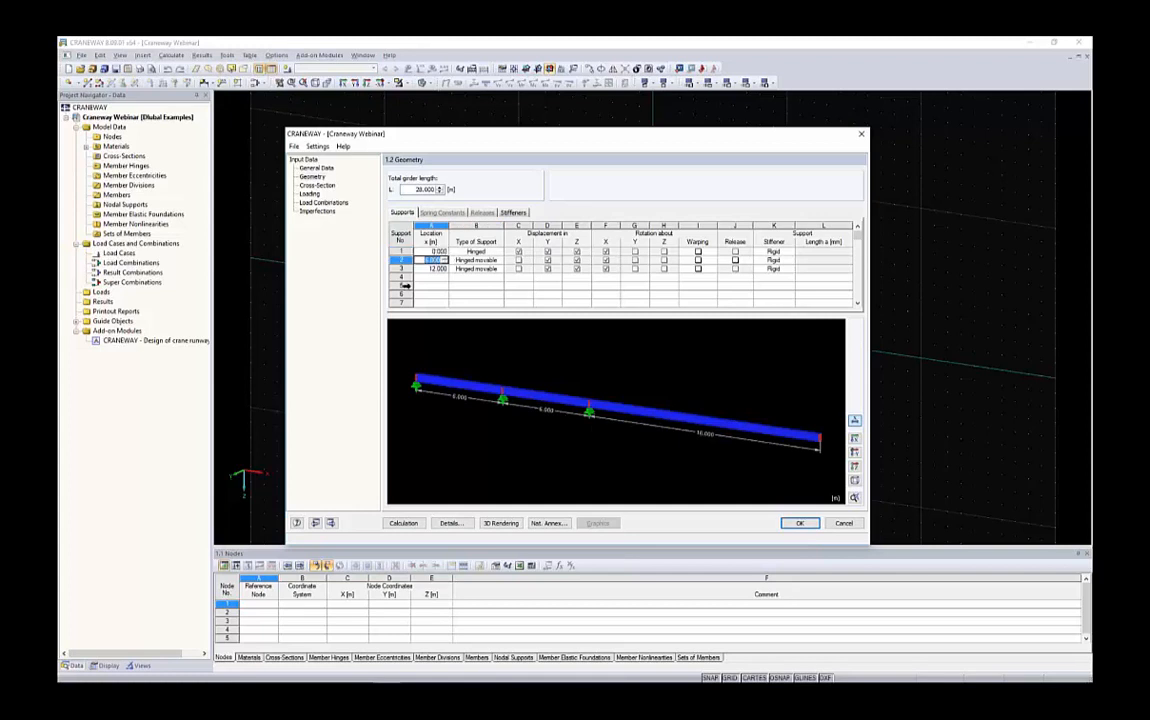
type("16")
key("Return")
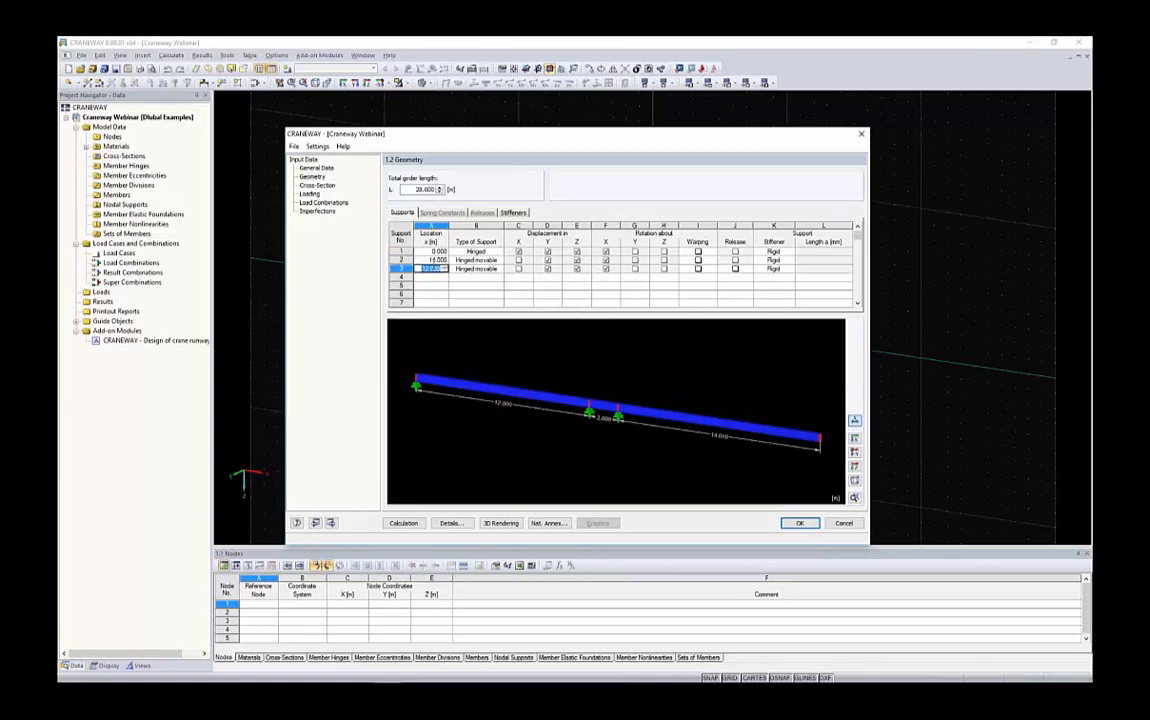
type("28")
key("Tab")
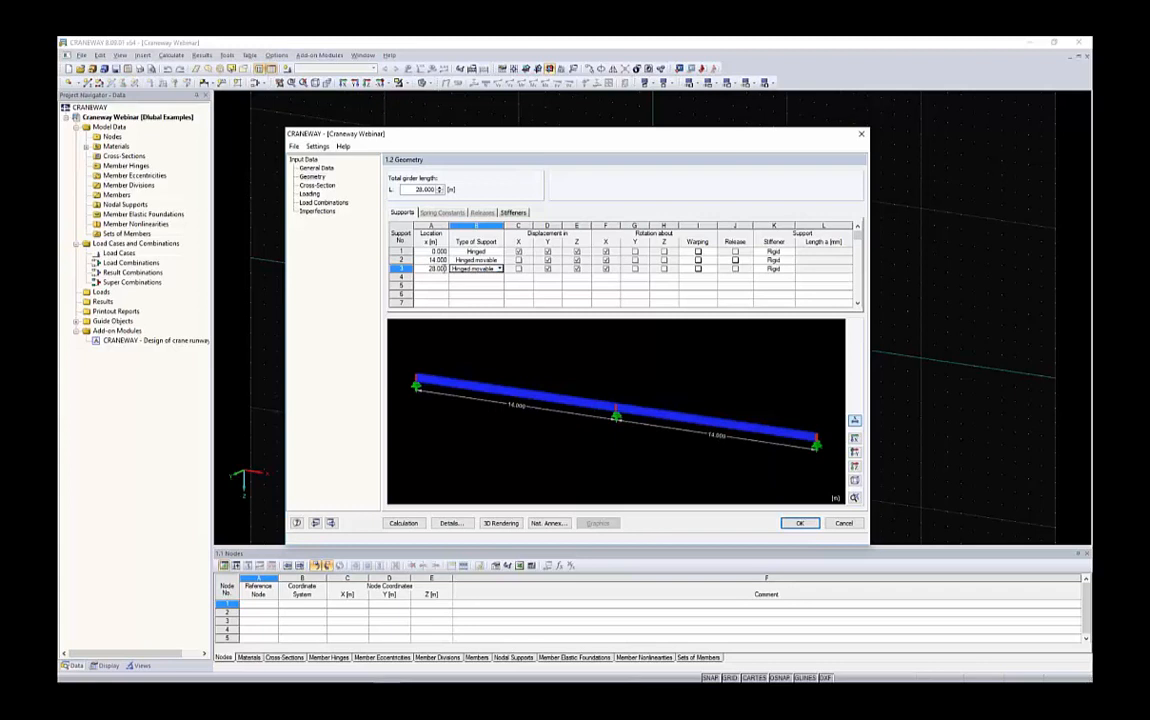
Examine the support types and displacement and rotation restraints of the supports in the table
left_click(471, 251)
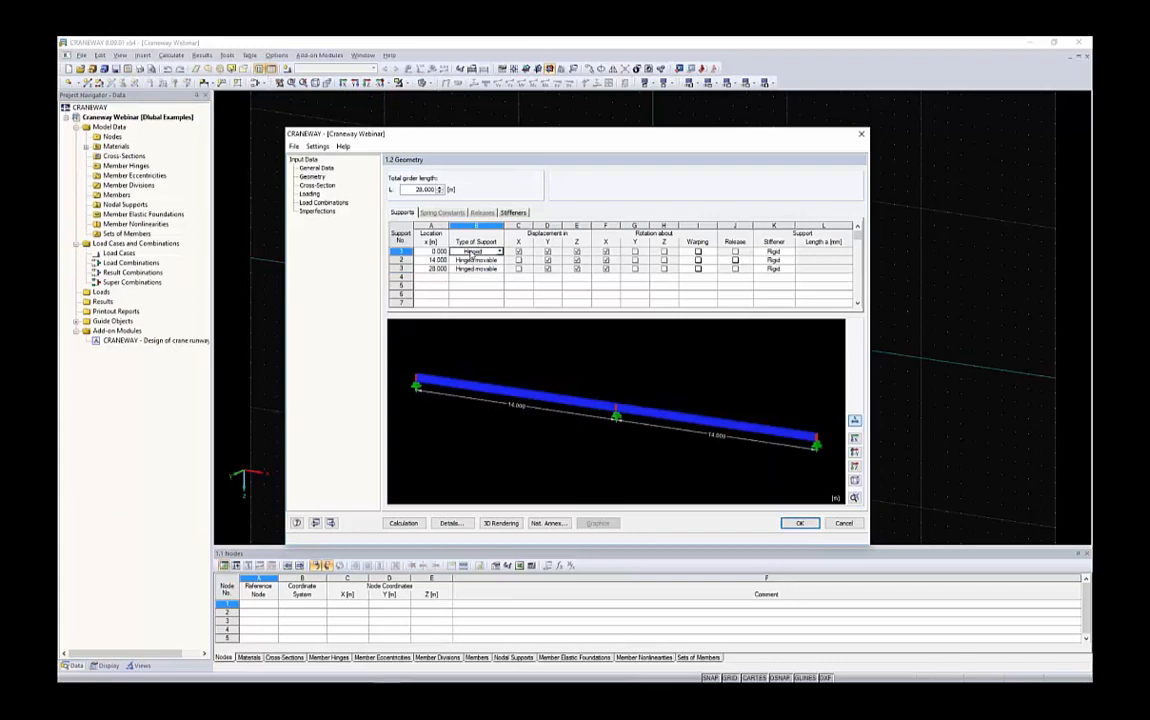
left_click(500, 251)
left_click(502, 254)
left_click(484, 262)
scroll(613, 424, "up", 2)
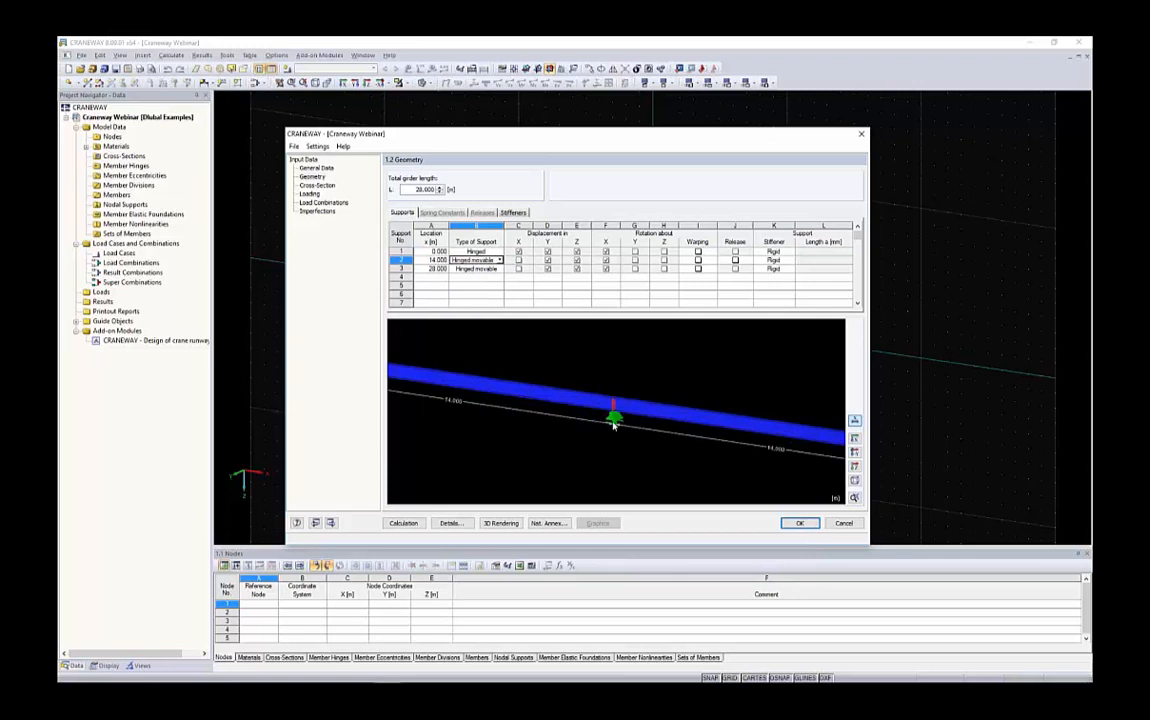
scroll(612, 418, "down", 3)
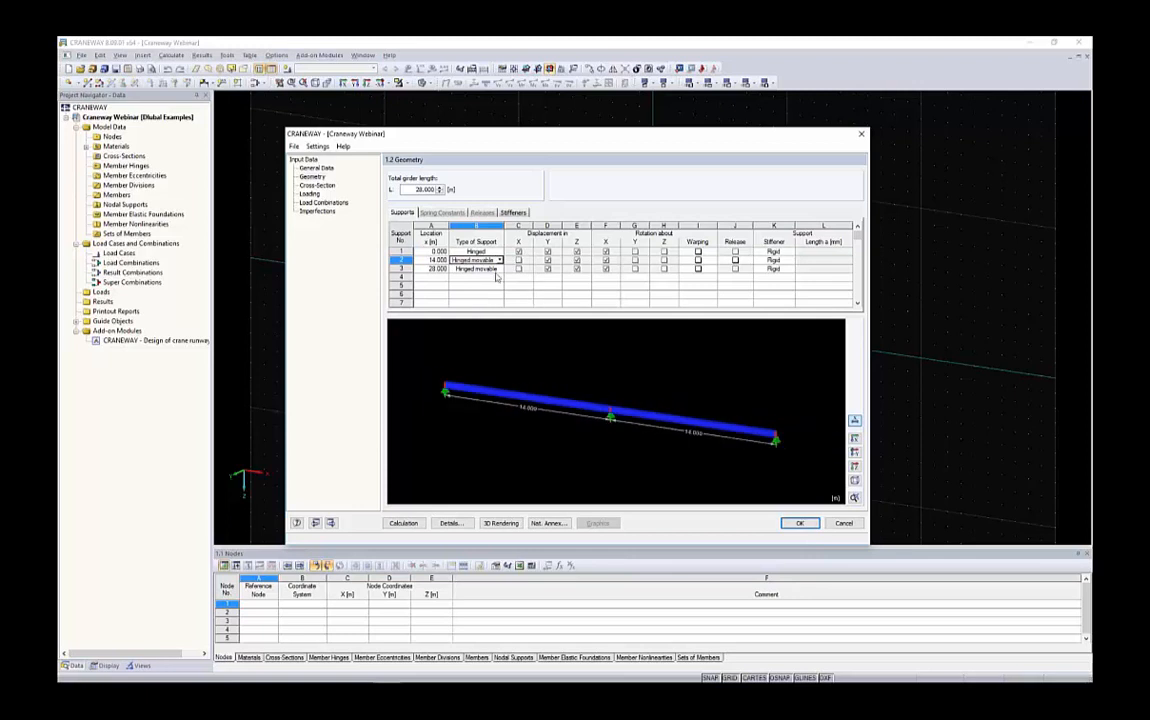
left_click_drag(519, 251, 669, 272)
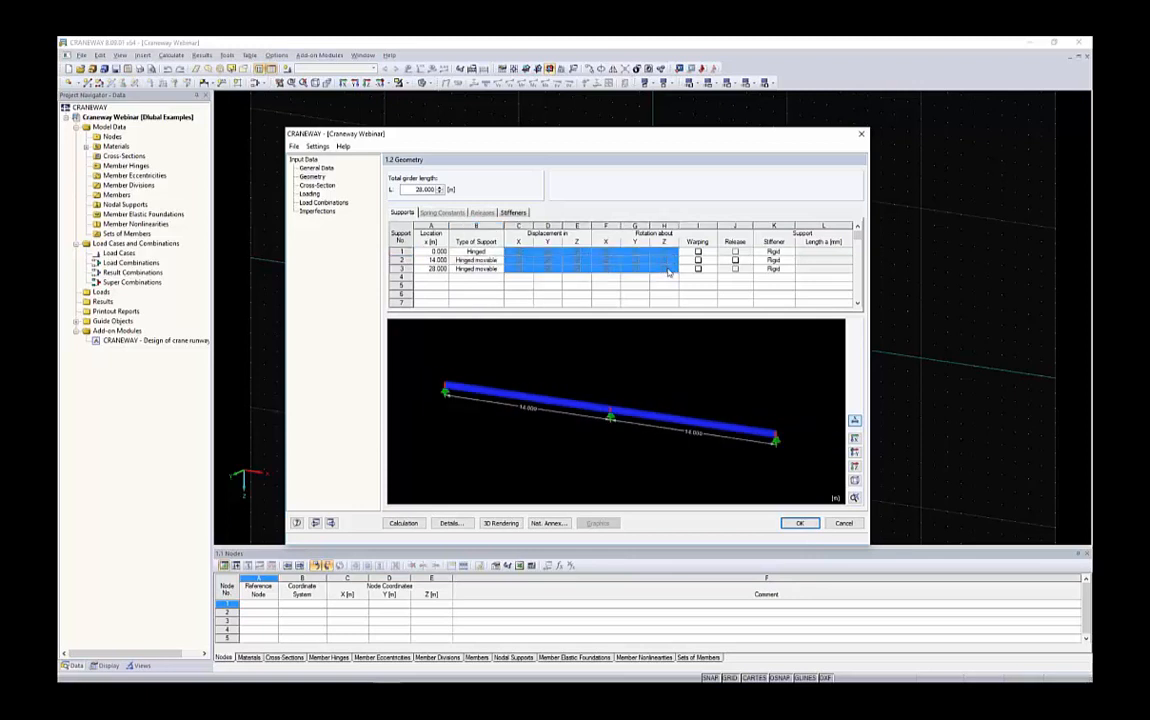
left_click(527, 262)
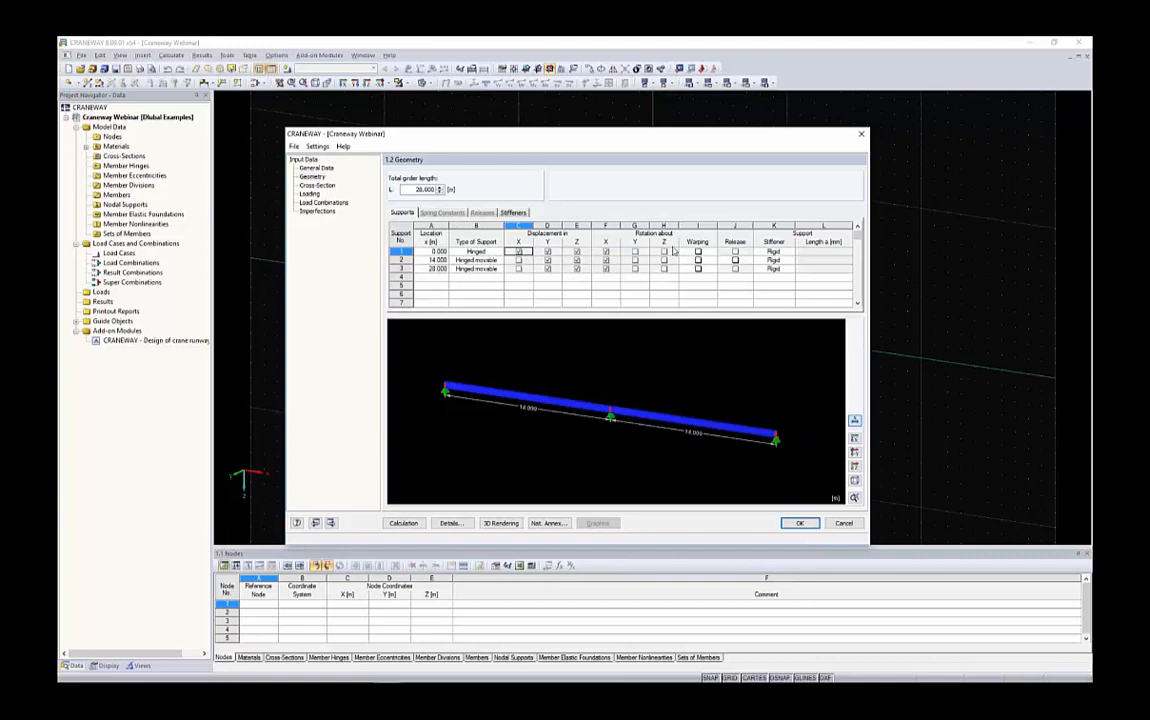
left_click(530, 262)
left_click_drag(531, 264, 655, 268)
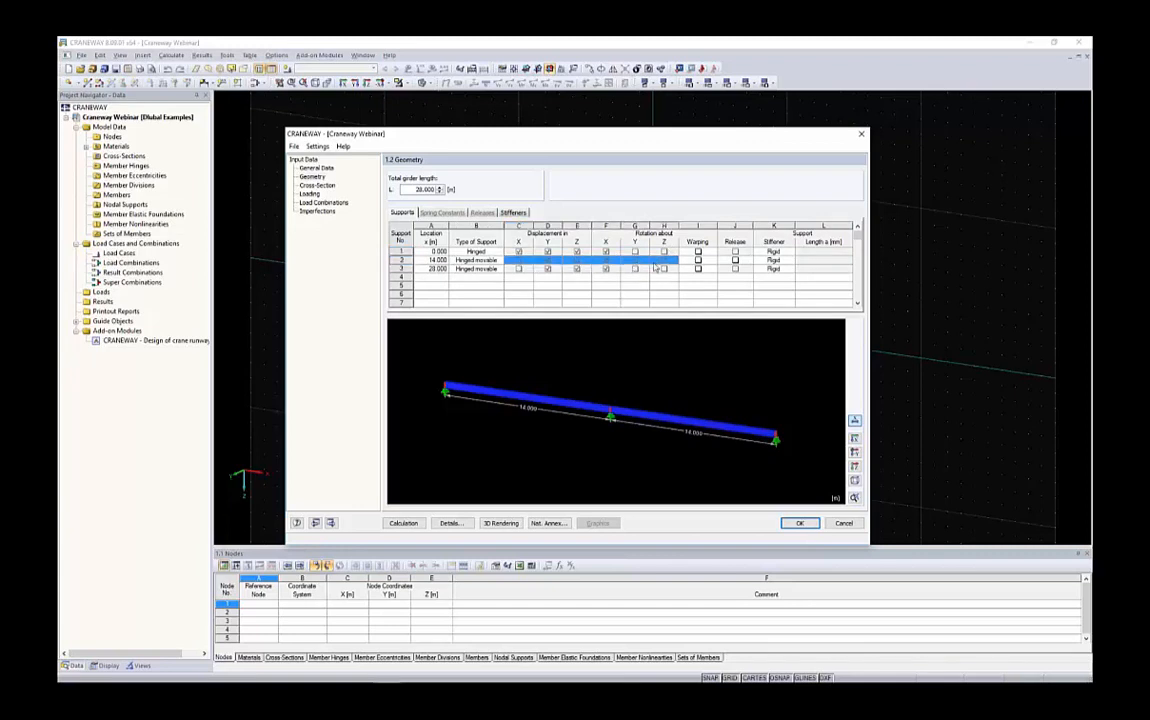
left_click(517, 263)
left_click(499, 262)
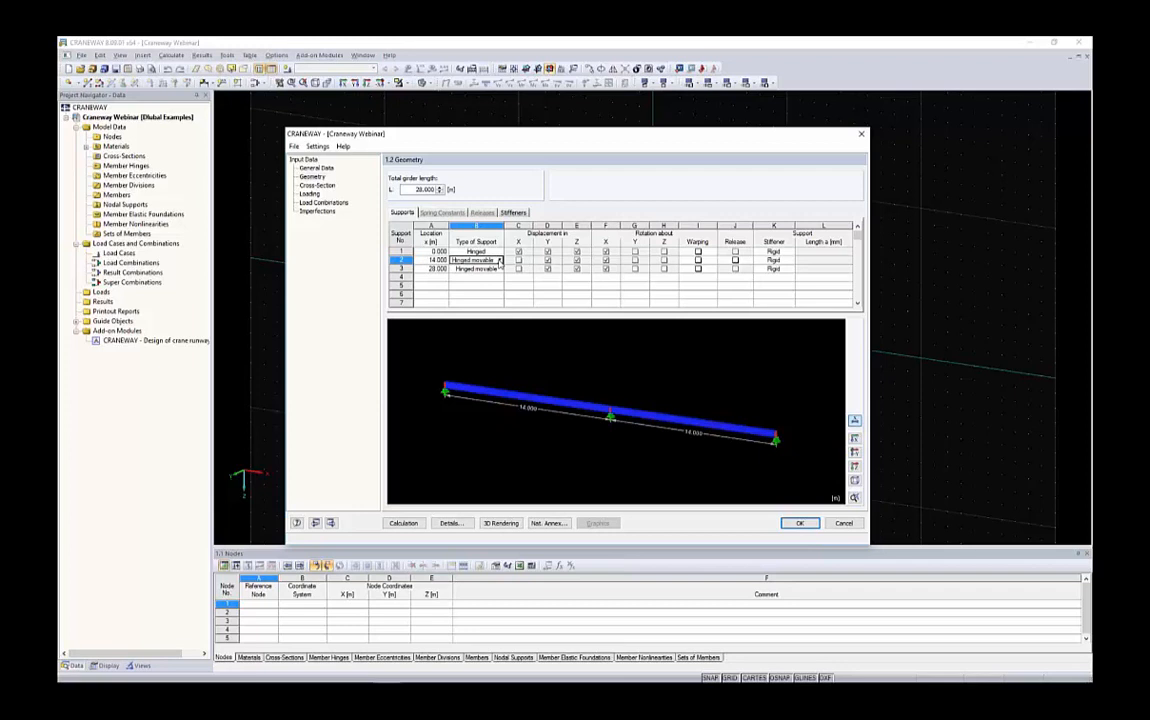
Change the type of support 2 to Lateral on upper flange
left_click(499, 261)
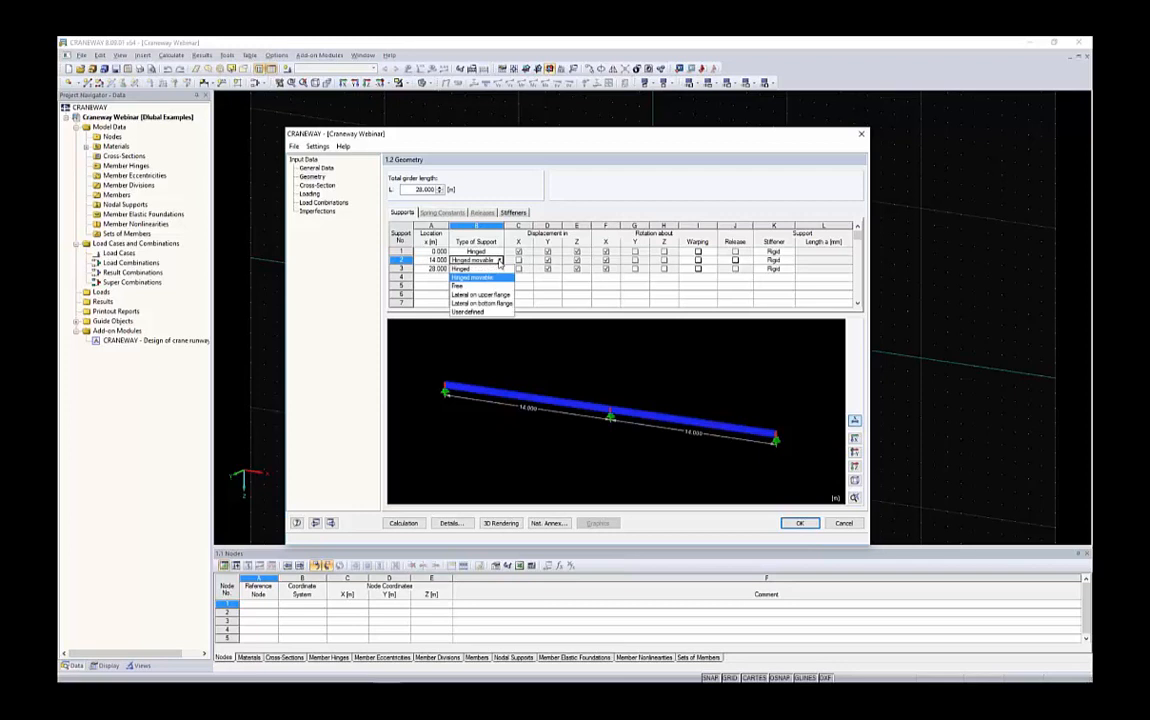
left_click(483, 313)
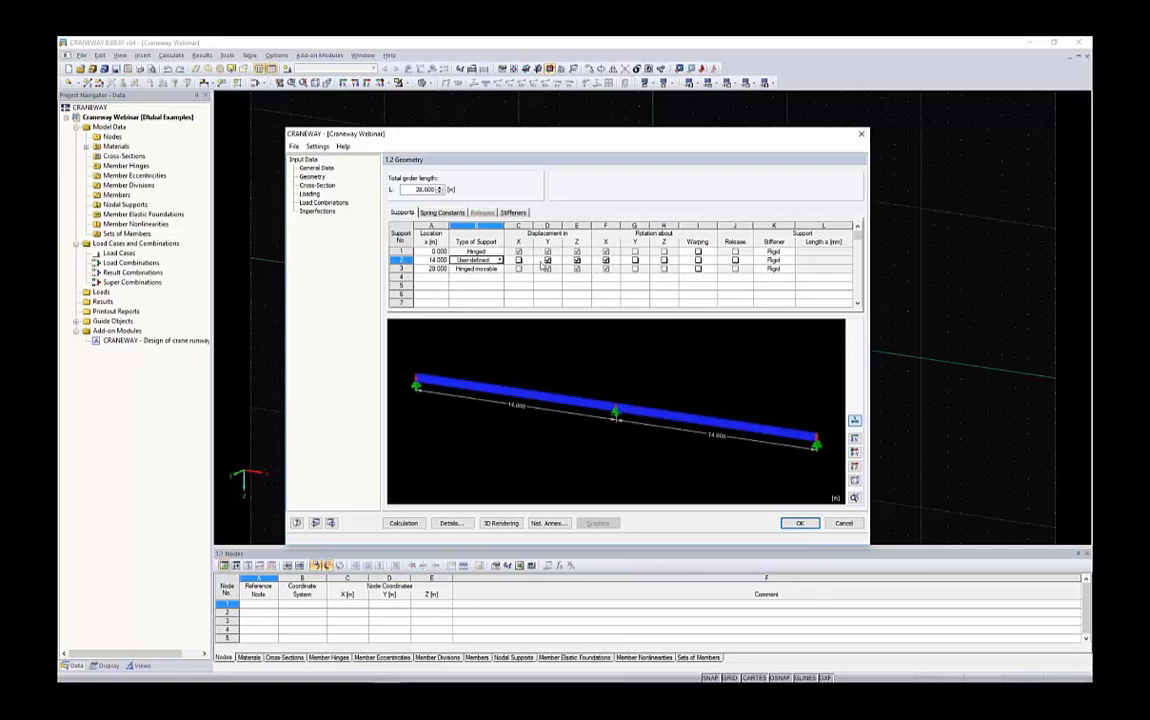
left_click(498, 260)
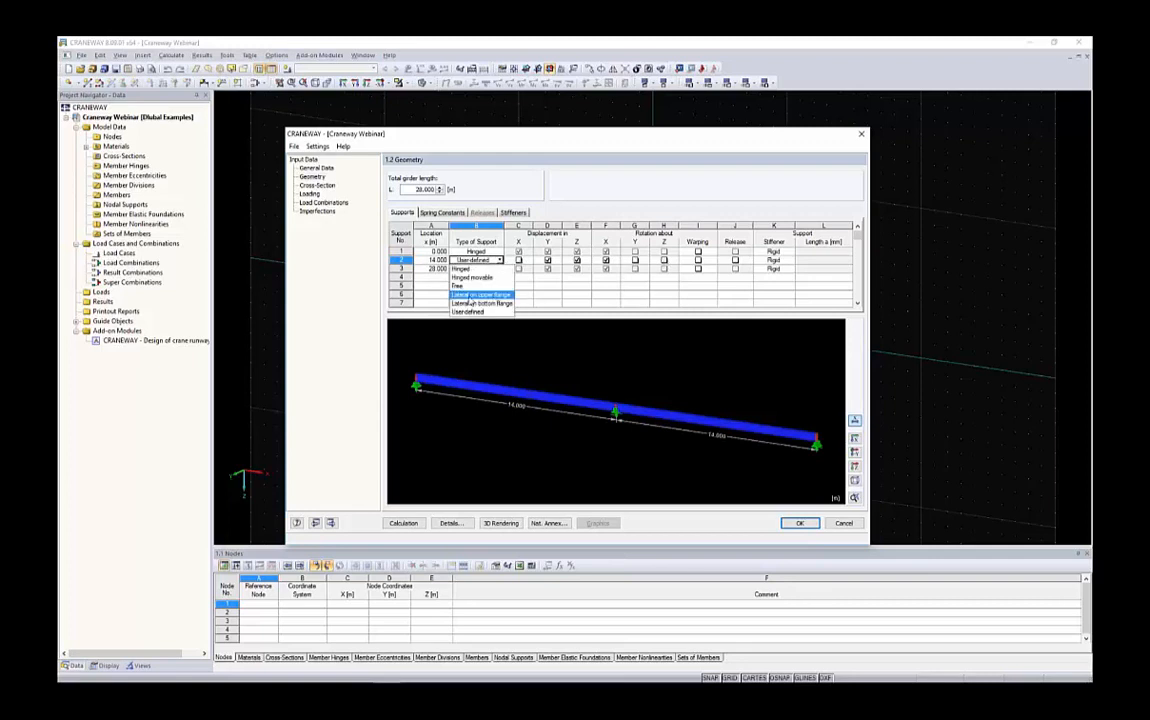
left_click(472, 296)
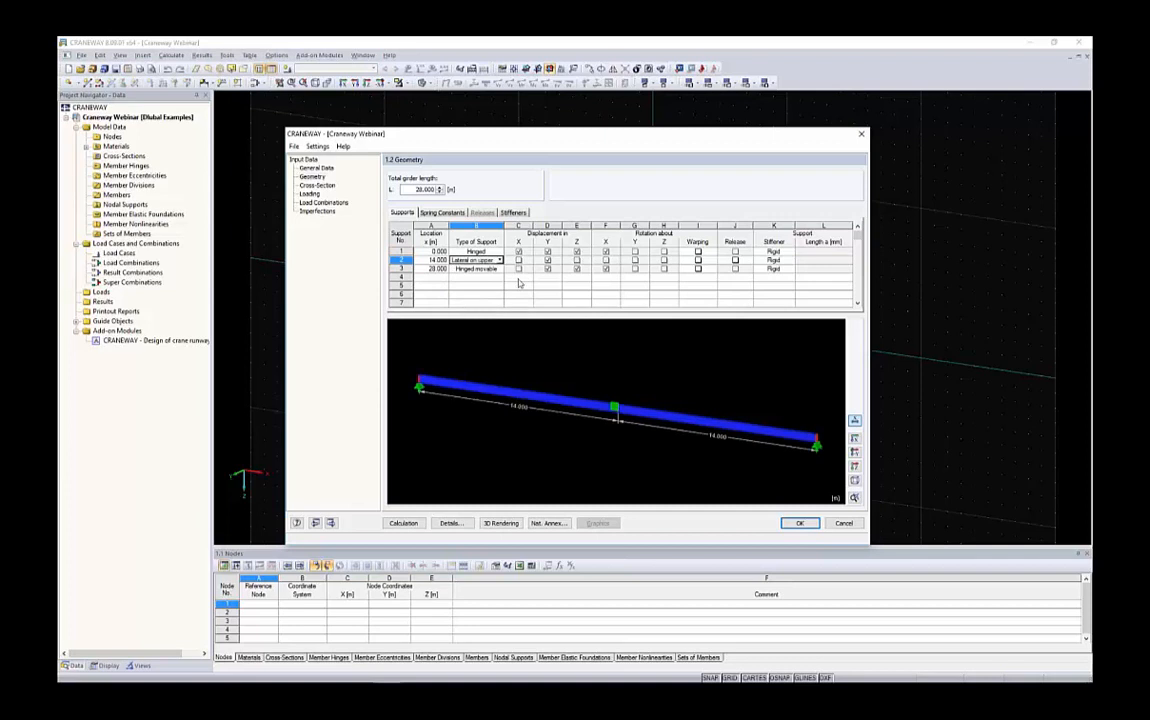
Inspect the lateral support at mid-span in the 3D preview
scroll(615, 405, "up", 5)
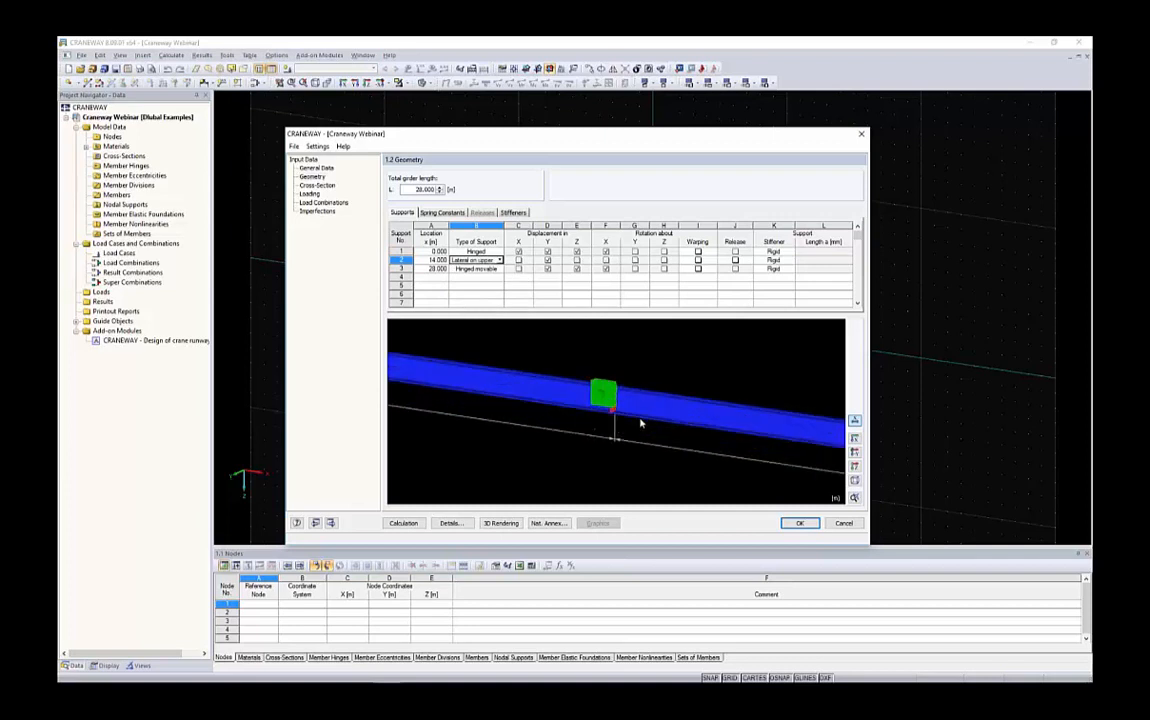
scroll(641, 423, "down", 5)
middle_click_drag(641, 423, 391, 361, "ctrl")
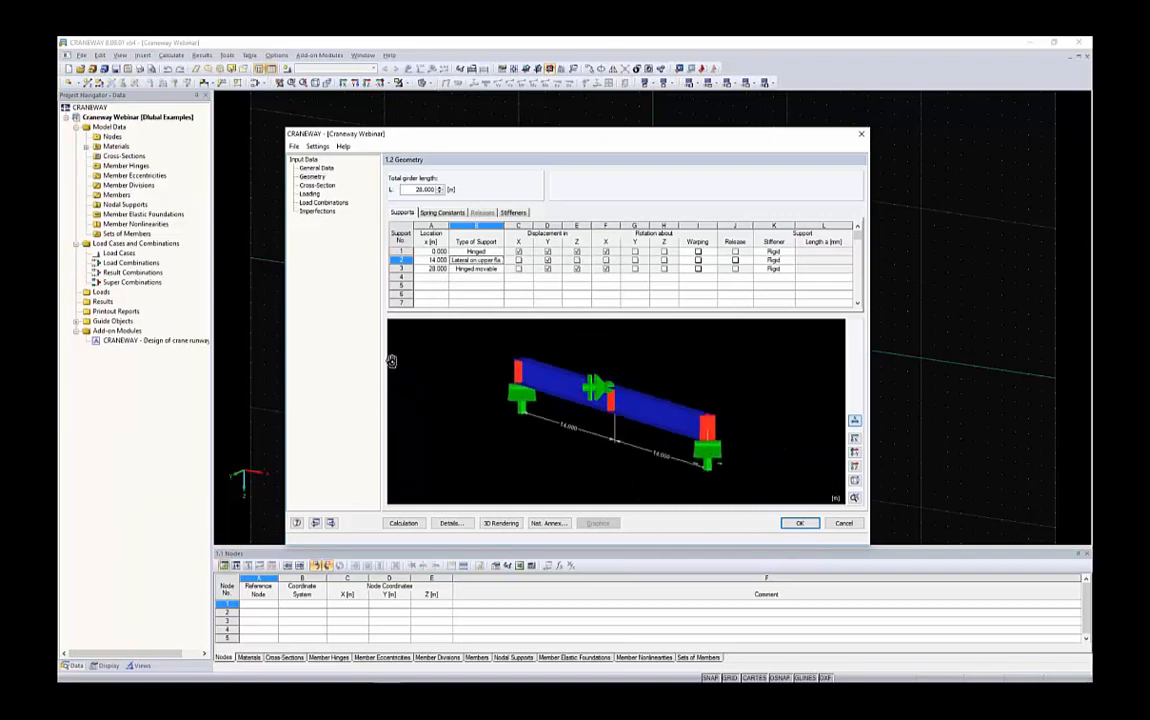
Change the type of support 2 to Hinged movable and enable its release
scroll(449, 388, "up", 5)
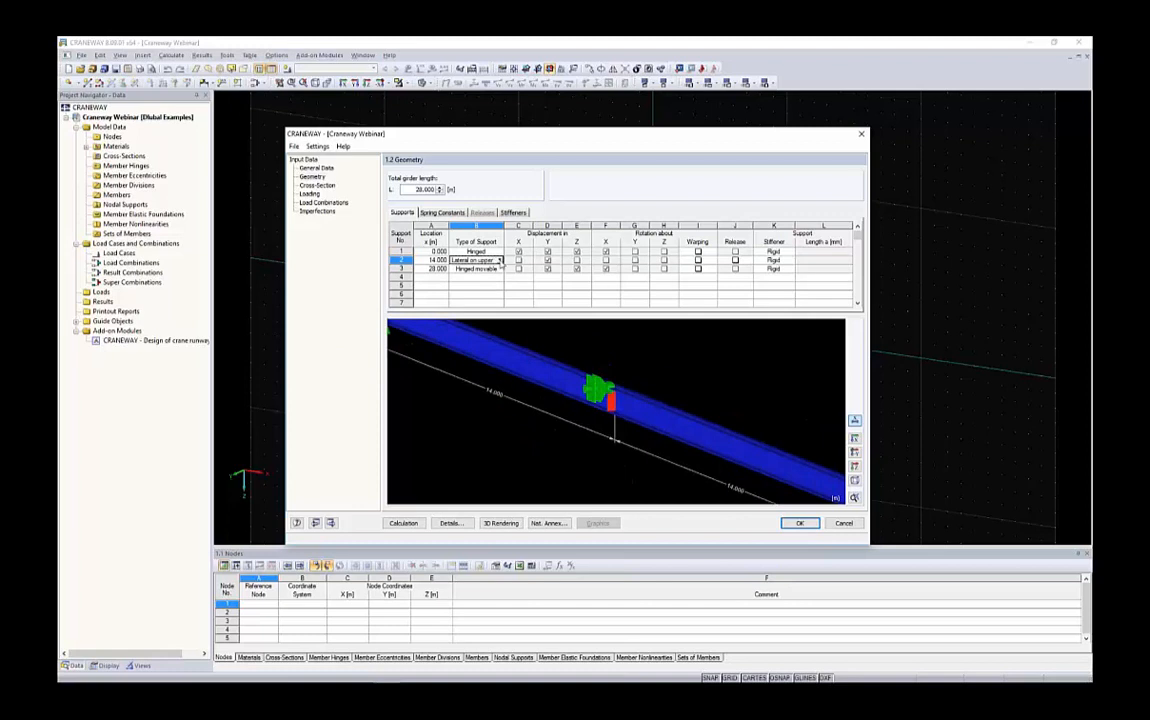
left_click(499, 260)
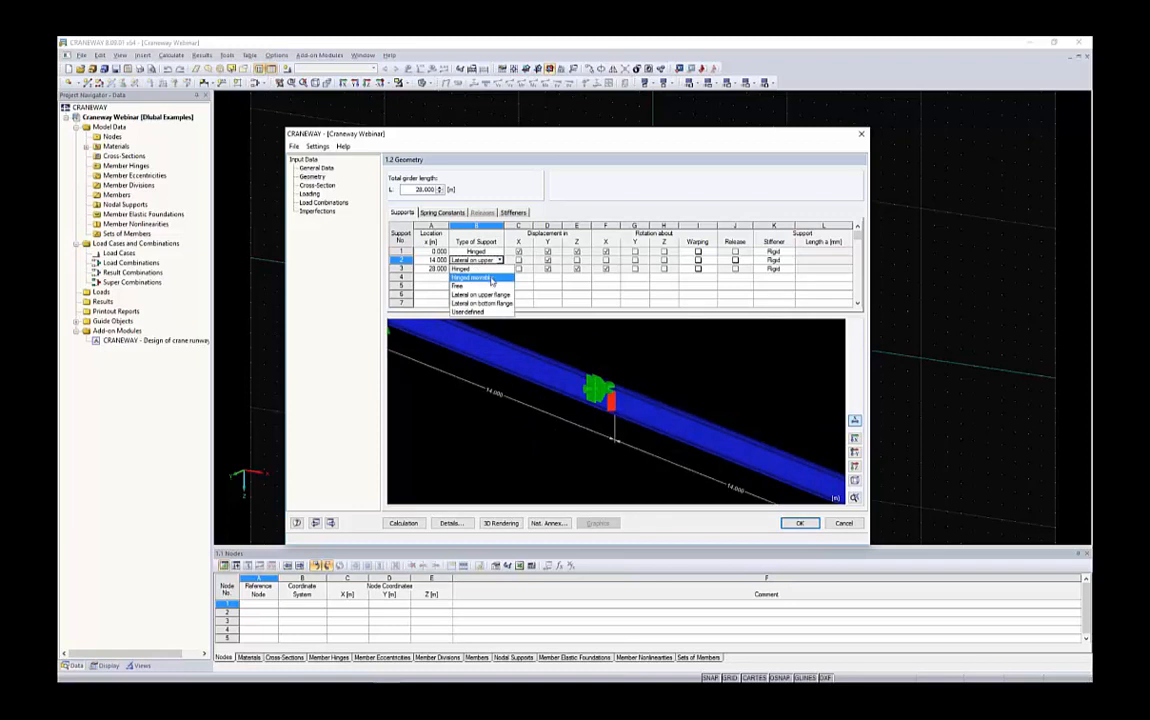
left_click(491, 281)
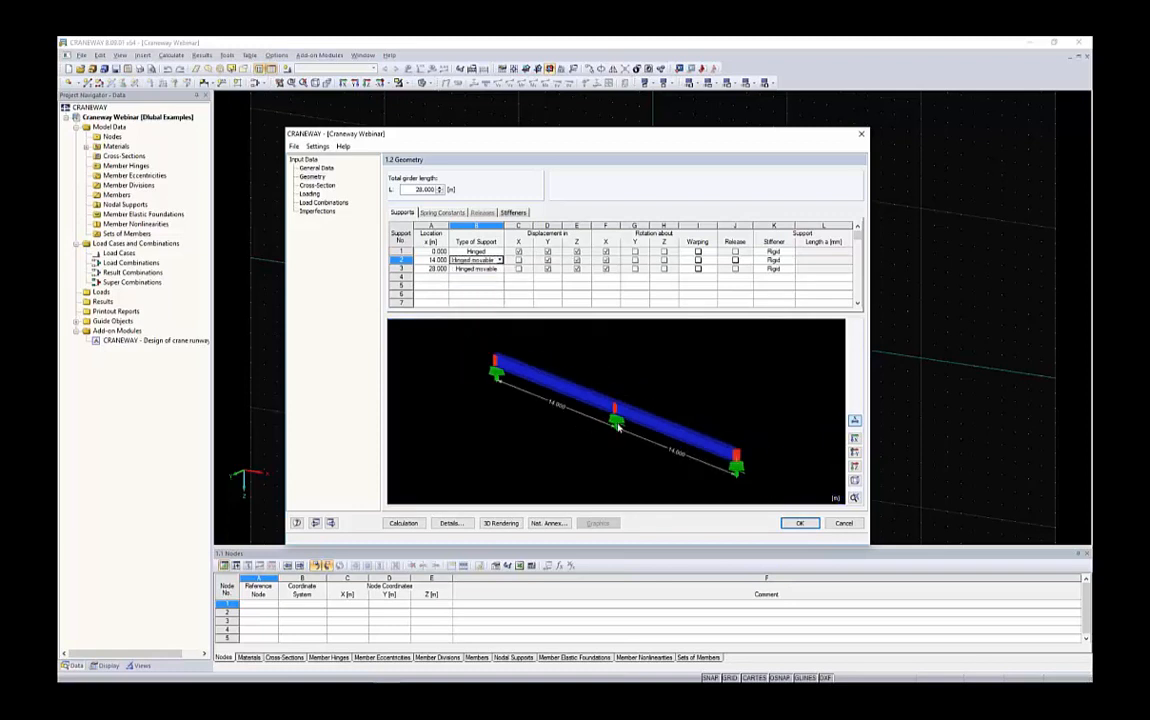
middle_click_drag(624, 395, 712, 401, "ctrl")
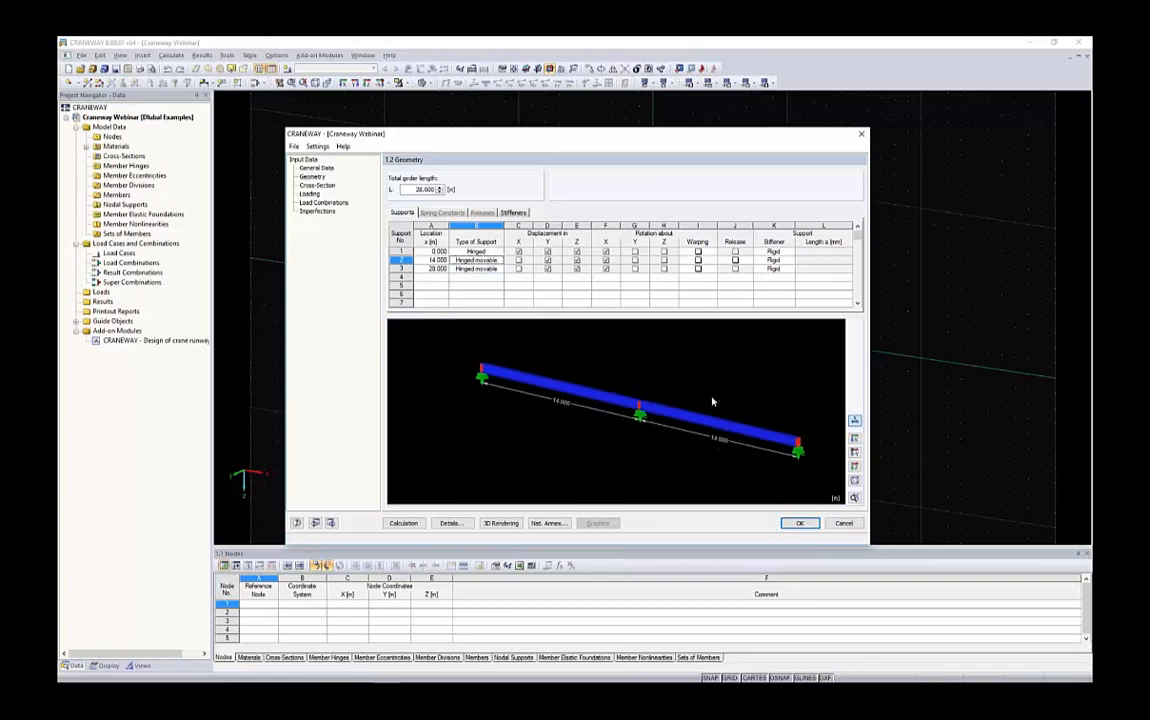
left_click(735, 261)
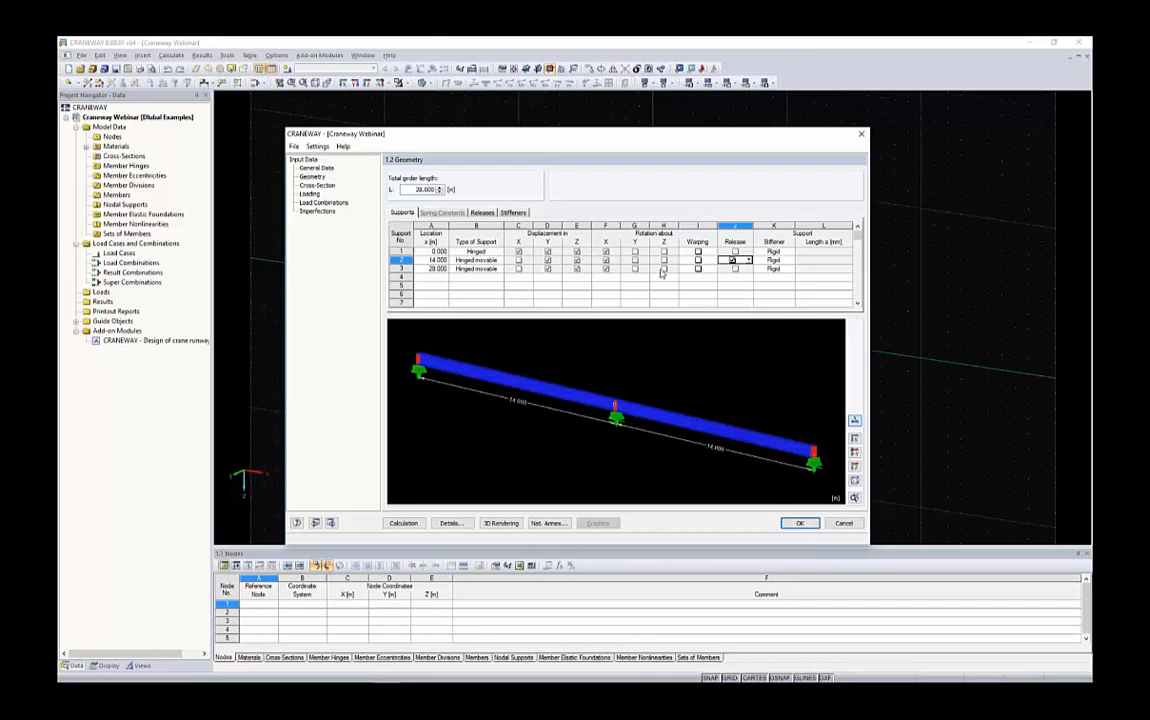
Try the User-defined type for support 2 and inspect its release conditions
left_click(483, 213)
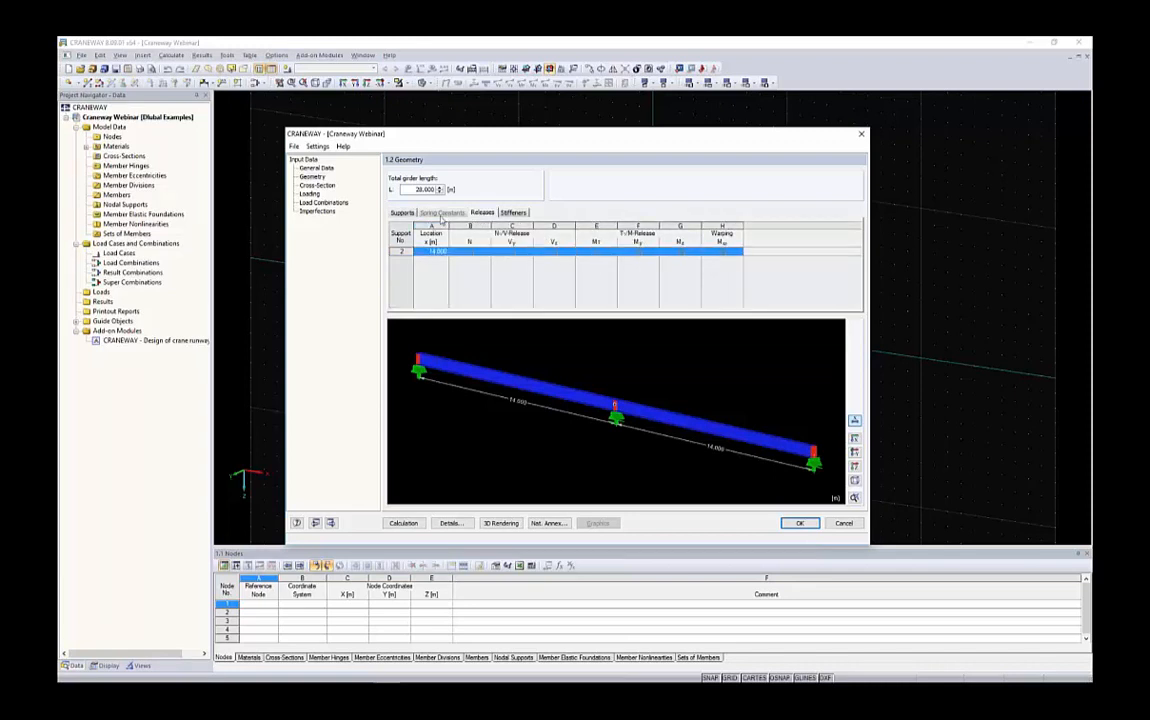
left_click(401, 213)
left_click(490, 259)
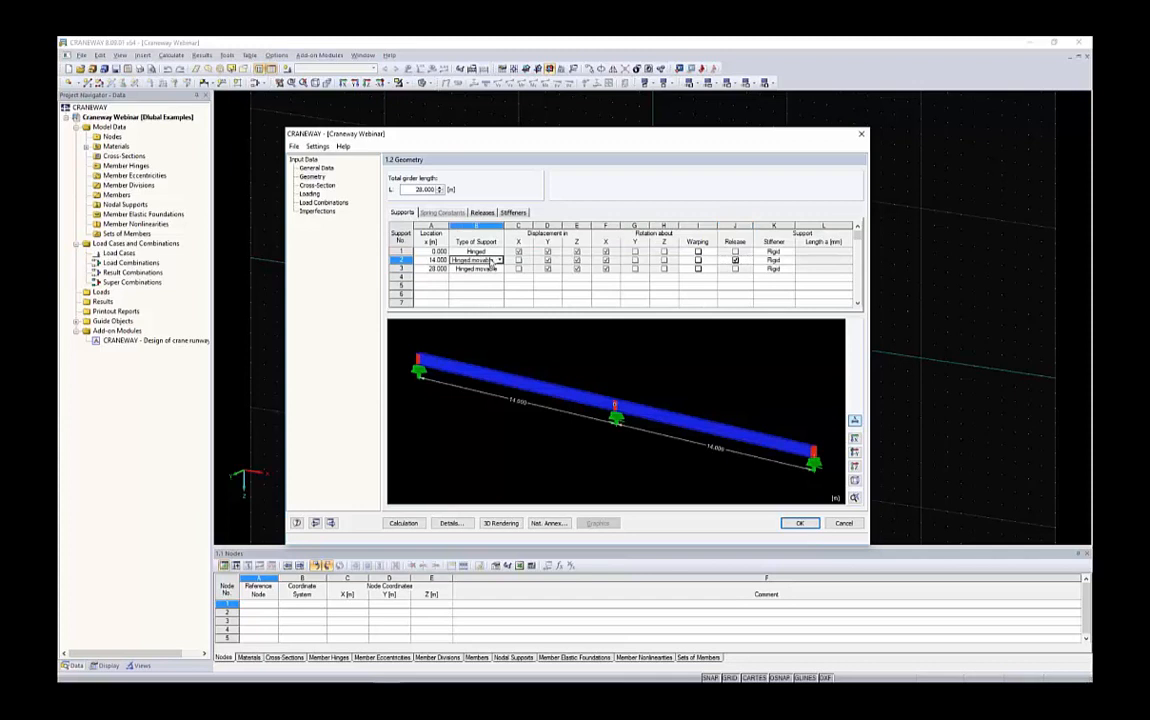
left_click(499, 260)
left_click(486, 313)
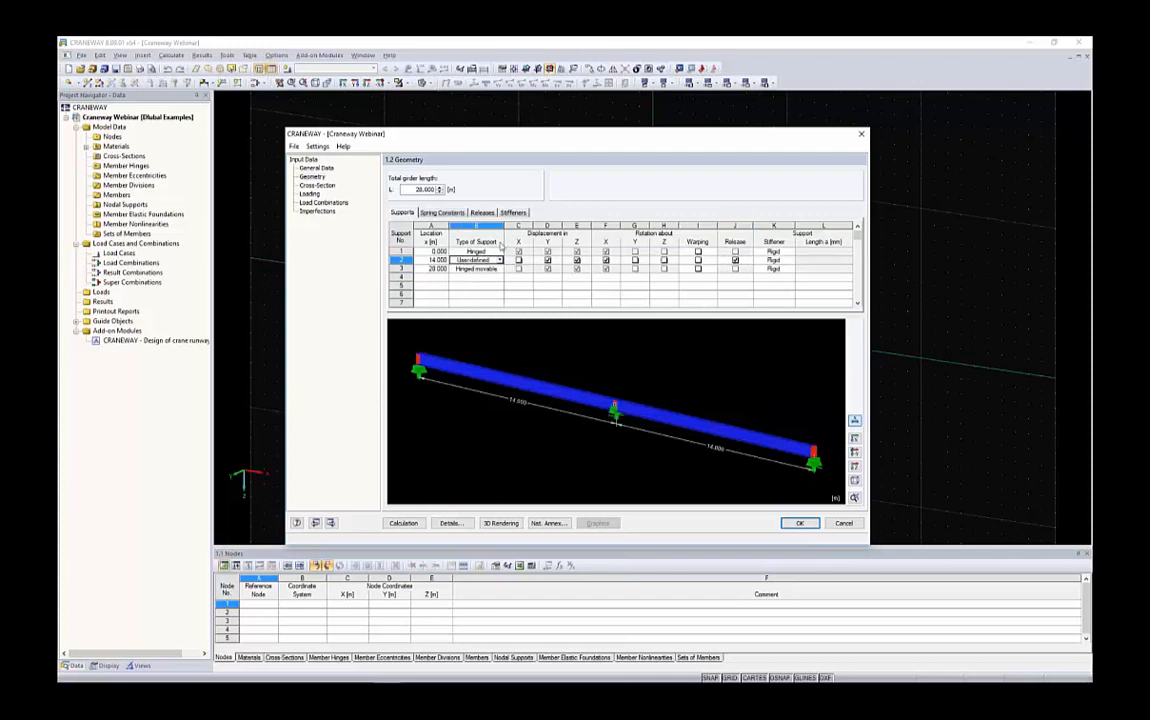
left_click(489, 213)
left_click(488, 253)
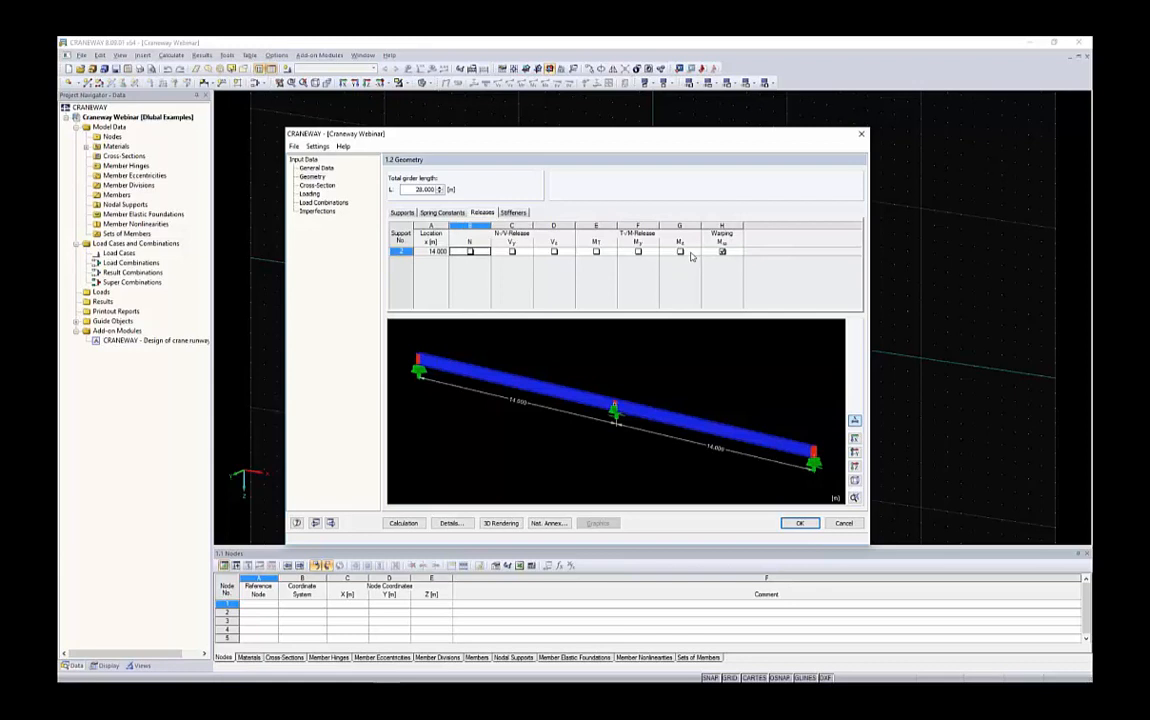
left_click(553, 251)
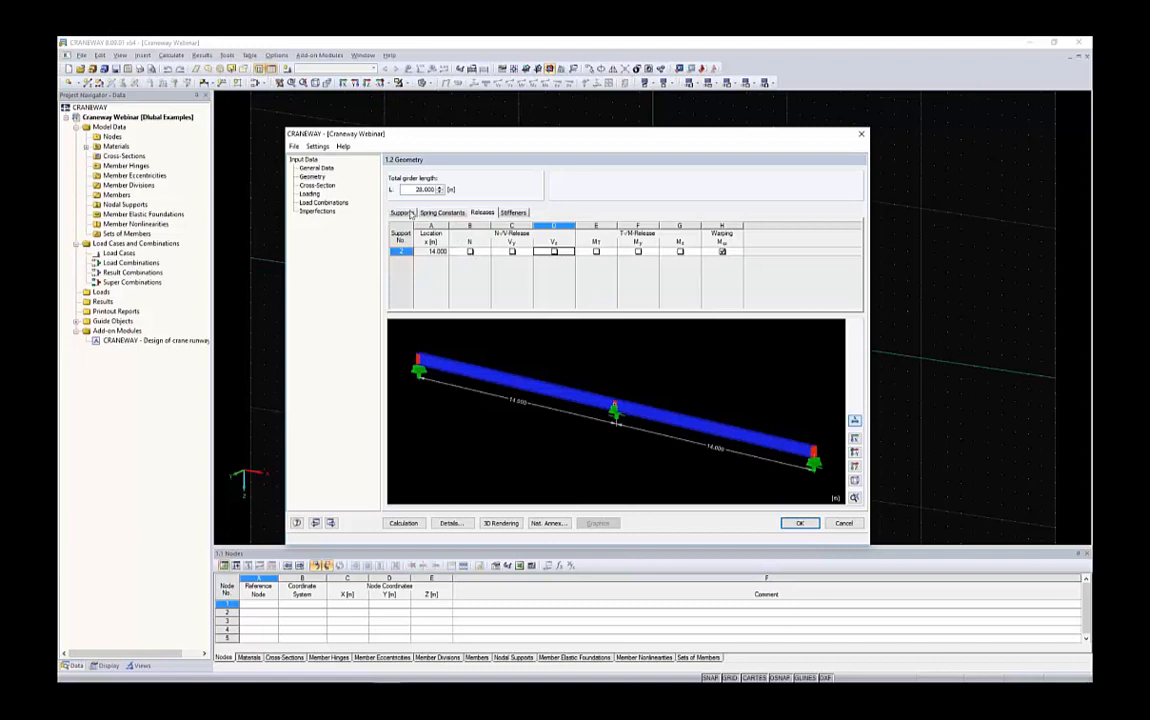
Set the type of support 2 back to Hinged movable
left_click(403, 213)
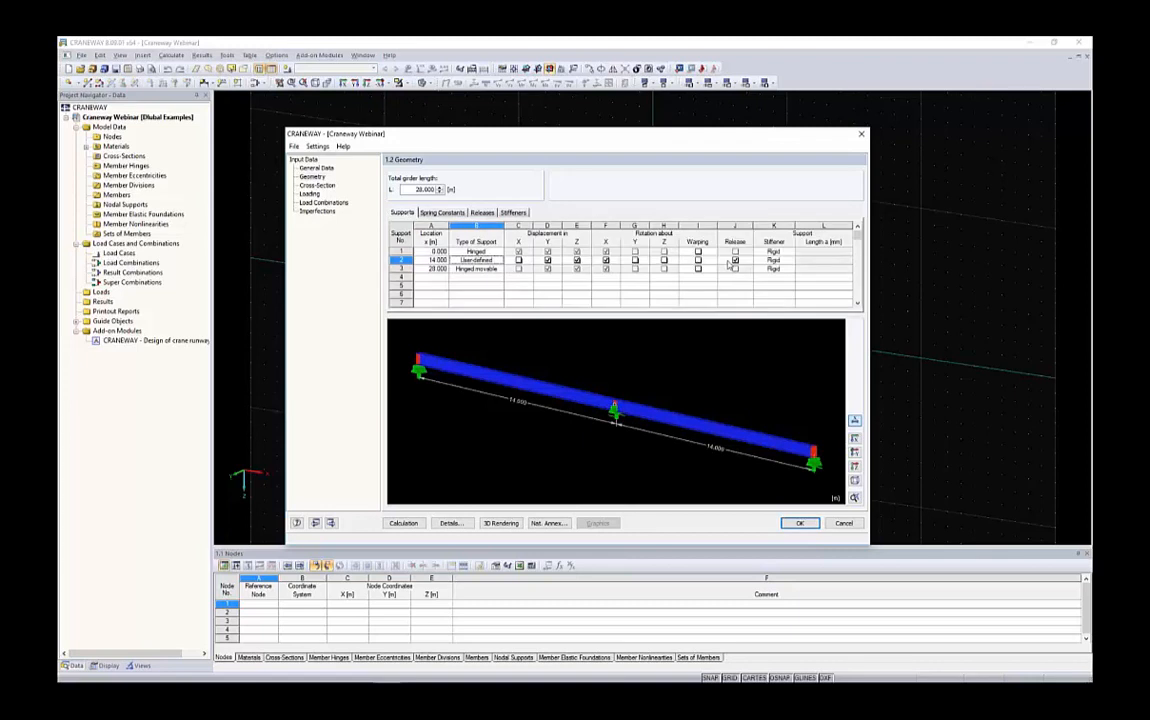
left_click(476, 260)
left_click(500, 260)
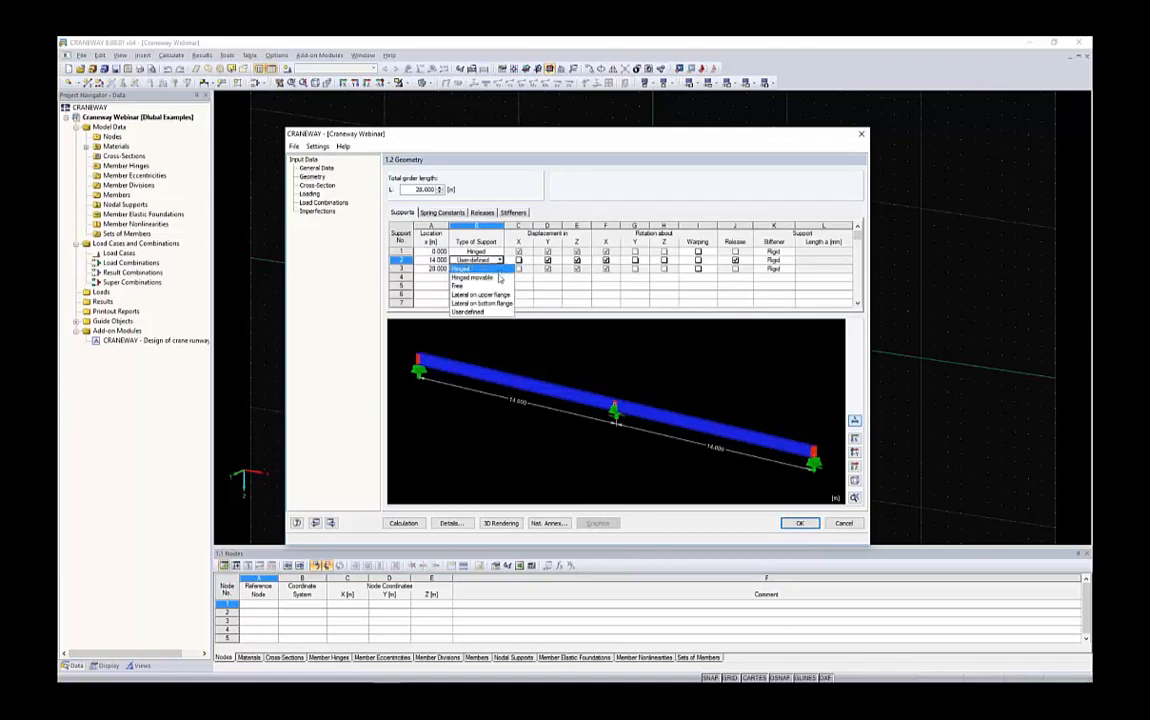
left_click(499, 277)
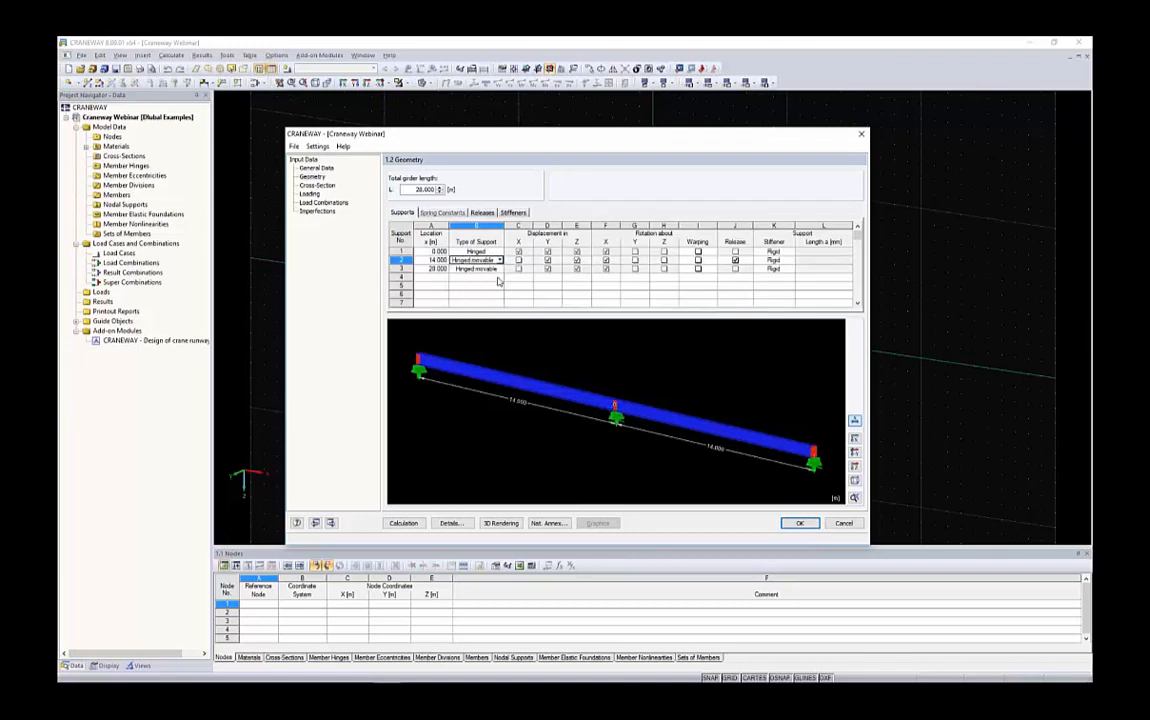
Try setting the warping restraint of support 2 to Yes and then to Spring
left_click(707, 262)
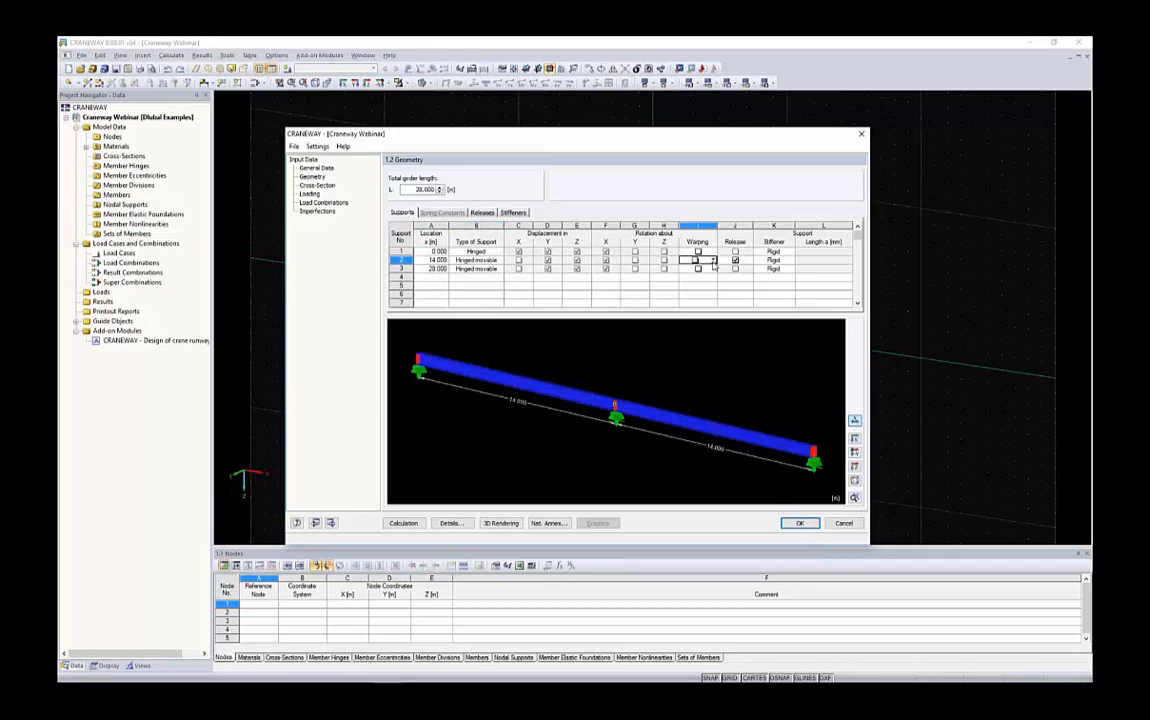
left_click(713, 262)
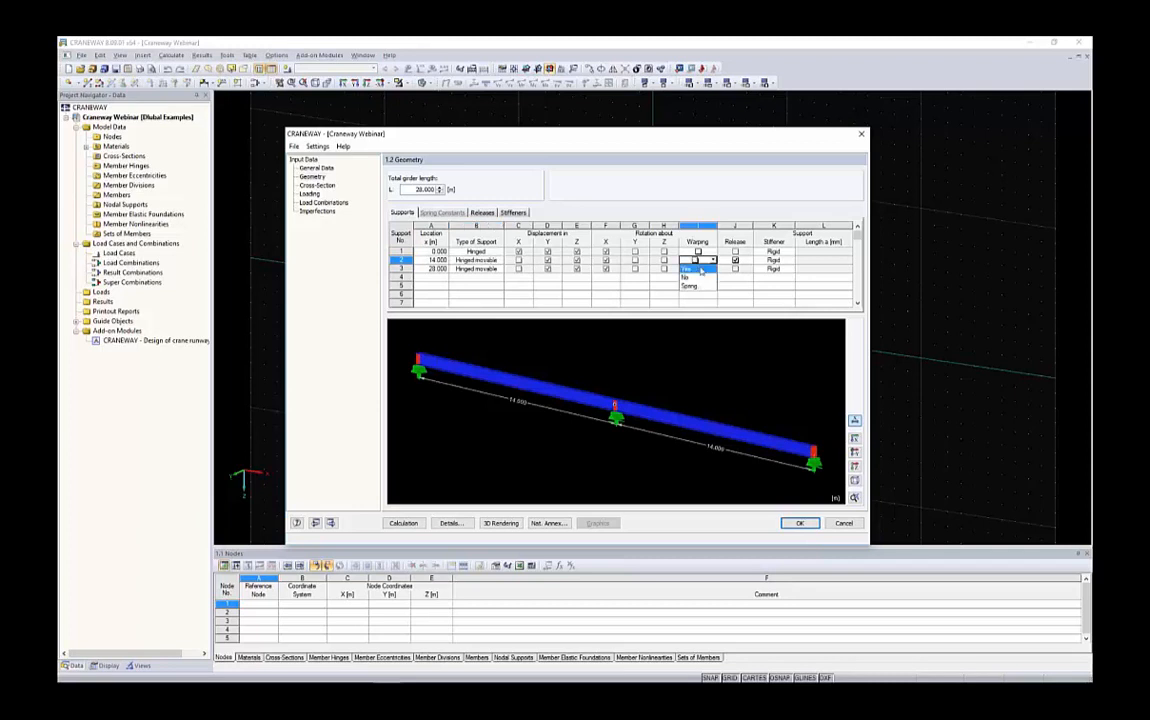
left_click(701, 270)
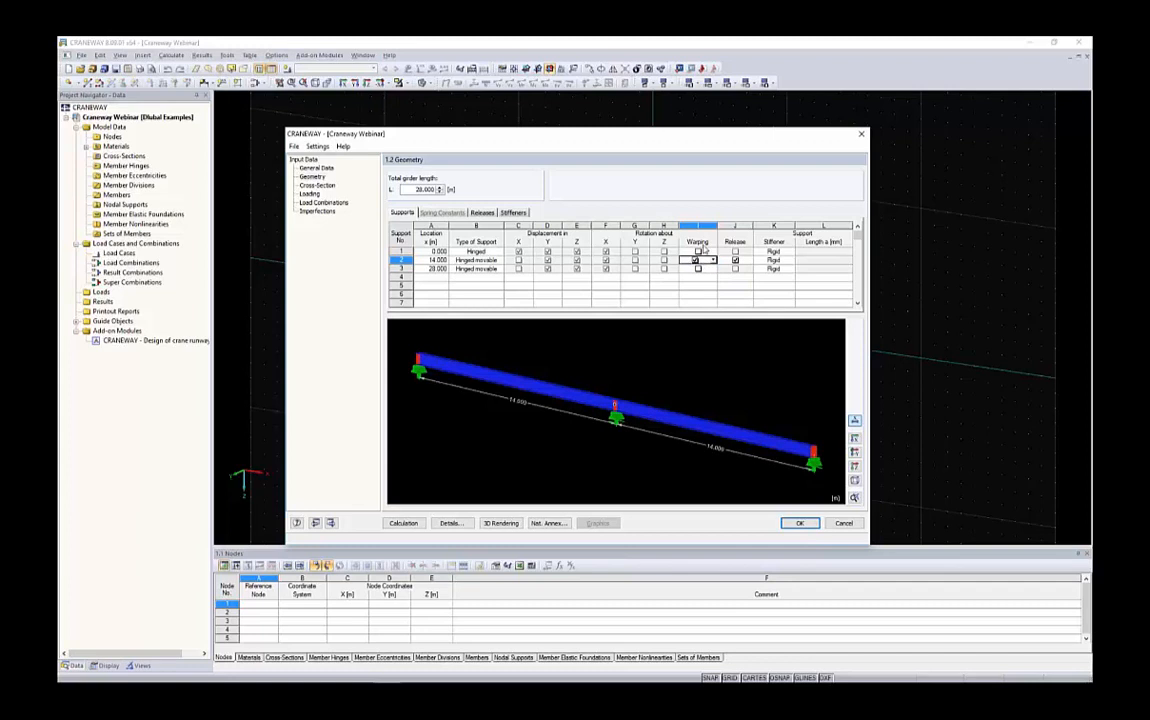
left_click(699, 262)
left_click(703, 281)
Open the warping spring calculation for support 2's spring constant and cancel it
left_click(437, 214)
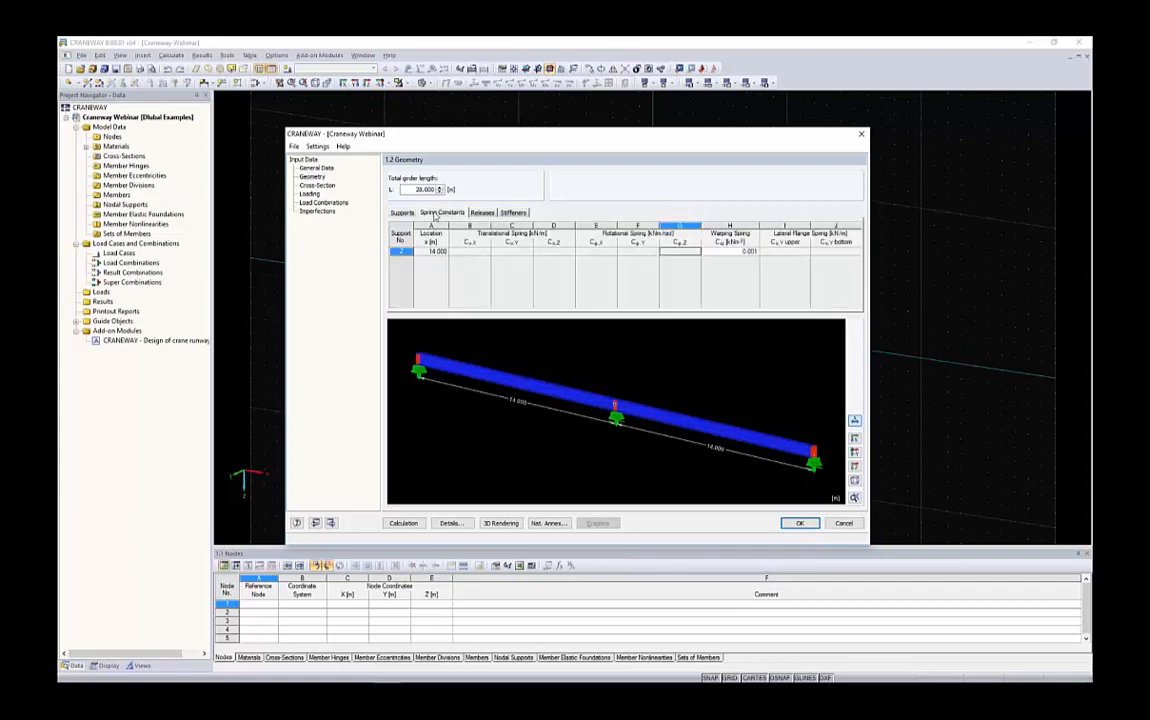
left_click(717, 252)
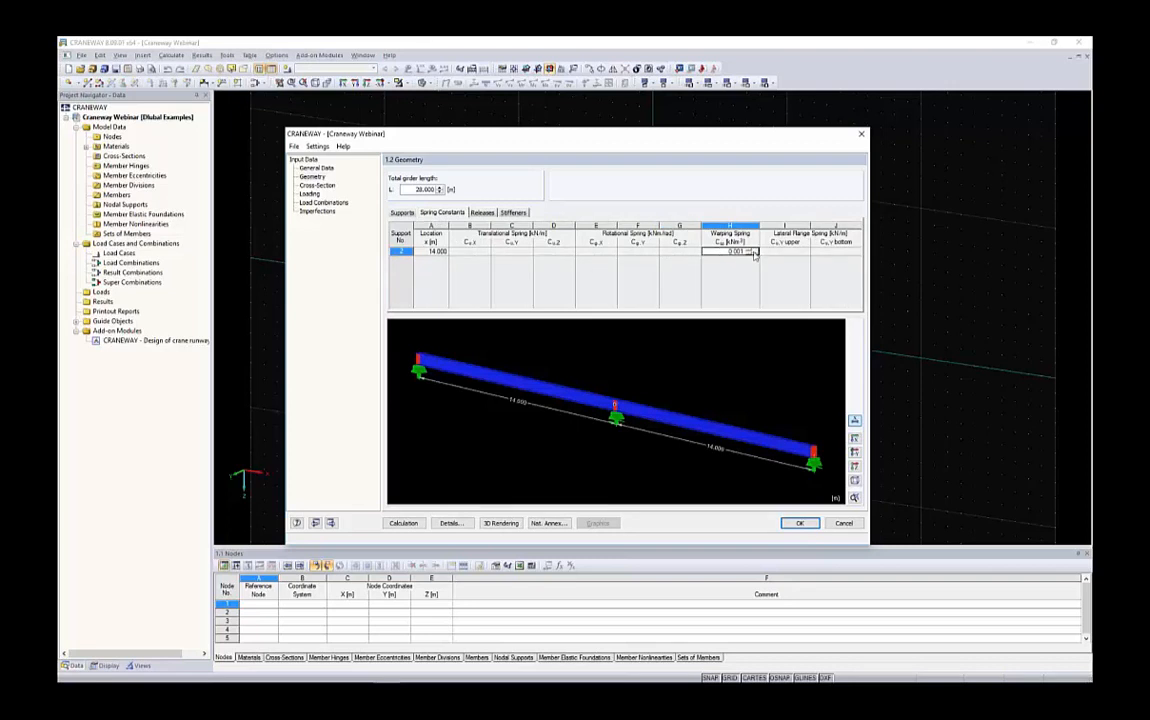
left_click(754, 253)
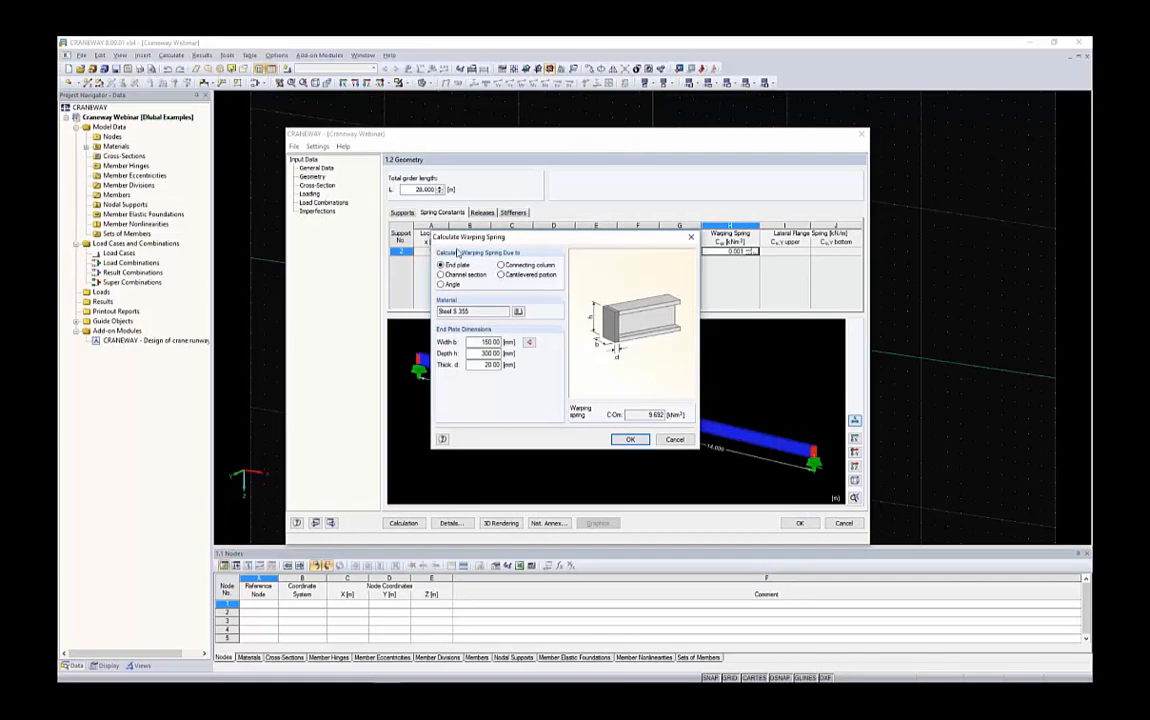
left_click(675, 439)
Set the warping restraint of support 2 to Yes
left_click(402, 212)
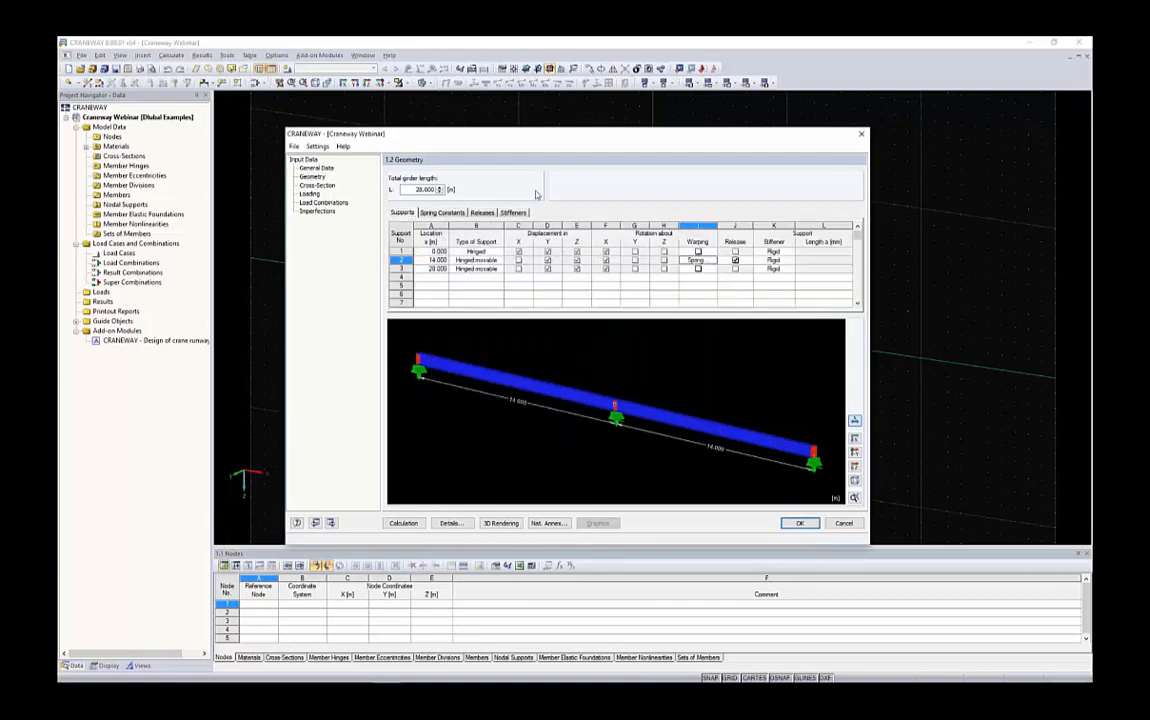
left_click(699, 261)
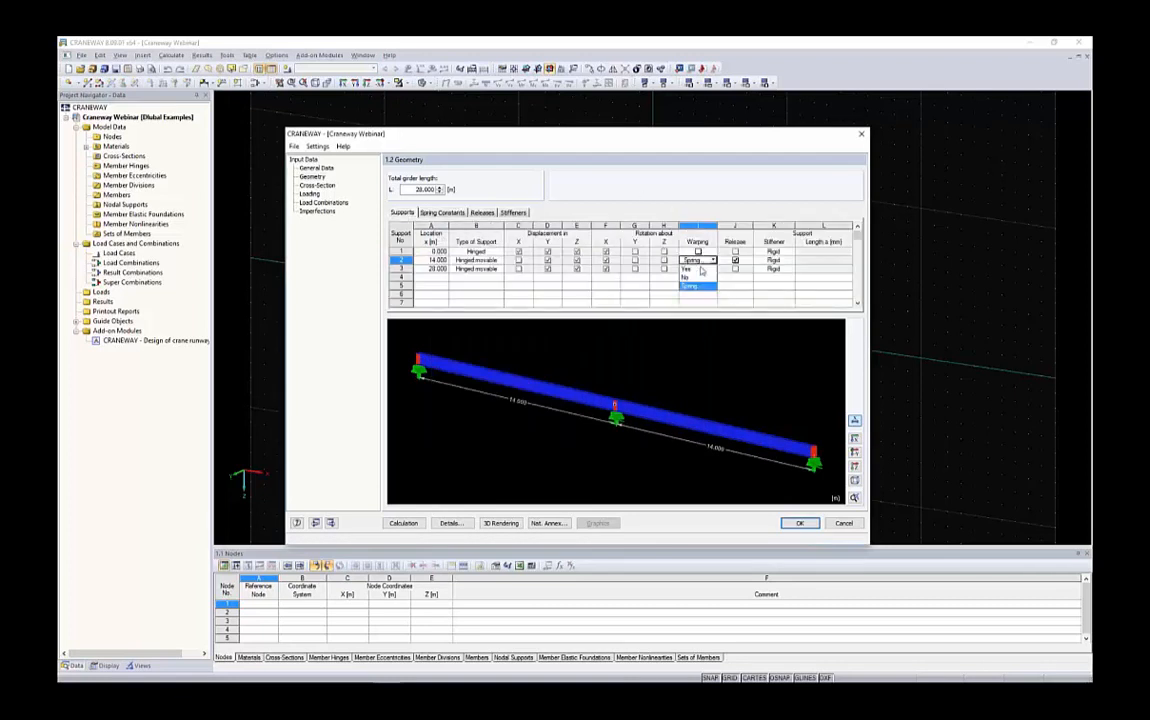
left_click(697, 268)
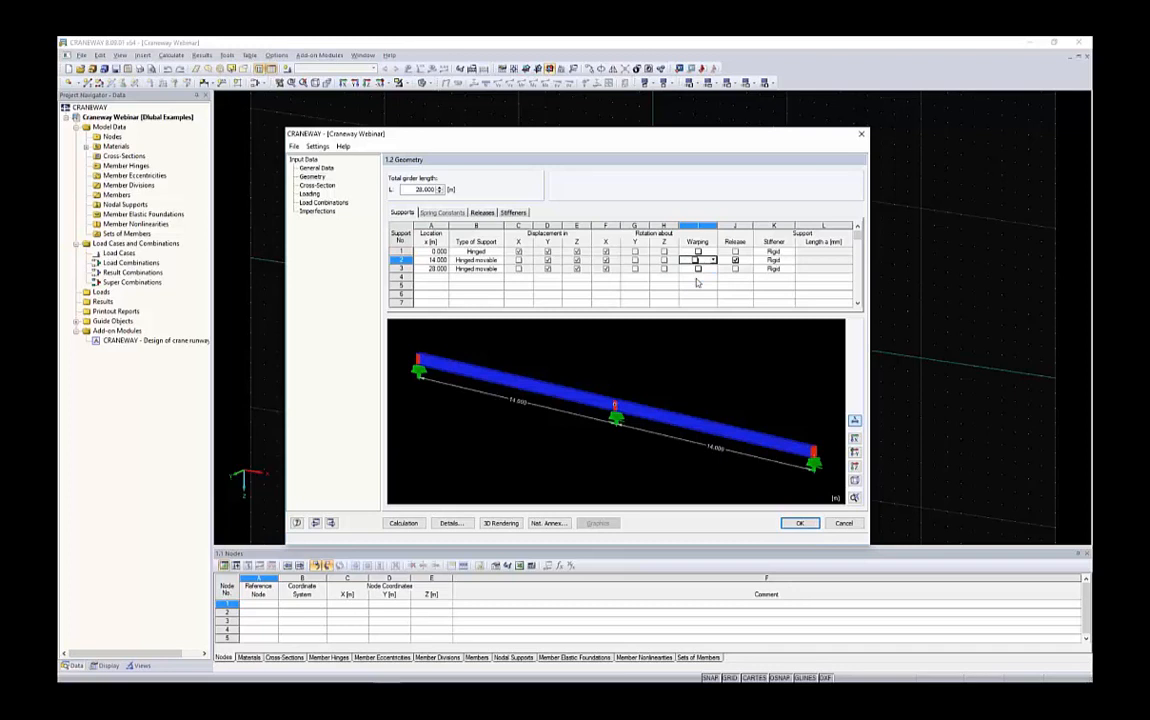
Set 6 intermediate stiffener panels for both spans of the girder
left_click(513, 213)
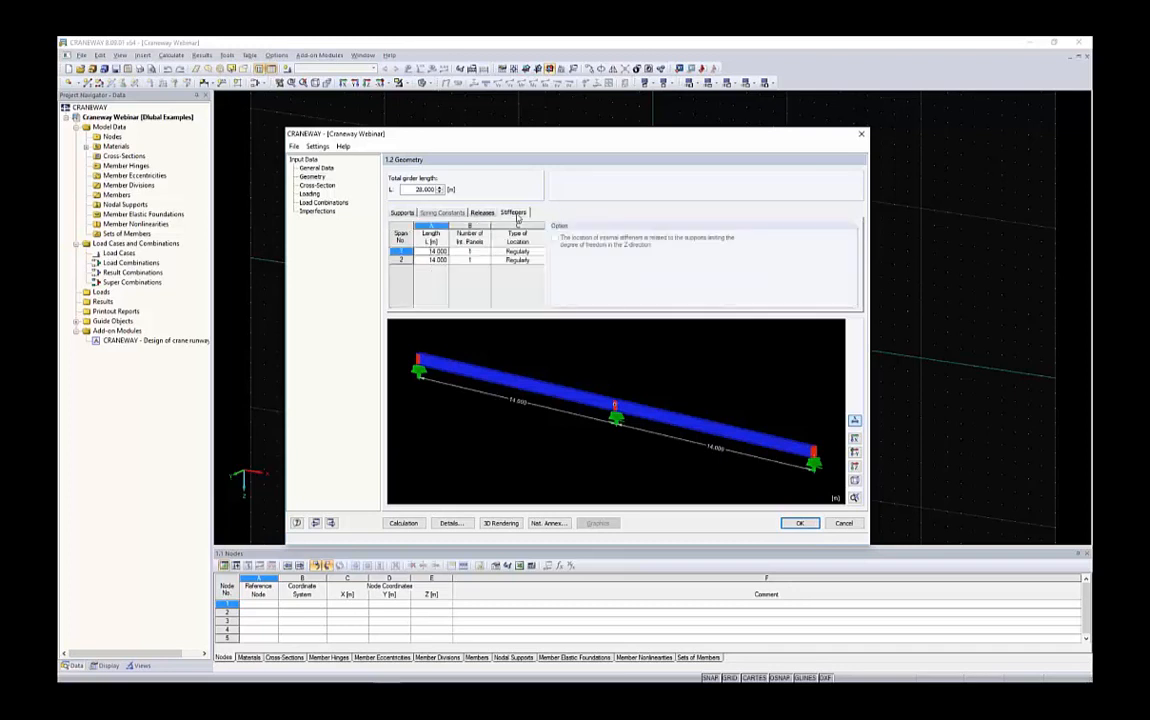
scroll(425, 372, "up", 5)
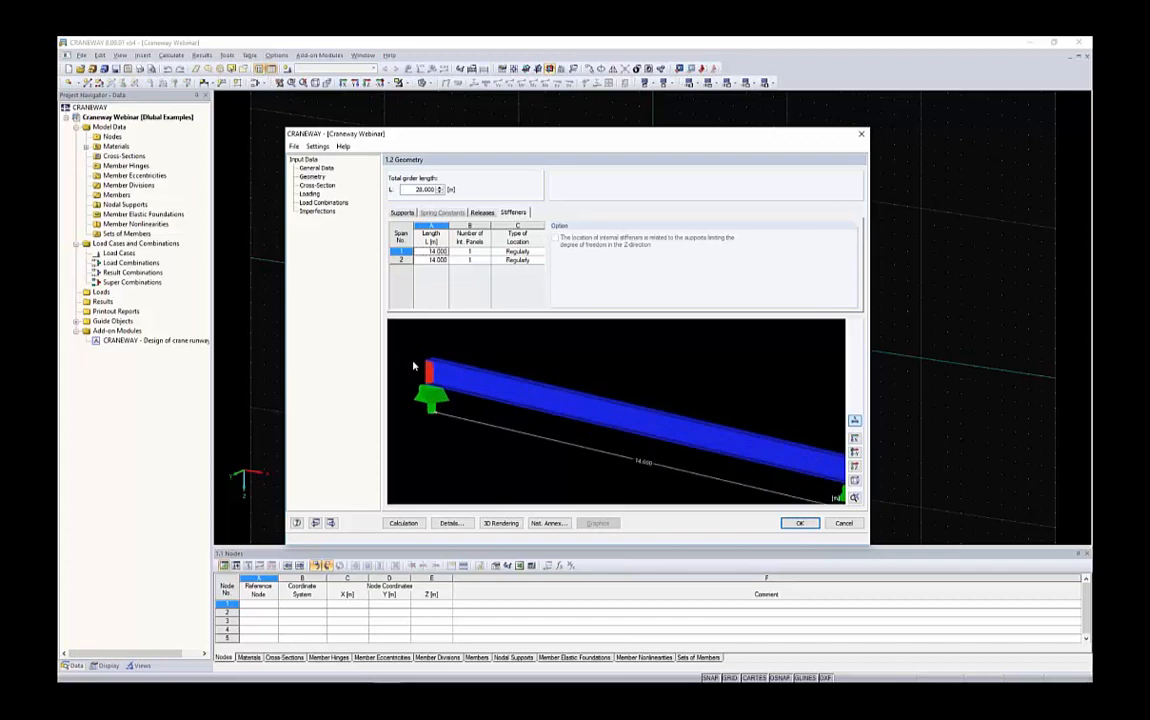
scroll(480, 392, "down", 10)
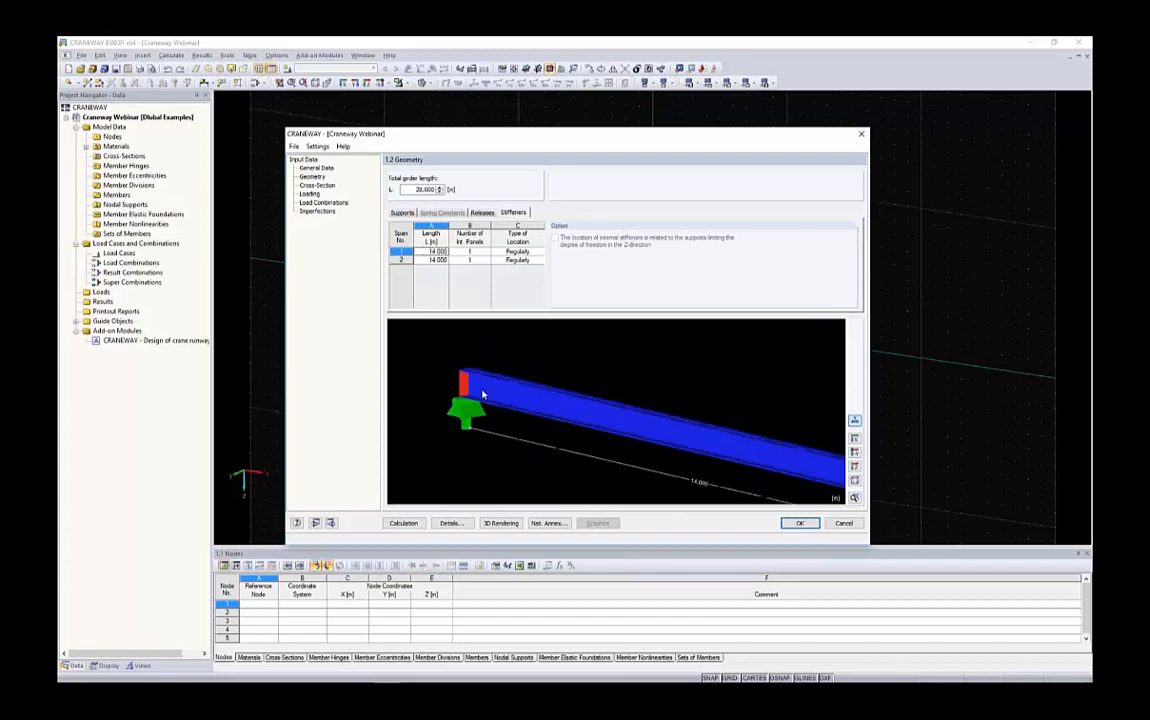
scroll(590, 422, "up", 4)
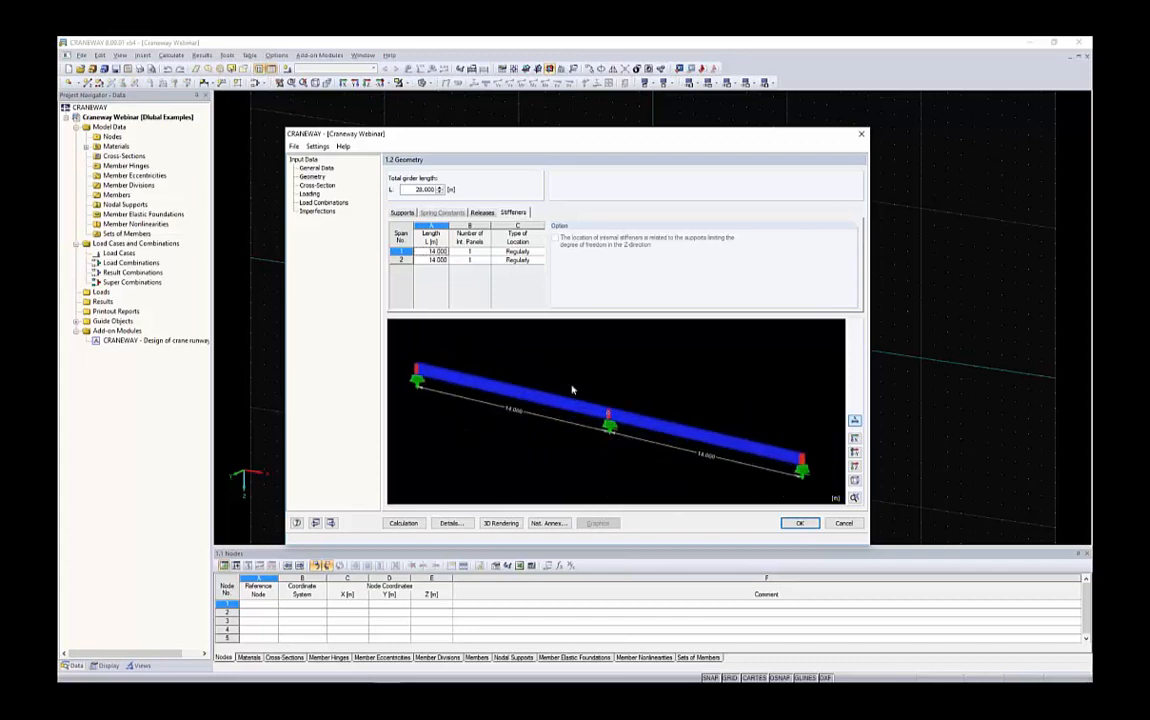
left_click(471, 251)
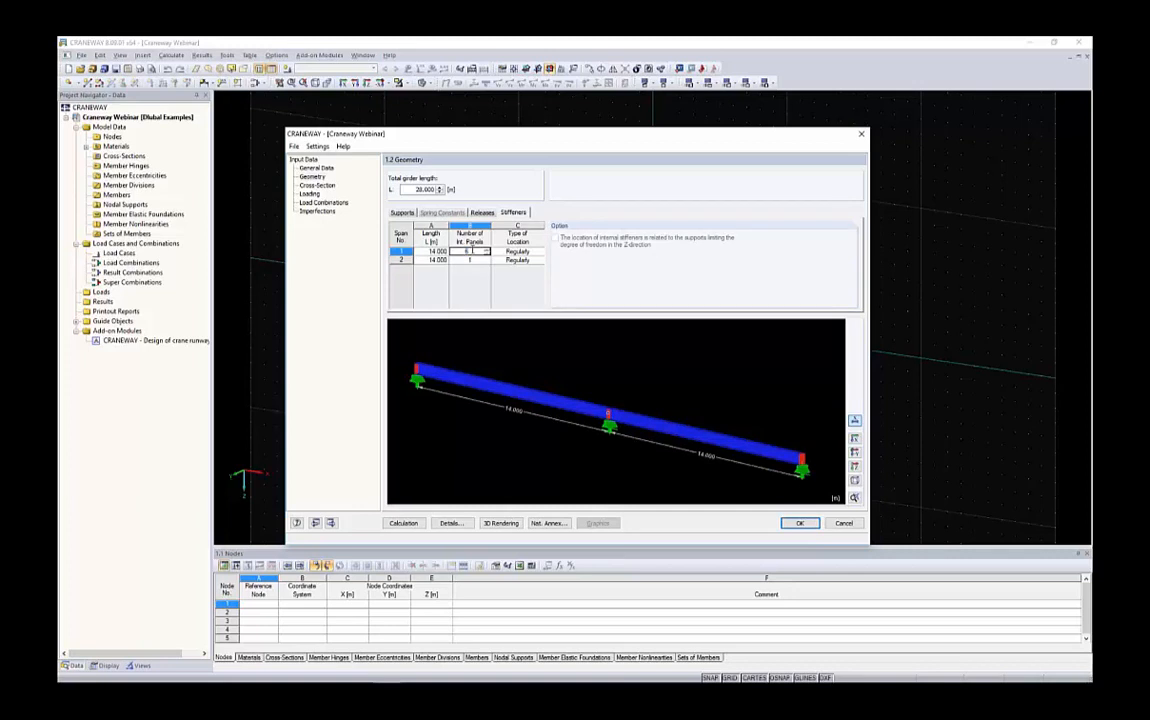
key("Tab")
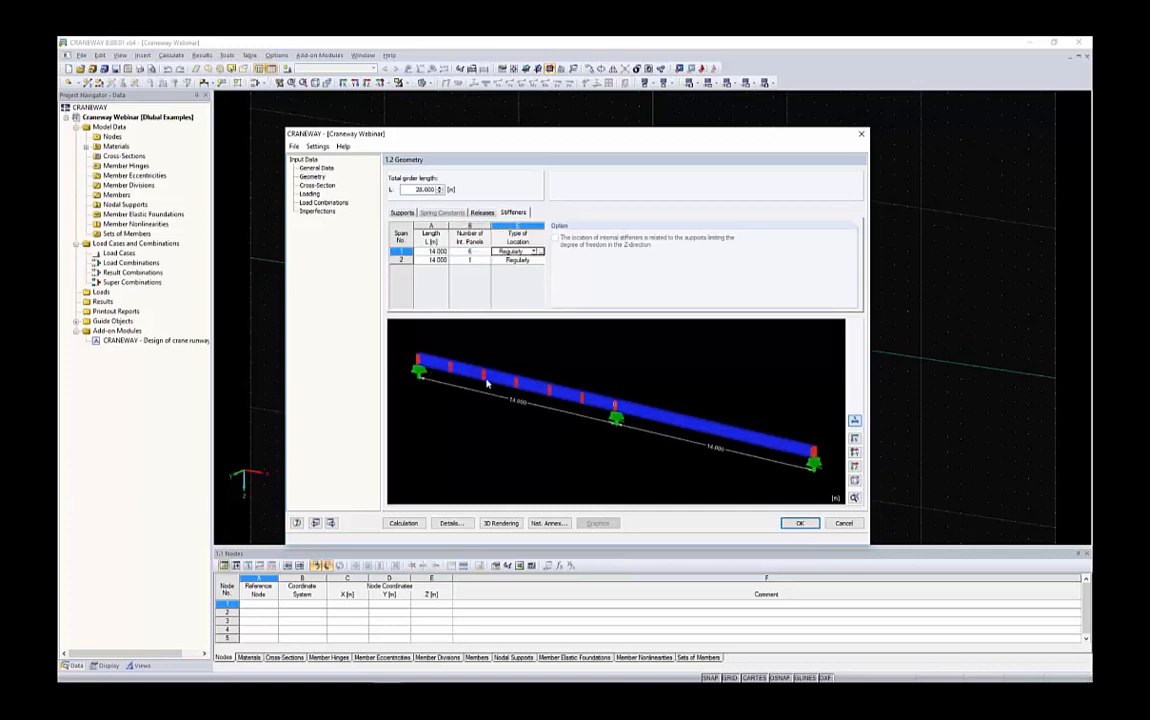
left_click(483, 261)
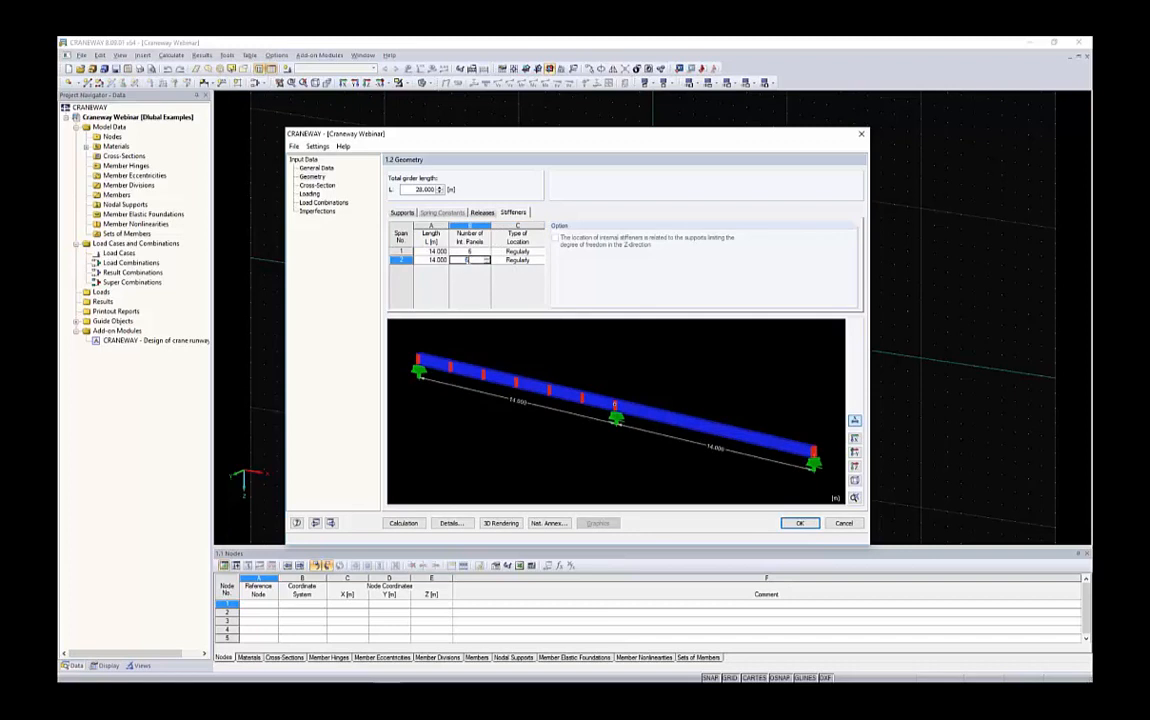
Try user-defined stiffener locations for span 1 and review them in the location dialog
left_click(510, 251)
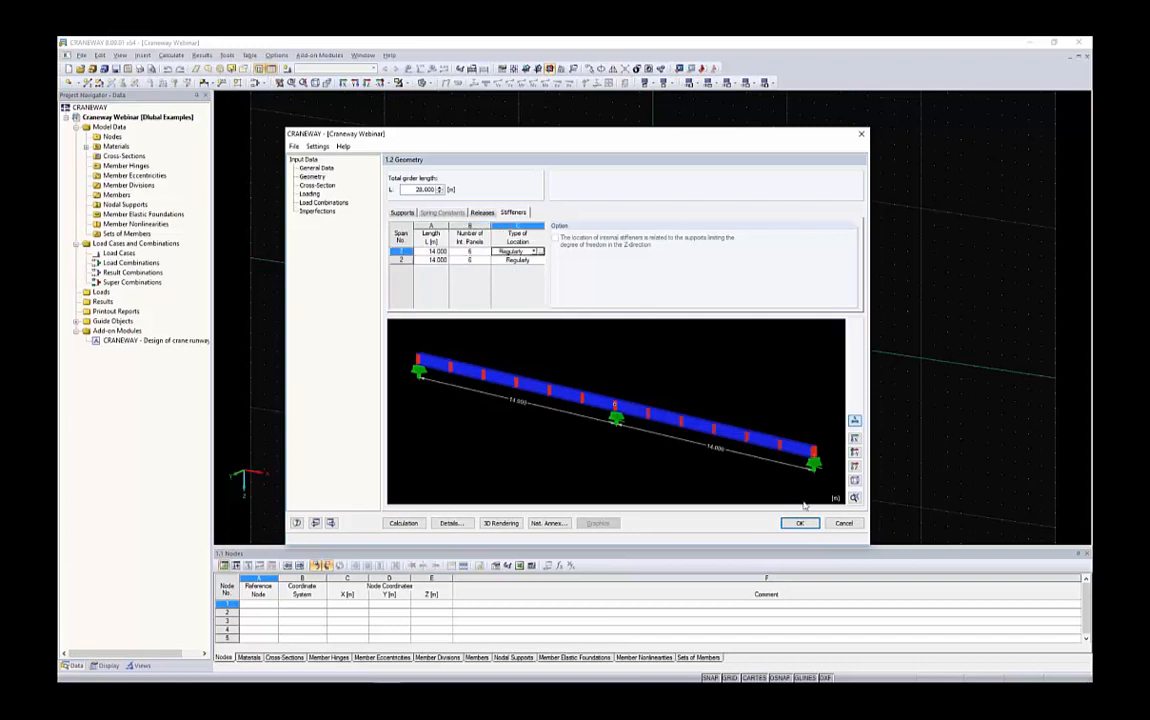
left_click(535, 252)
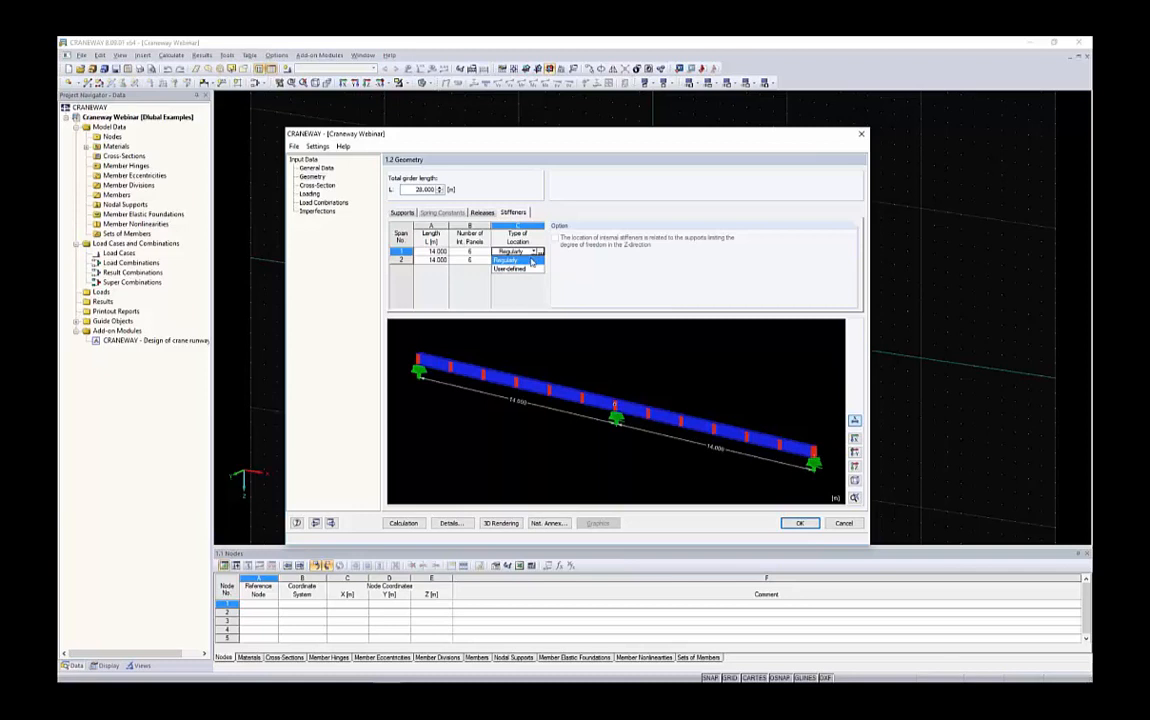
left_click(511, 268)
scroll(557, 350, "down", 1)
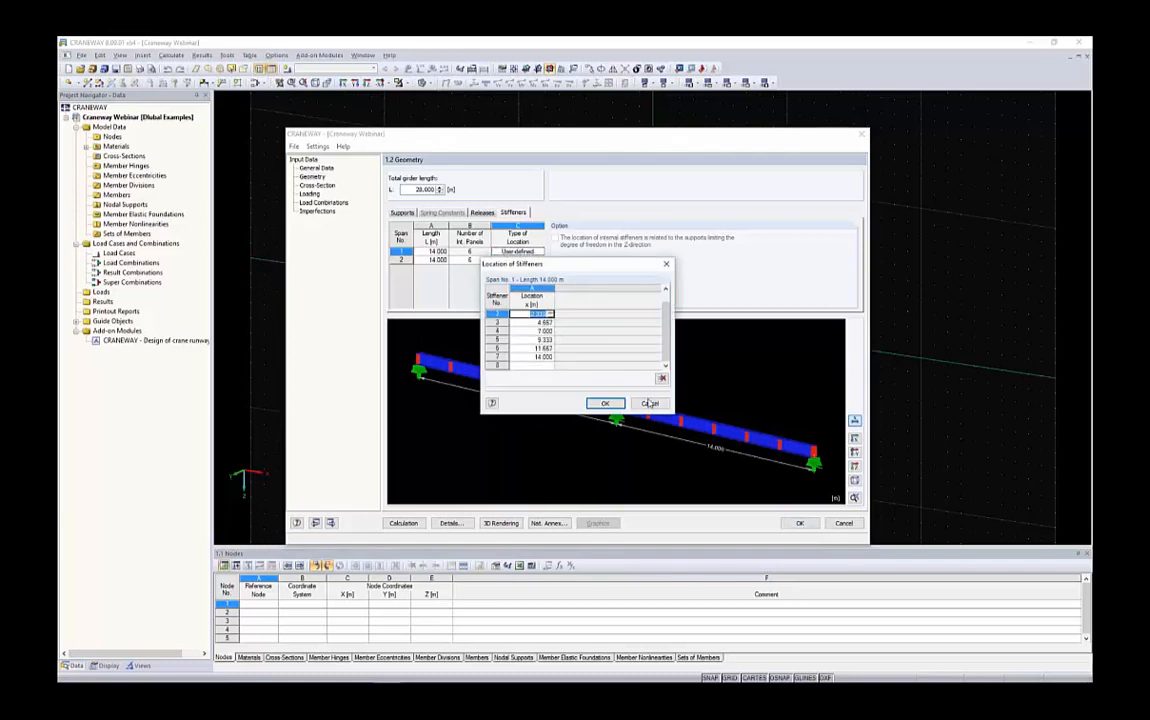
left_click(605, 403)
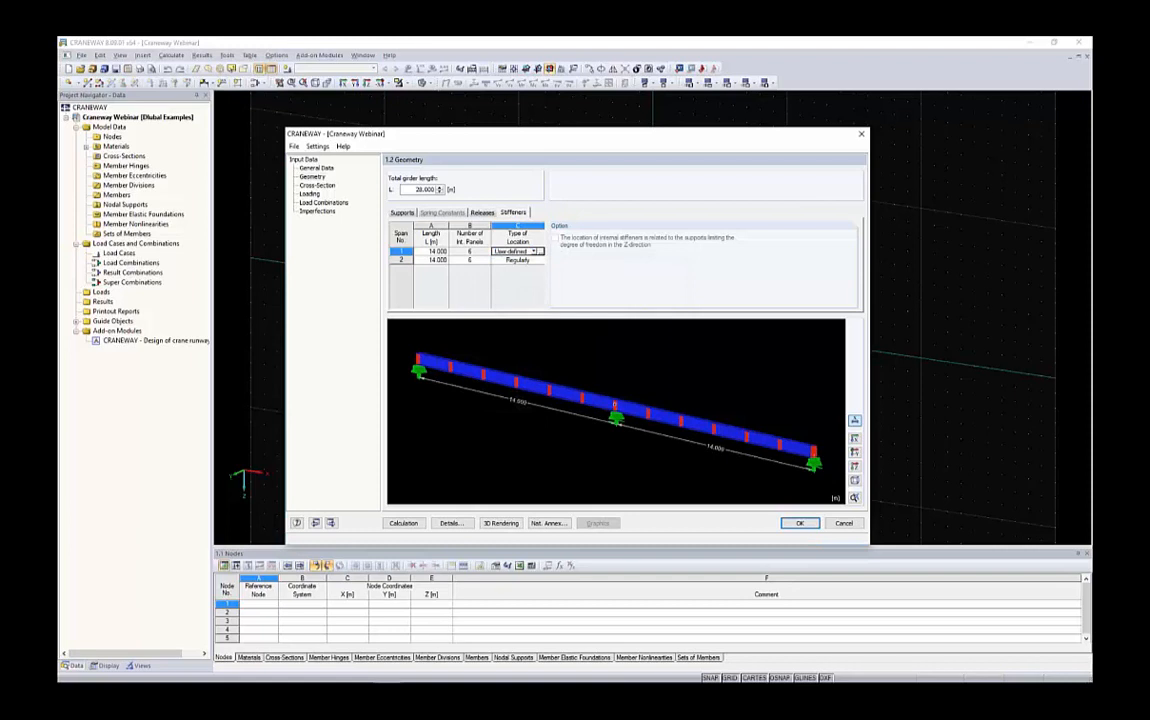
Set span 1's stiffener location type back to Regularly
left_click(534, 252)
left_click(512, 260)
left_click(461, 250)
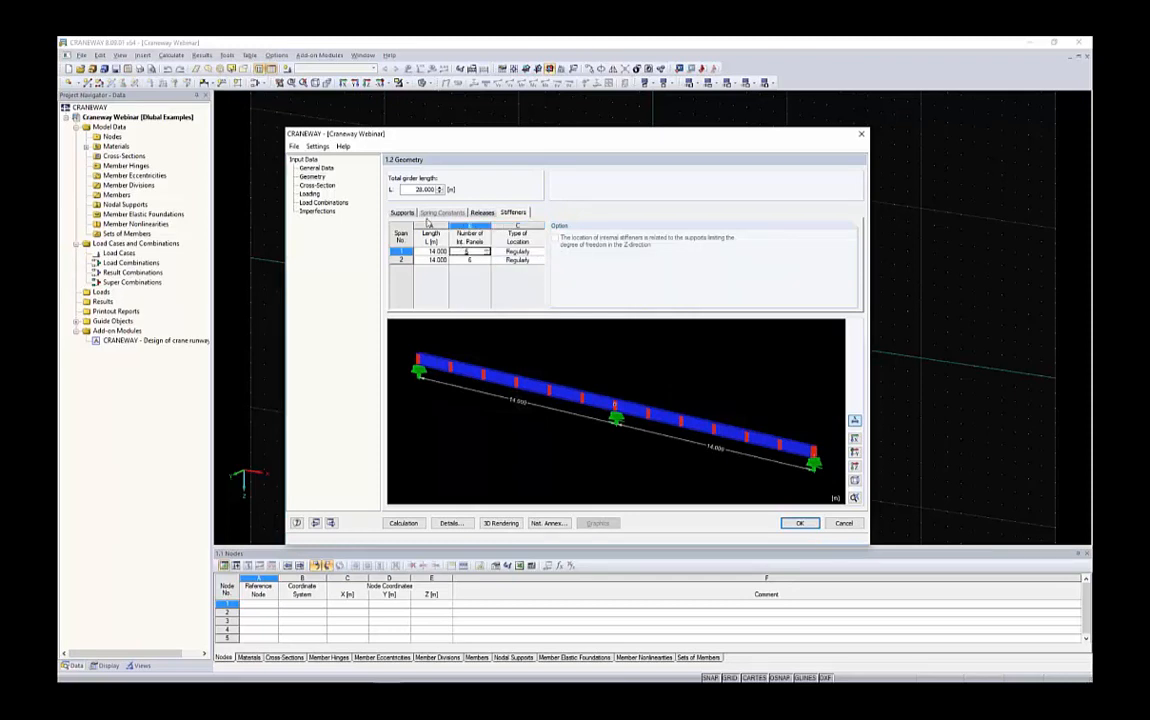
left_click(402, 213)
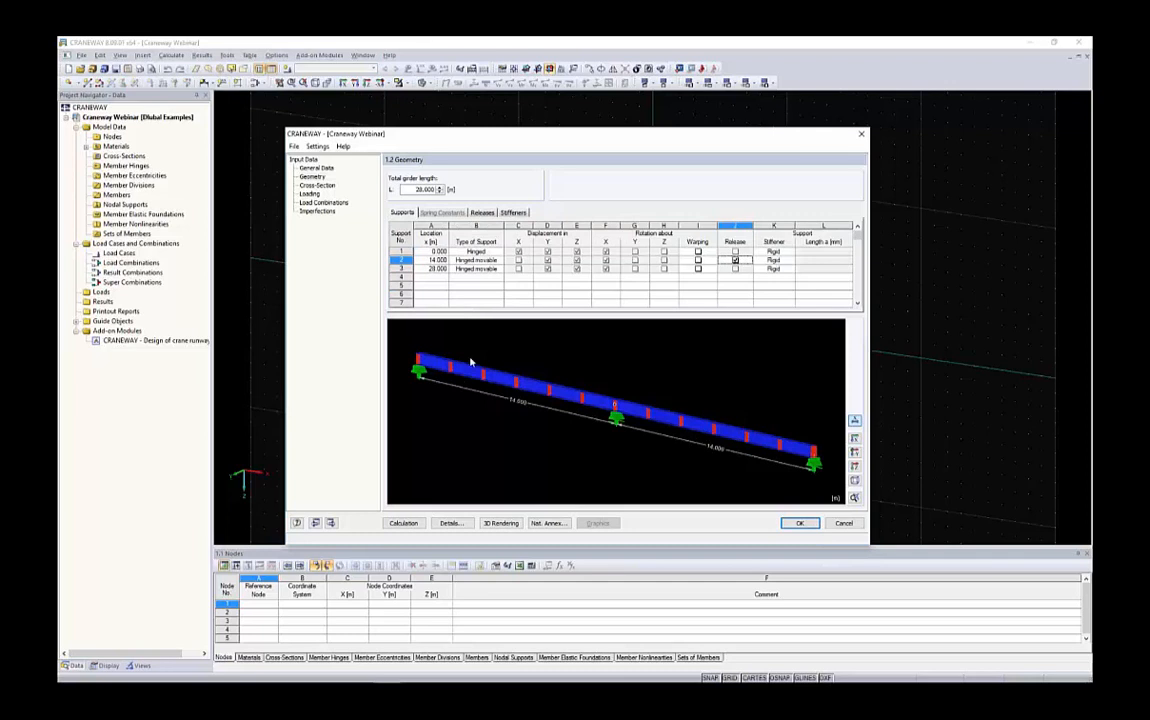
Open the cross-section input and browse the rolled I-section library for the girder, cancelling without choosing a section
left_click(318, 186)
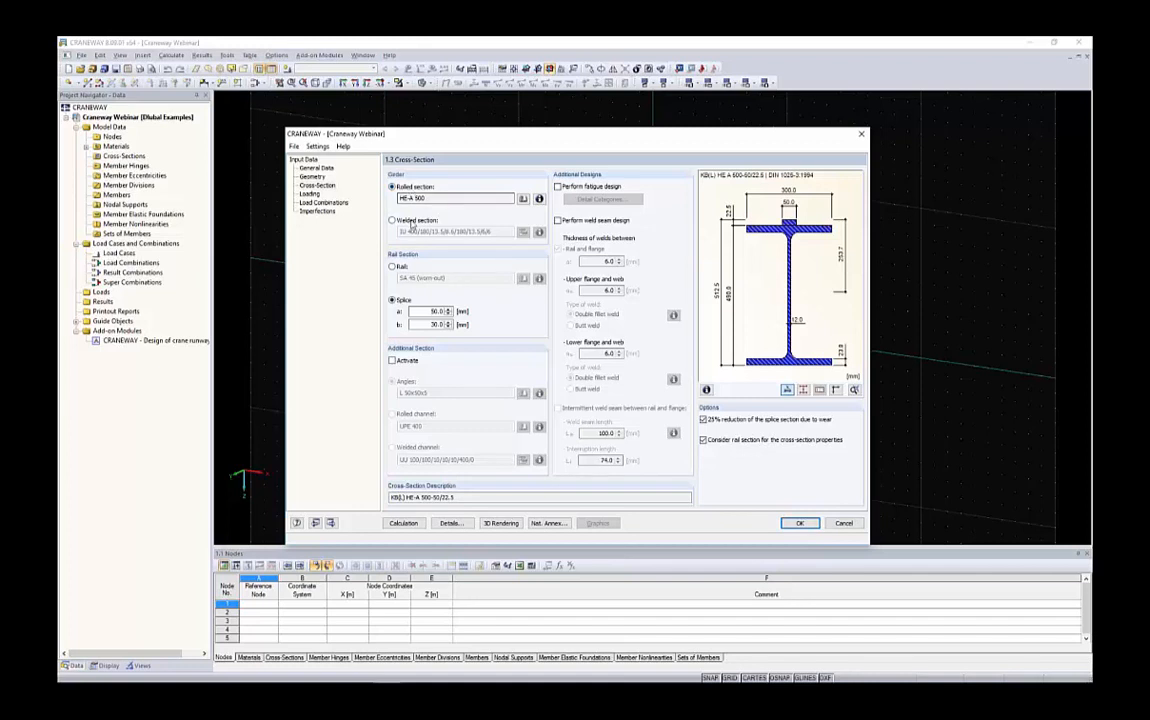
left_click(523, 199)
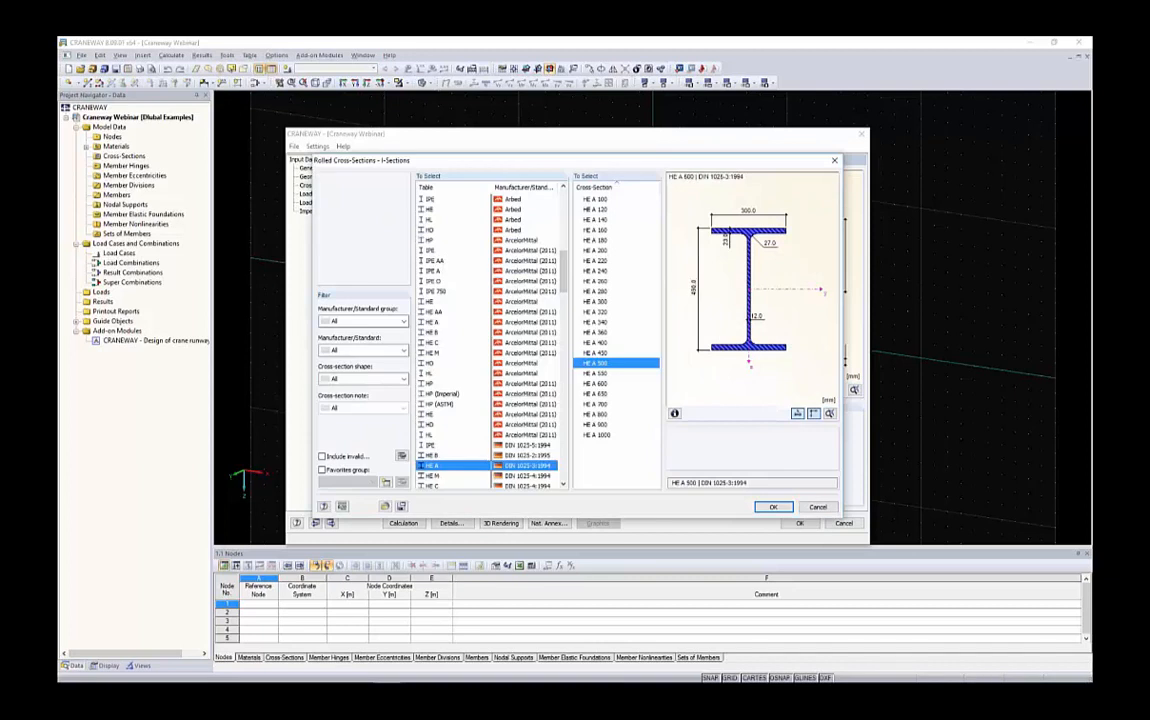
left_click(364, 322)
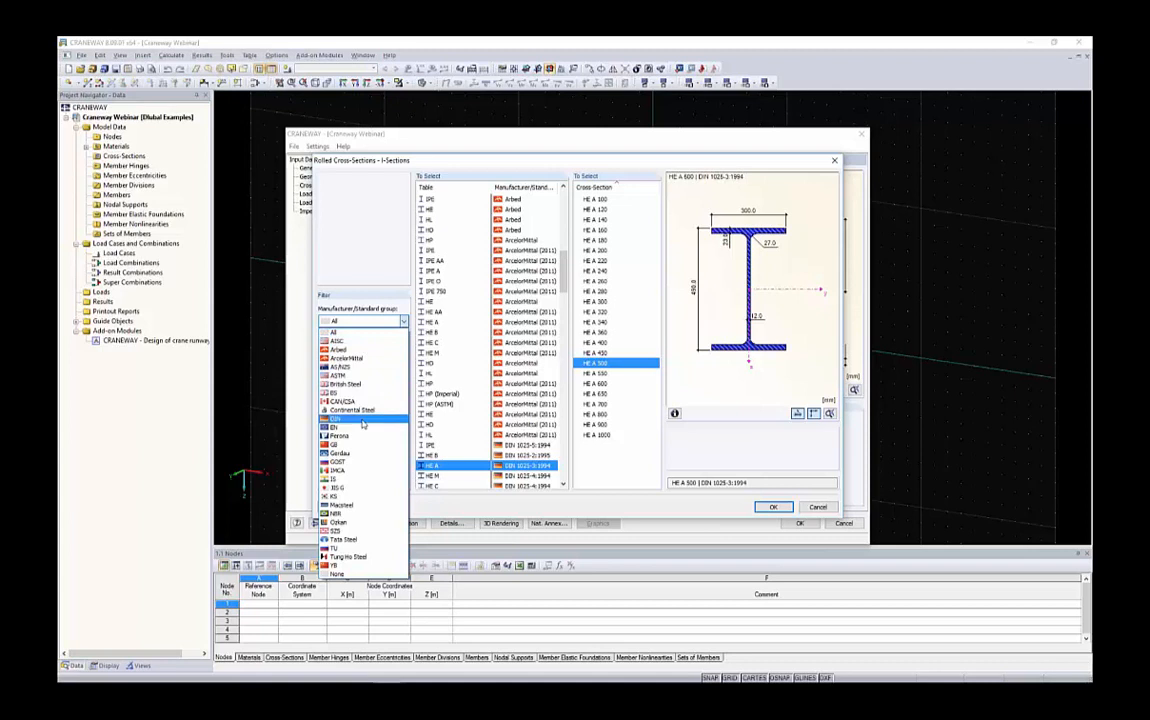
left_click(384, 249)
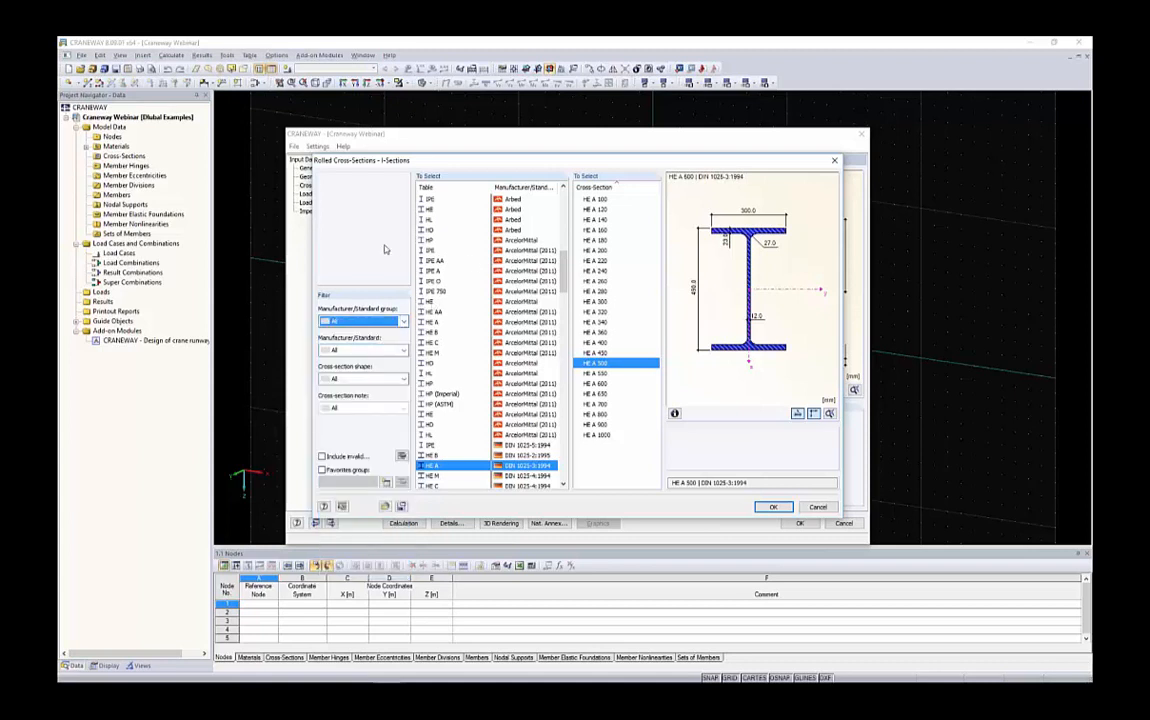
left_click_drag(563, 255, 565, 445)
left_click(588, 415)
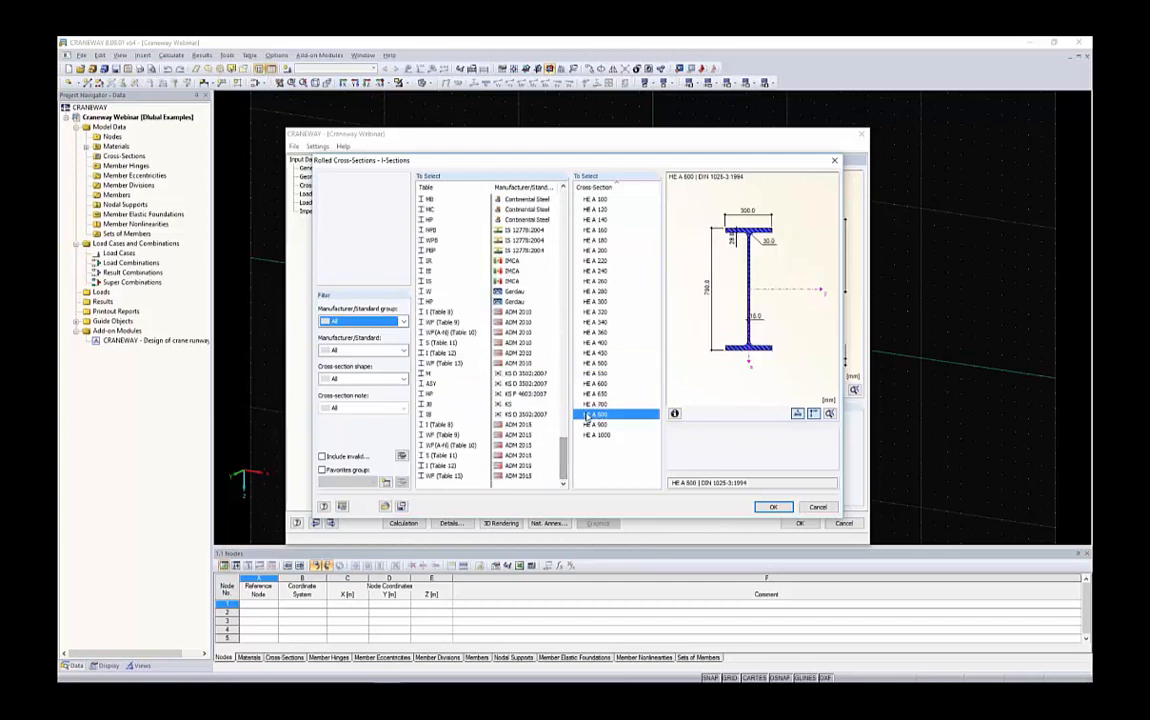
scroll(519, 312, "up", 10)
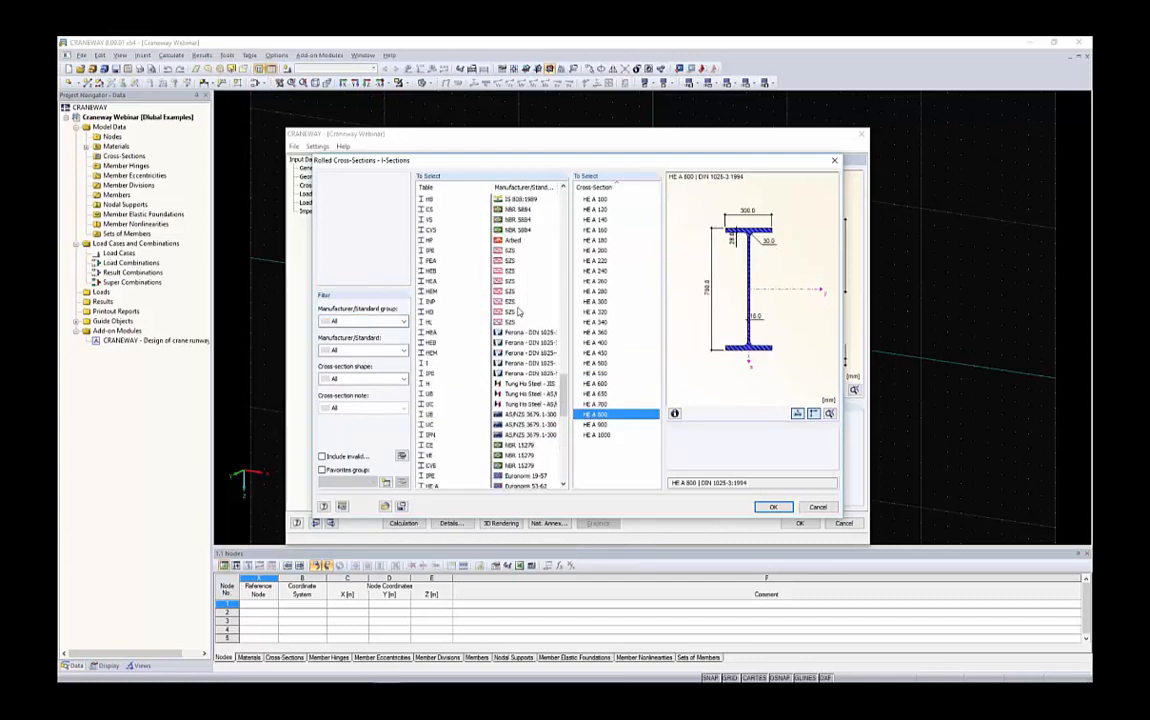
scroll(519, 312, "up", 10)
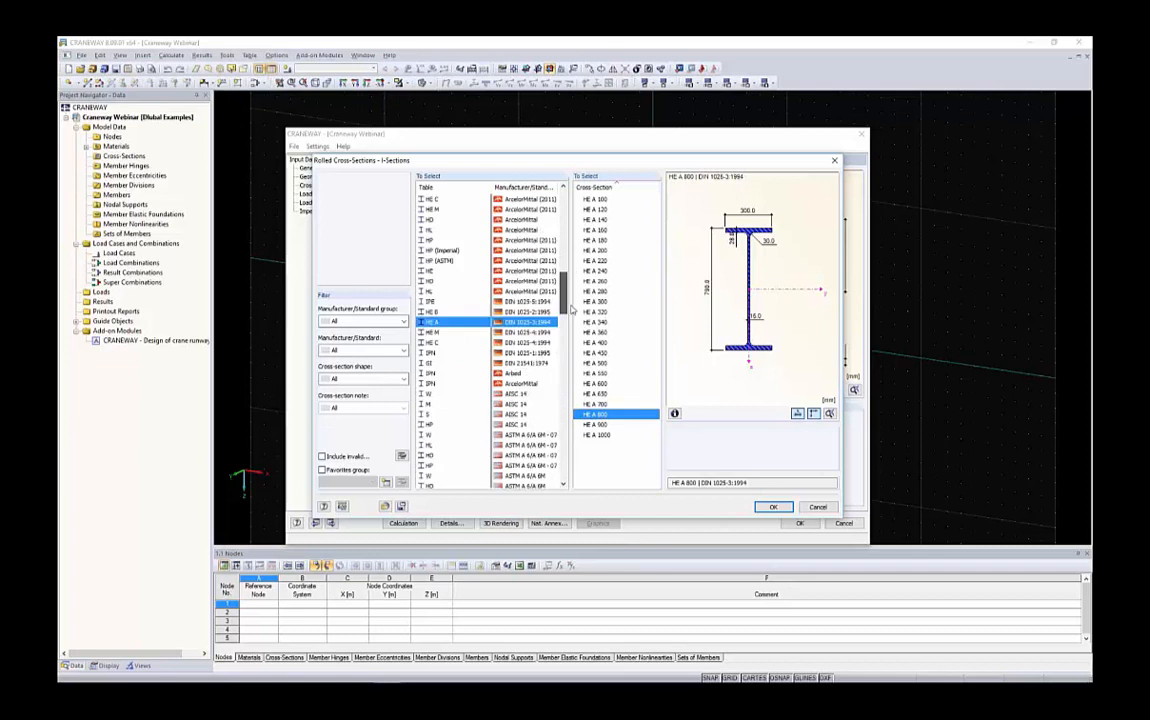
scroll(532, 290, "up", 3)
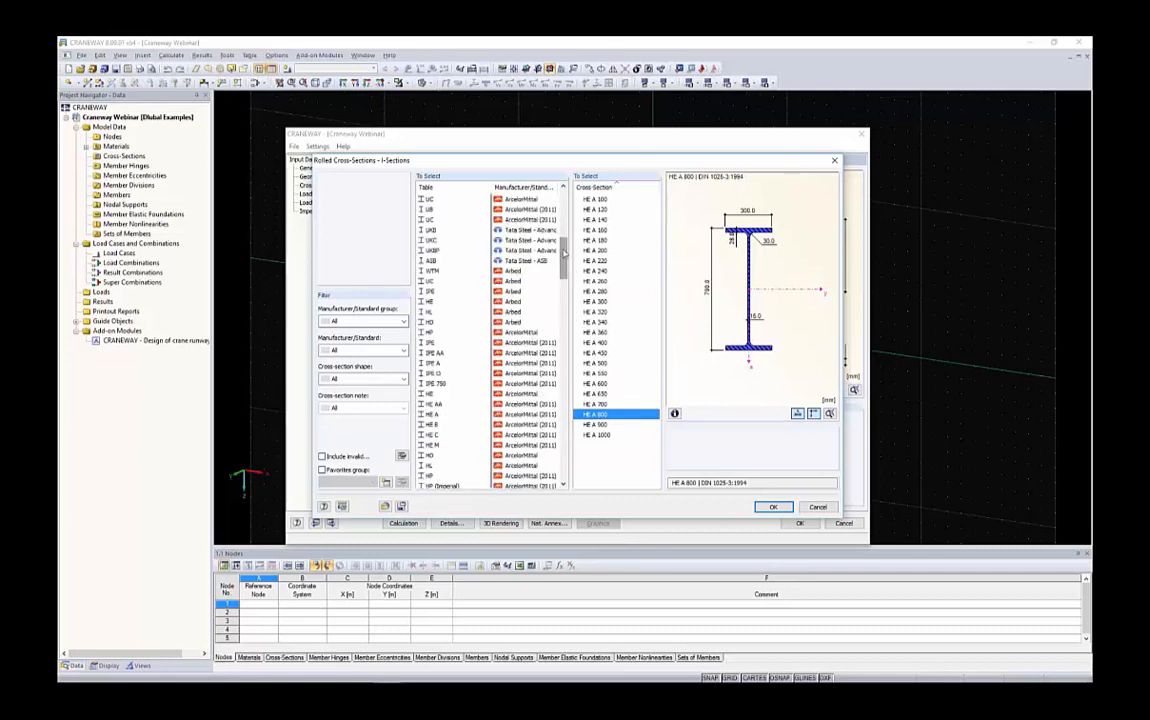
scroll(565, 255, "up", 5)
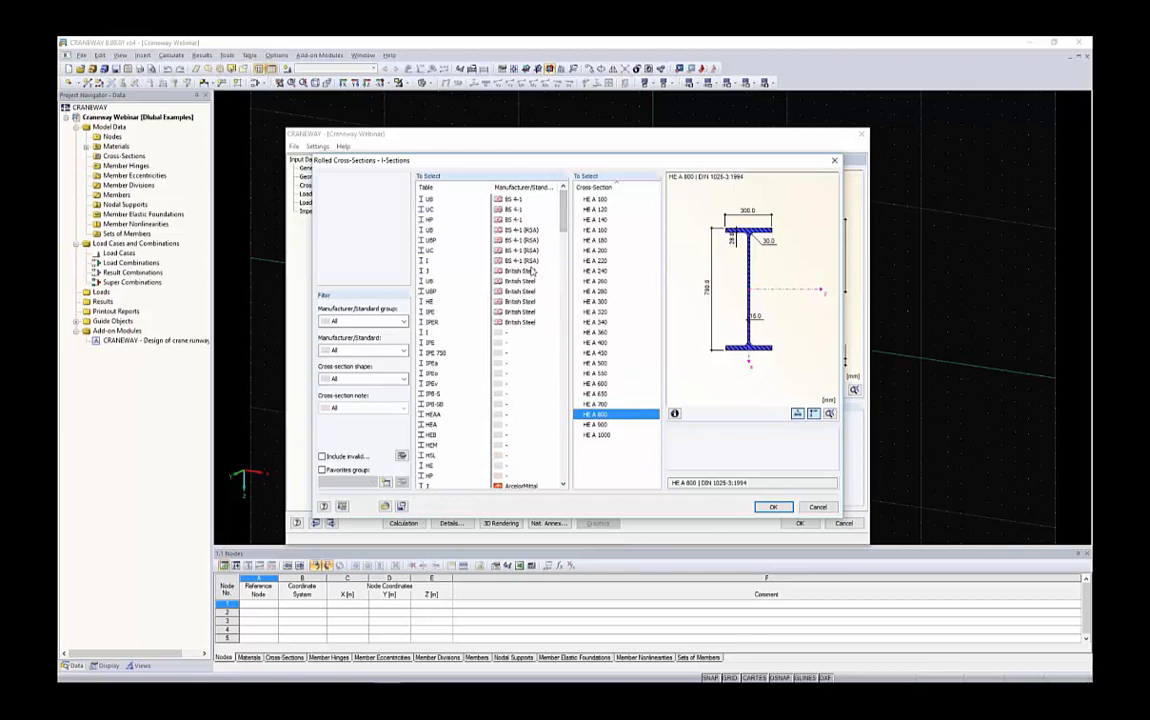
left_click(817, 507)
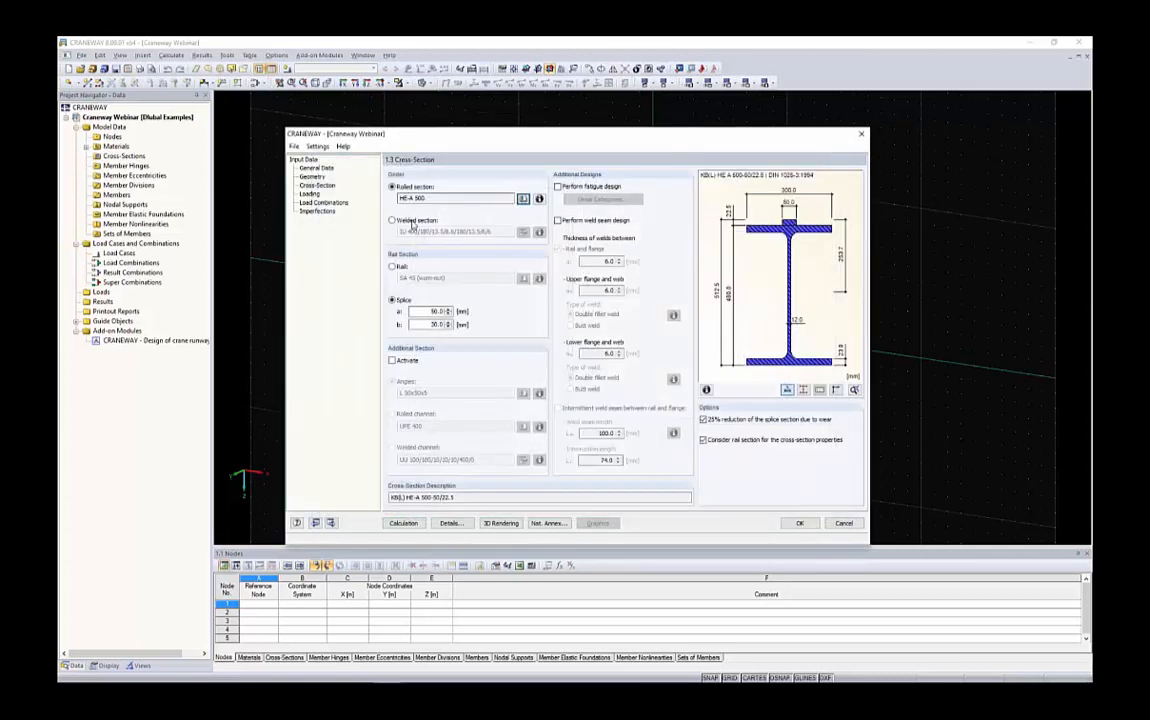
Switch the girder to a welded unsymmetric I-section with height 1200, top flange 600×25, web 12 and bottom flange 300×20 mm
left_click(412, 221)
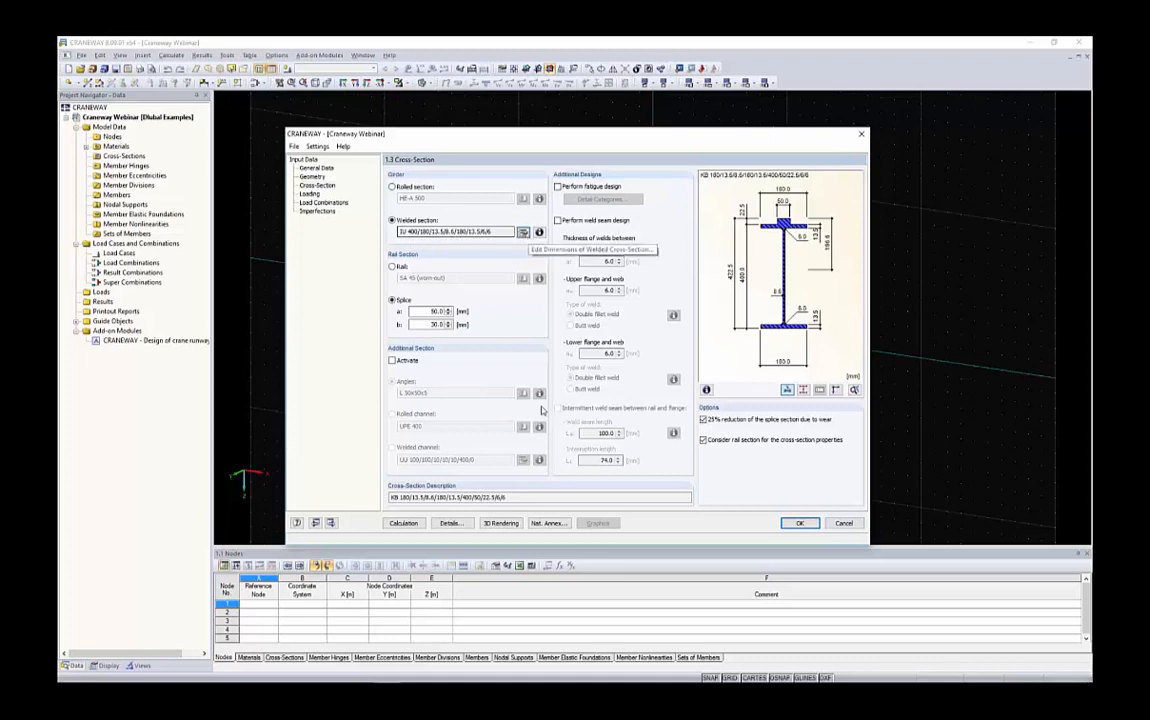
left_click(522, 231)
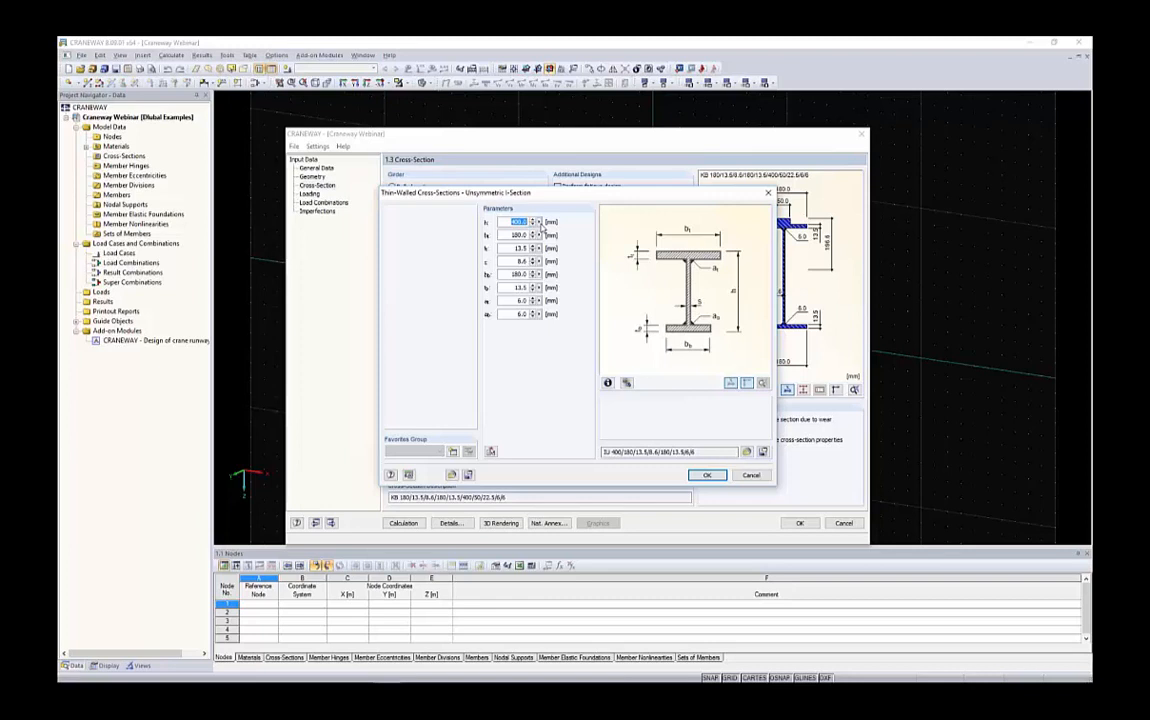
type("1200")
key("Tab")
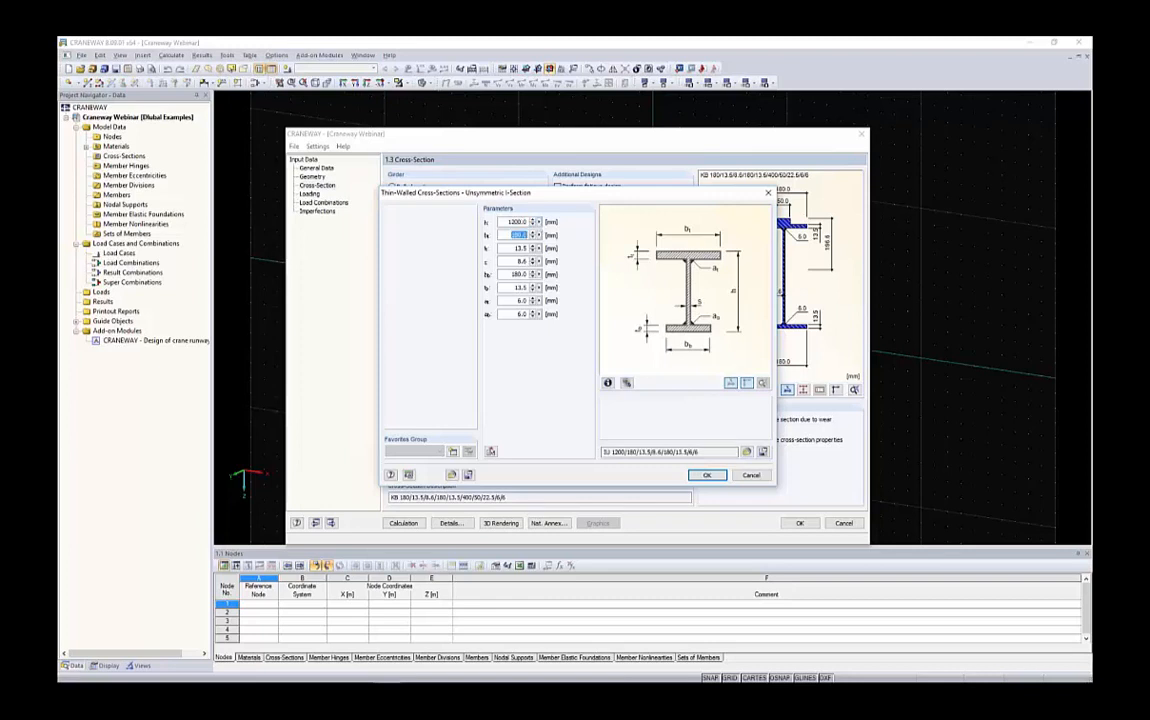
type("600")
key("Tab")
type("25")
key("Tab")
type("12")
key("Tab")
type("300")
key("Tab")
type("20")
double_click(520, 313)
left_click(702, 476)
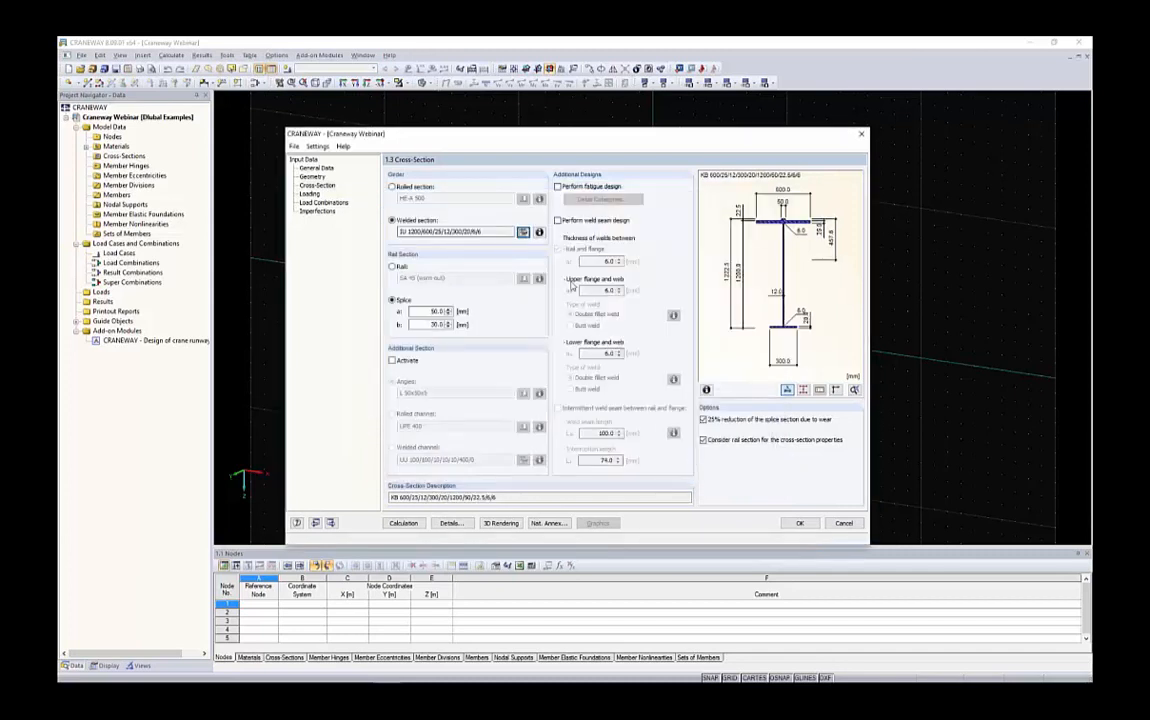
Replace the splice with a rail section and pick SA 75 from the rail library
double_click(408, 311)
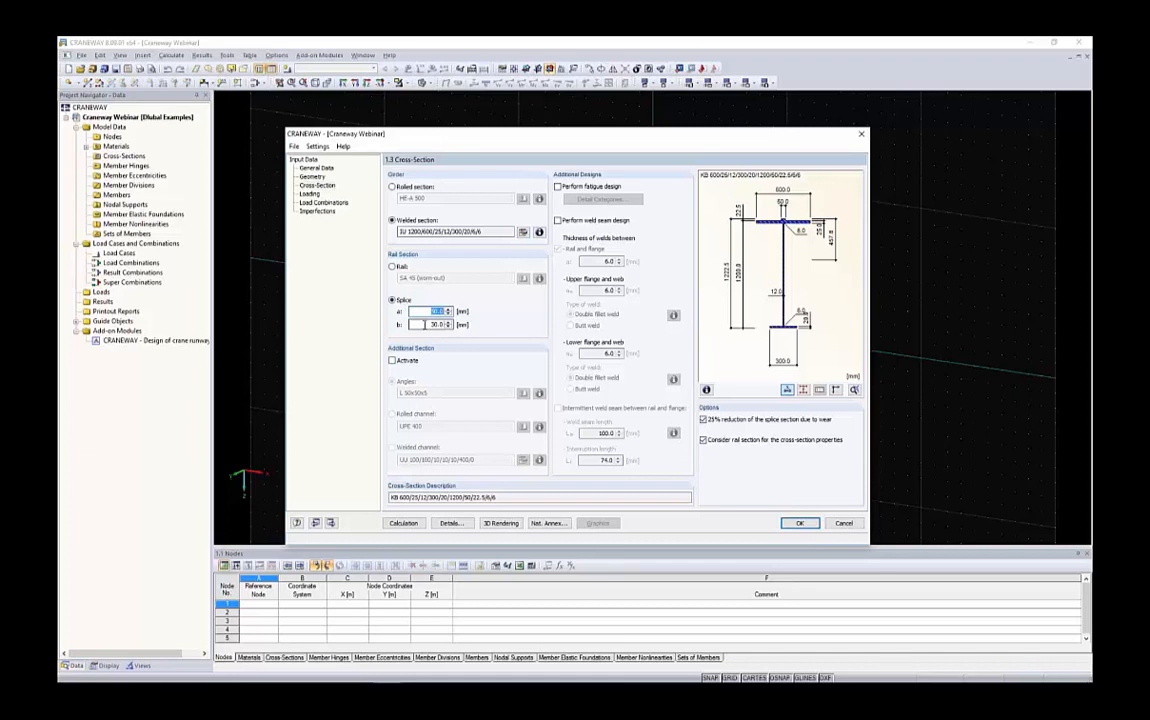
key("Tab")
scroll(775, 262, "up", 3)
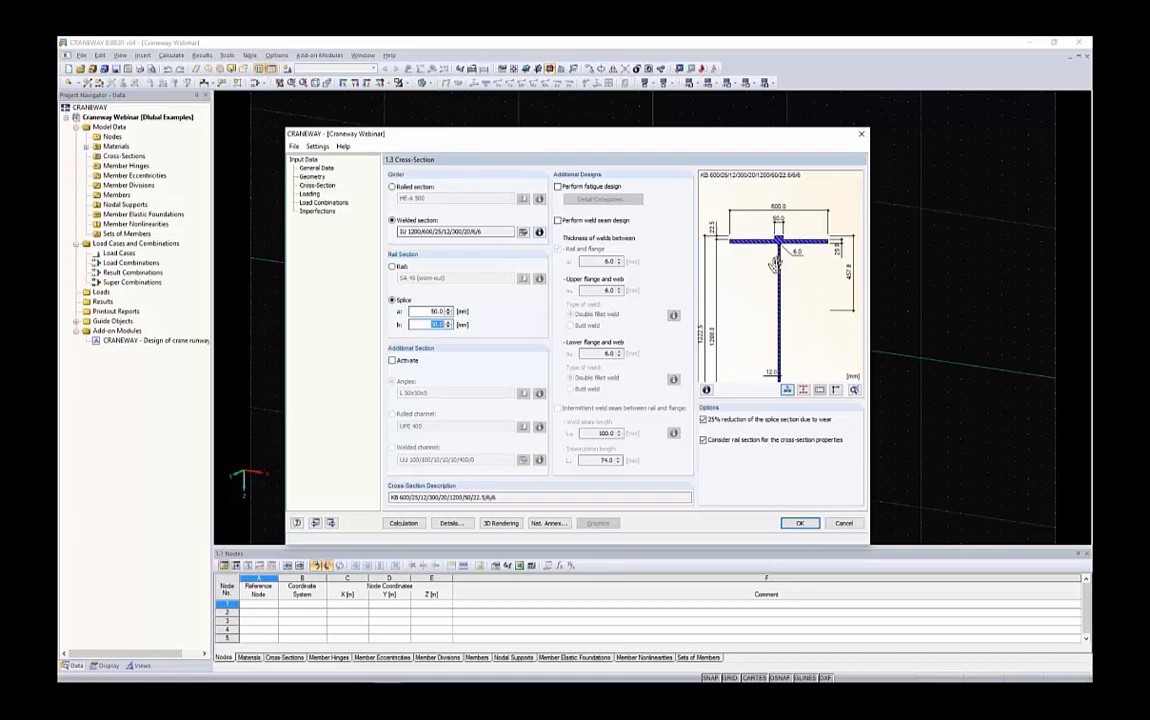
scroll(730, 262, "up", 3)
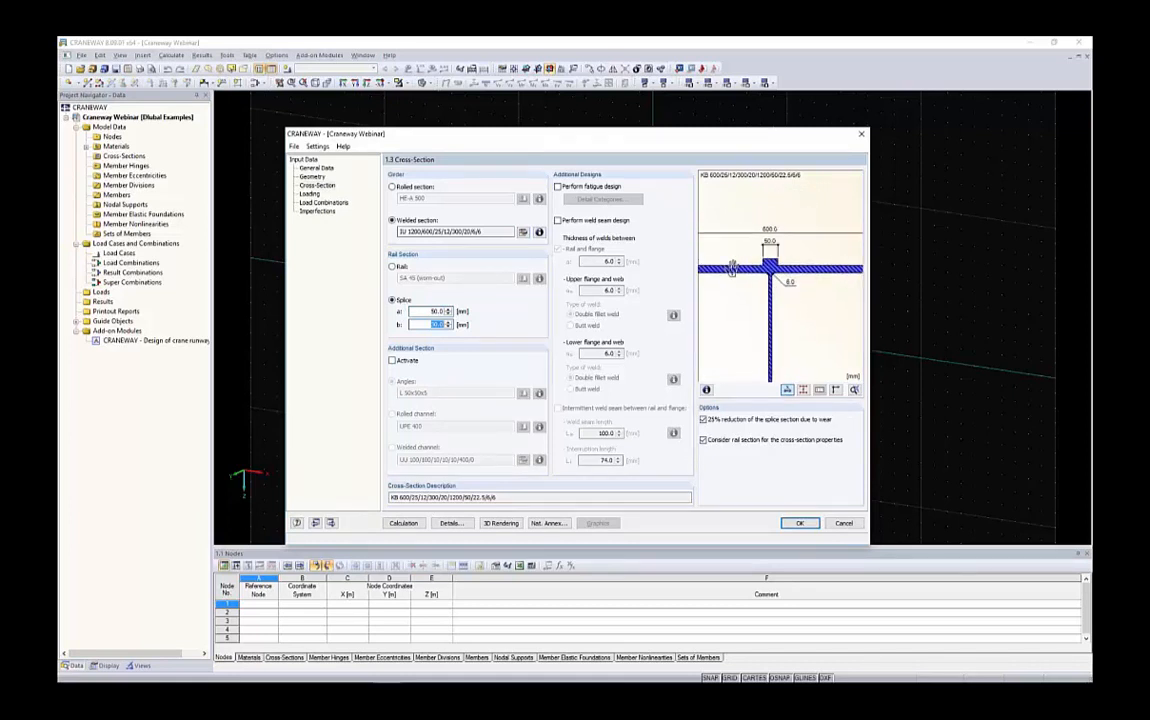
scroll(770, 265, "down", 1)
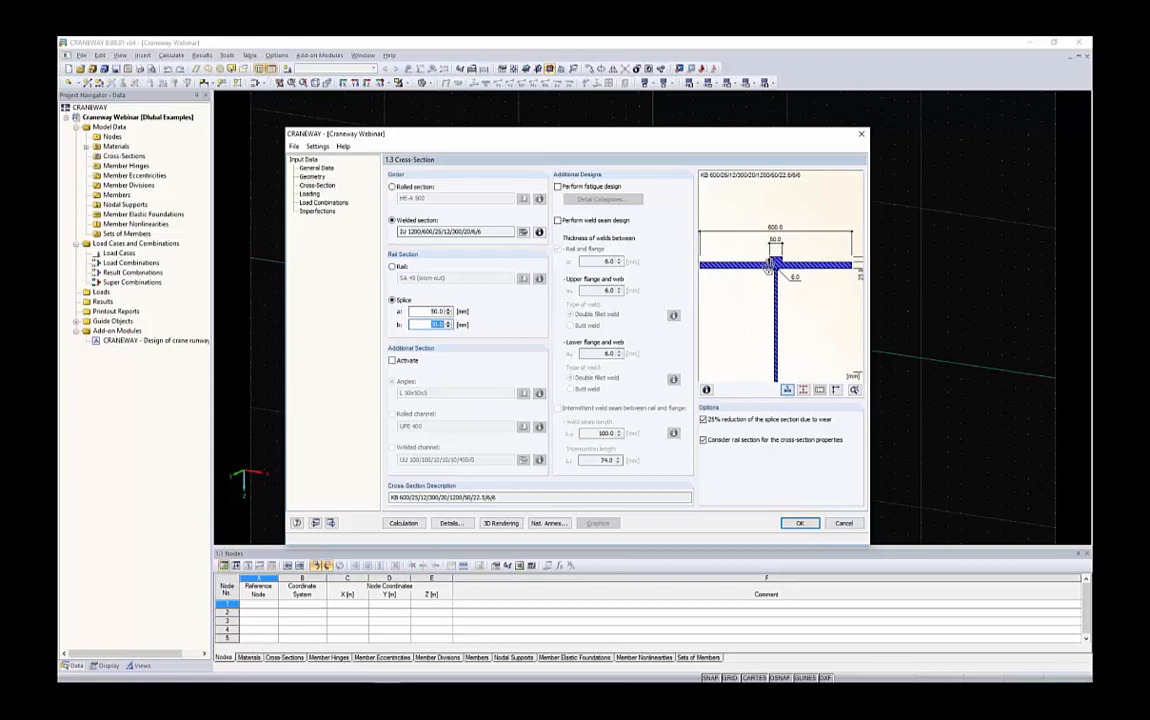
scroll(769, 265, "down", 2)
left_click(435, 311)
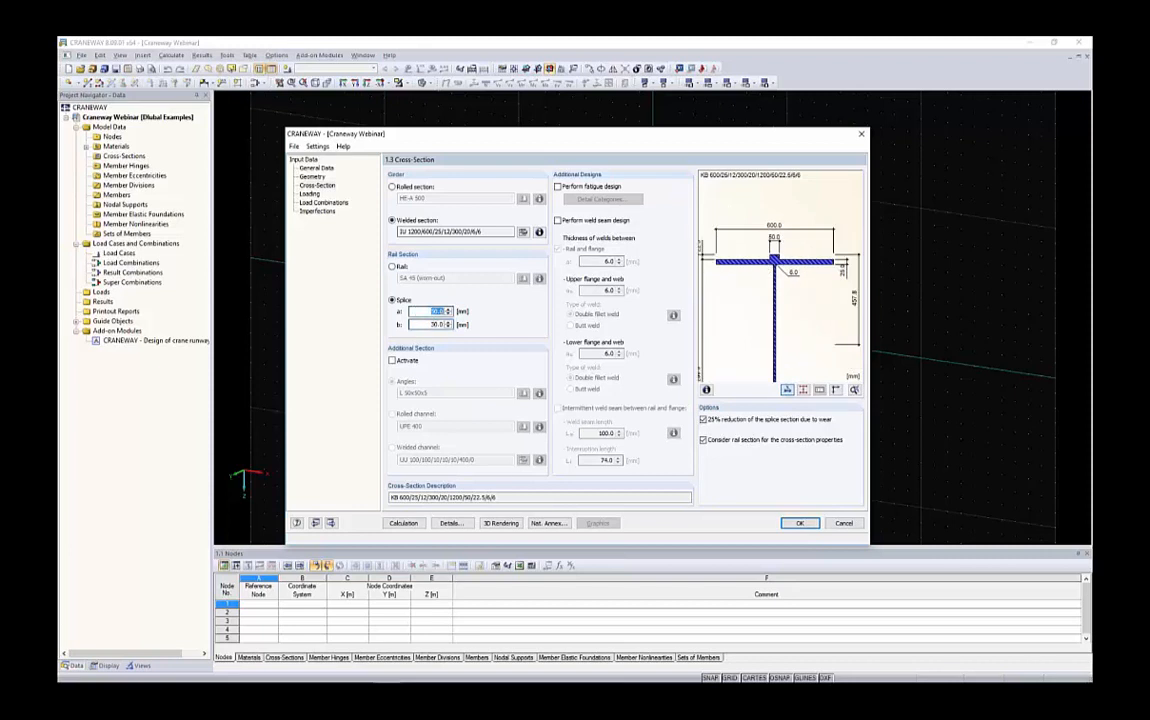
left_click(392, 266)
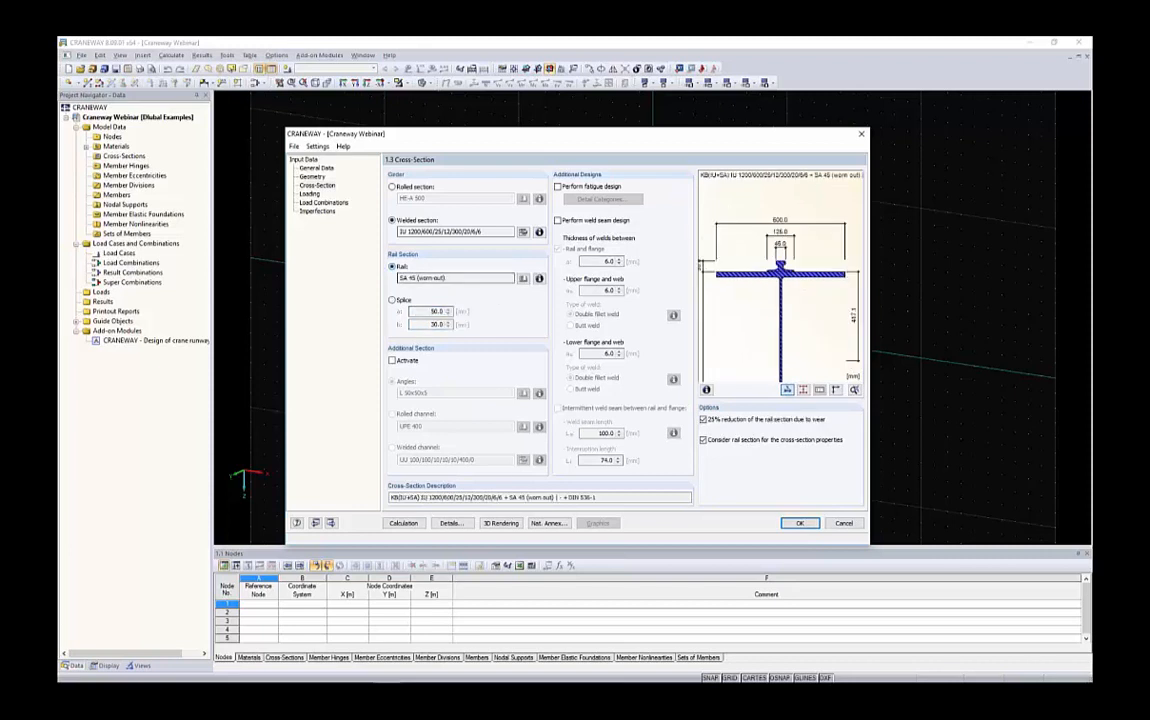
left_click(522, 278)
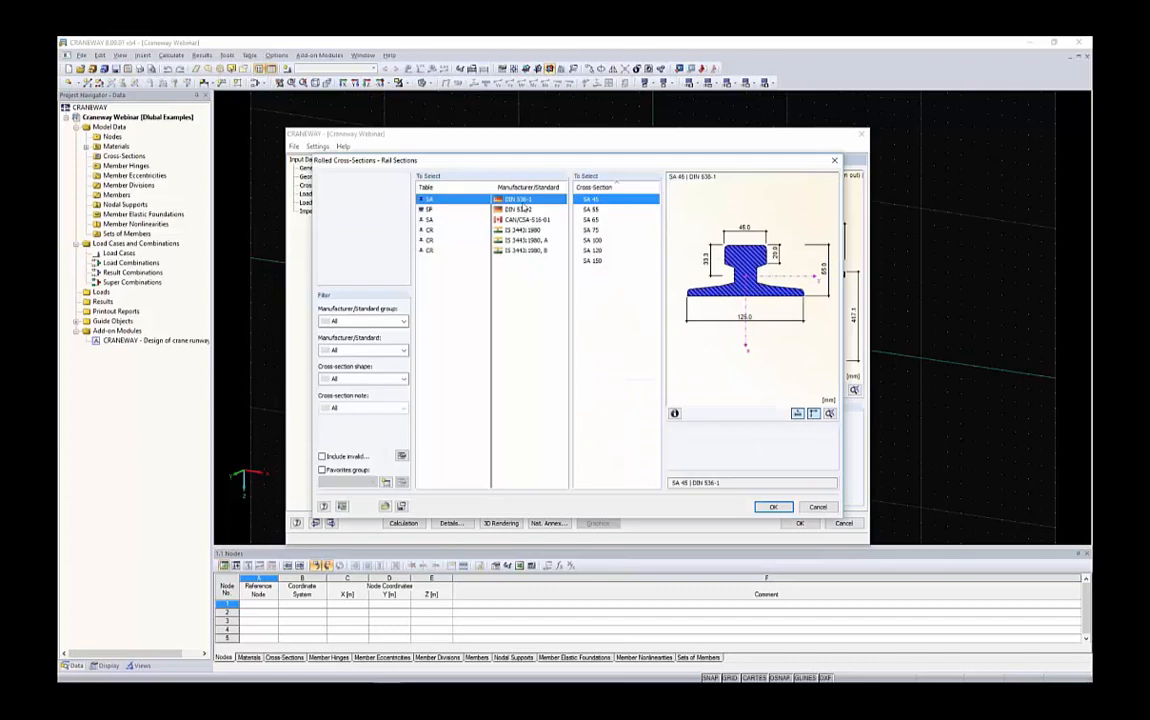
key("Down")
key("Down")
key("Down")
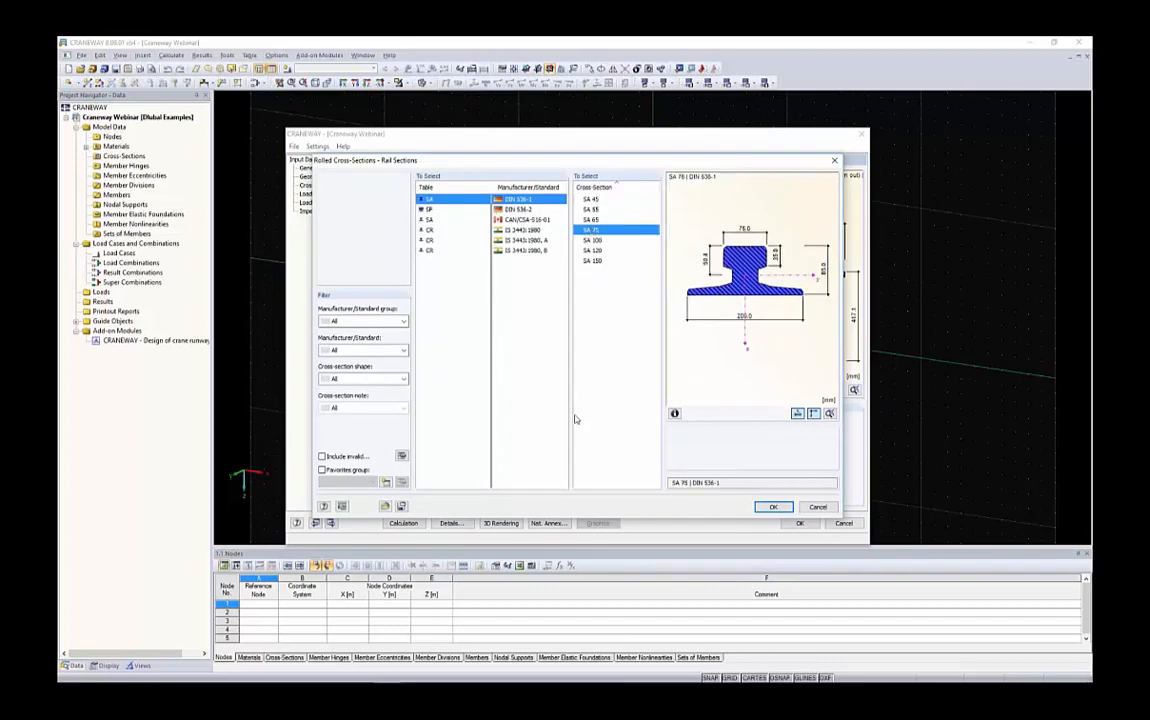
left_click(771, 507)
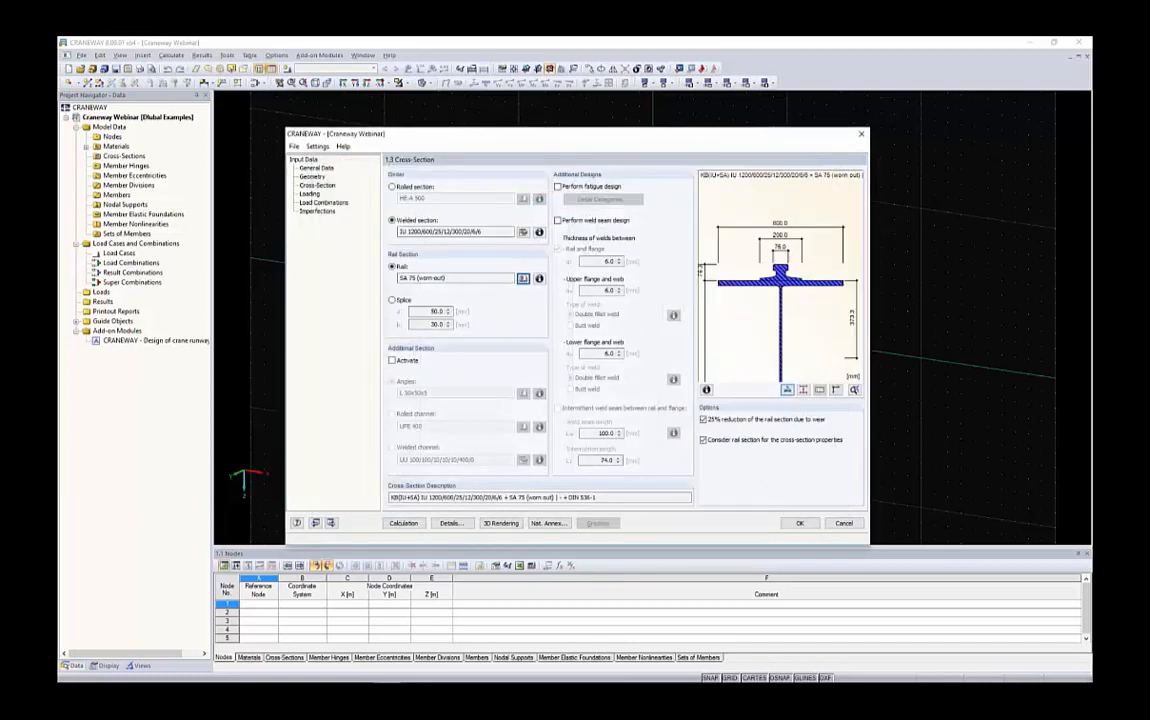
Try to add an additional rolled channel section to the girder's top flange
left_click(403, 362)
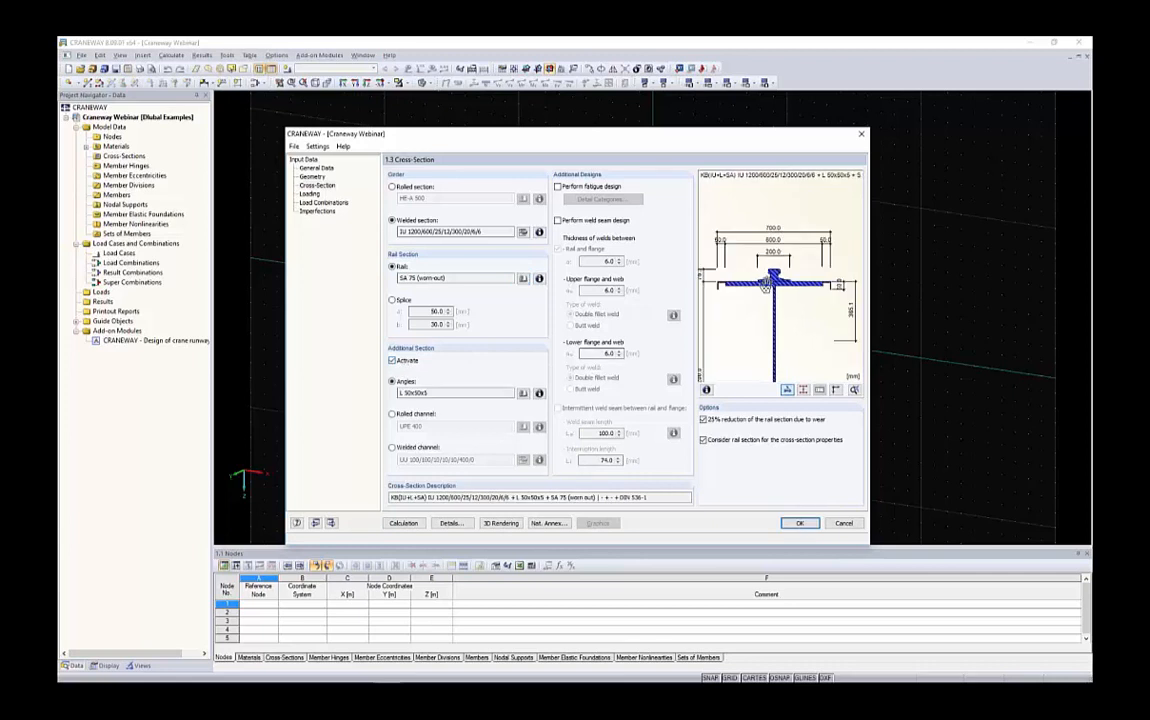
scroll(731, 282, "up", 5)
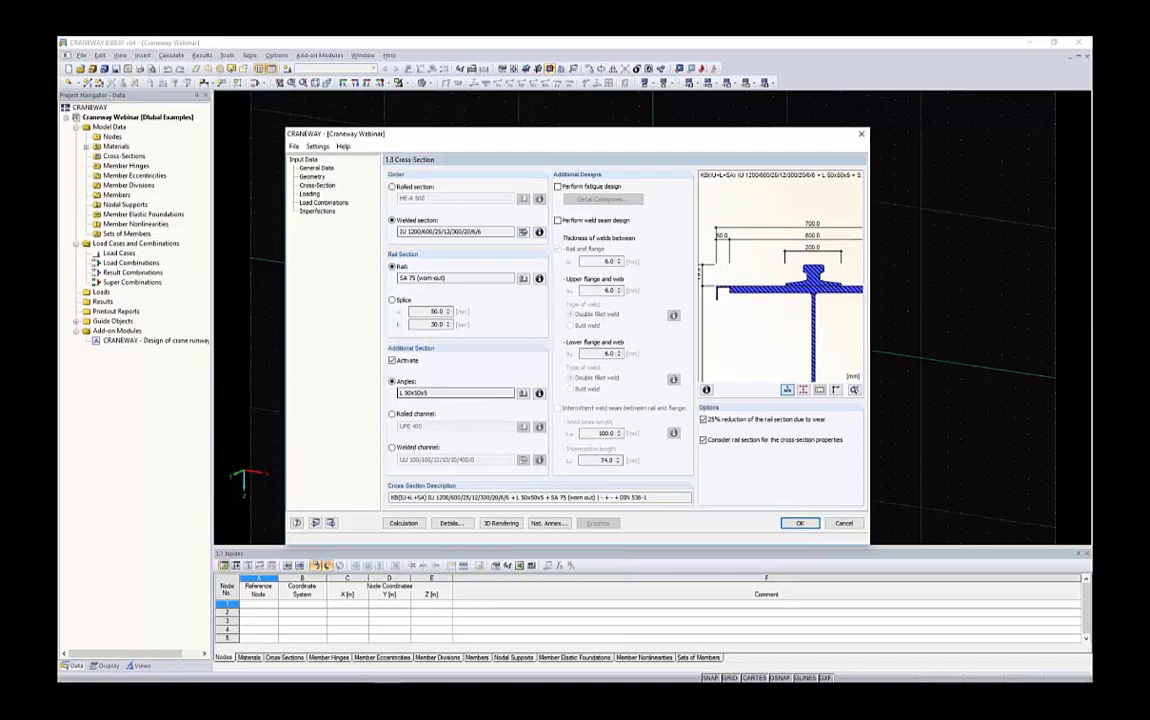
left_click(392, 413)
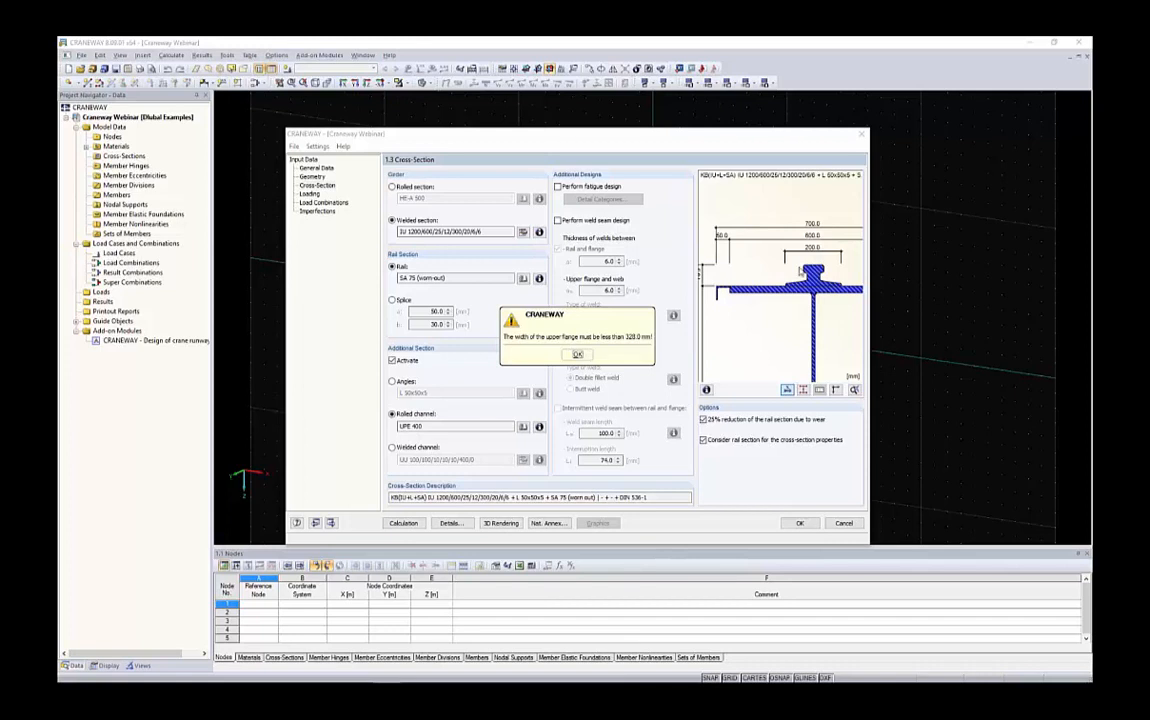
left_click(577, 354)
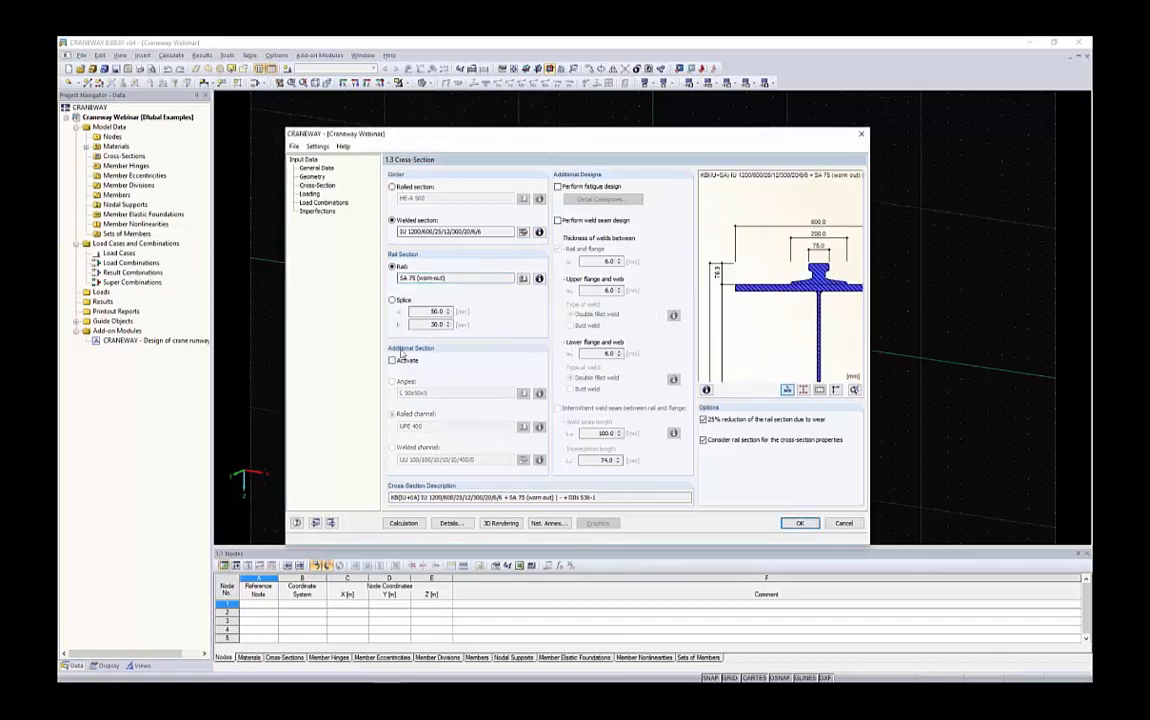
Toggle the 25% reduction of the rail section due to wear off and back on
scroll(790, 300, "down", 2)
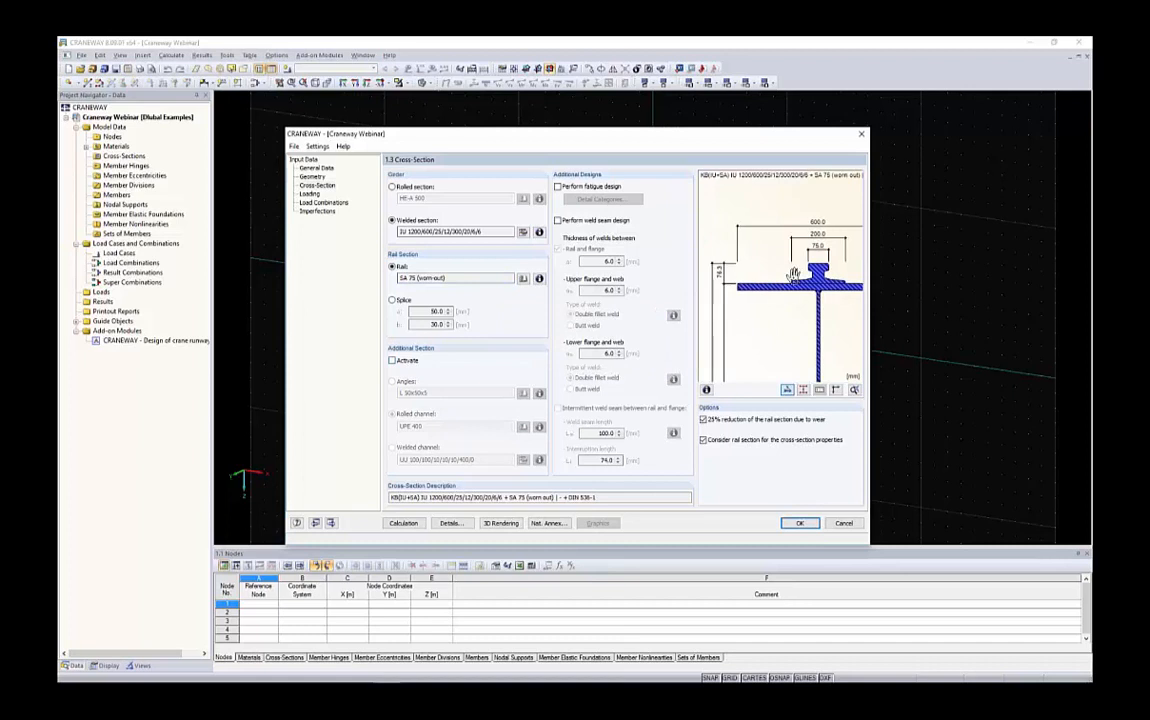
mouse_move(800, 340)
middle_mouse_down()
mouse_move(804, 296)
mouse_move(784, 268)
middle_mouse_up()
scroll(804, 296, "down", 2)
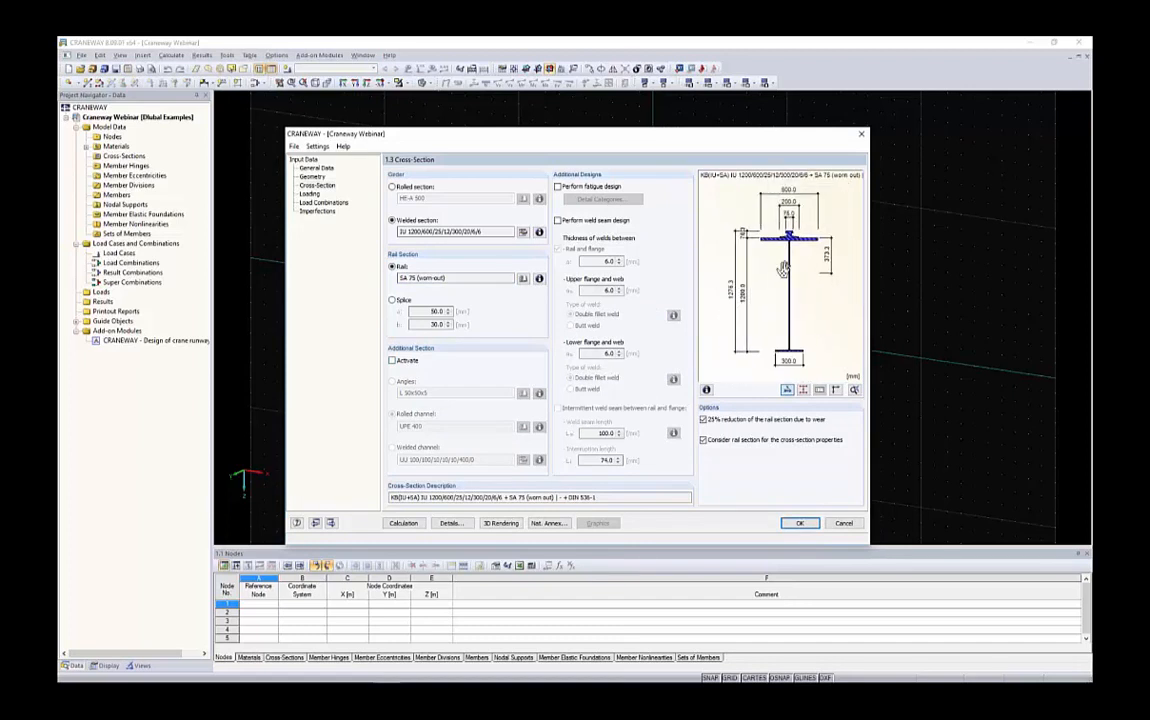
left_click(772, 424)
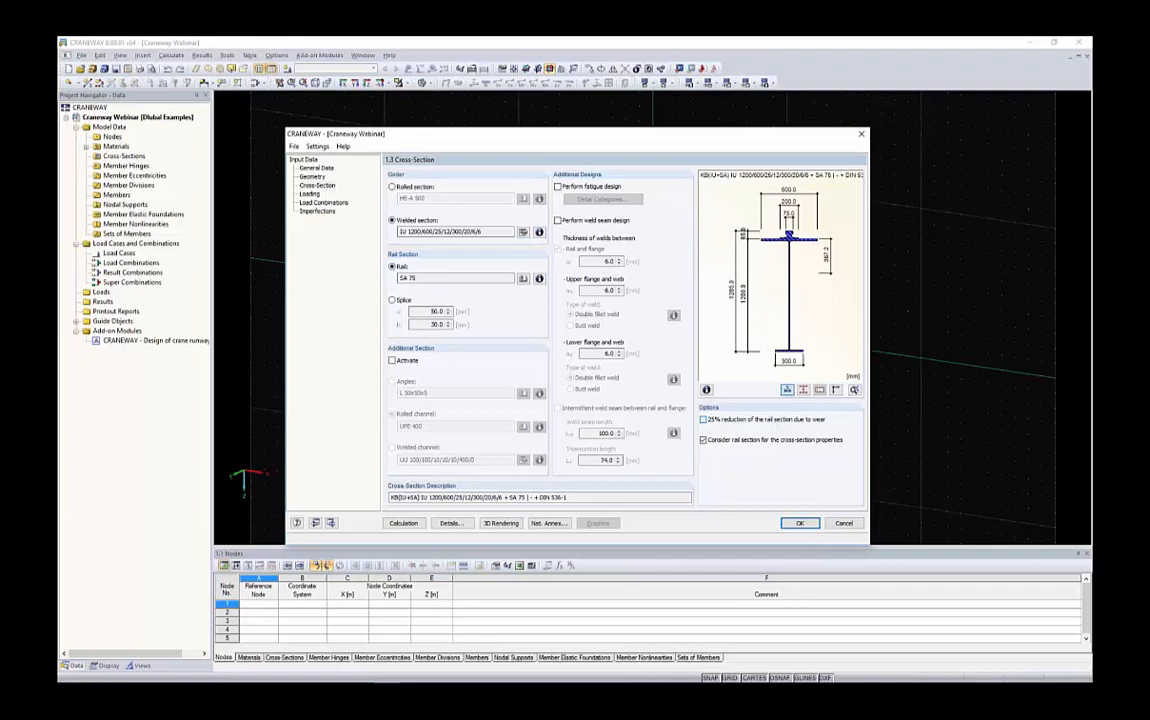
left_click(772, 423)
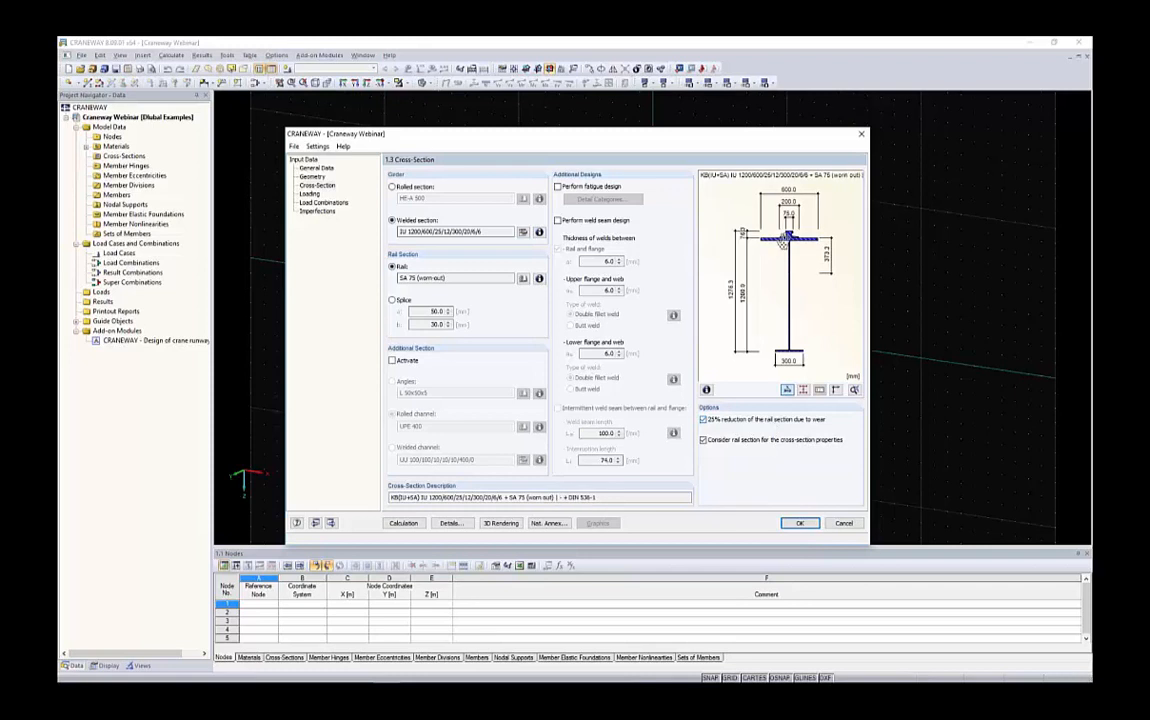
scroll(768, 234, "up", 5)
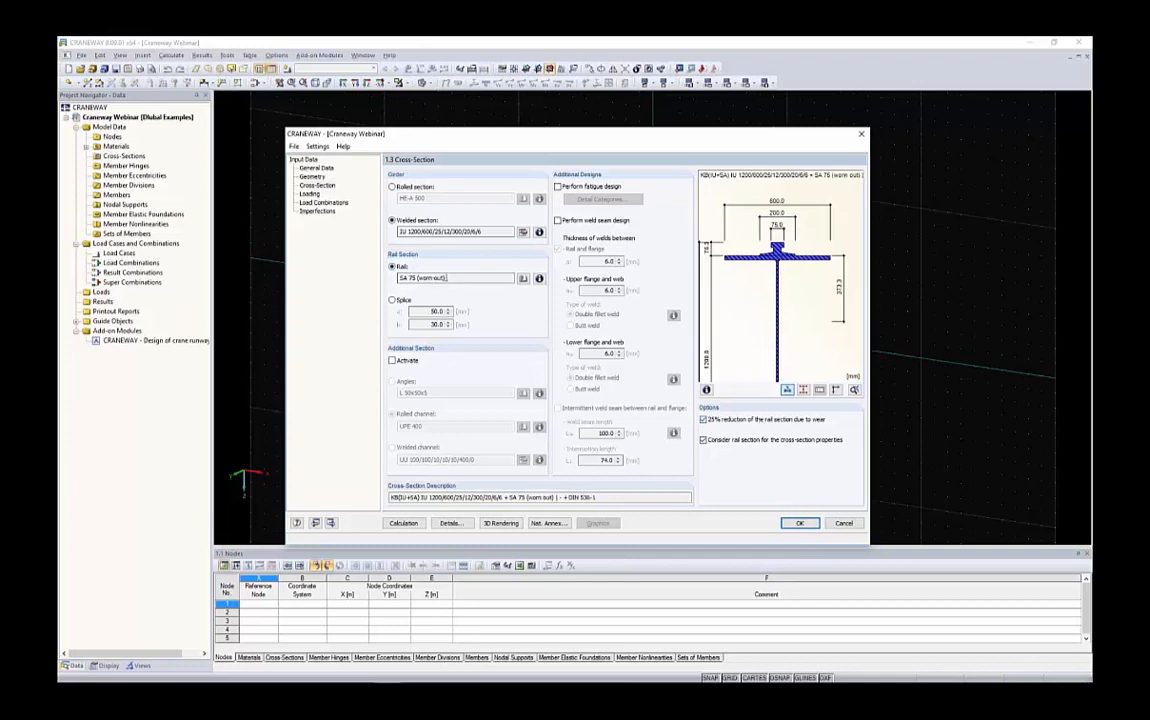
left_click(402, 278)
scroll(772, 267, "down", 2)
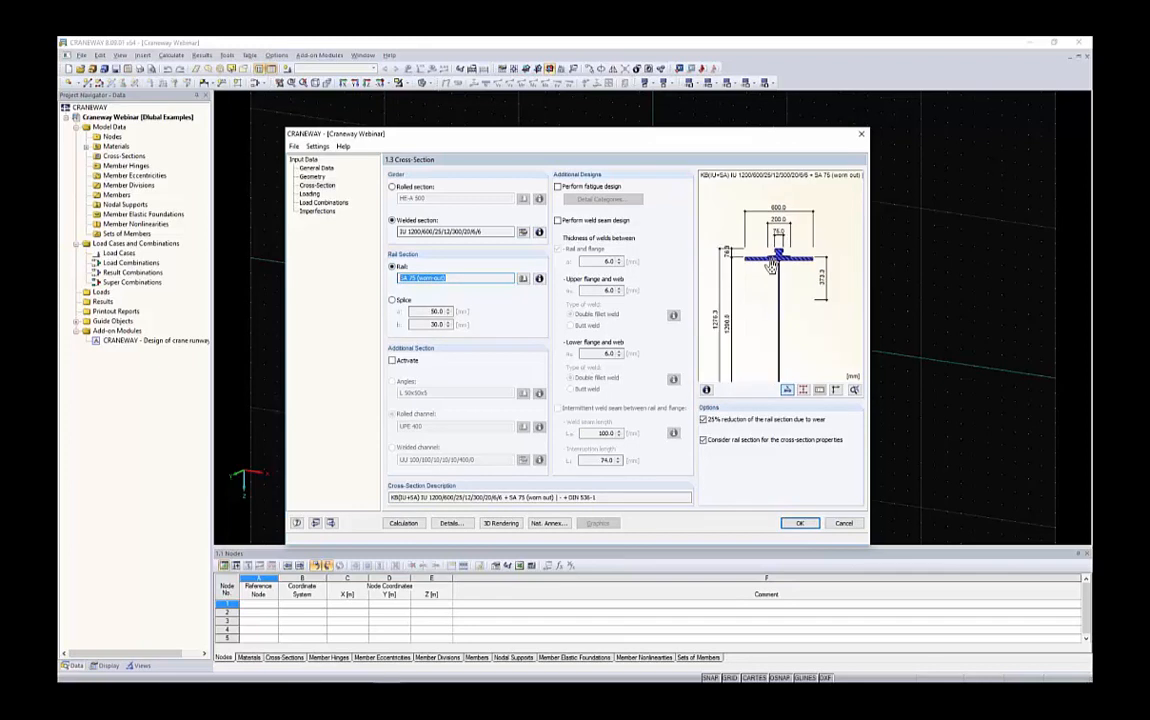
scroll(772, 267, "up", 2)
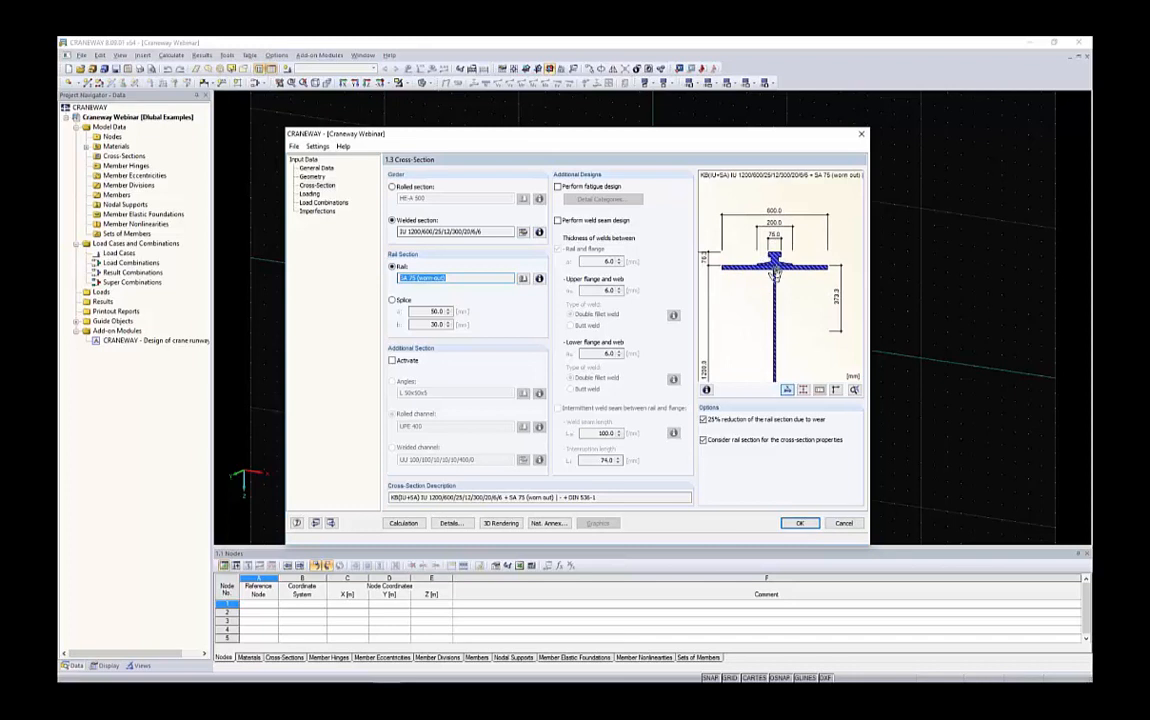
Turn off considering the rail section for the cross-section properties
scroll(800, 220, "down", 2)
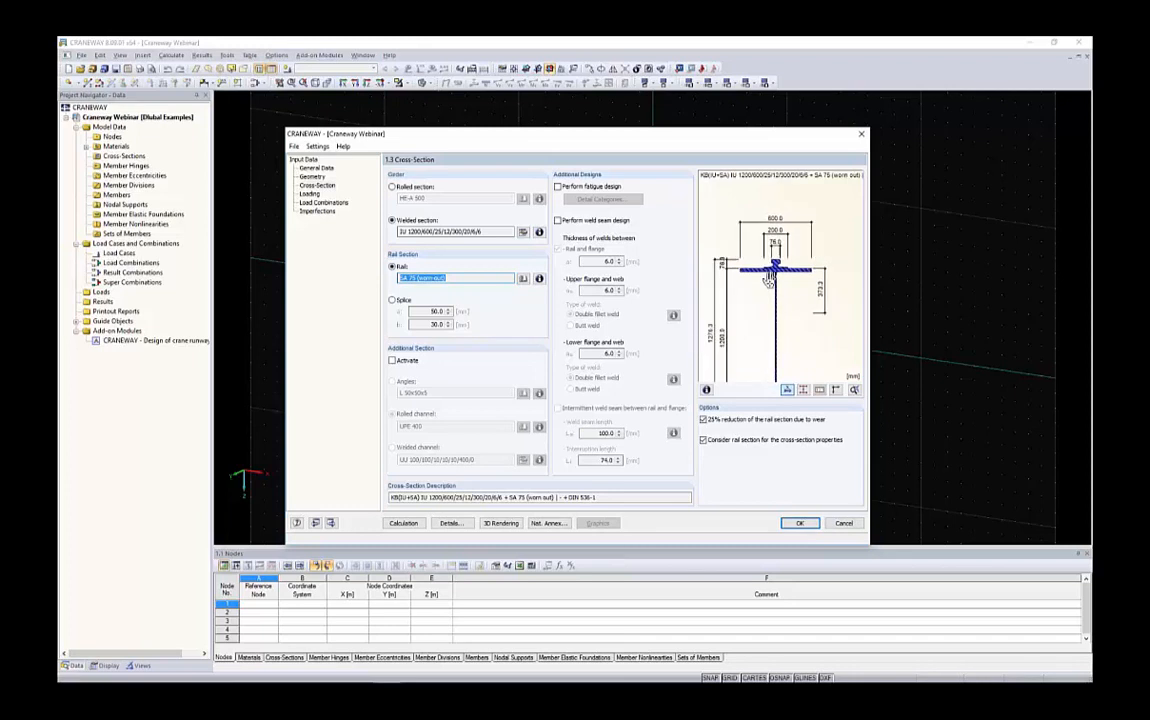
left_click(773, 447)
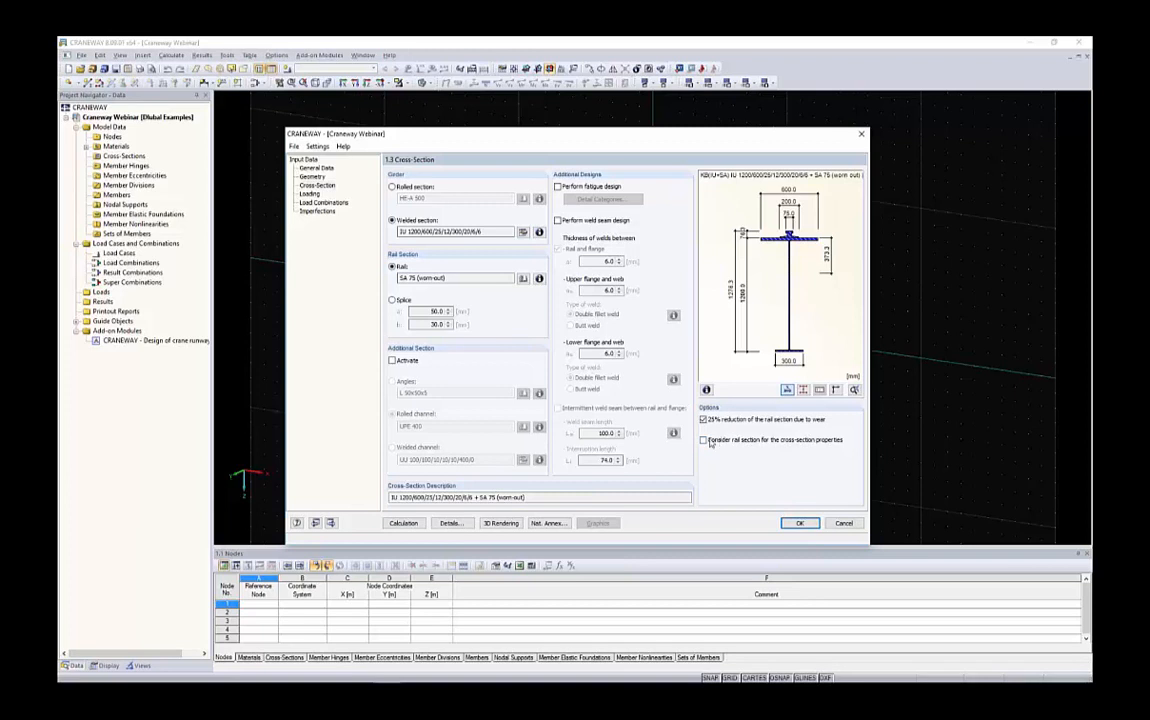
In the design details, set the crane rail as mounted on an elastomeric bearing pad
left_click(450, 523)
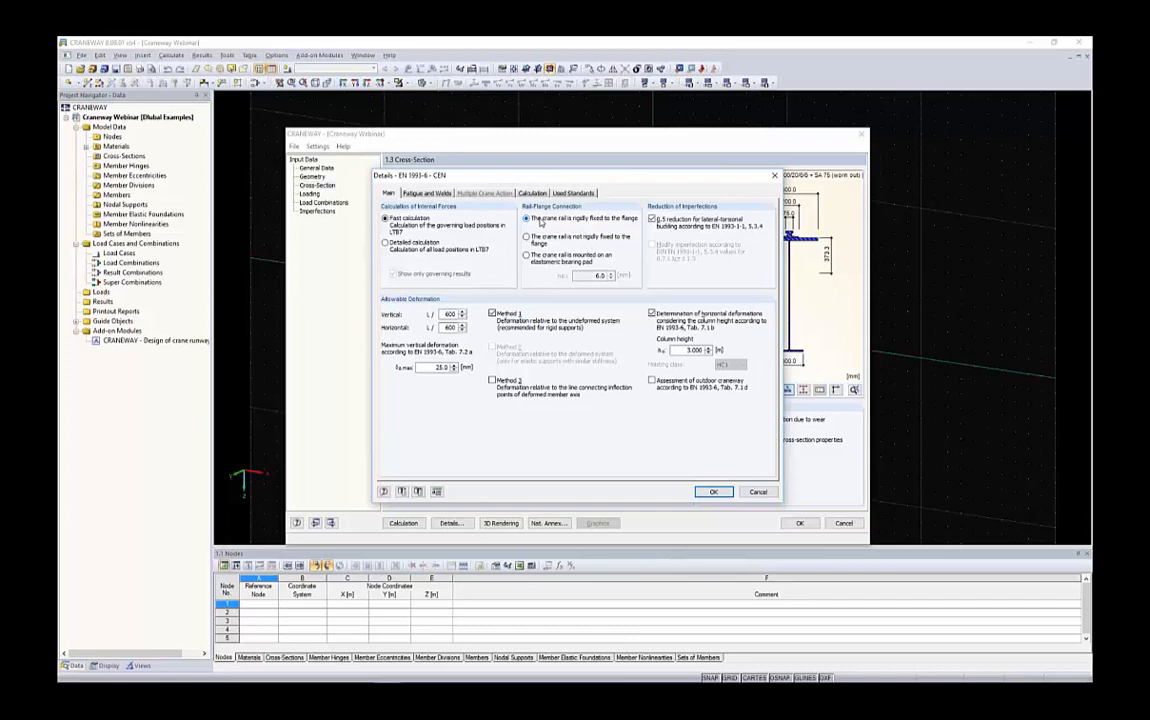
left_click_drag(565, 178, 491, 157)
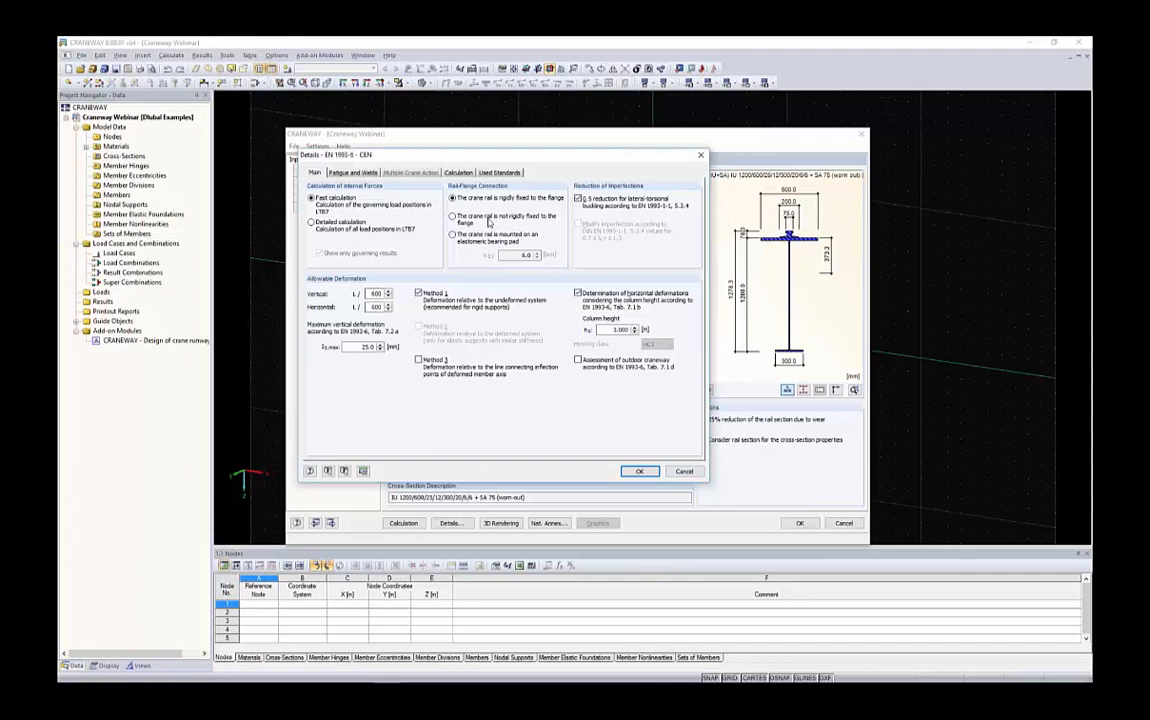
left_click(463, 240)
double_click(522, 255)
left_click(640, 471)
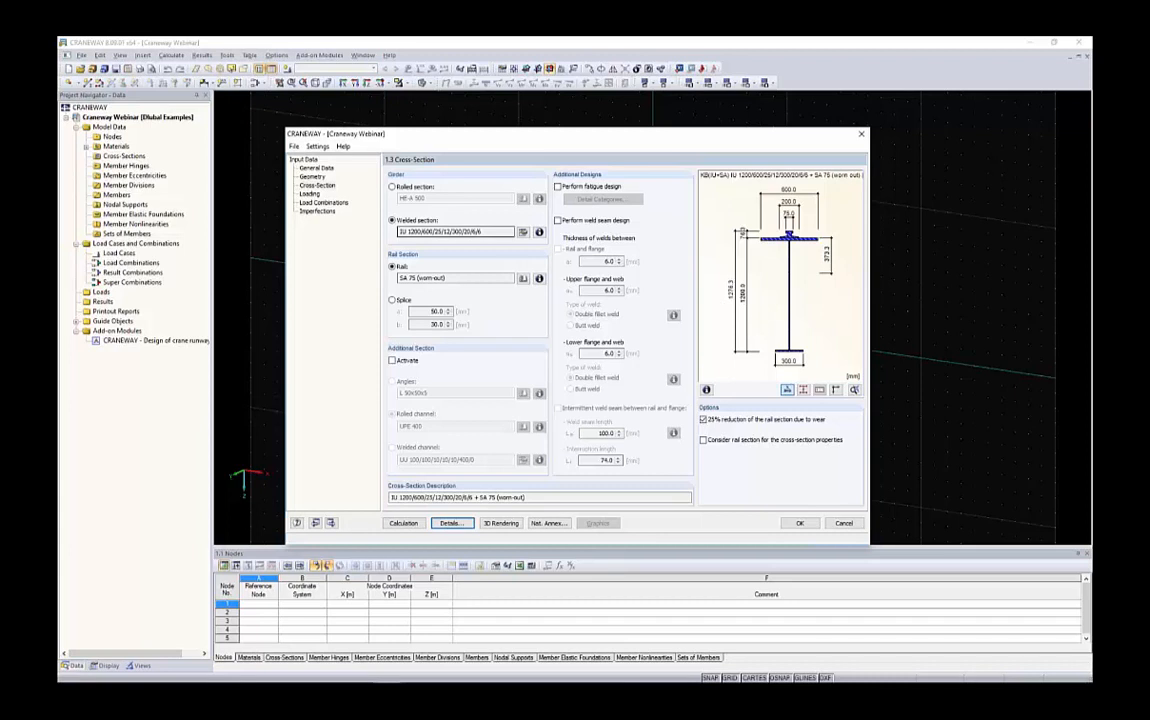
On the Loading page, activate the left and right girder buffers and apply loads to both girders
left_click(310, 194)
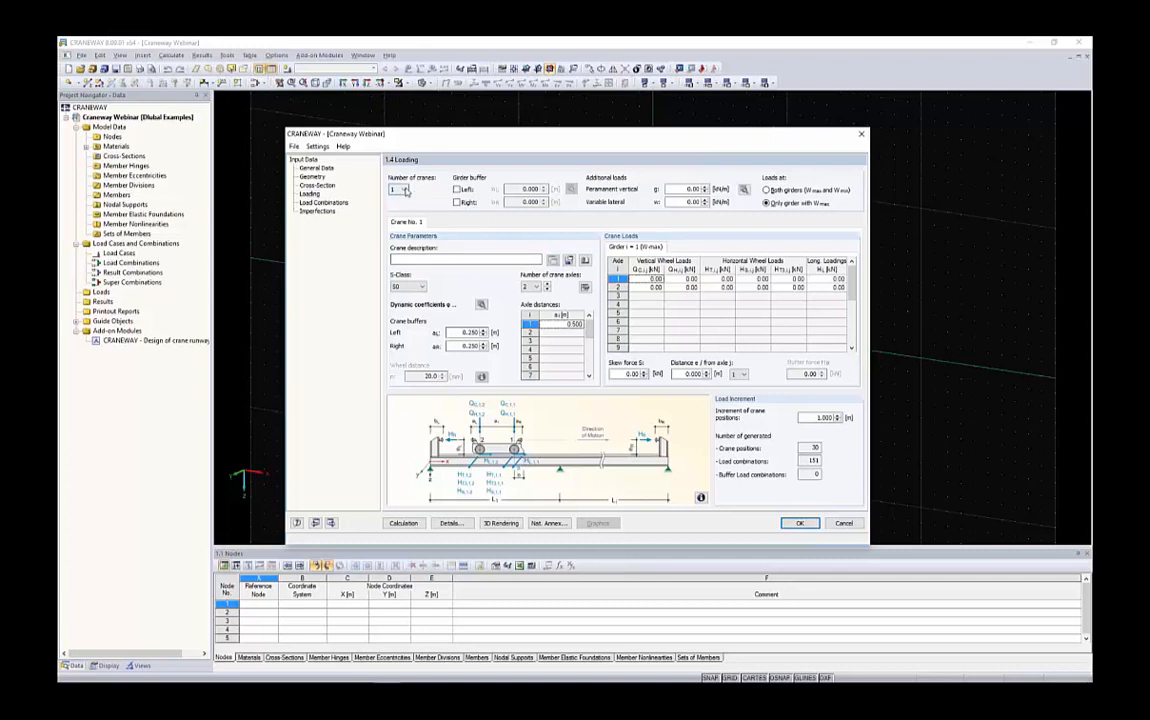
left_click(398, 189)
left_click(400, 197)
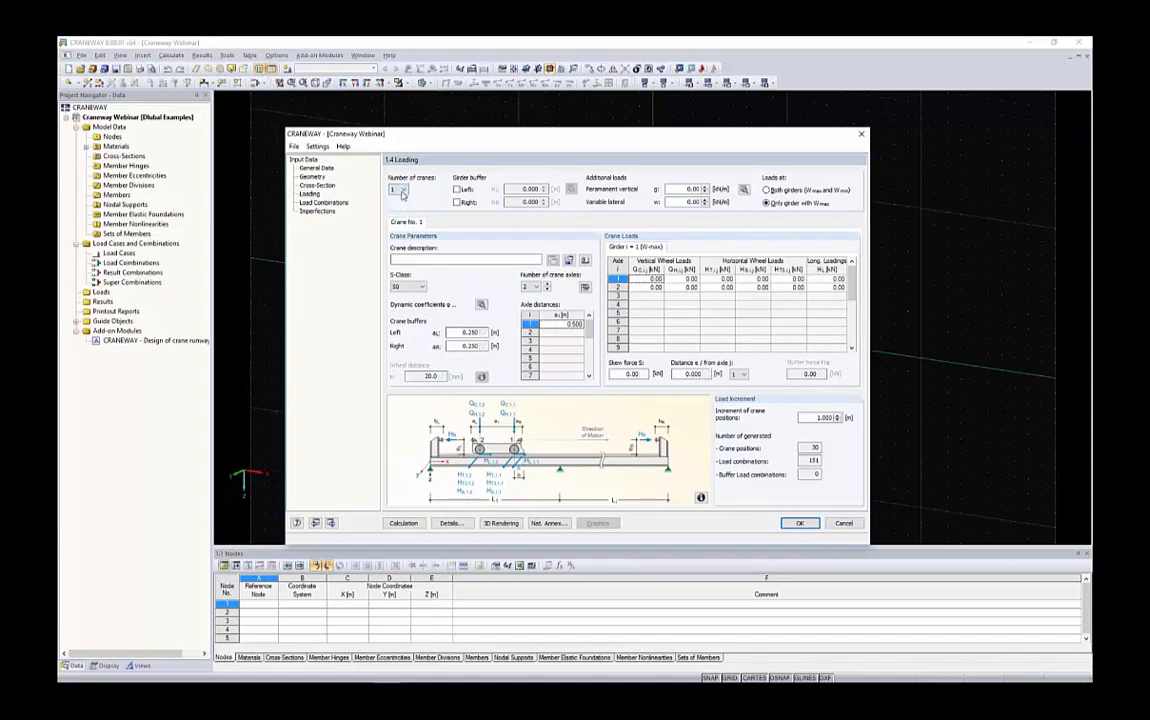
left_click(457, 189)
left_click(457, 202)
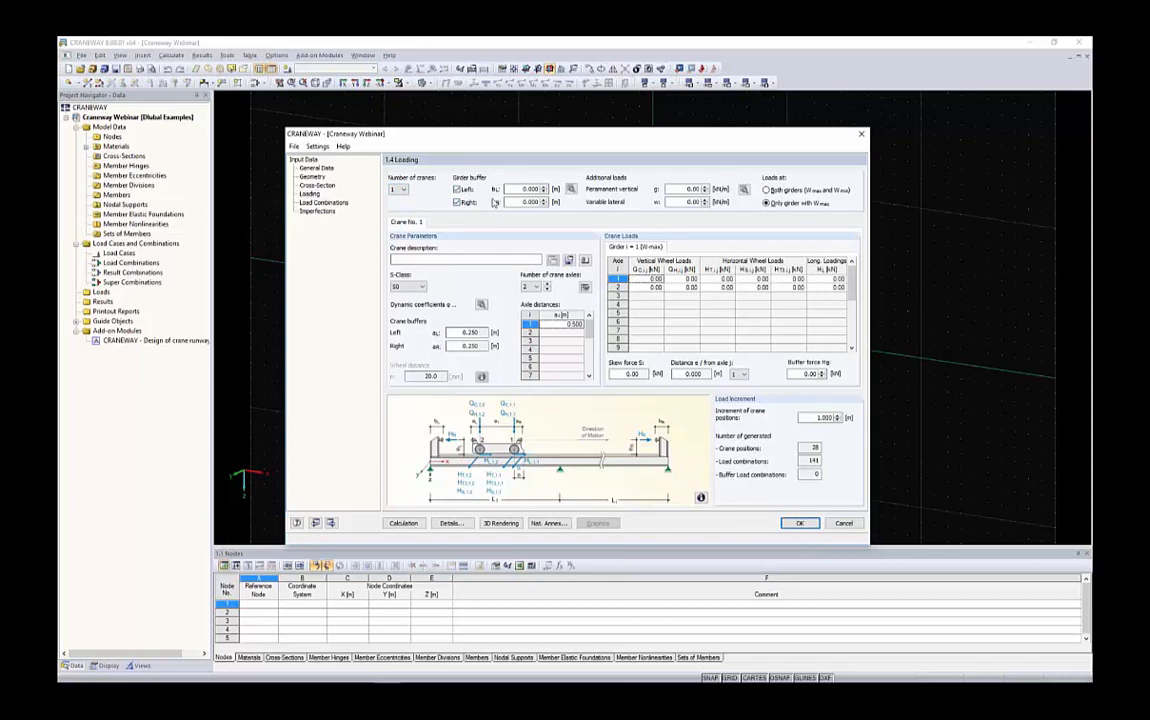
left_click(788, 190)
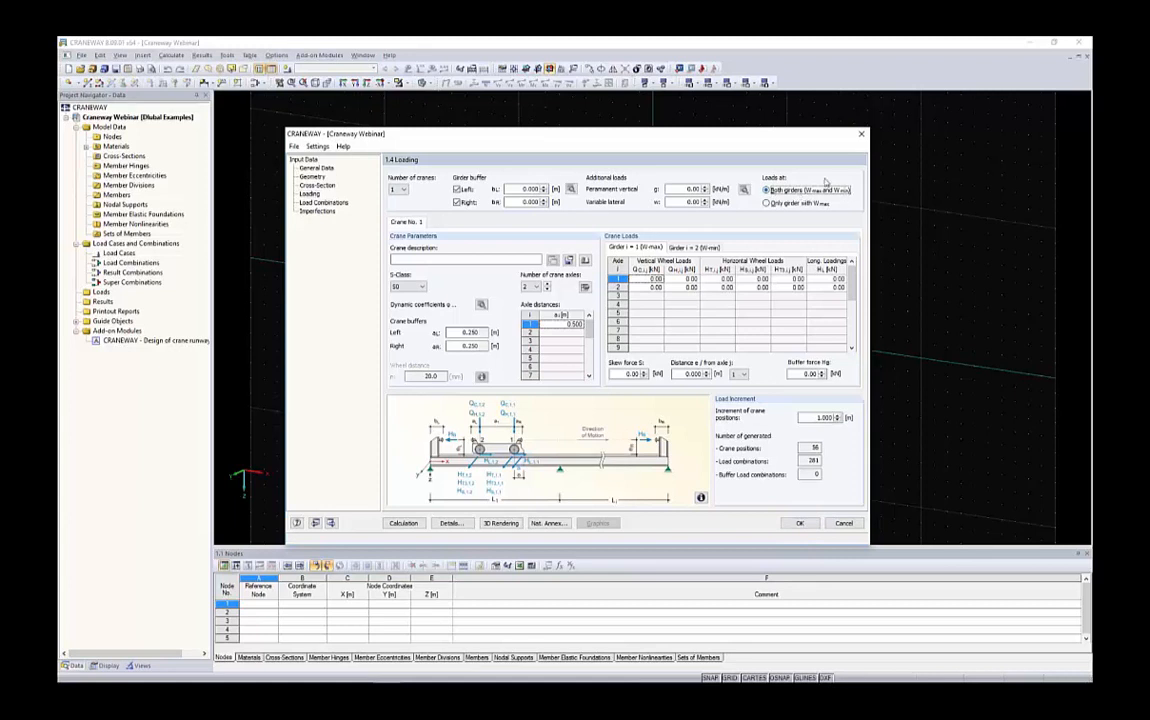
Describe the crane as 17t and set its S-class to S5
left_click(499, 260)
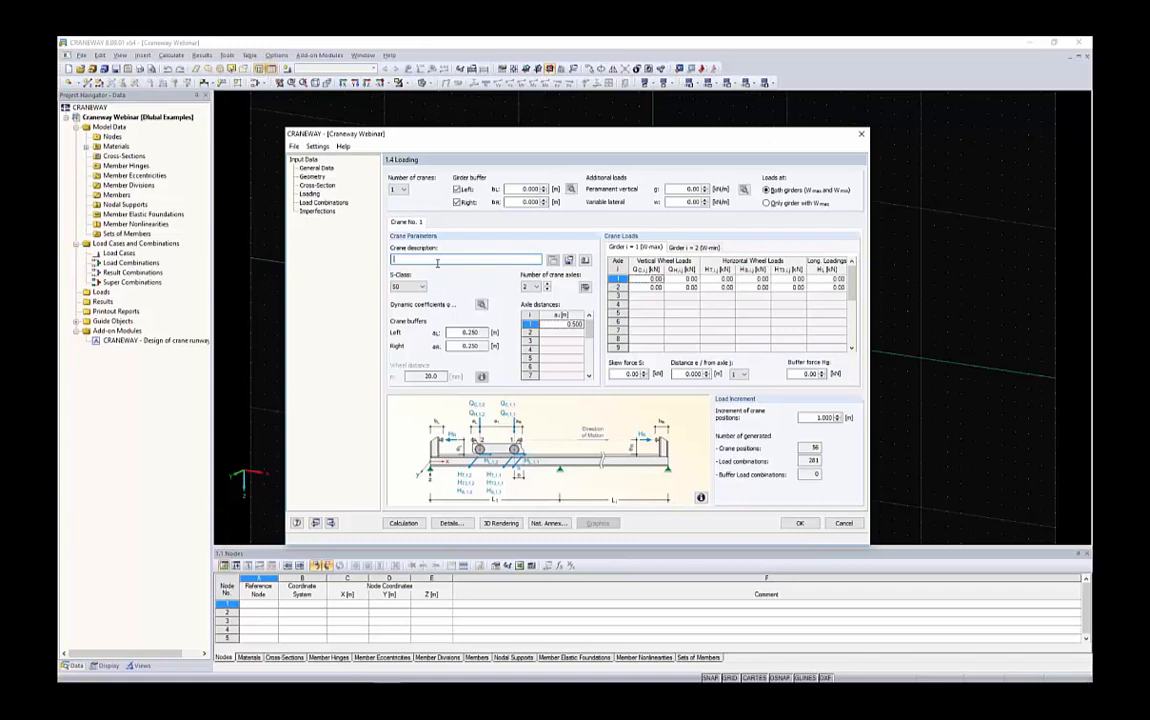
type("17t")
left_click(408, 287)
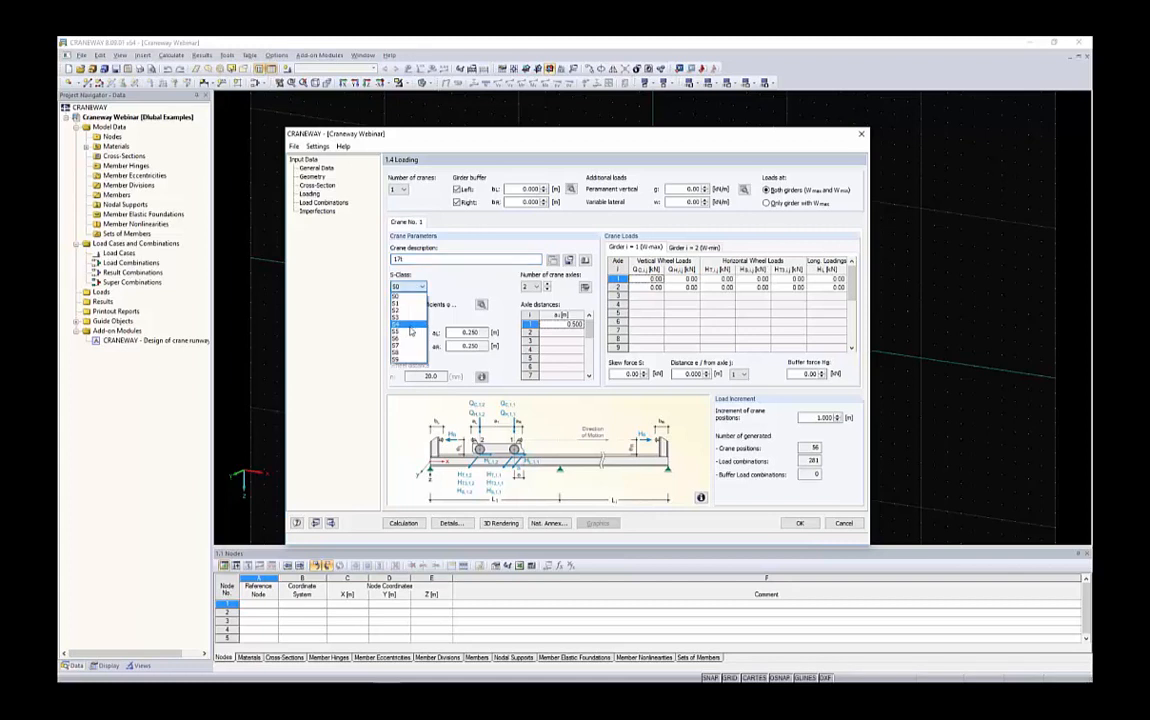
left_click(408, 336)
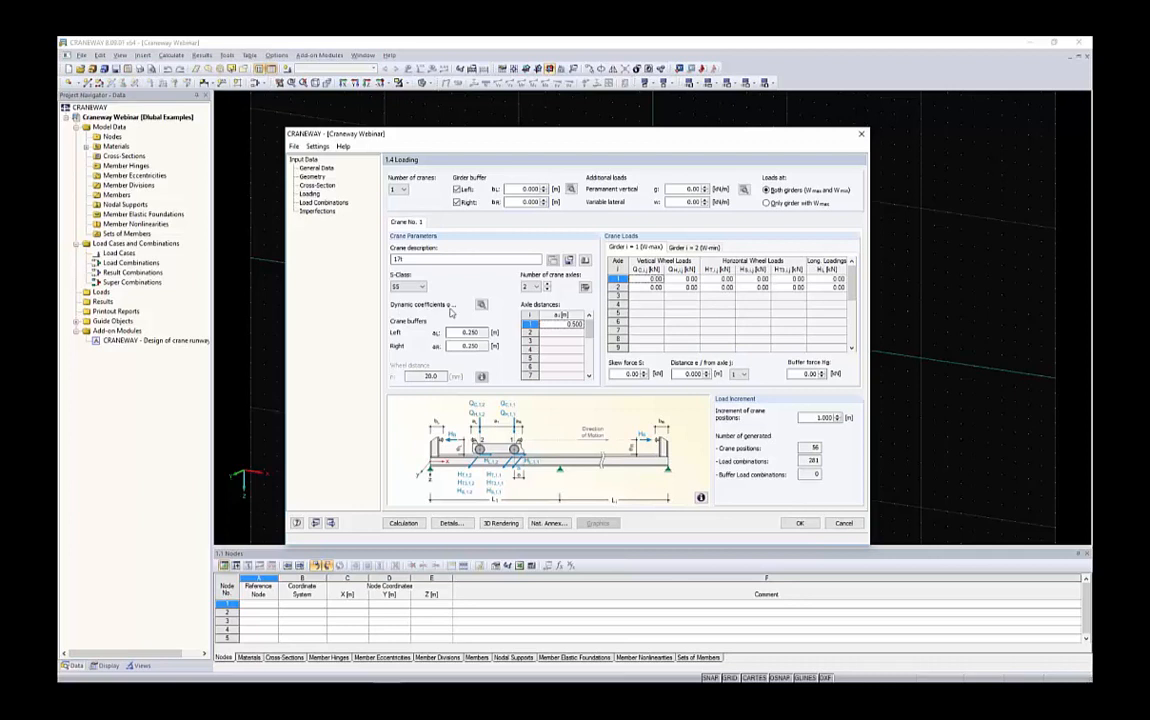
Set the crane's dynamic coefficients φ1 to 1.1 and φ2 to 1.38
left_click(481, 304)
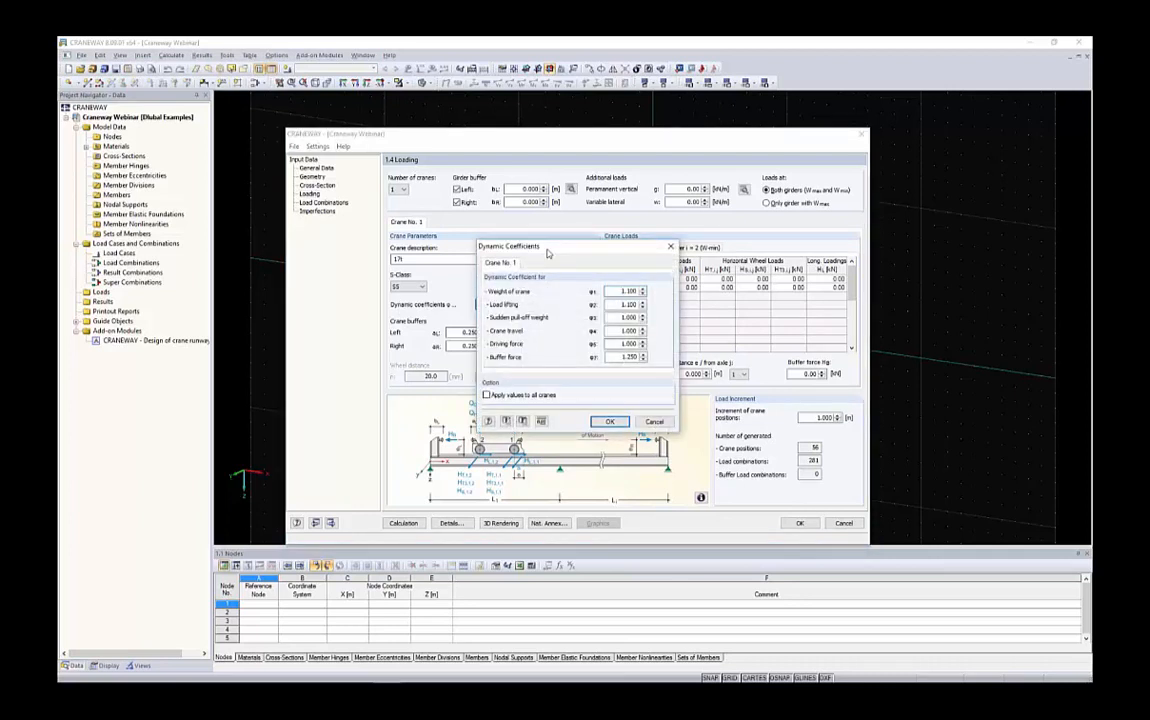
left_click_drag(547, 253, 450, 262)
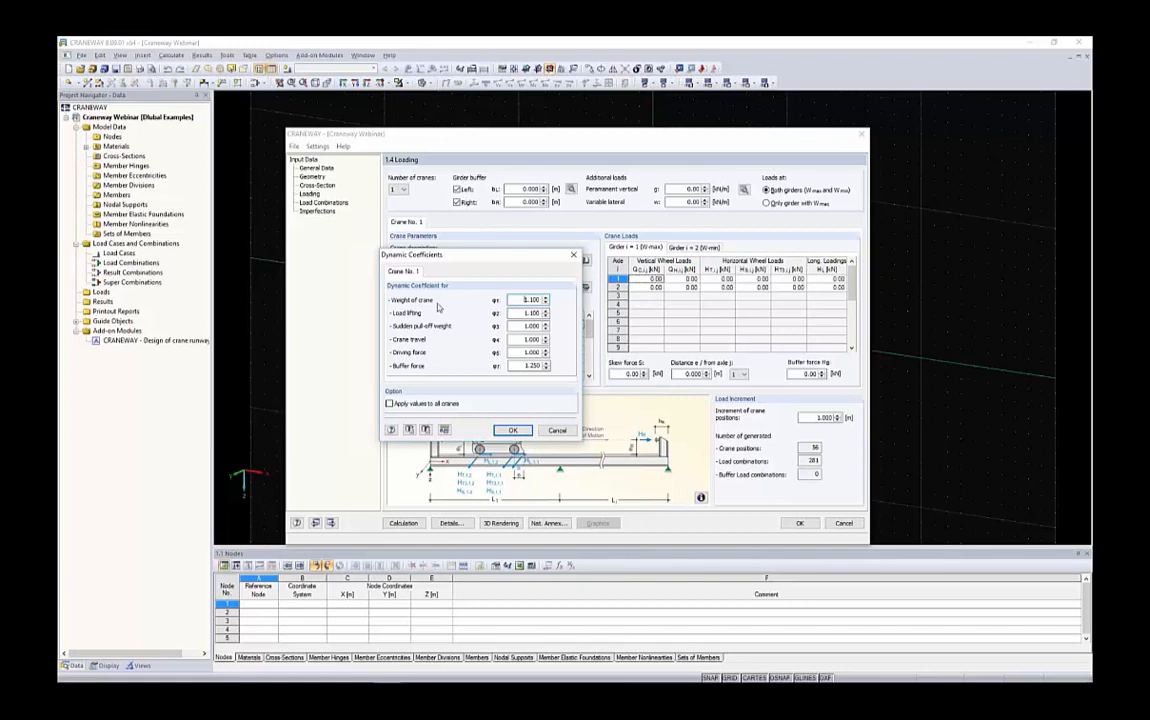
left_click(530, 300)
type("1.1")
key("Tab")
type("1.1")
key("Tab")
key("Tab")
key("Tab")
key("Tab")
left_click(515, 430)
Set the left and right crane buffer distances to 0.050 m
double_click(466, 334)
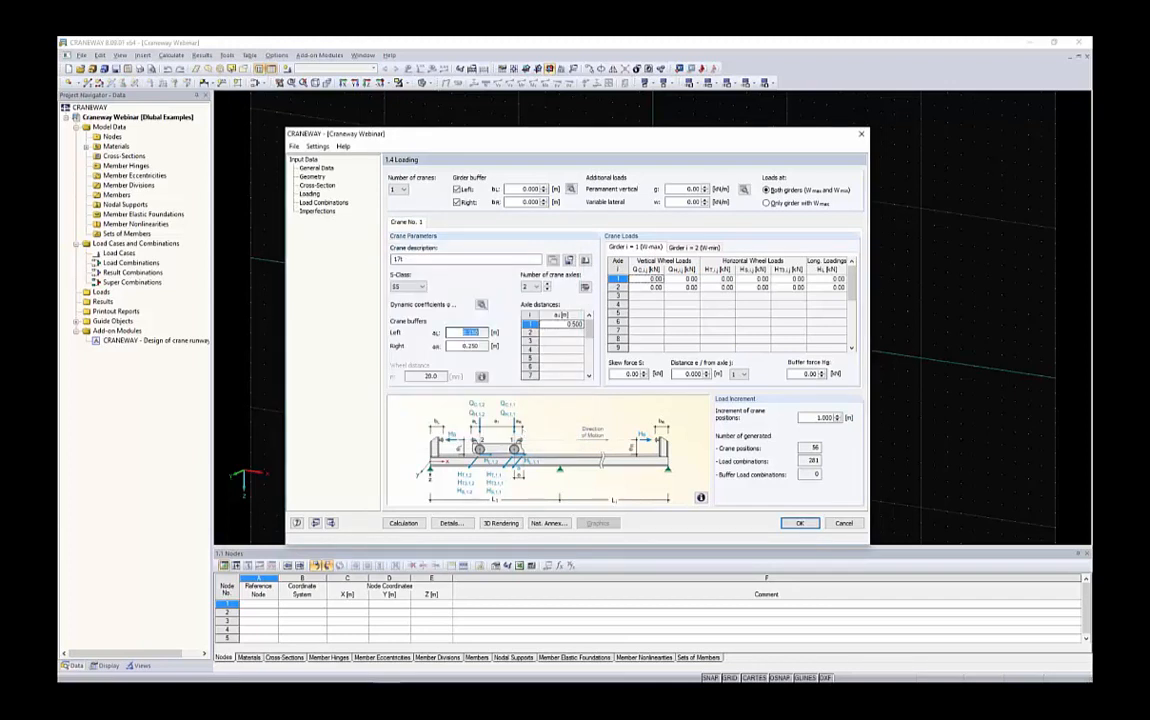
type(".05")
key("Tab")
left_click(466, 333)
Set four crane axles with axle distances of 2, 5.6 and 2 m
left_click(536, 287)
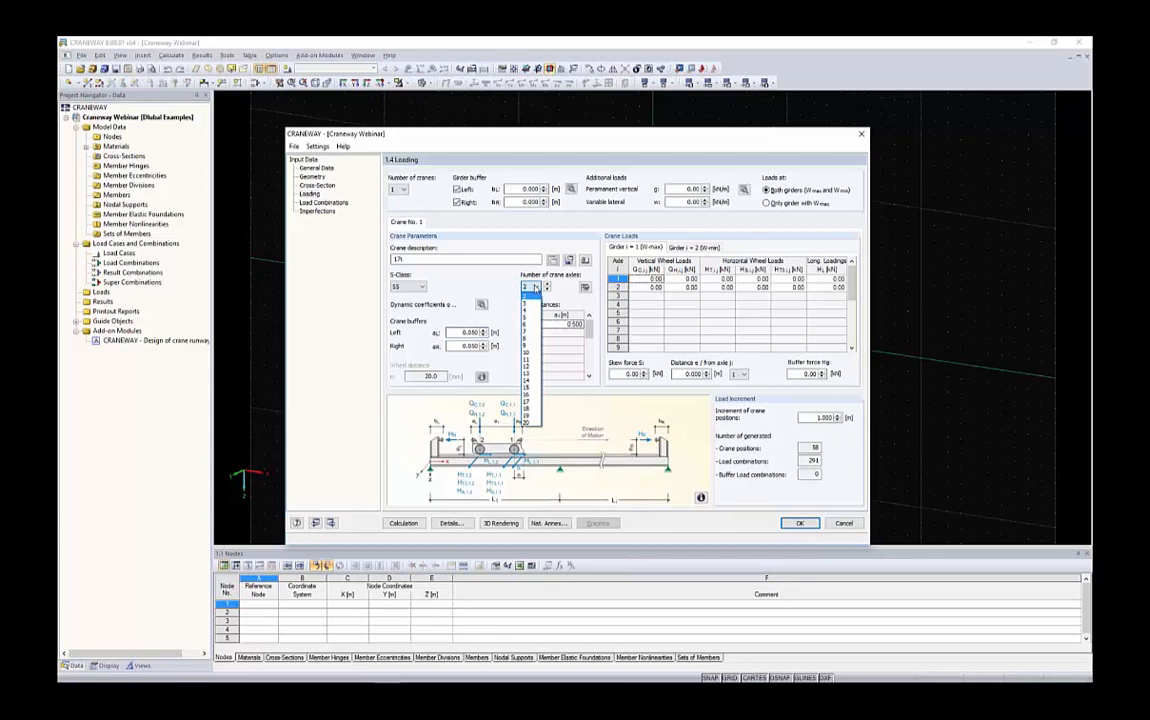
left_click(526, 308)
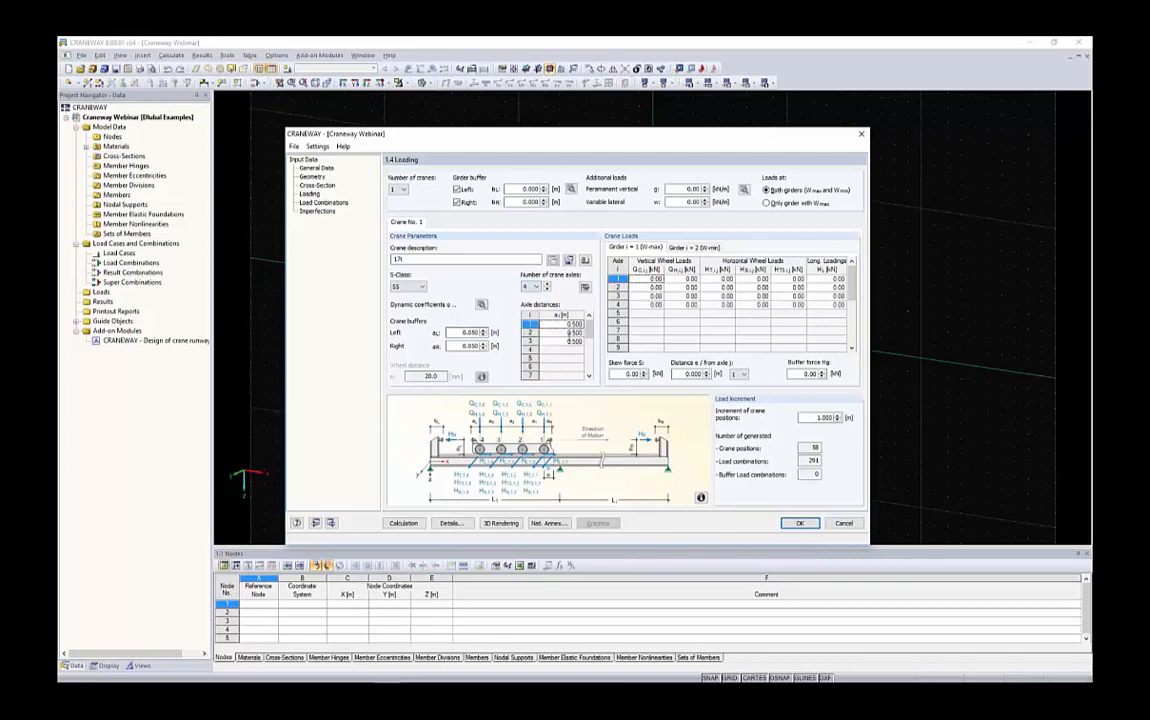
left_click(568, 324)
type("2")
key("Return")
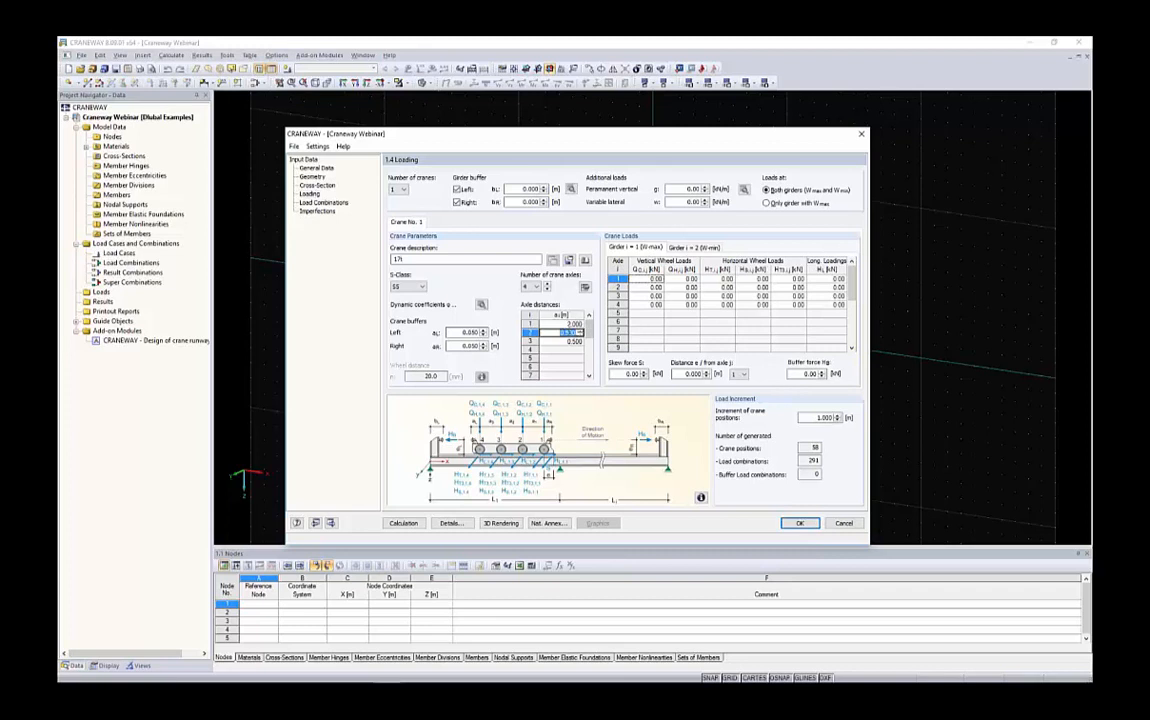
type("2.6")
key("Return")
type("1.2")
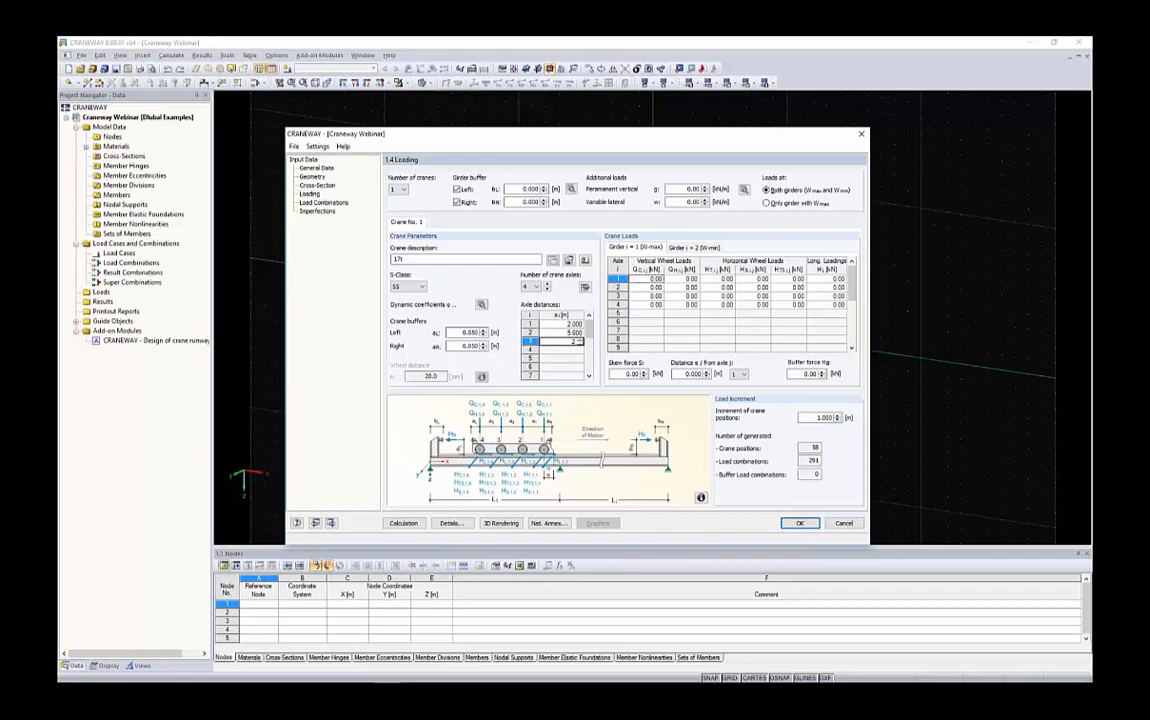
Paste the wheel loads into the crane loads table for girder i = 1, replacing all cells
left_click(650, 315)
left_click_drag(643, 281, 840, 303)
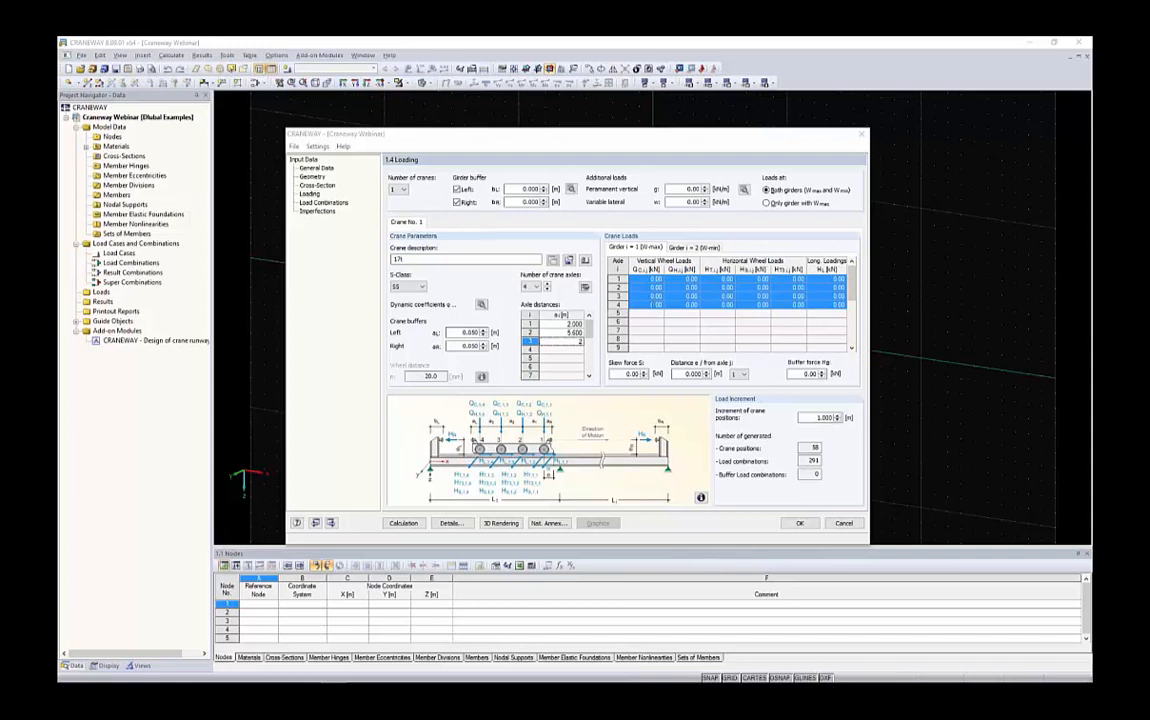
key("ctrl+v")
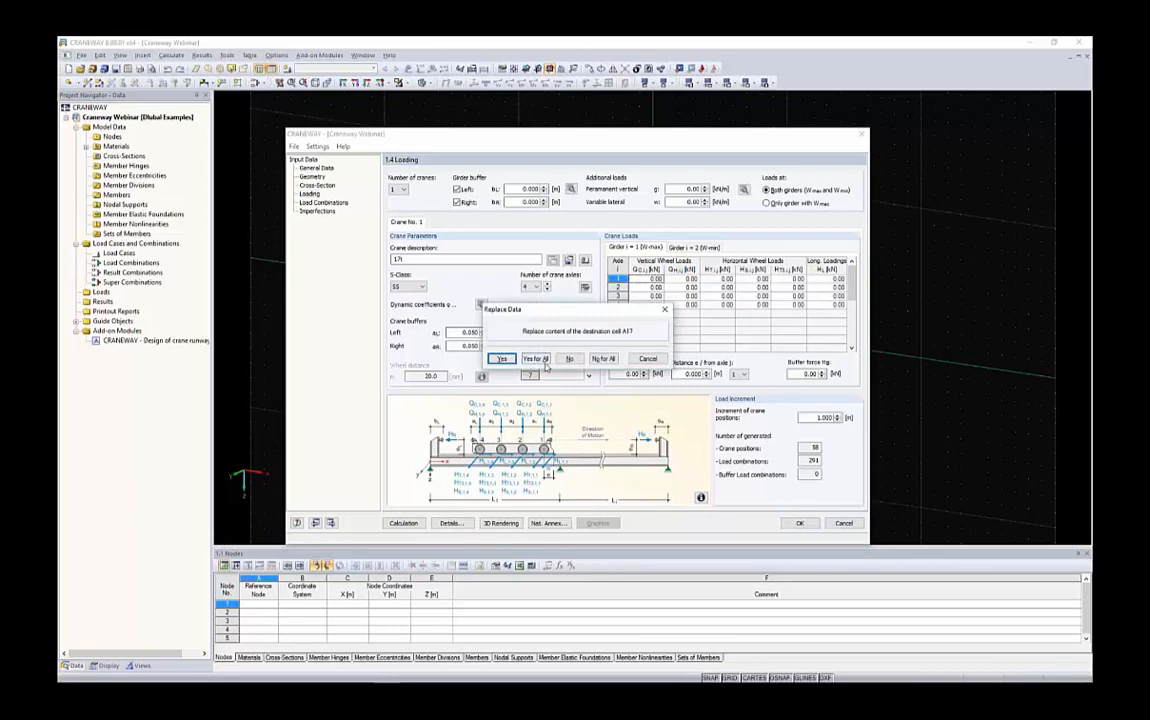
left_click(541, 360)
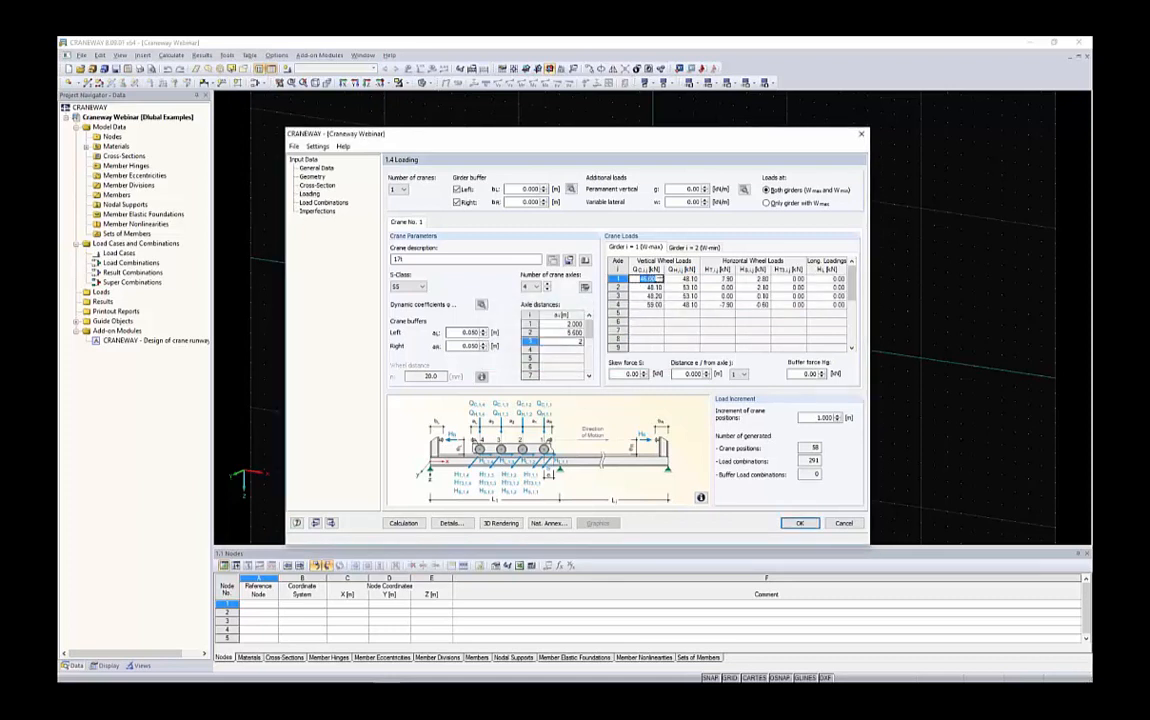
Paste the wheel loads into the crane loads table for girder i = 2, replacing all cells
left_click(699, 247)
key("alt+Tab")
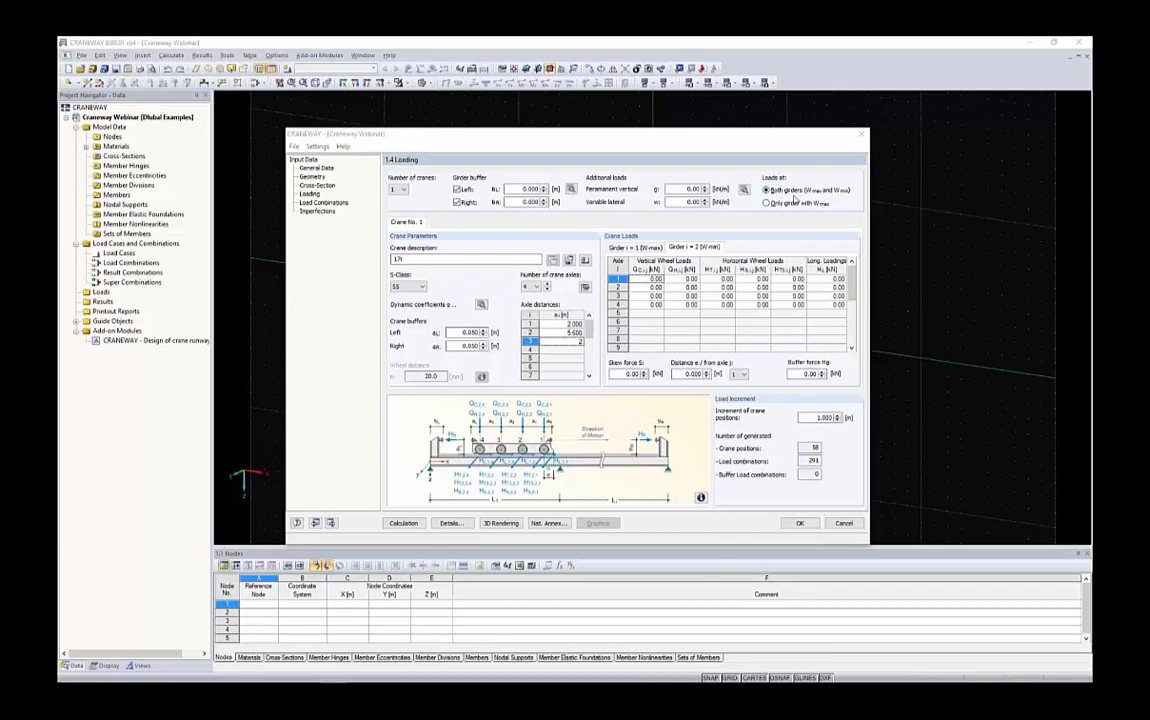
left_click_drag(650, 280, 810, 296)
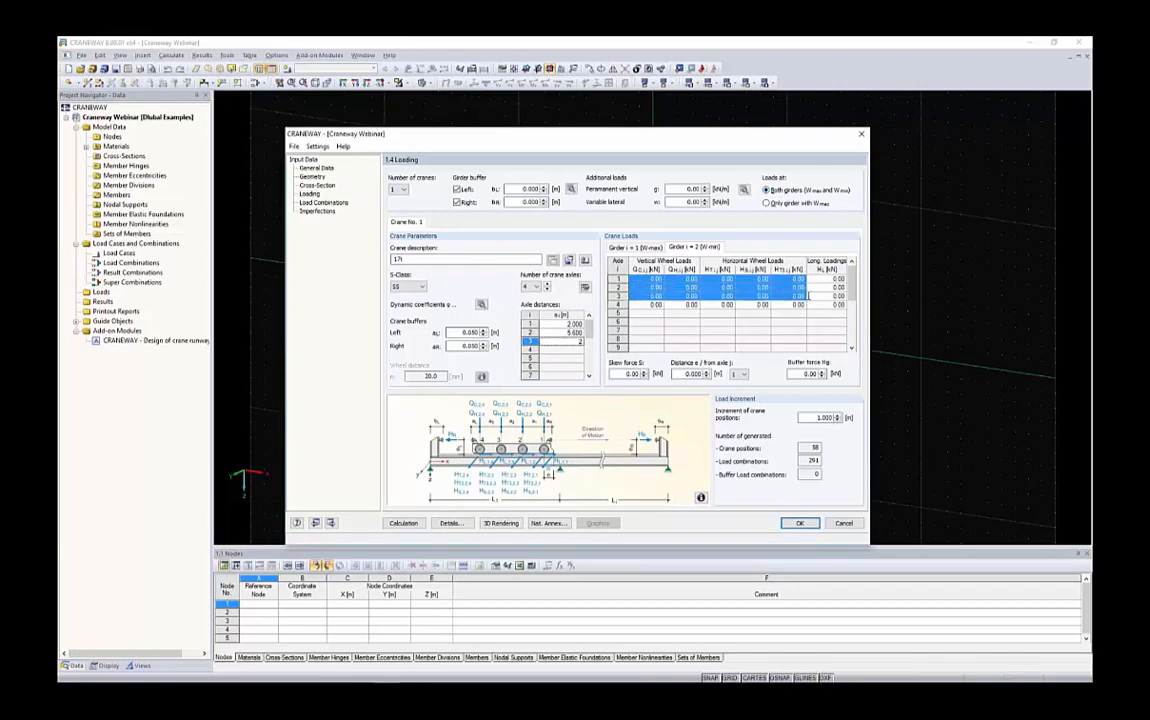
key("ctrl+v")
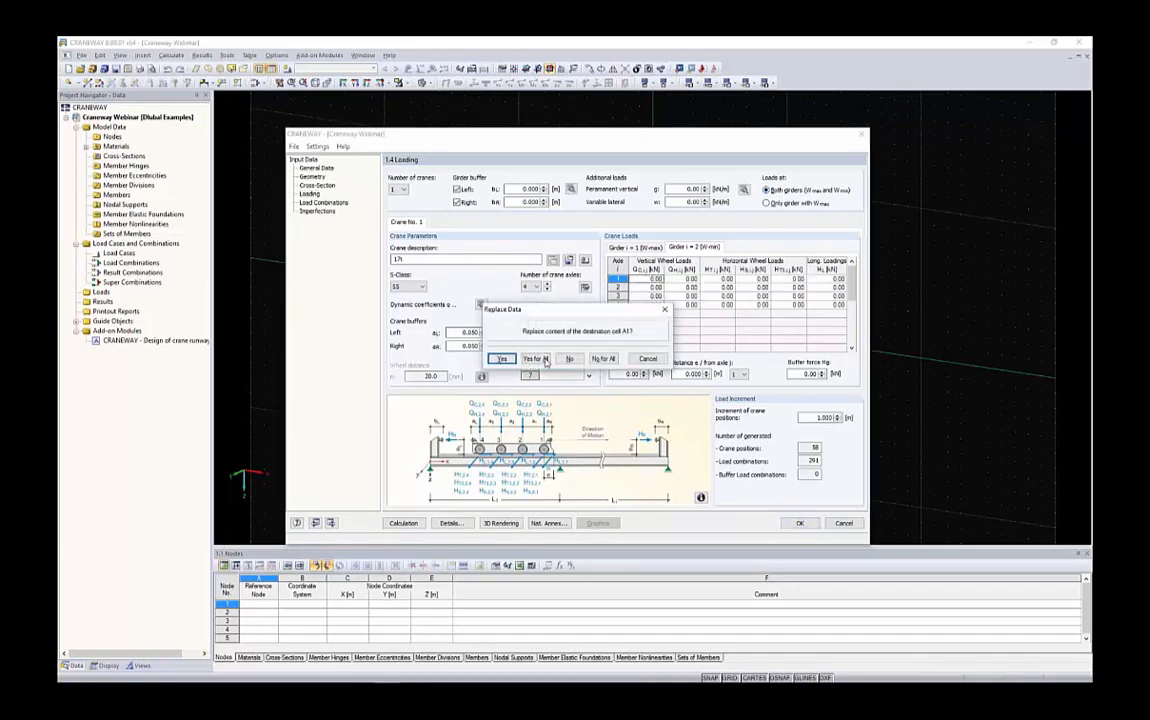
left_click(535, 359)
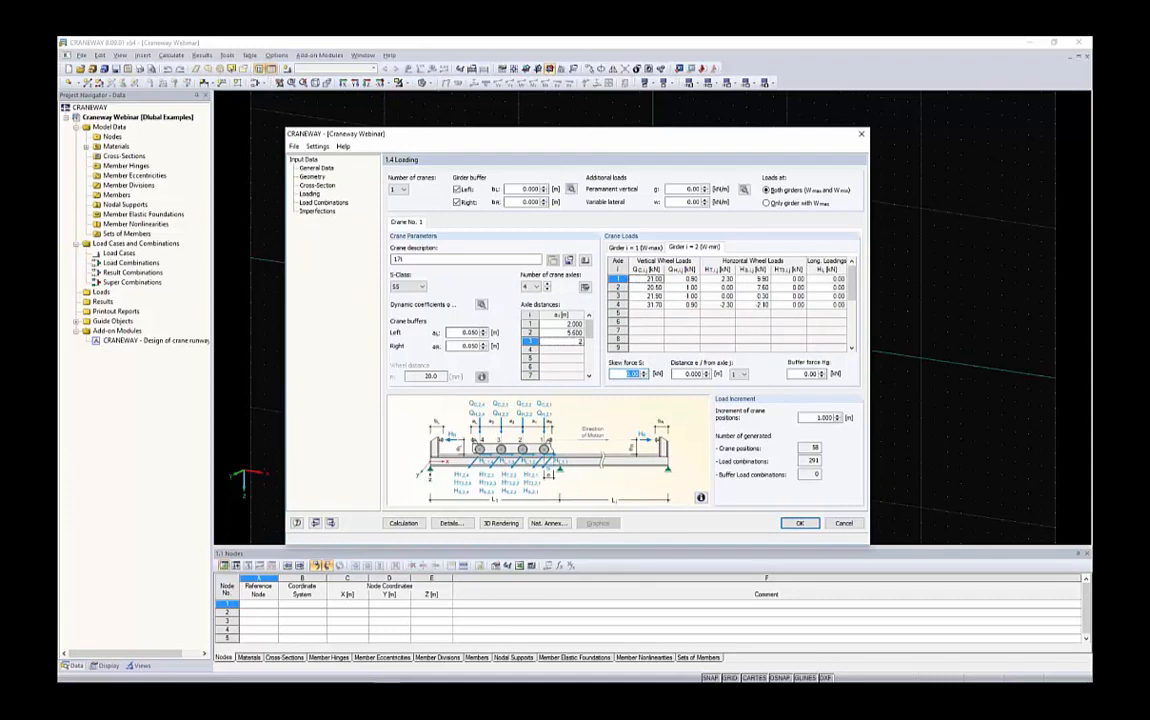
Set the crane position increment to 0.1 m
key("BackSpace")
left_click(684, 374)
double_click(820, 417)
double_click(816, 448)
double_click(813, 460)
double_click(823, 418)
type("0.1")
key("Tab")
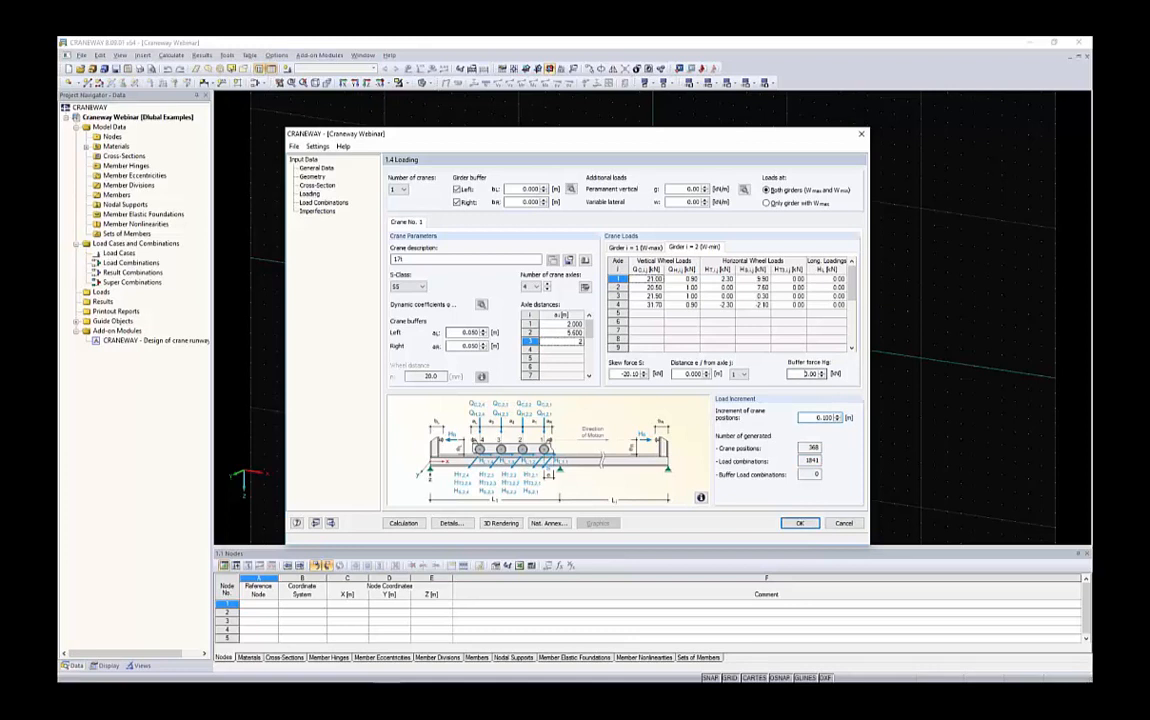
Set the crane position increment to 0.5 m
double_click(806, 460)
left_click(838, 415)
left_click(839, 420)
left_click_drag(836, 415, 845, 409)
type("5")
key("Tab")
double_click(818, 449)
left_click_drag(807, 418, 856, 420)
type("1")
left_click(798, 305)
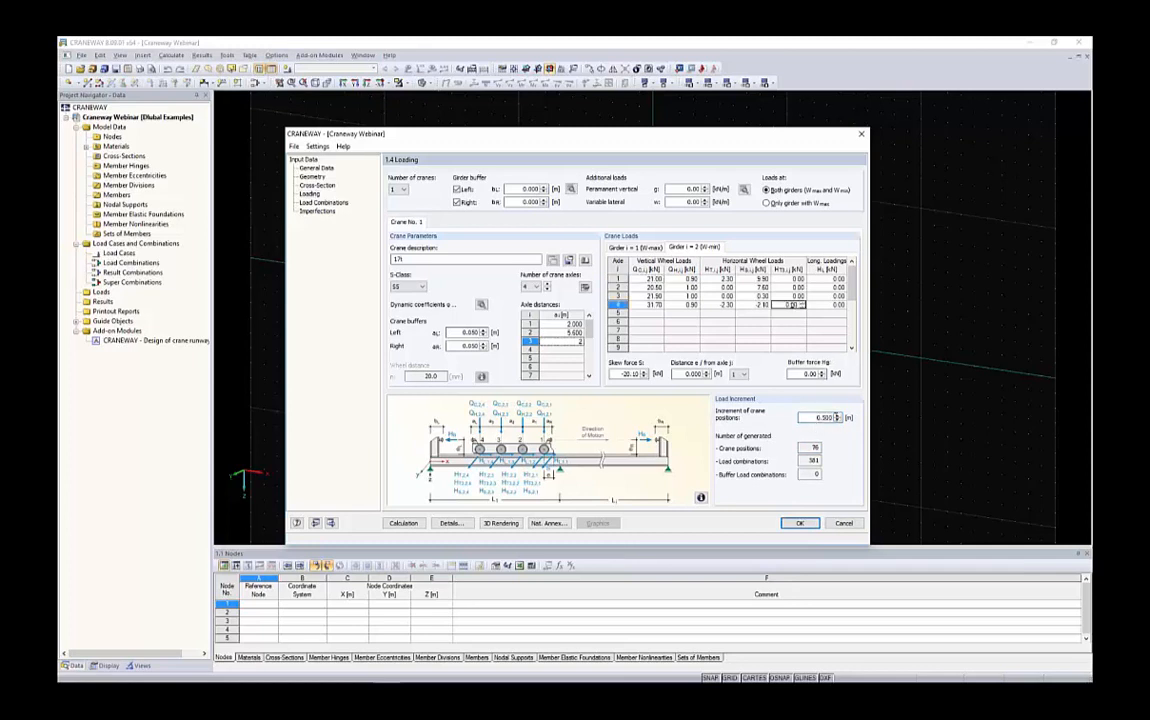
Open the 3D rendering of the crane runway girder with the crane
left_click_drag(813, 418, 828, 447)
left_click_drag(808, 461, 822, 461)
left_click(500, 523)
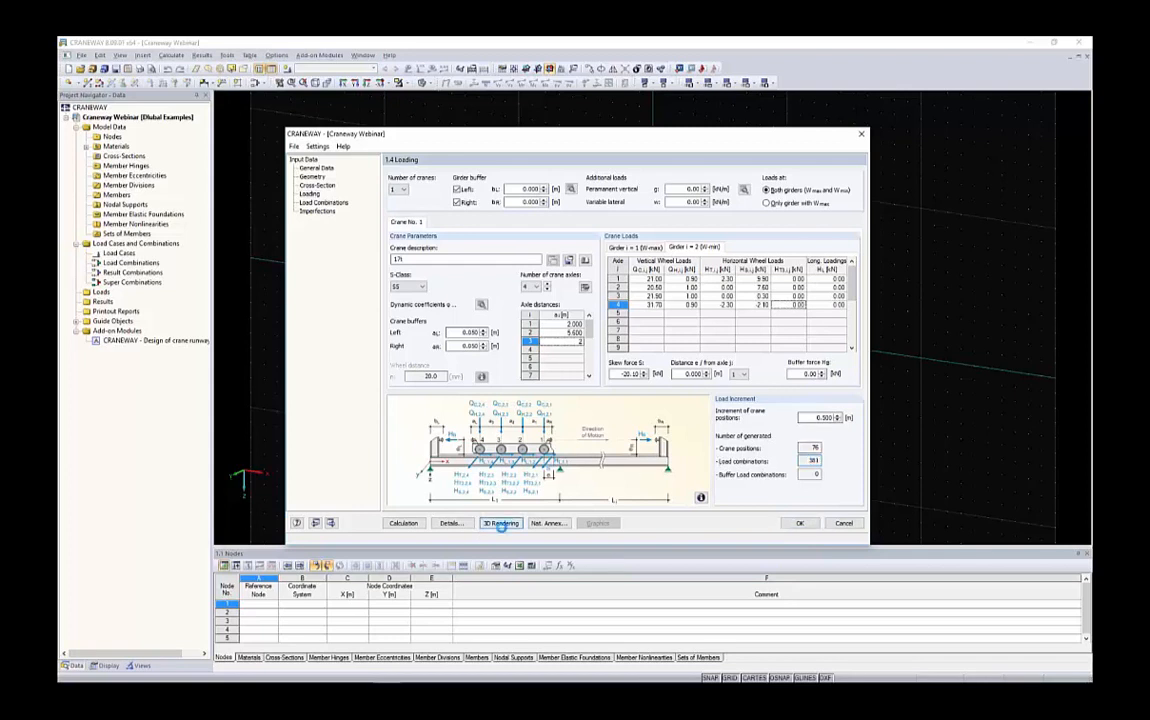
left_click_drag(568, 182, 568, 126)
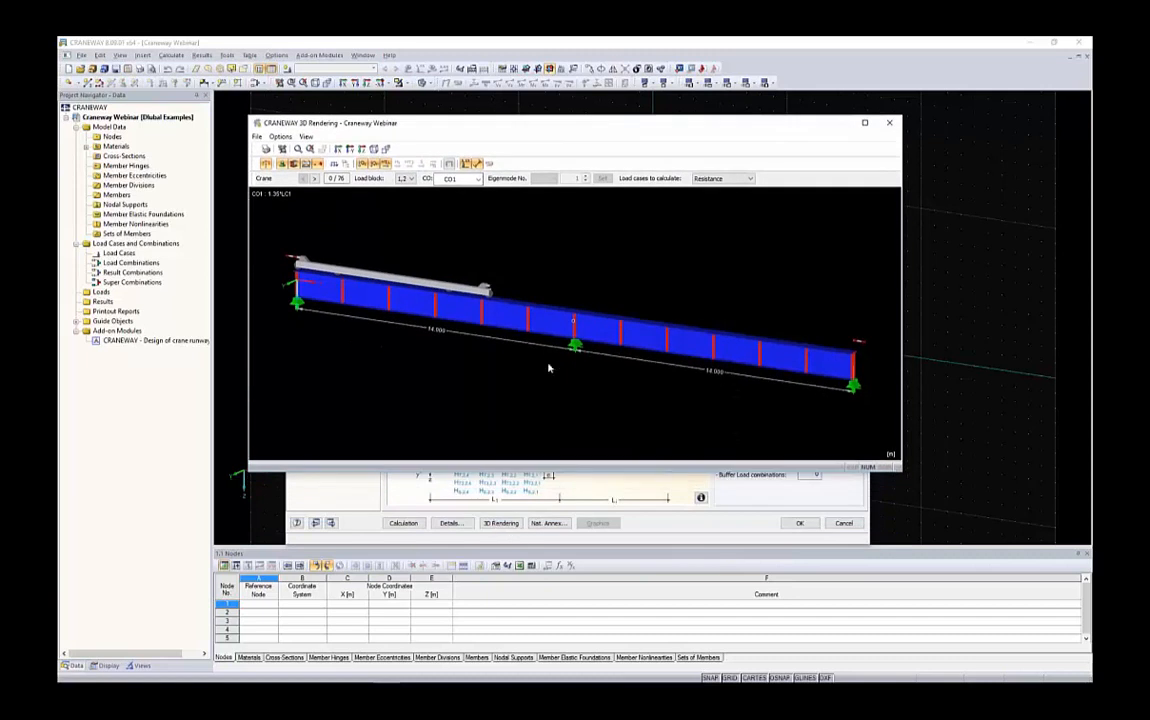
middle_click_drag(617, 285, 522, 282, "ctrl")
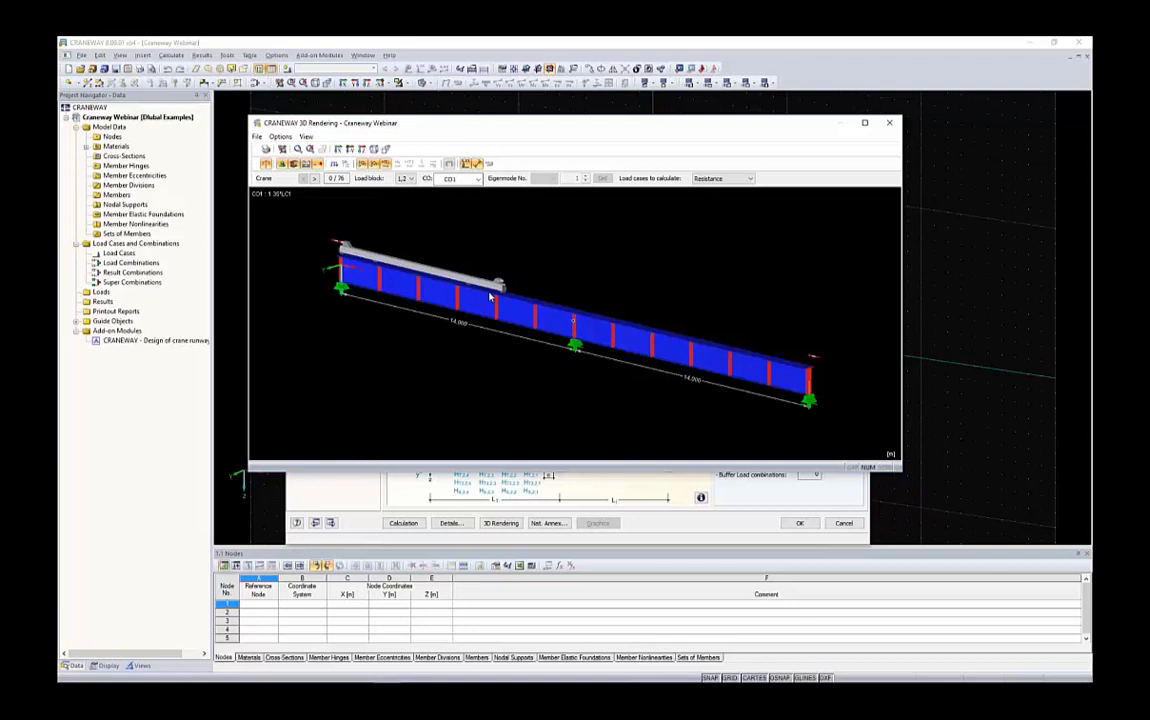
Step through the crane positions in the 3D rendering to inspect the load positions
left_click(314, 178)
left_click(314, 178)
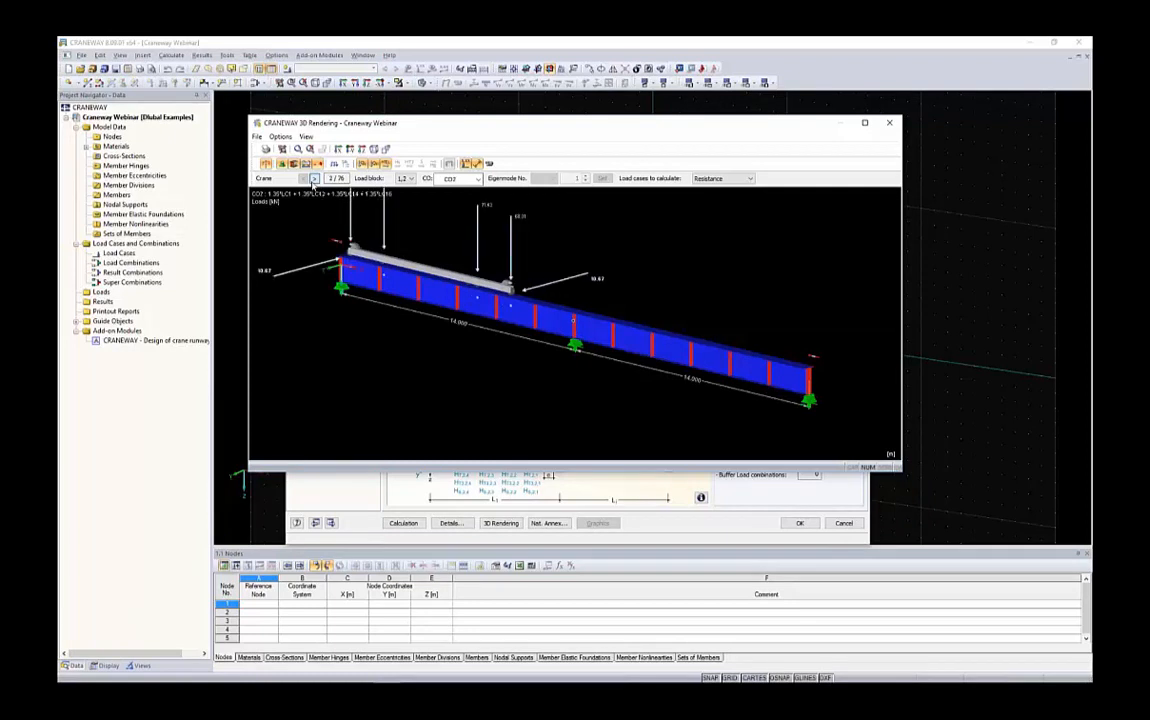
left_click(314, 178)
left_click(313, 181)
left_click(313, 181)
left_click(313, 181)
left_click(313, 181)
left_click(313, 181)
left_click(313, 181)
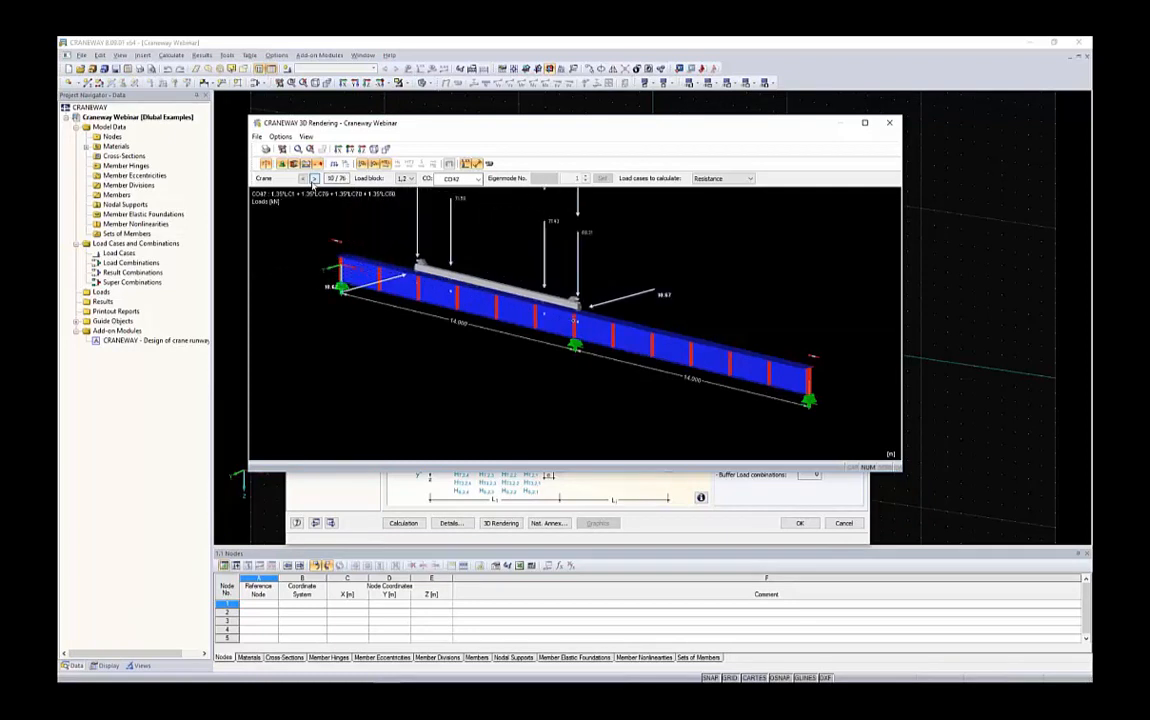
left_click(313, 181)
left_click(313, 181)
left_click(314, 178)
left_click(314, 178)
left_click(314, 178)
Keep stepping forward through the crane positions in the 3D rendering to inspect the load positions
left_click(314, 178)
left_click(314, 178)
left_click(314, 178)
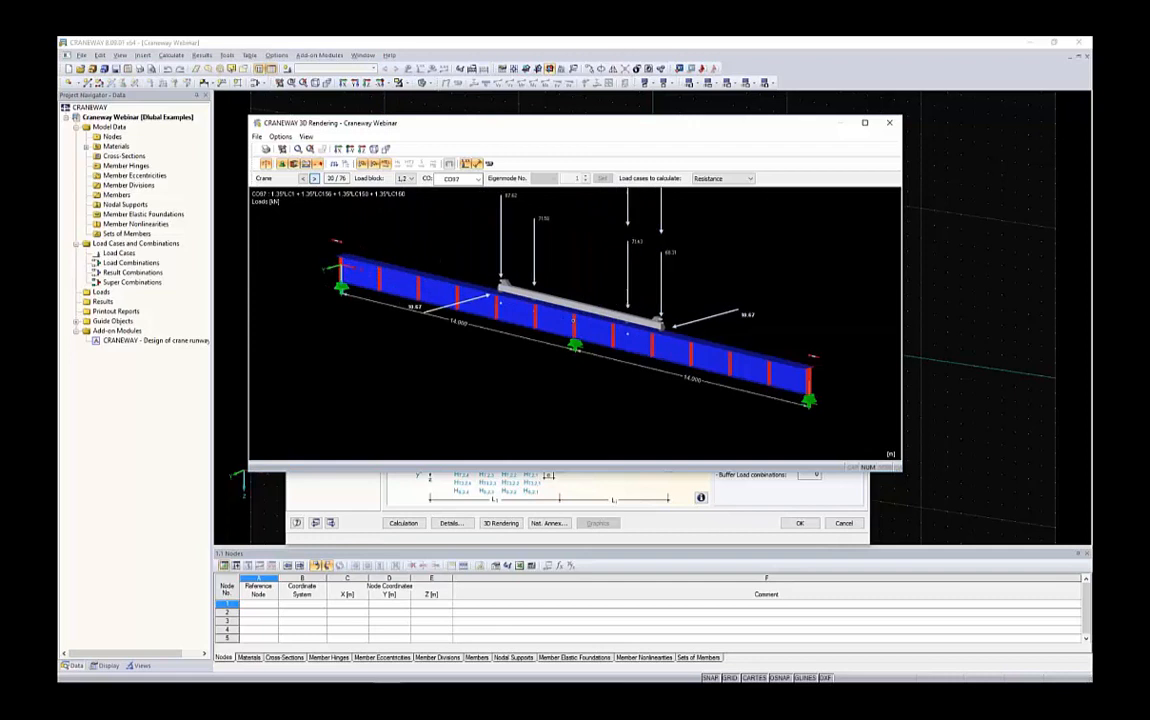
left_click(314, 178)
left_click(314, 178)
left_click(314, 178)
left_click(314, 178)
left_click(314, 178)
left_click(314, 178)
left_click(314, 178)
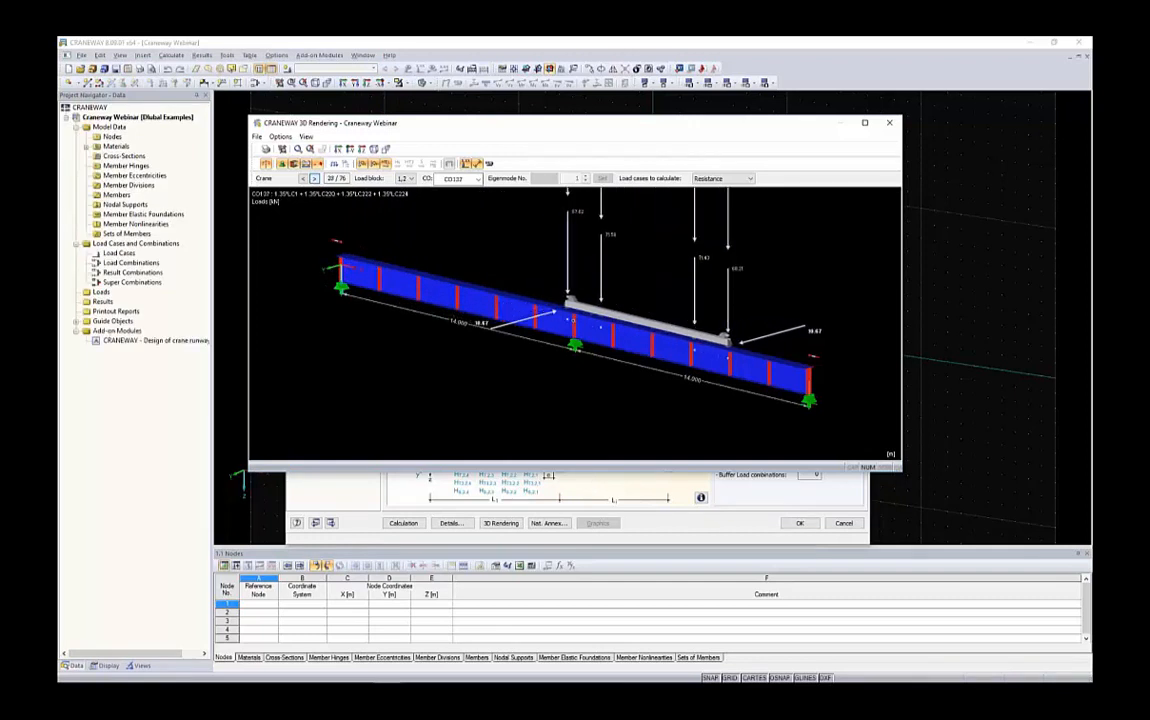
left_click(314, 178)
left_click(314, 178)
left_click(314, 178)
left_click(314, 178)
left_click(314, 178)
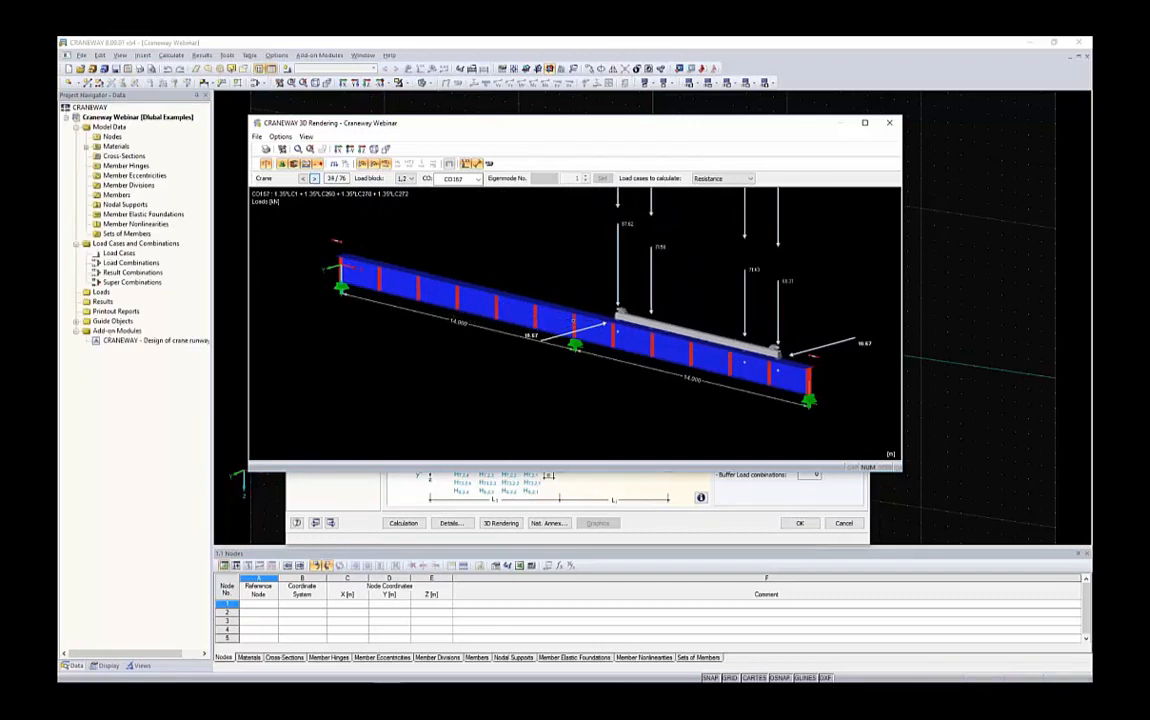
left_click(314, 178)
left_click(314, 178)
left_click(314, 178)
left_click(314, 178)
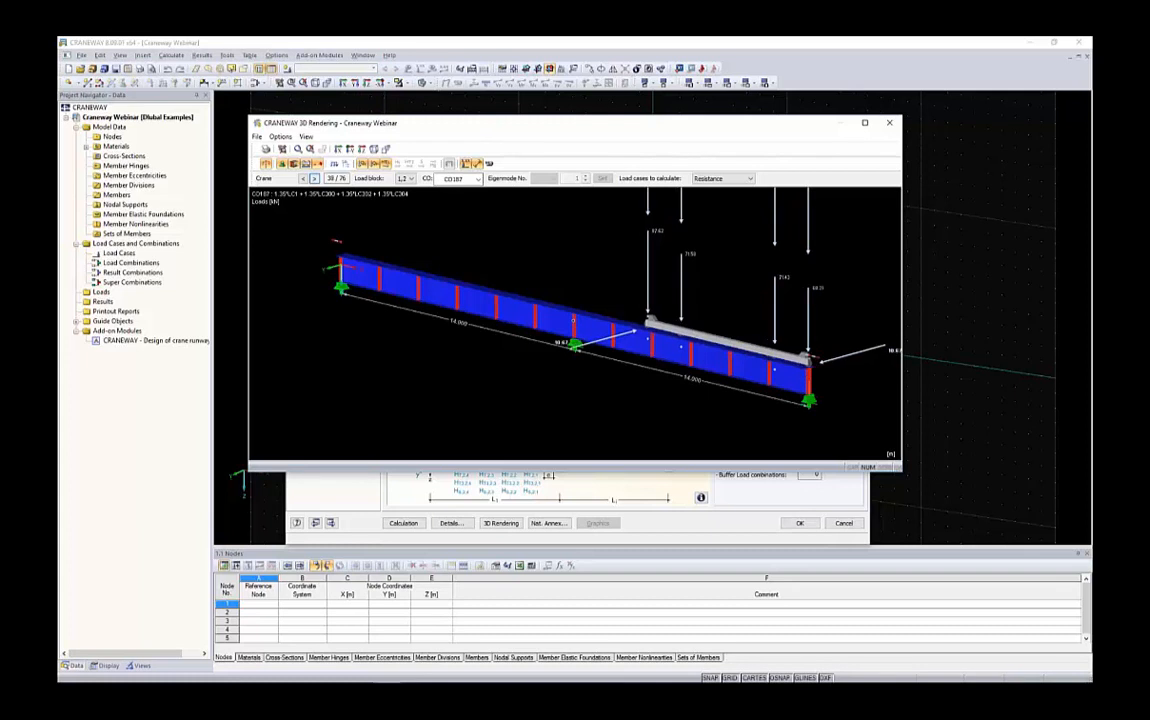
left_click(314, 178)
left_click(314, 178)
Switch the rendering to load block 4, browse its load combinations, and close the 3D rendering
left_click(409, 180)
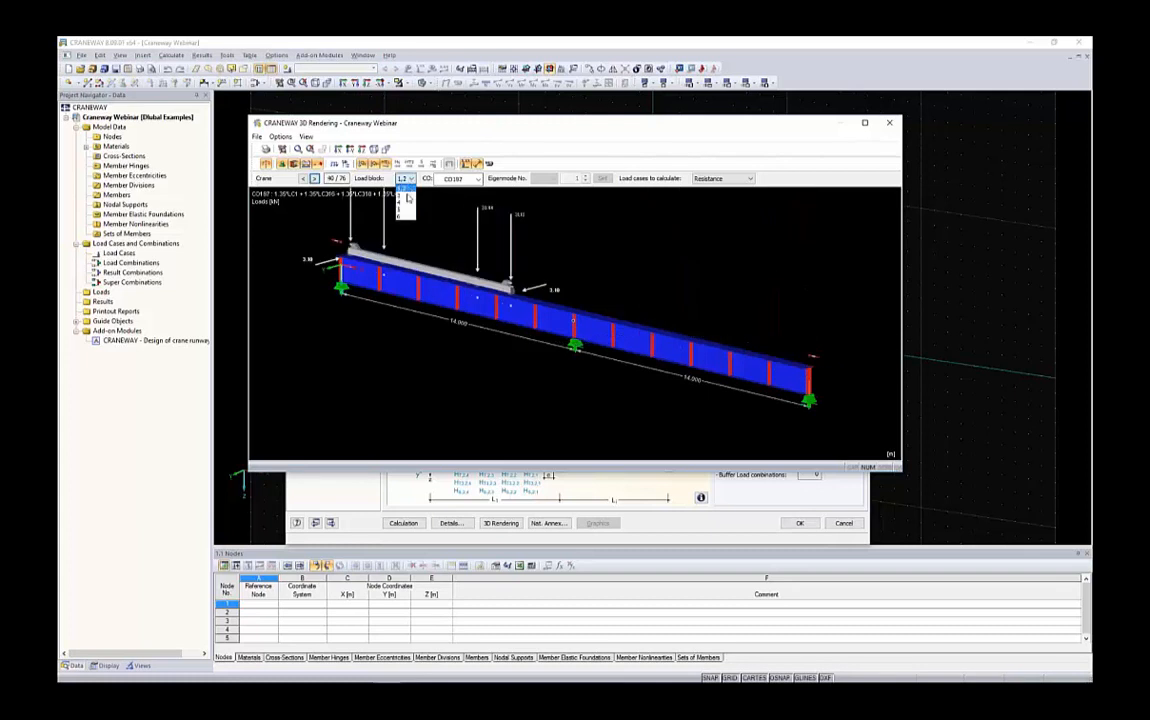
left_click(403, 205)
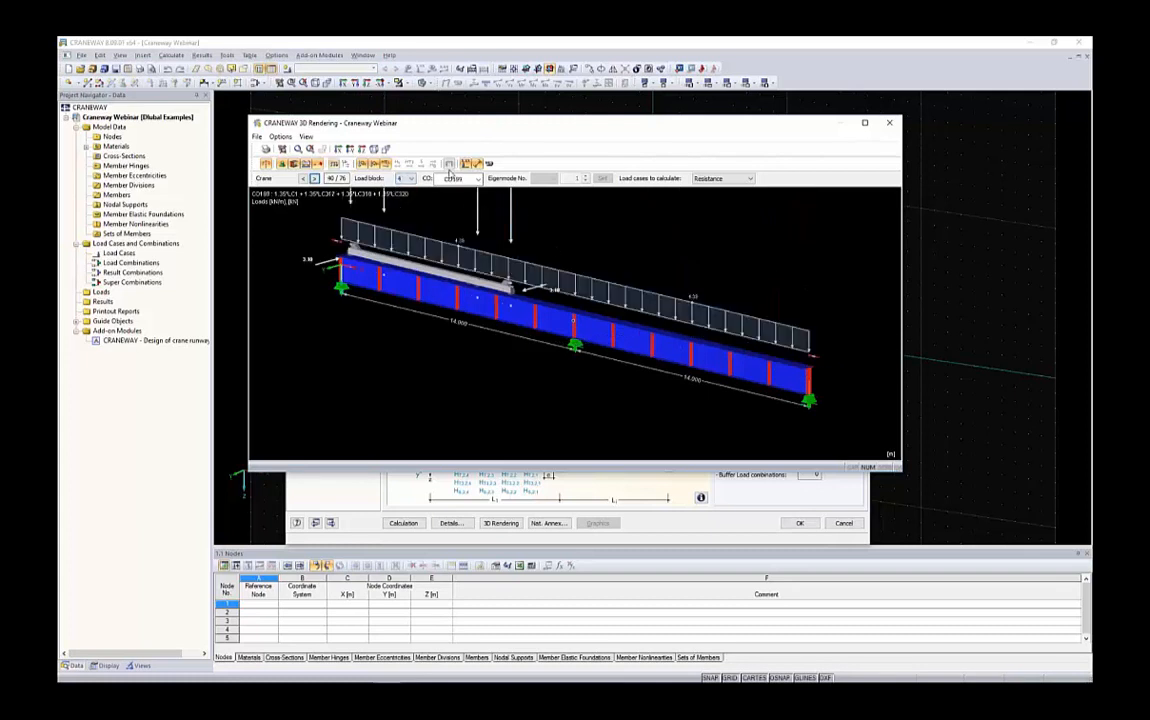
left_click(452, 179)
left_click_drag(478, 359, 481, 390)
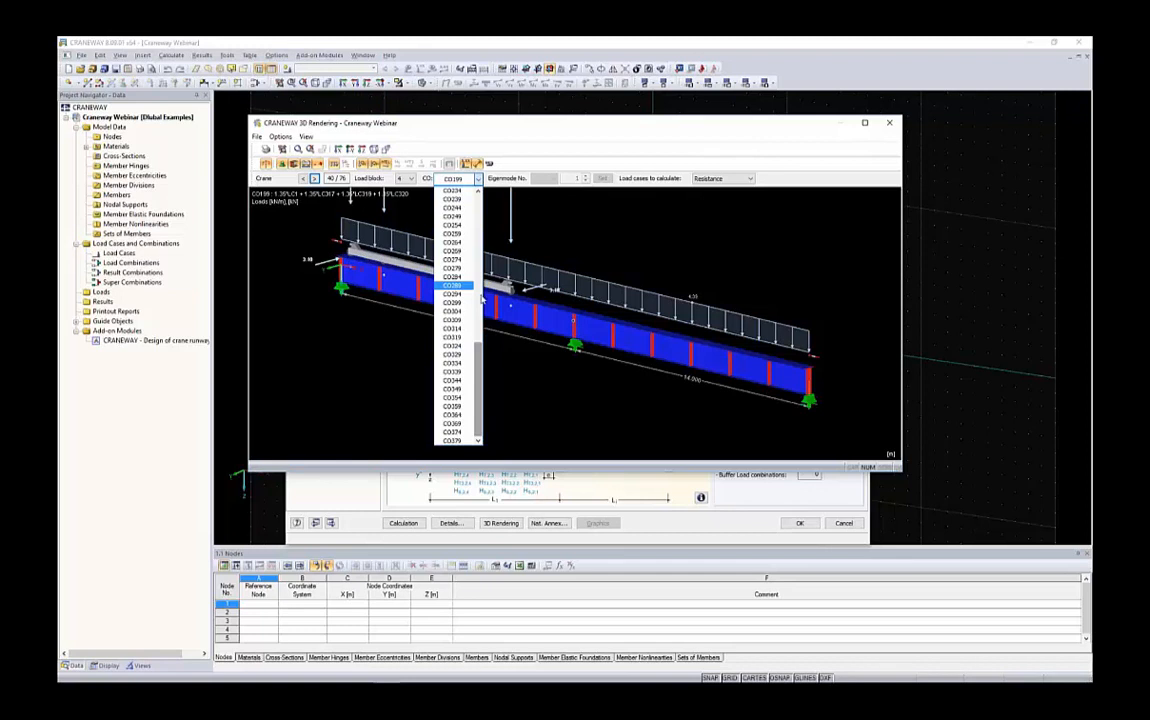
left_click(387, 298)
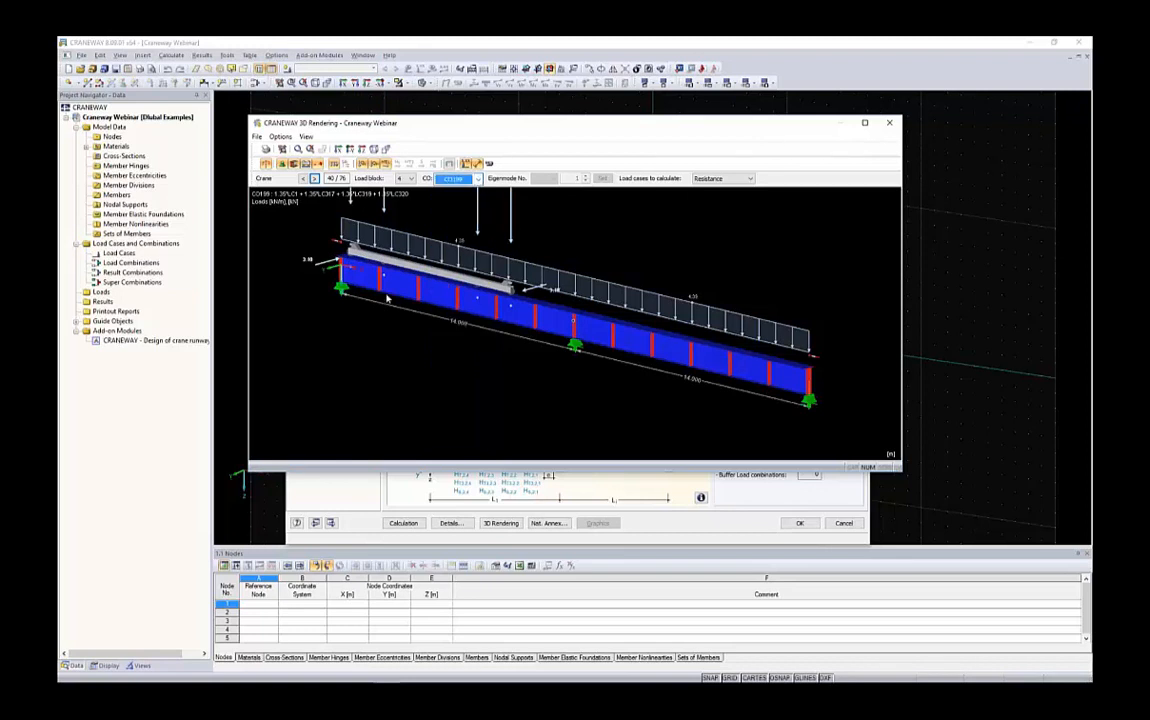
left_click(889, 122)
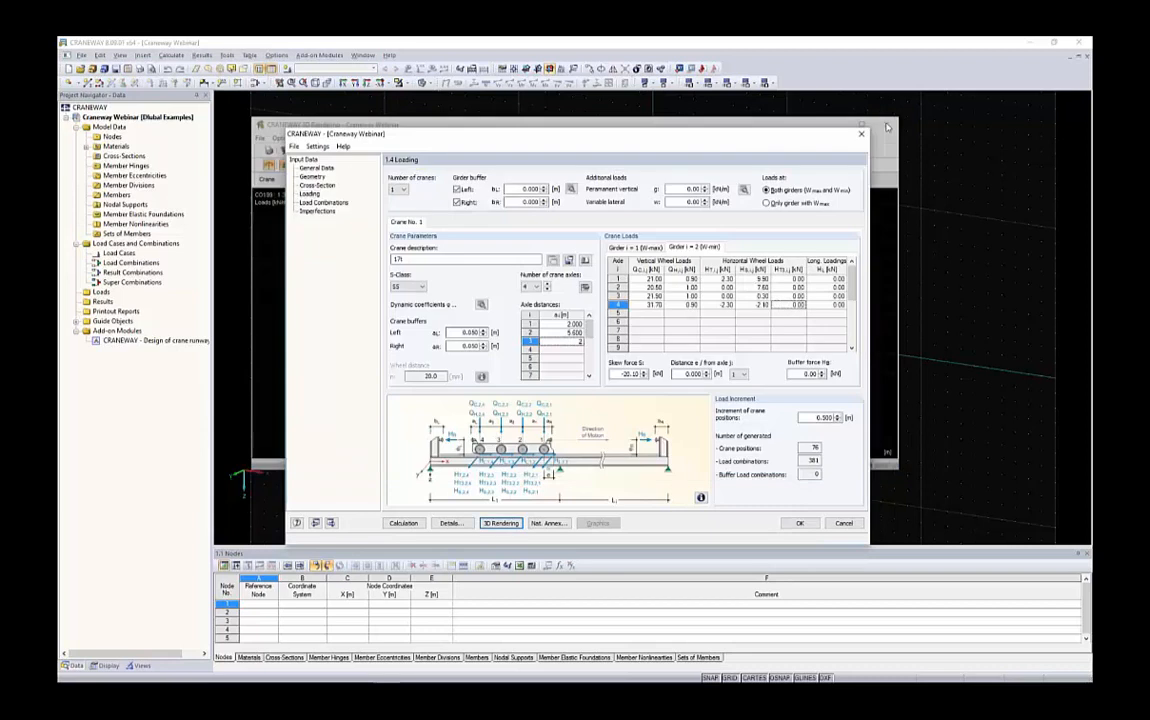
Set the right crane buffer distance a_R to 5 m
double_click(469, 345)
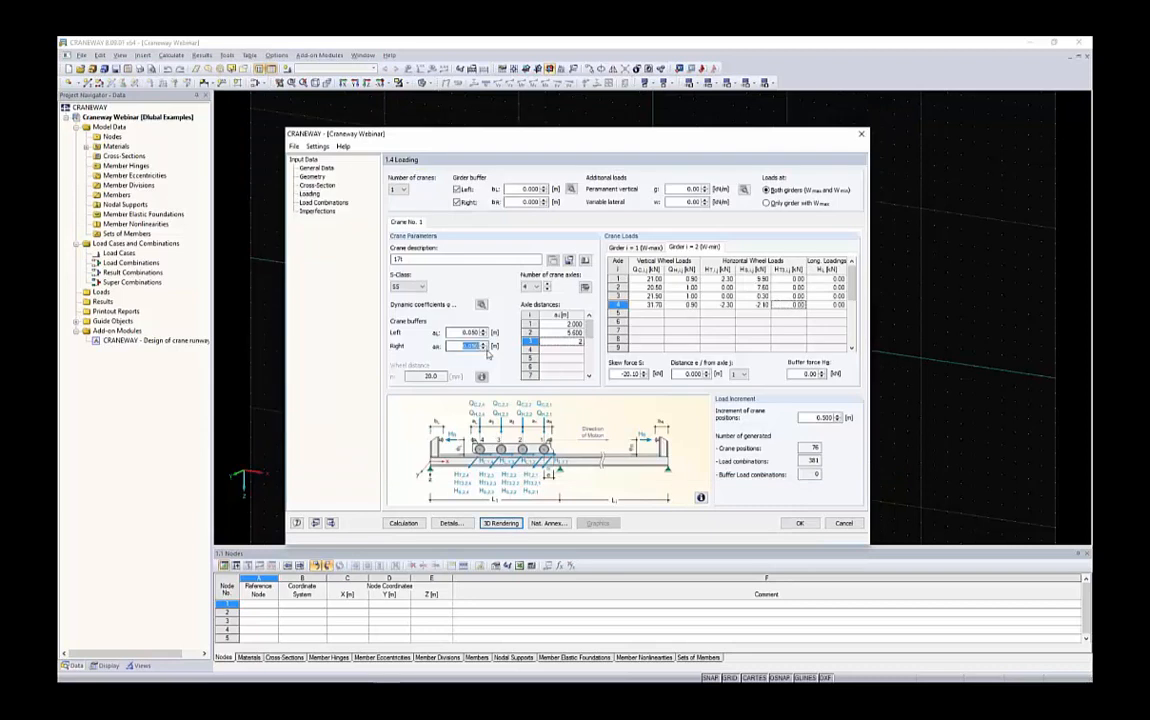
type("5")
left_click(463, 333)
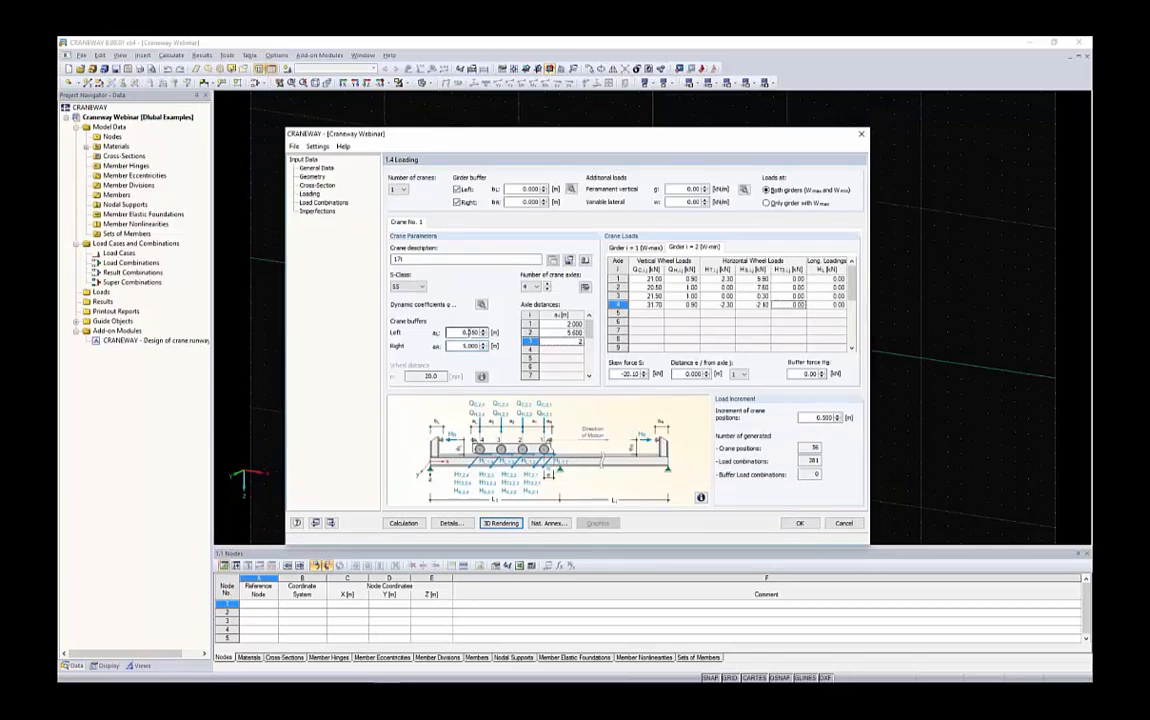
Reopen the 3D rendering and step through the crane positions with the new buffer distance
left_click(507, 521)
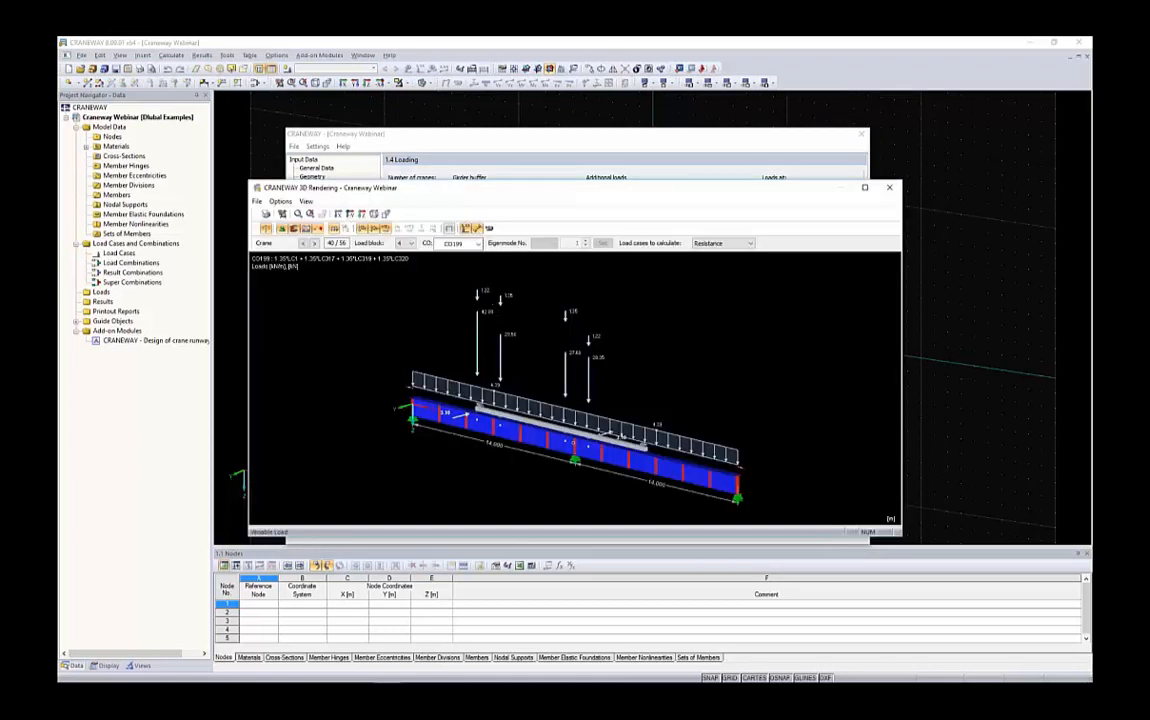
left_click(313, 244)
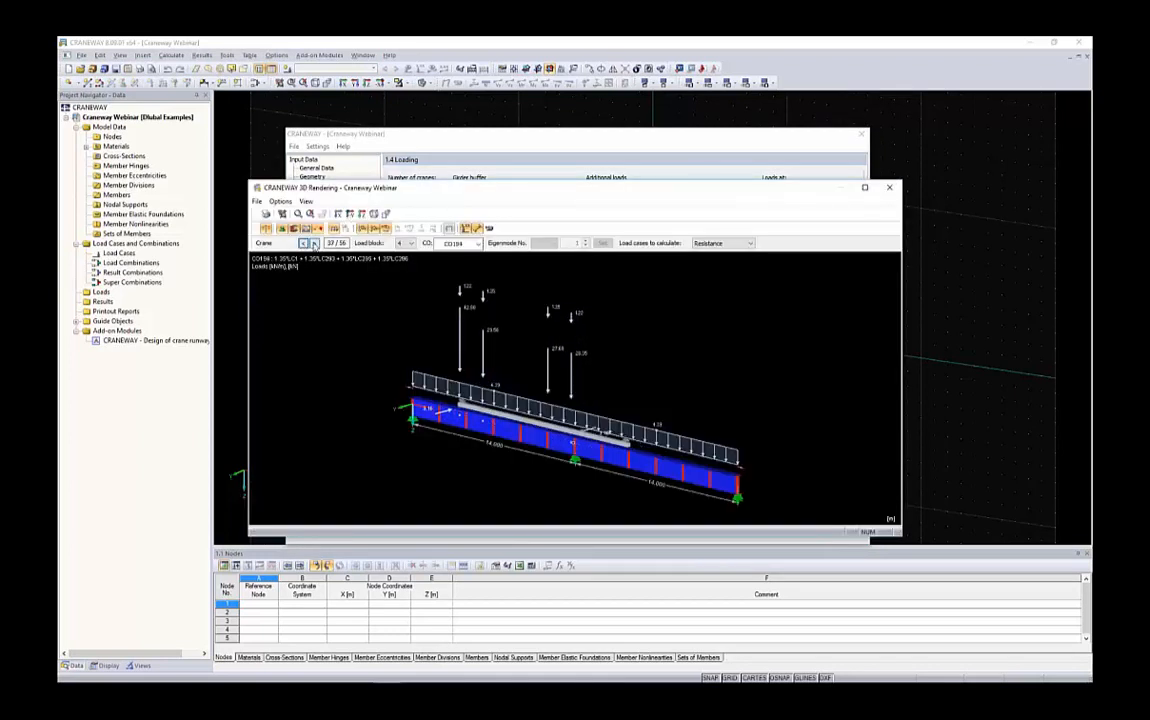
left_click(314, 244)
left_click(314, 244)
left_click(314, 244)
left_click(314, 244)
left_click(314, 244)
left_click(314, 244)
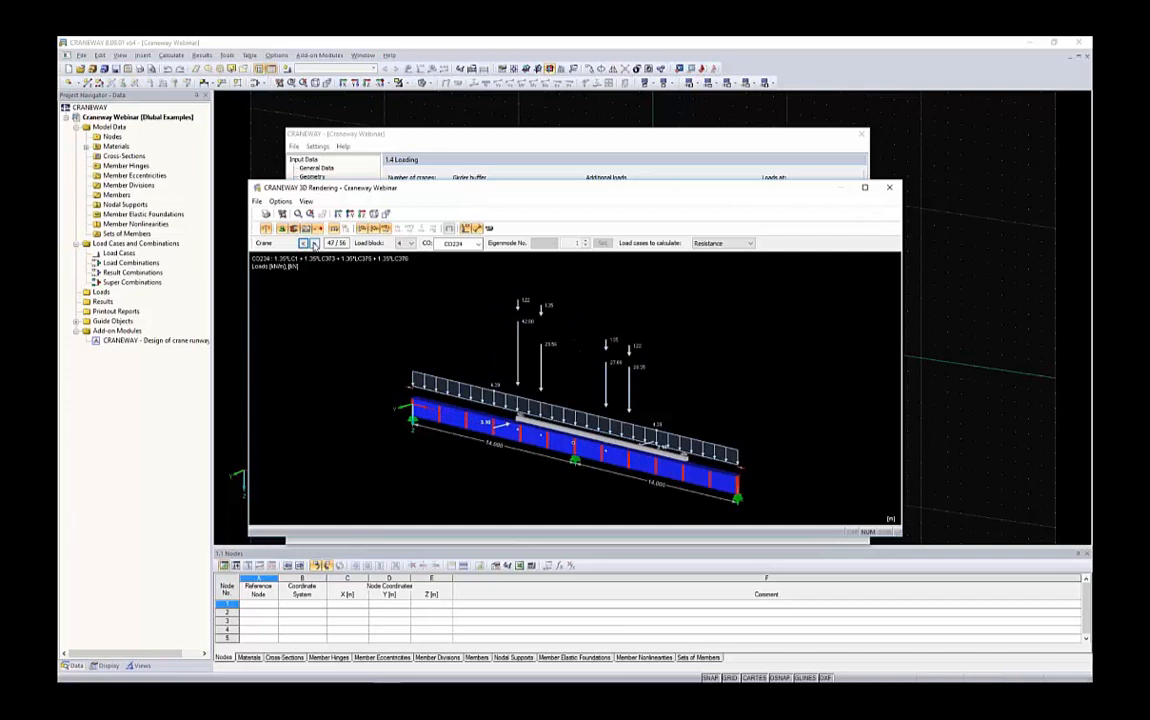
left_click(314, 244)
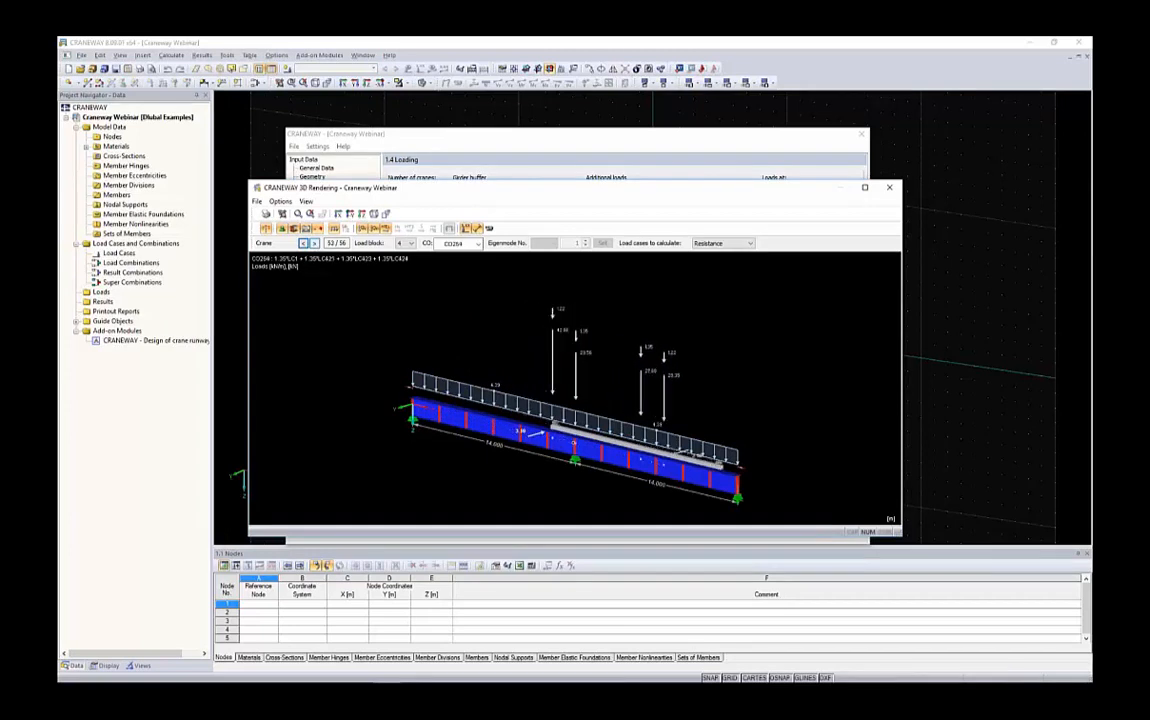
Switch to load block 1,2 and step back through the crane positions to the first one
left_click(405, 244)
left_click(402, 262)
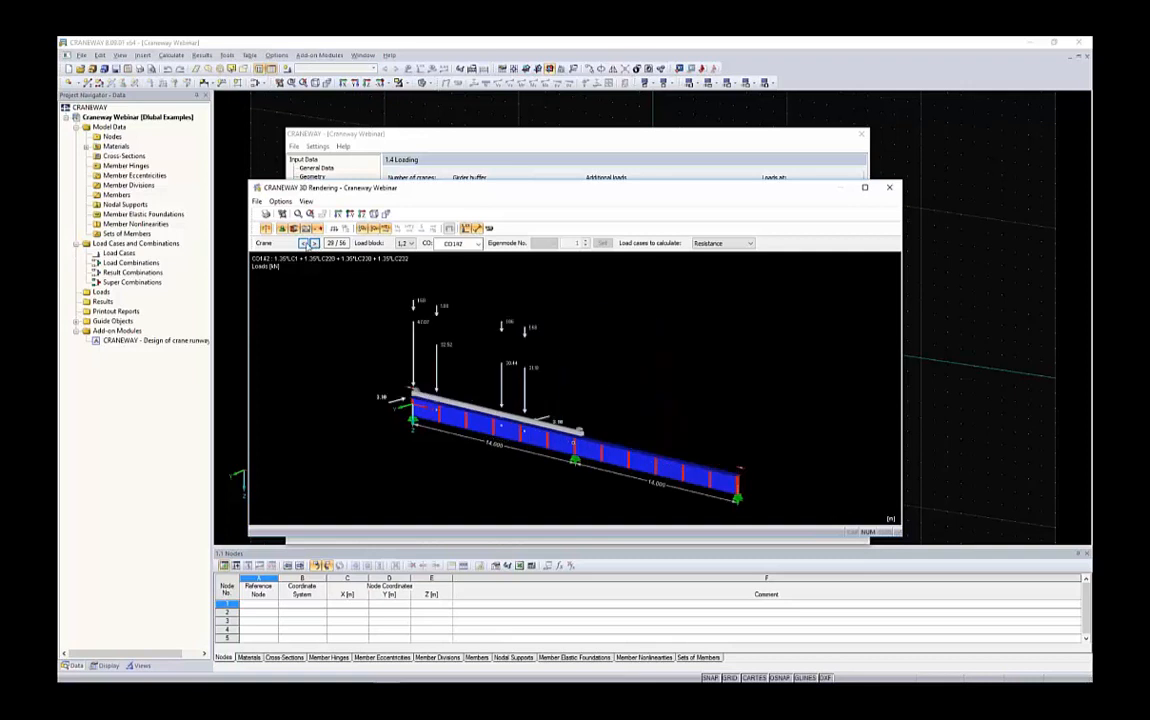
left_click(305, 243)
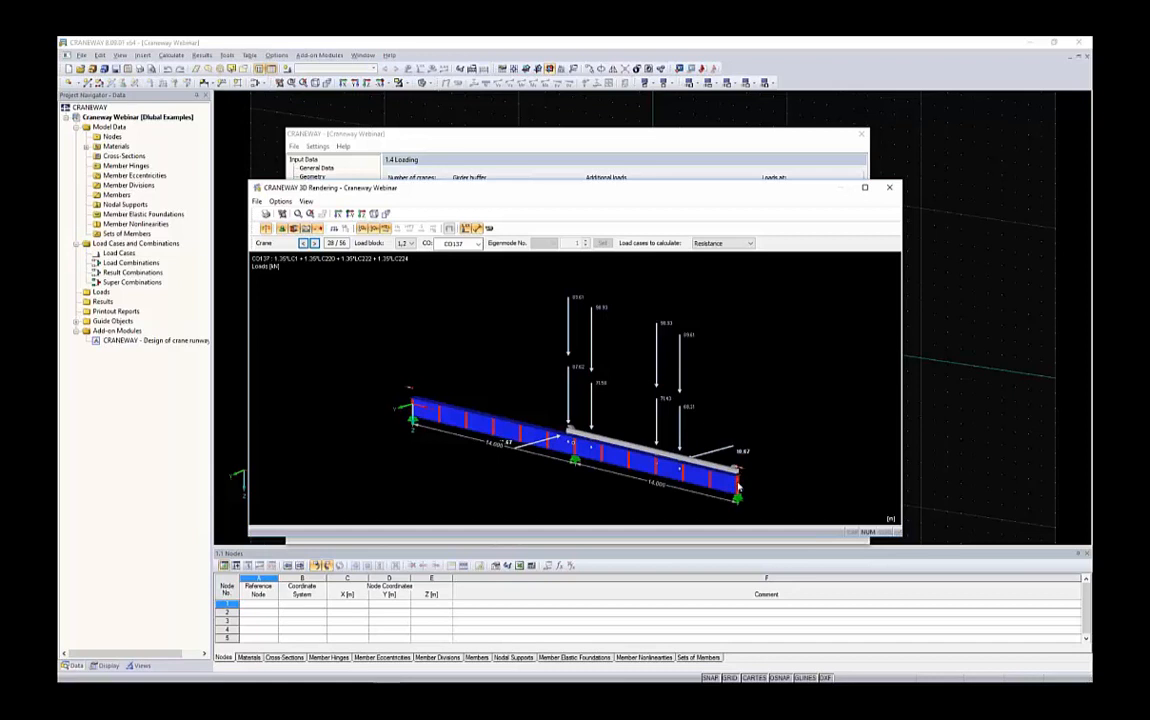
left_click(303, 243)
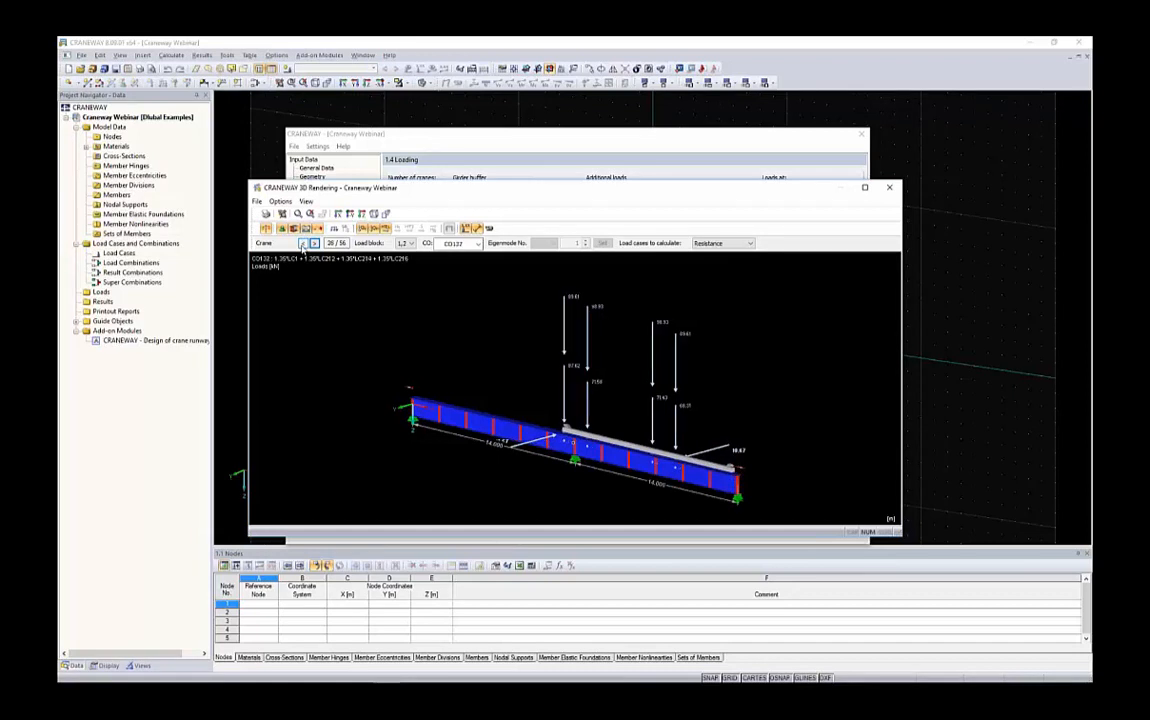
left_click(303, 243)
left_click(303, 243)
left_click(303, 243)
left_click(303, 243)
left_click(303, 243)
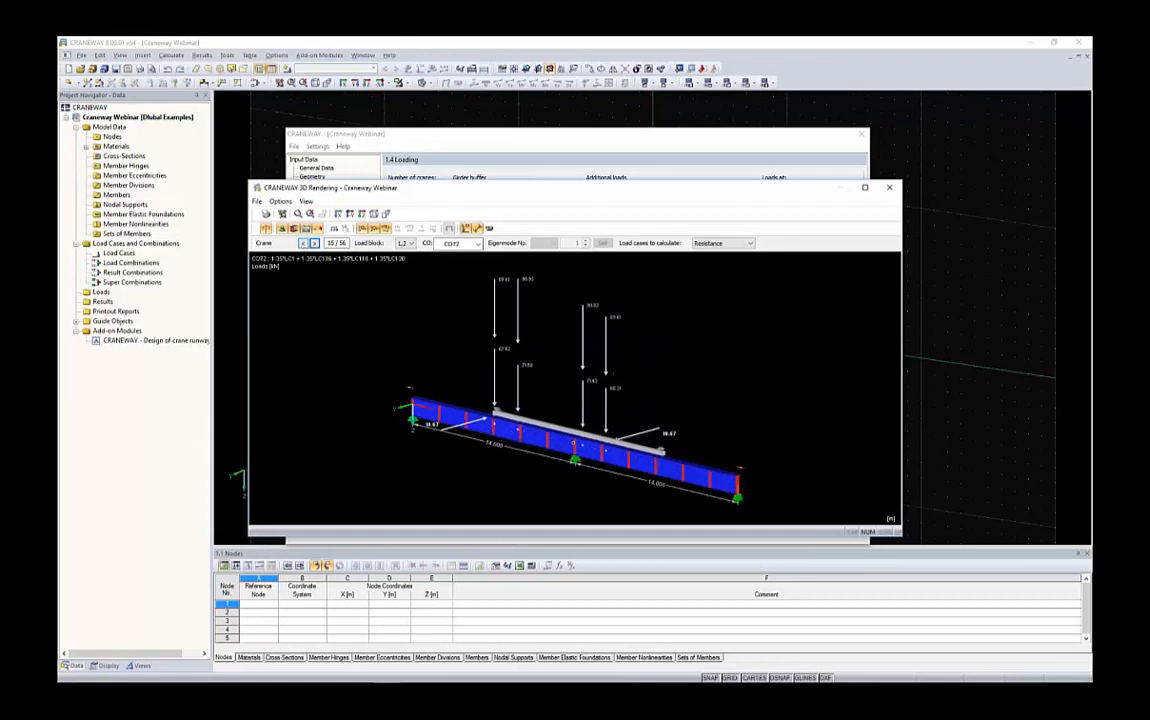
left_click(303, 243)
left_click(303, 243)
left_click(303, 243)
left_click(303, 243)
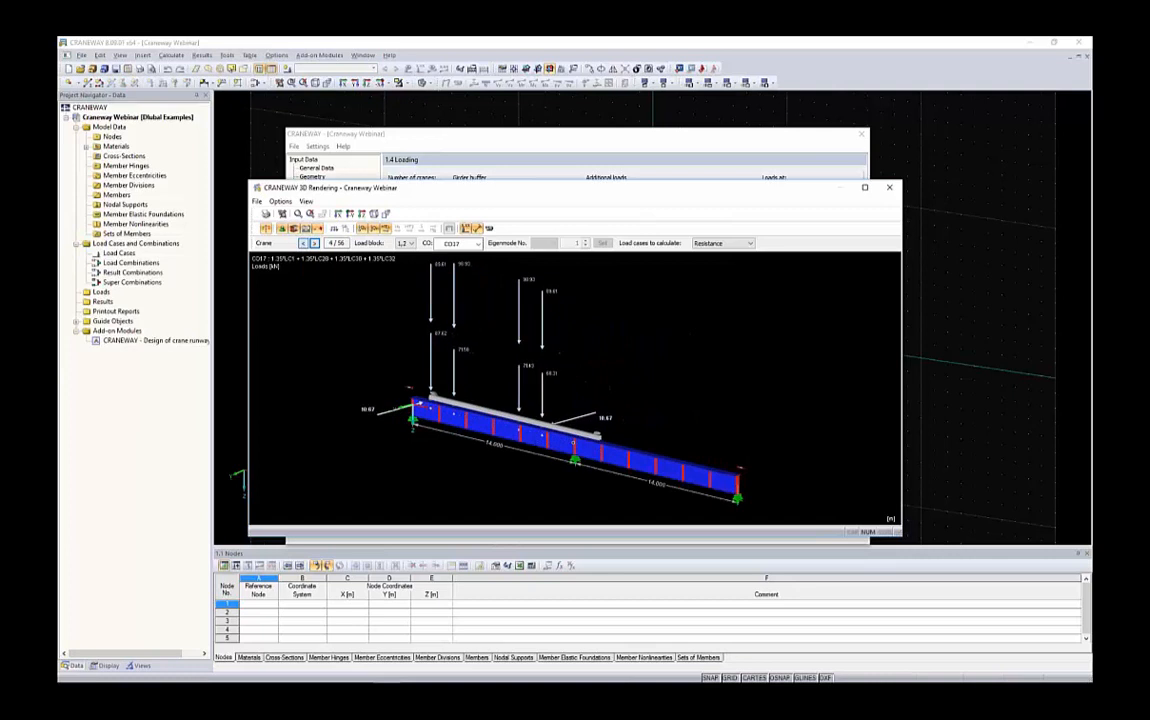
left_click(303, 243)
left_click(303, 243)
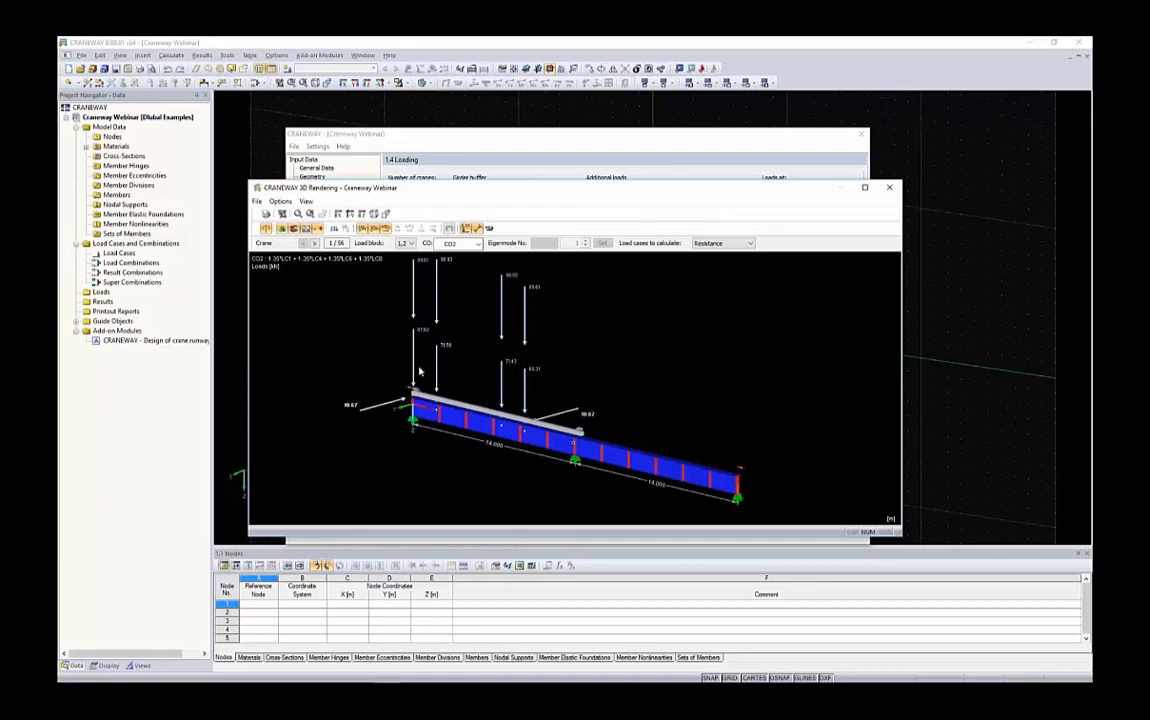
Review the load cases to calculate options and close the 3D rendering
left_click(705, 244)
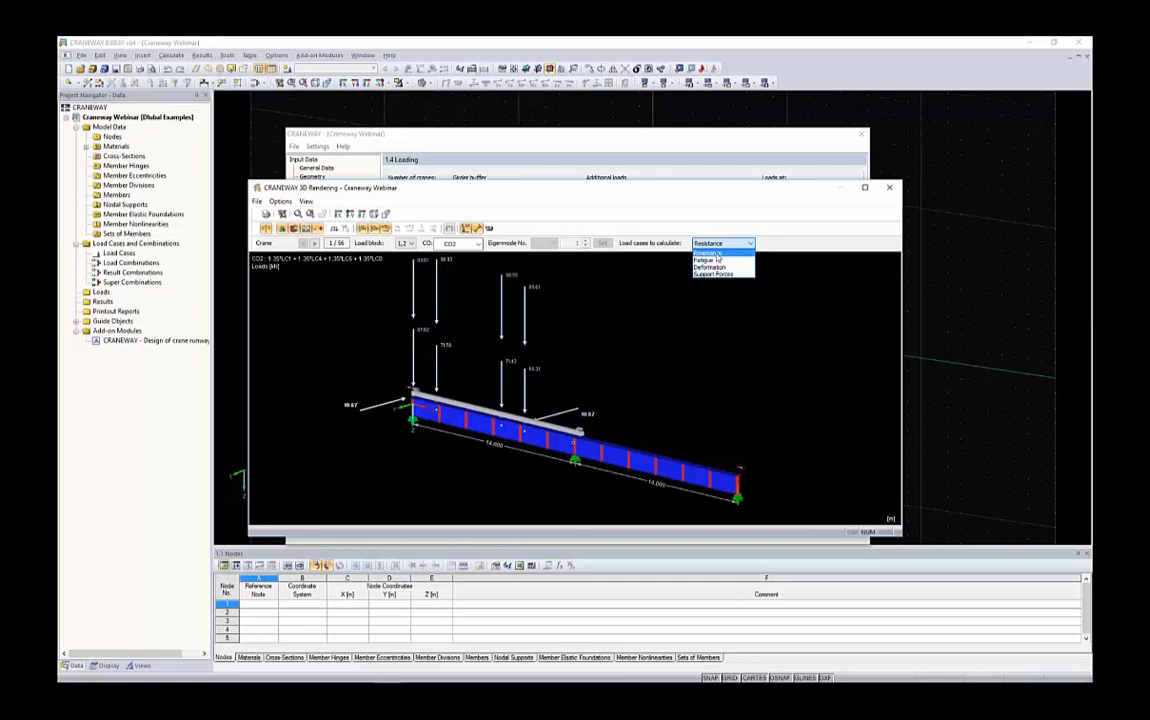
left_click(779, 313)
left_click(889, 187)
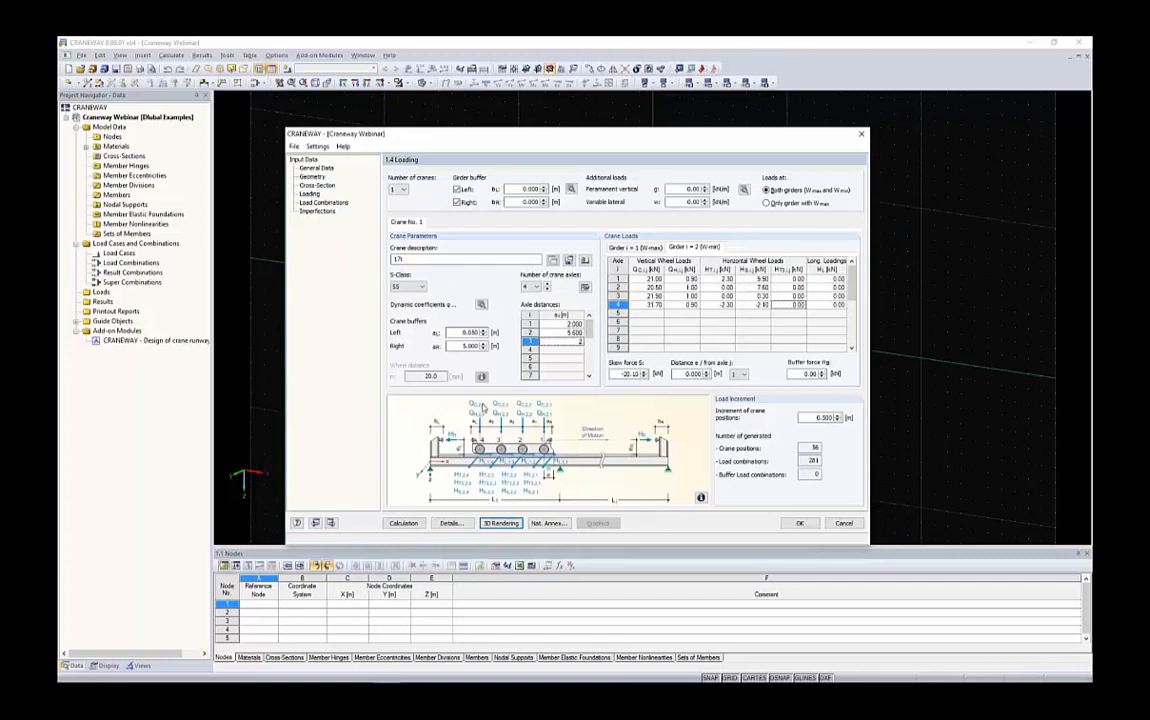
Set the right crane buffer distance a_R to 1 m
left_click_drag(459, 347, 505, 348)
type("1")
left_click_drag(459, 333, 491, 336)
key("Tab")
key("Tab")
Open the Load Combinations page and browse the generated combinations with their details and diagrams
left_click(320, 203)
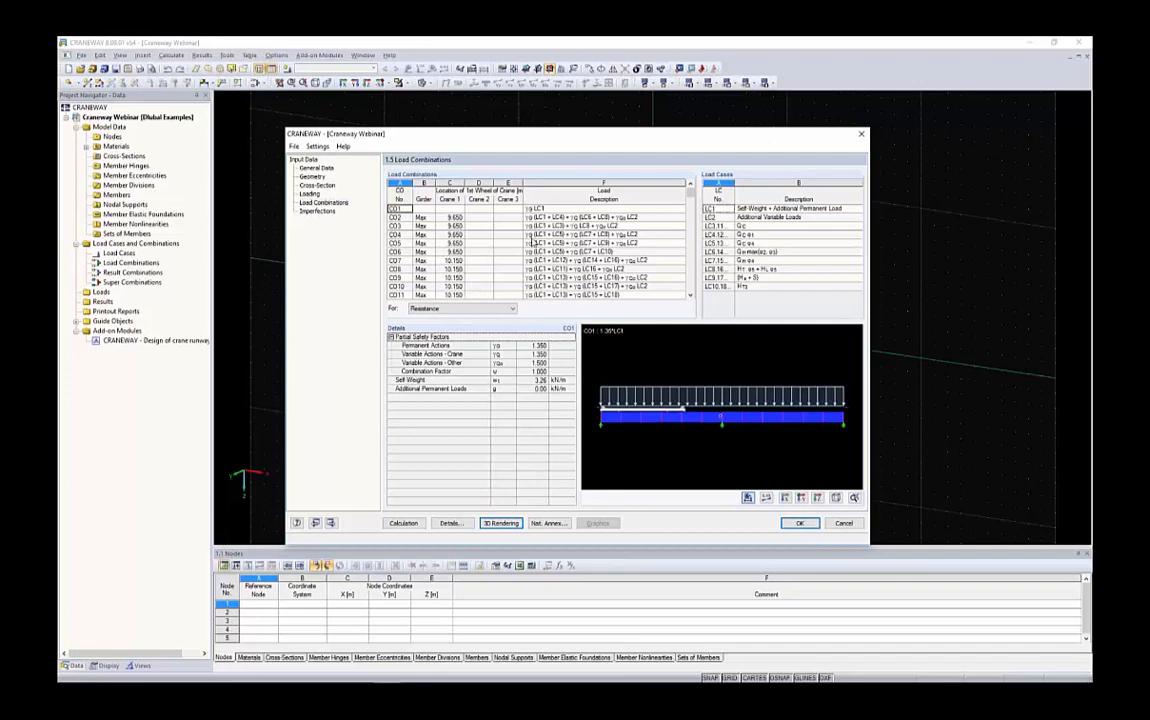
left_click(431, 311)
left_click_drag(690, 193, 691, 294)
left_click(455, 288)
left_click(453, 295)
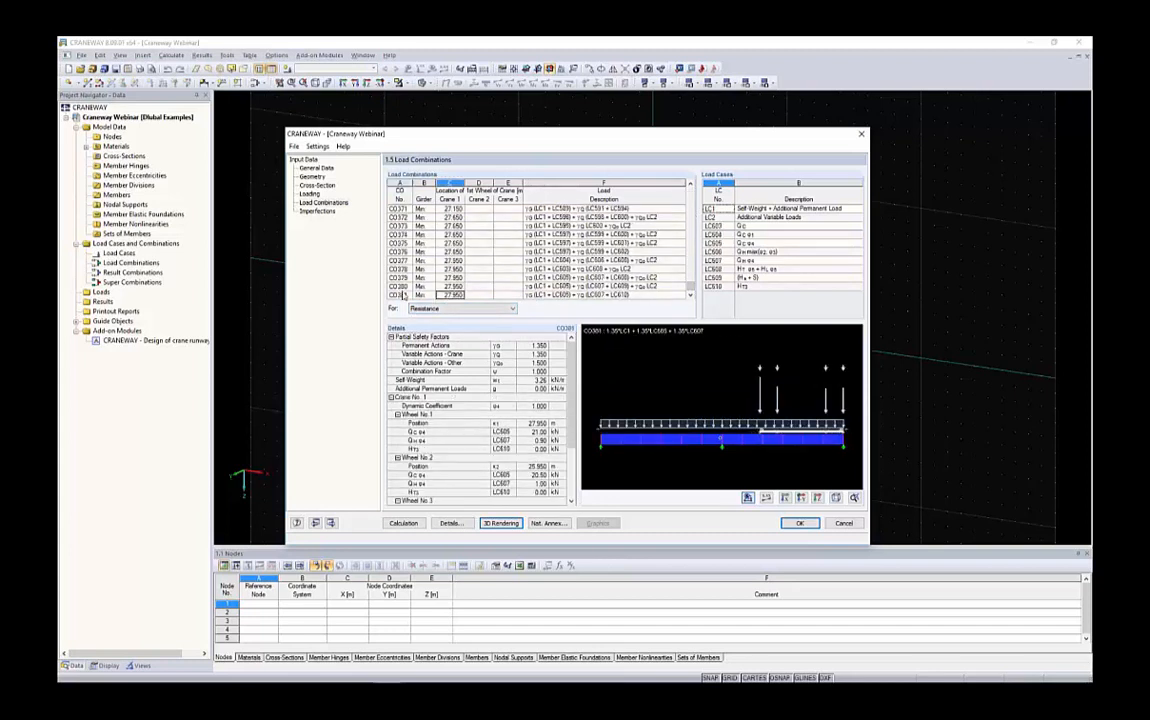
left_click_drag(603, 296, 433, 297)
left_click(568, 295)
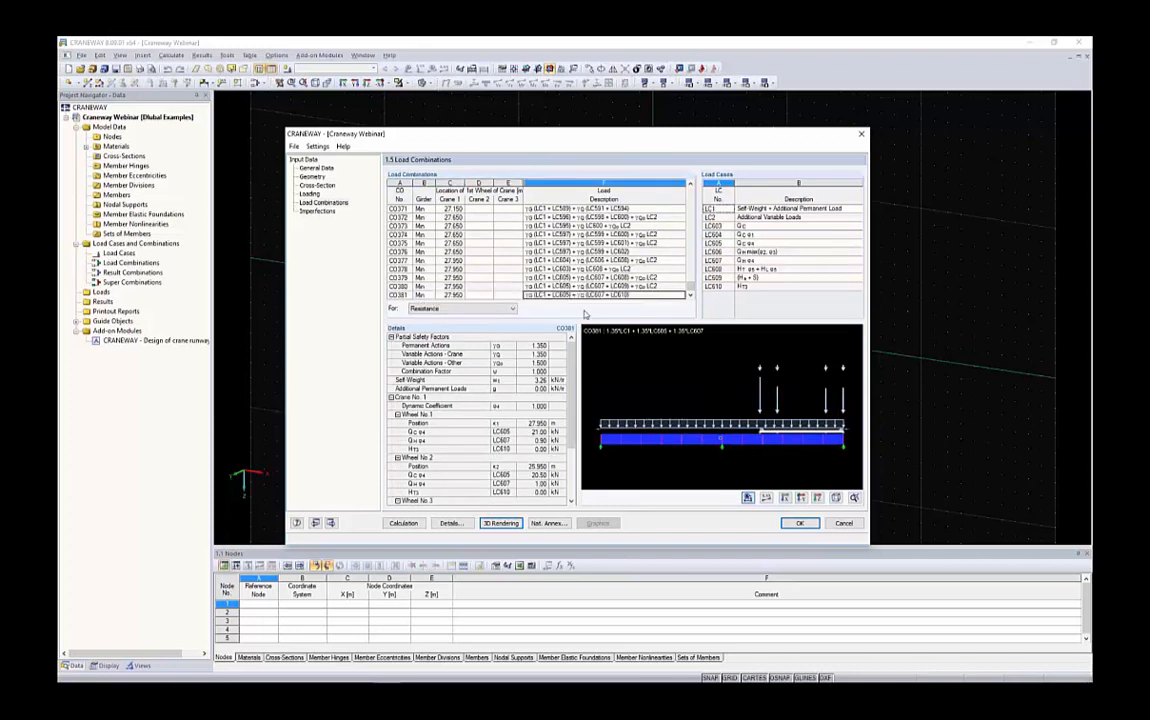
scroll(432, 364, "down", 3)
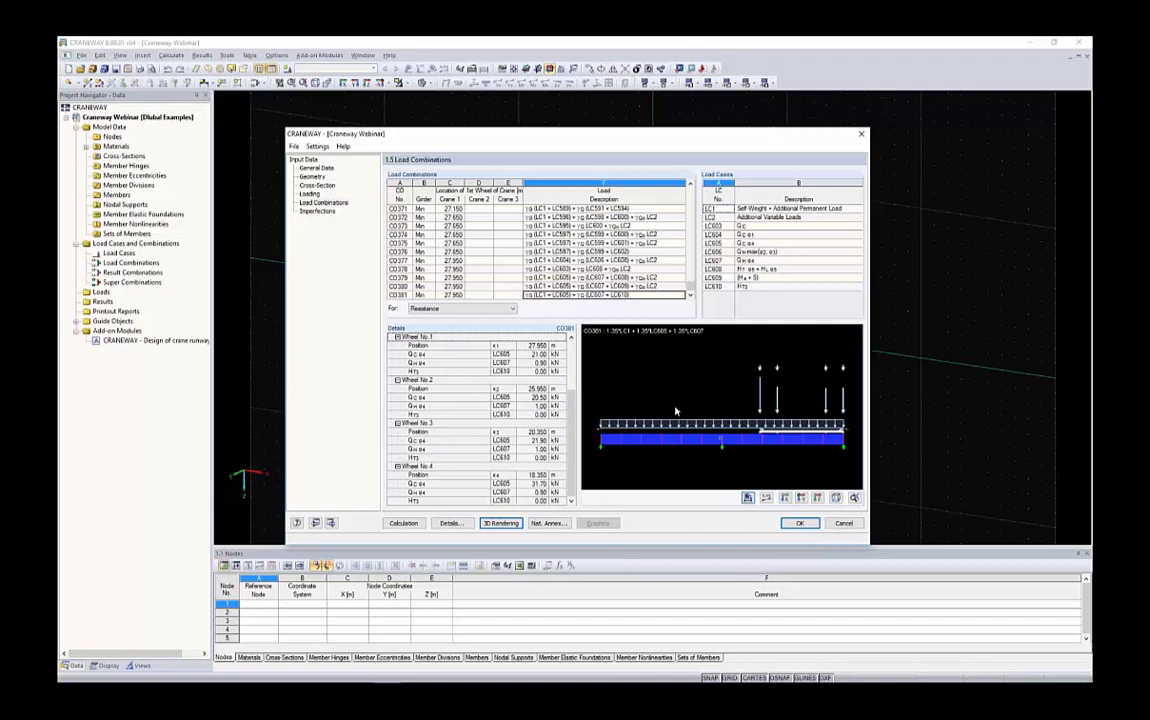
left_click_drag(690, 286, 690, 259)
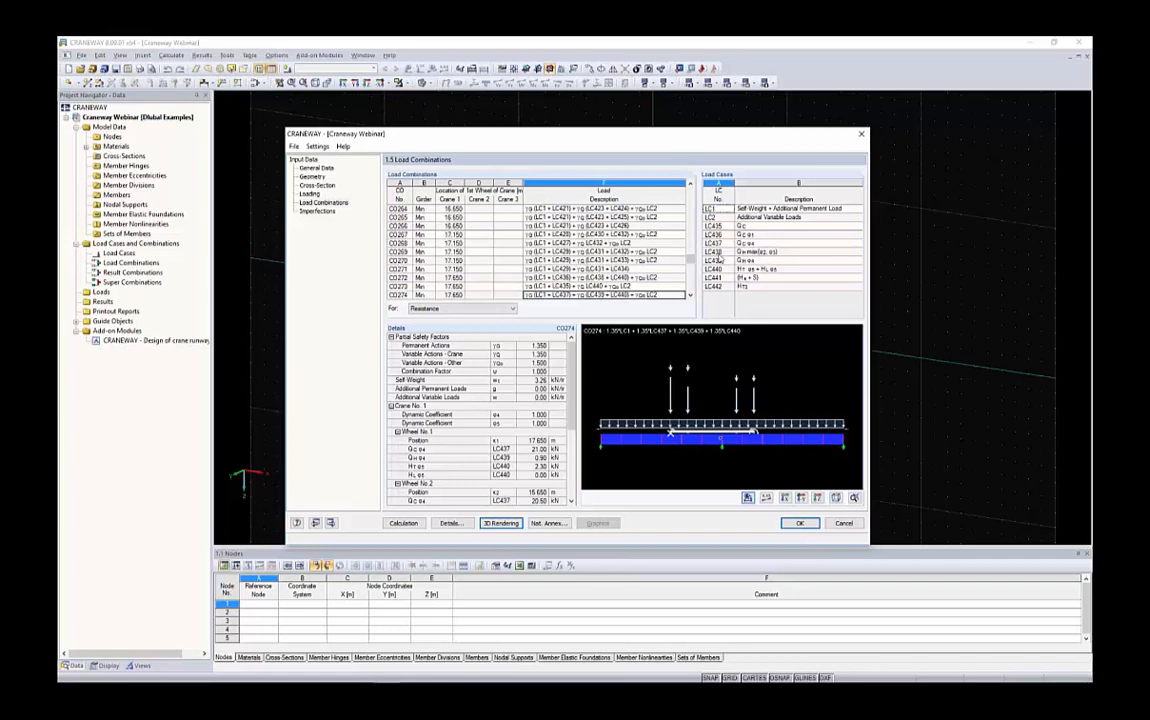
left_click_drag(691, 260, 690, 190)
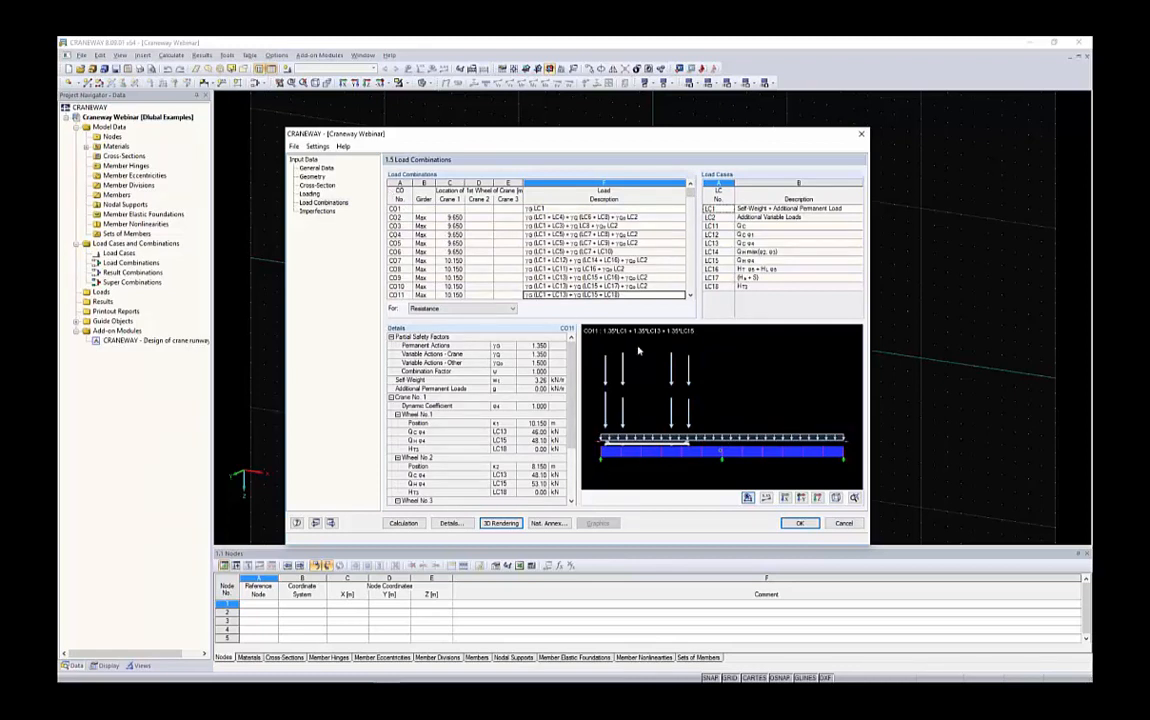
left_click_drag(746, 142, 743, 130)
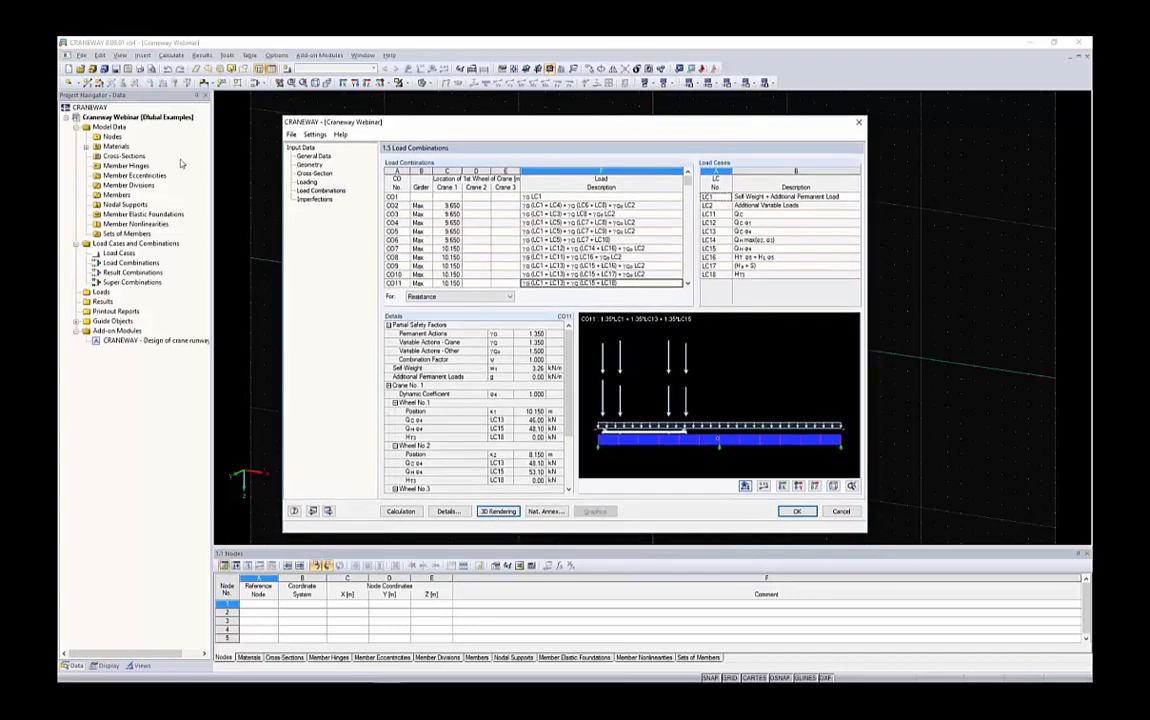
Open the Imperfections page and keep automatic calculation with the eigenvalue method
left_click(316, 200)
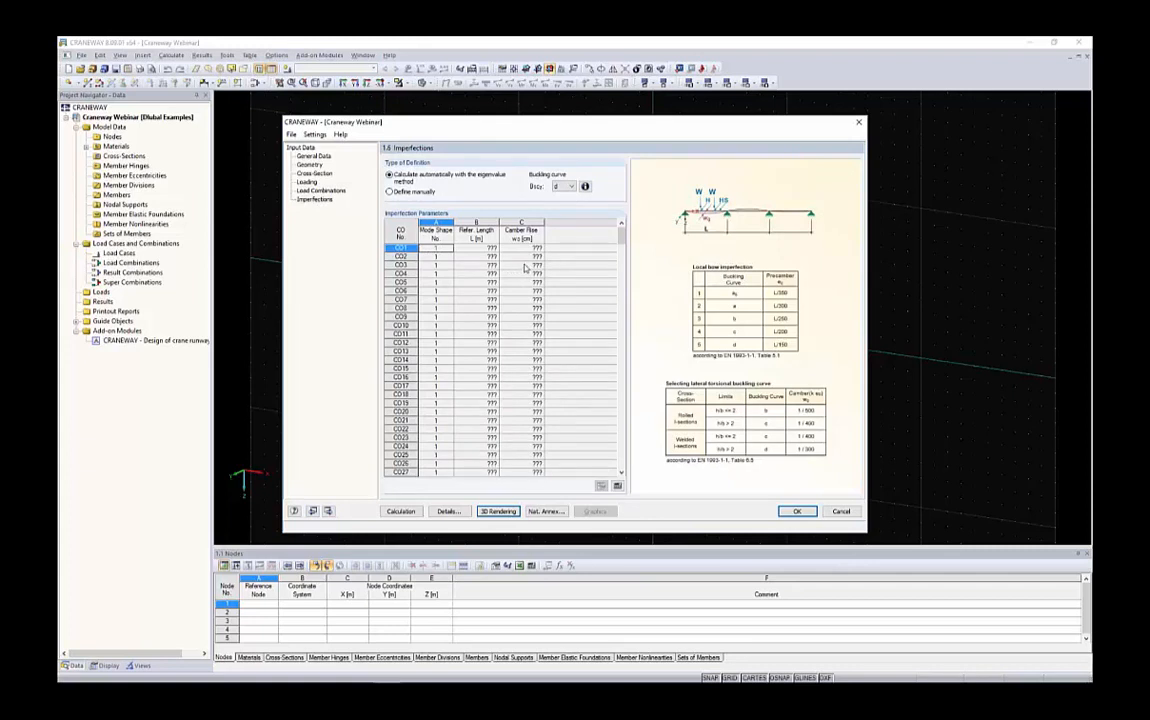
left_click(389, 191)
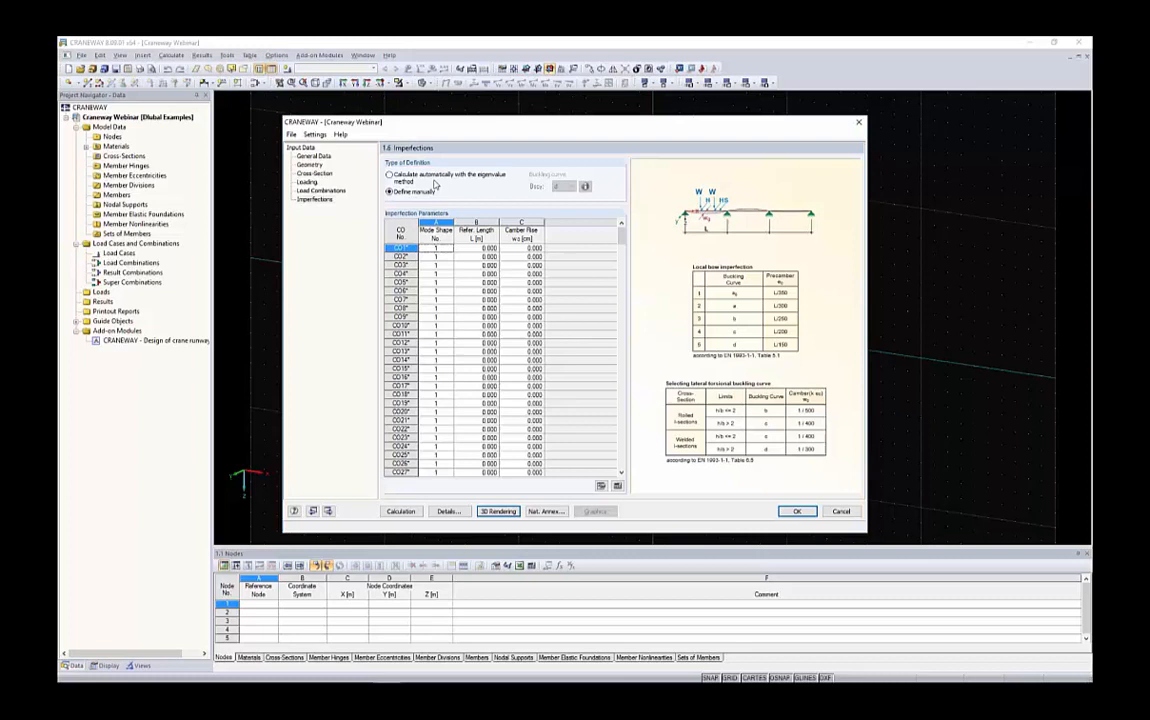
left_click(389, 174)
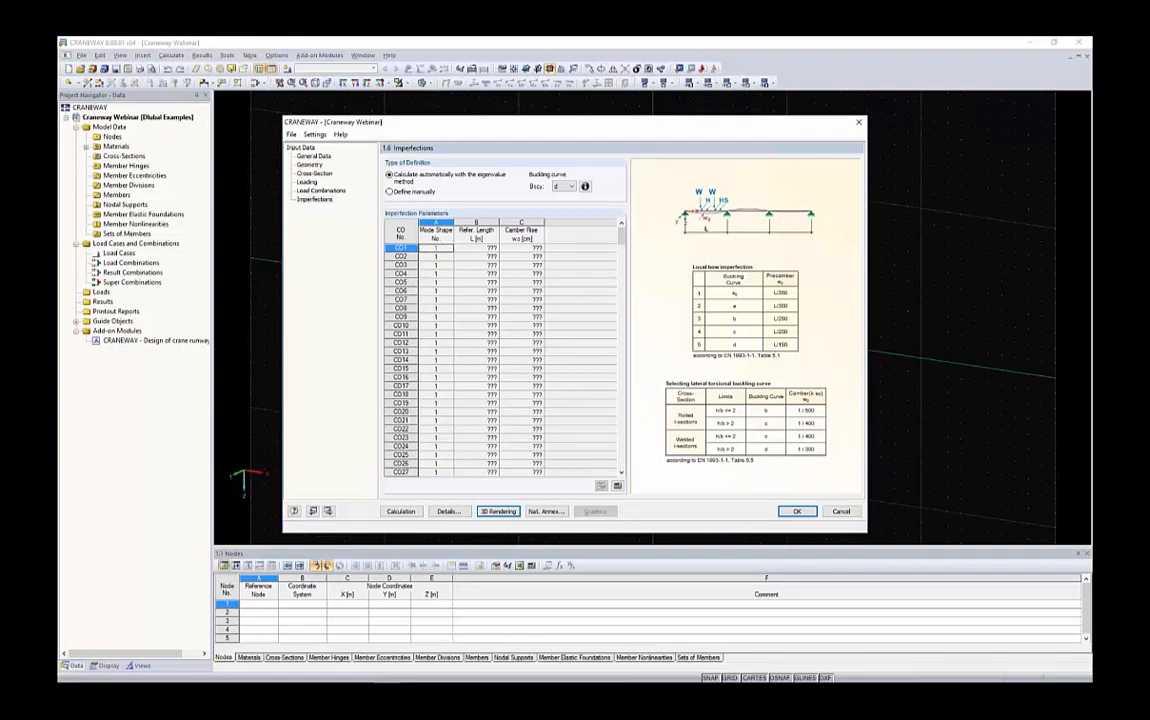
Run the calculation, allow the number of eigenvalues to be increased automatically, and open the Design Summary
left_click(400, 511)
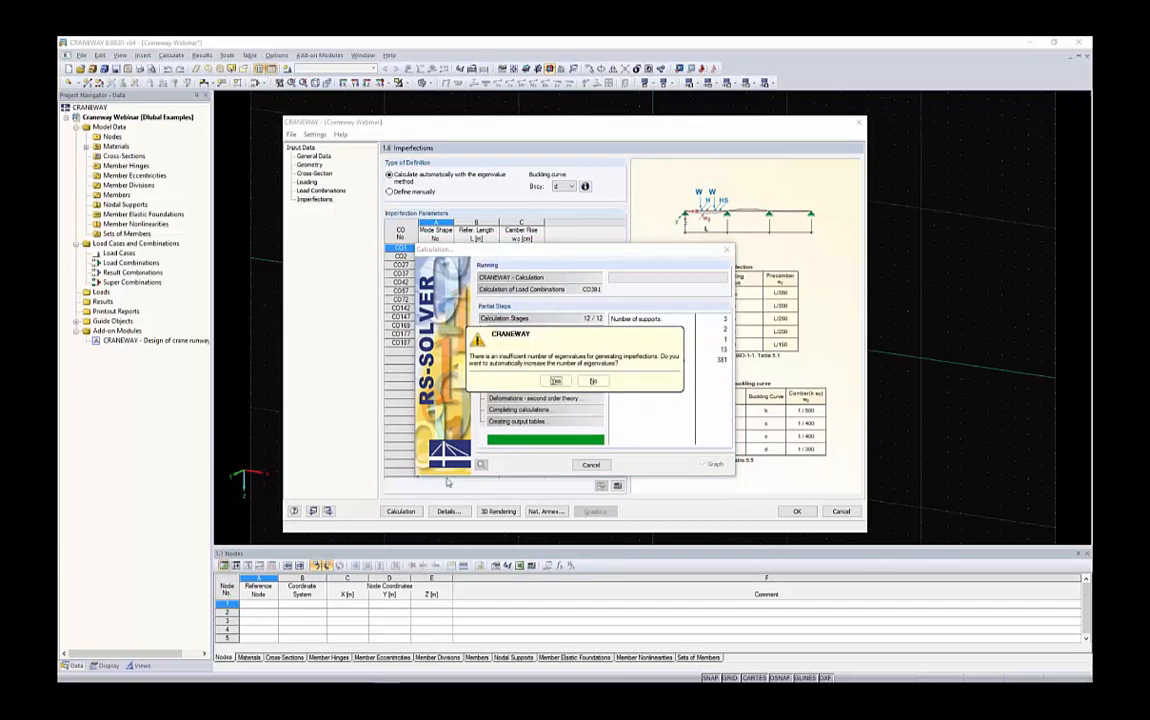
left_click_drag(517, 339, 331, 317)
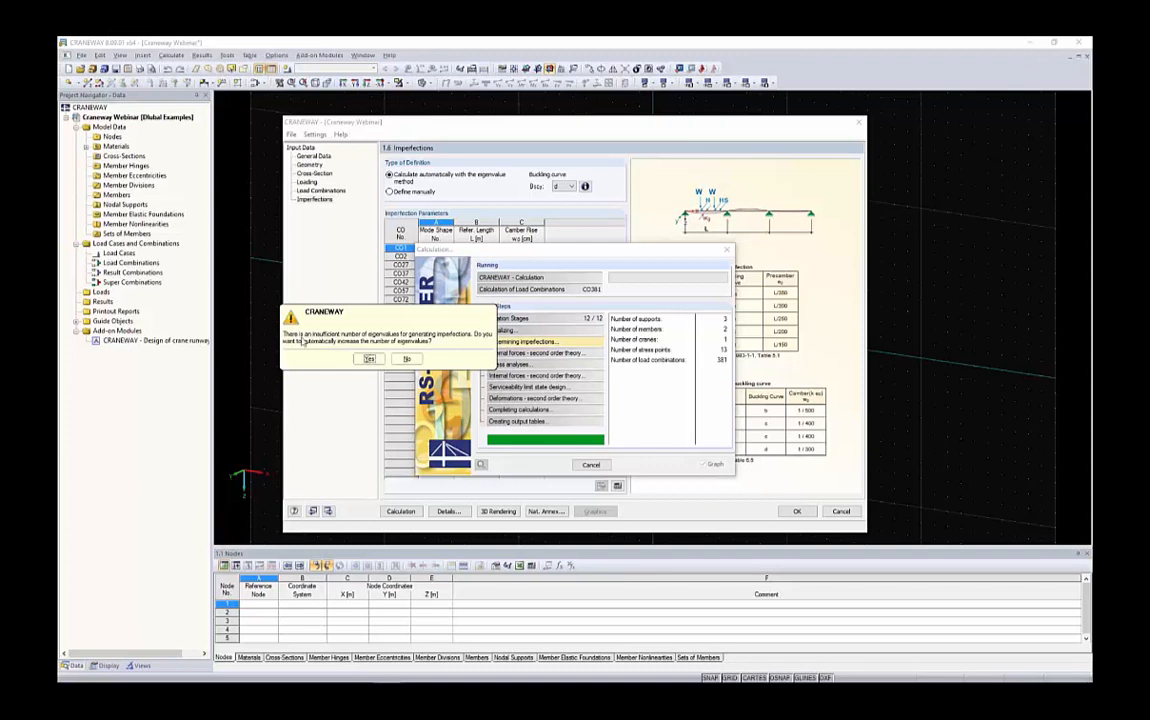
left_click(369, 358)
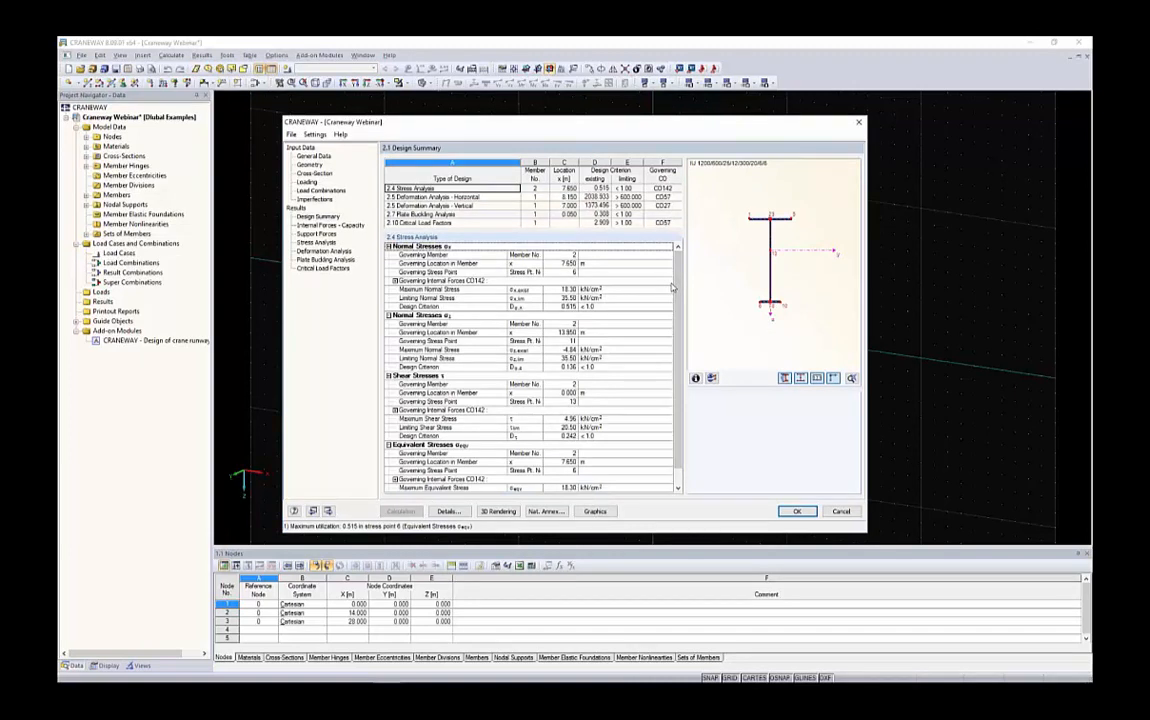
left_click(318, 216)
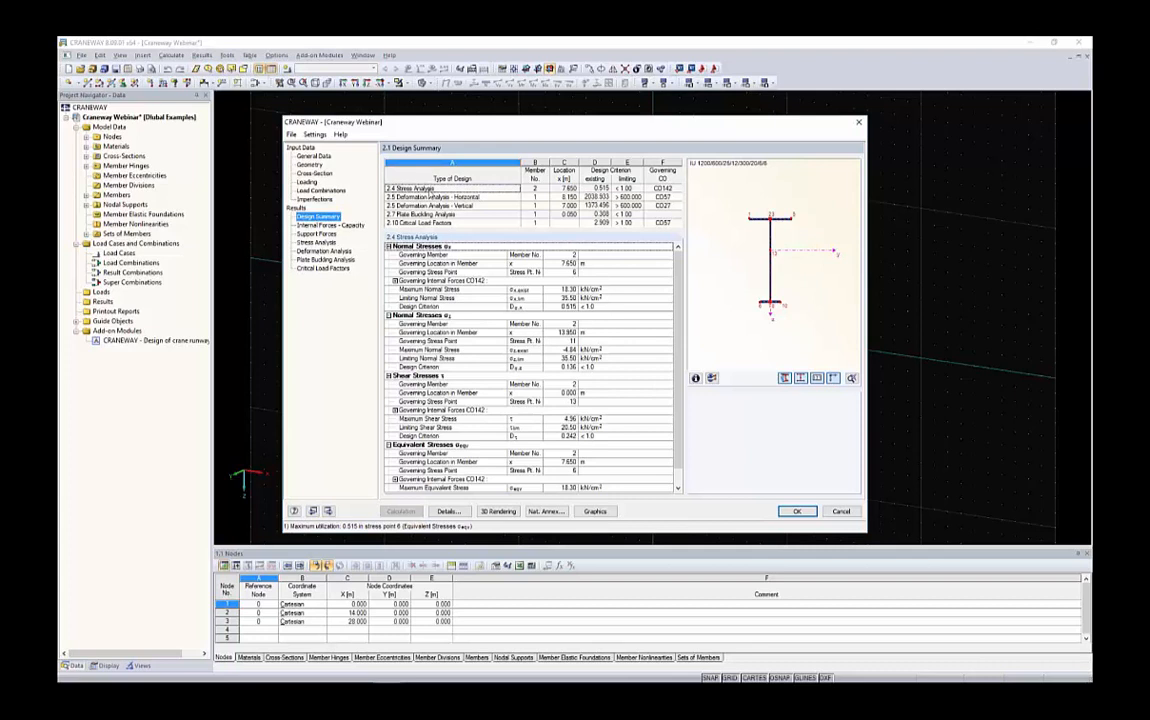
Review the design summary rows and the stress analysis details for the governing member
left_click(430, 190)
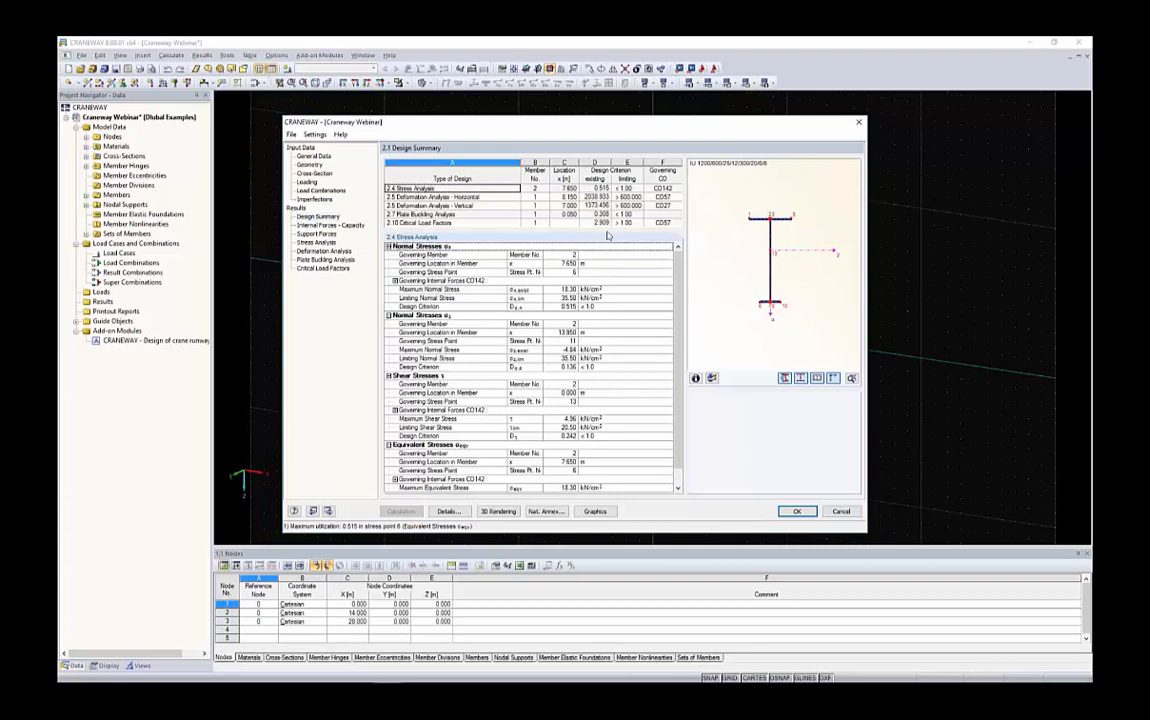
left_click(598, 188)
left_click_drag(618, 191, 612, 189)
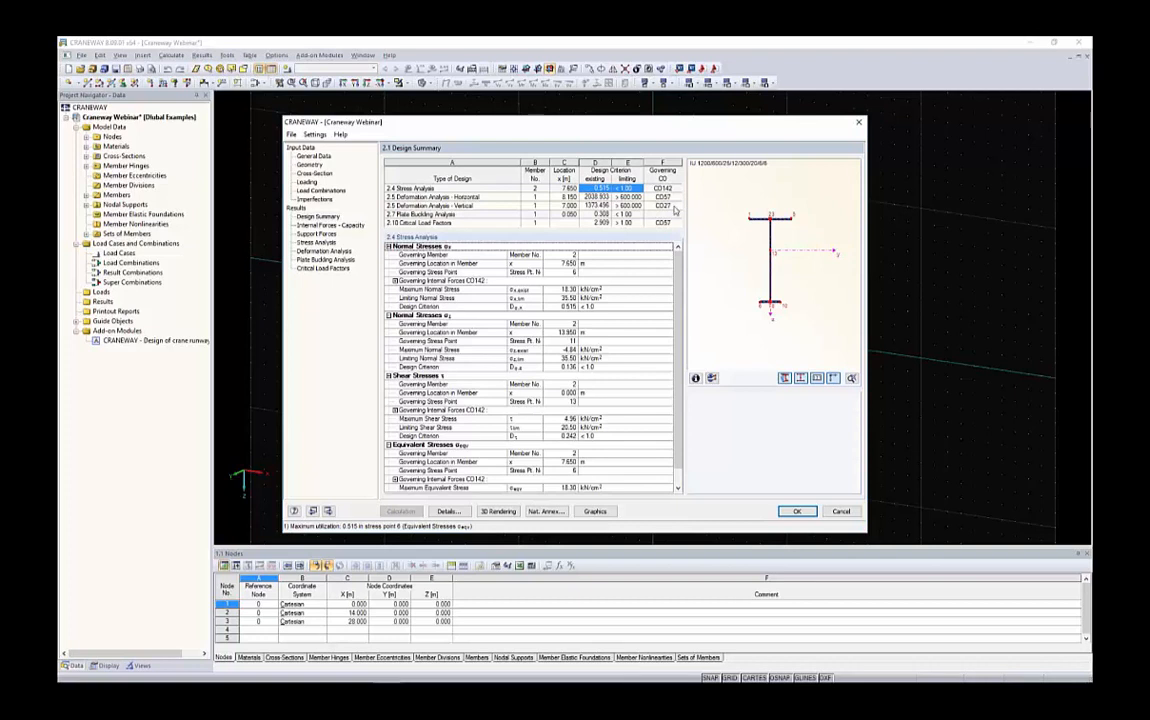
left_click_drag(660, 190, 576, 190)
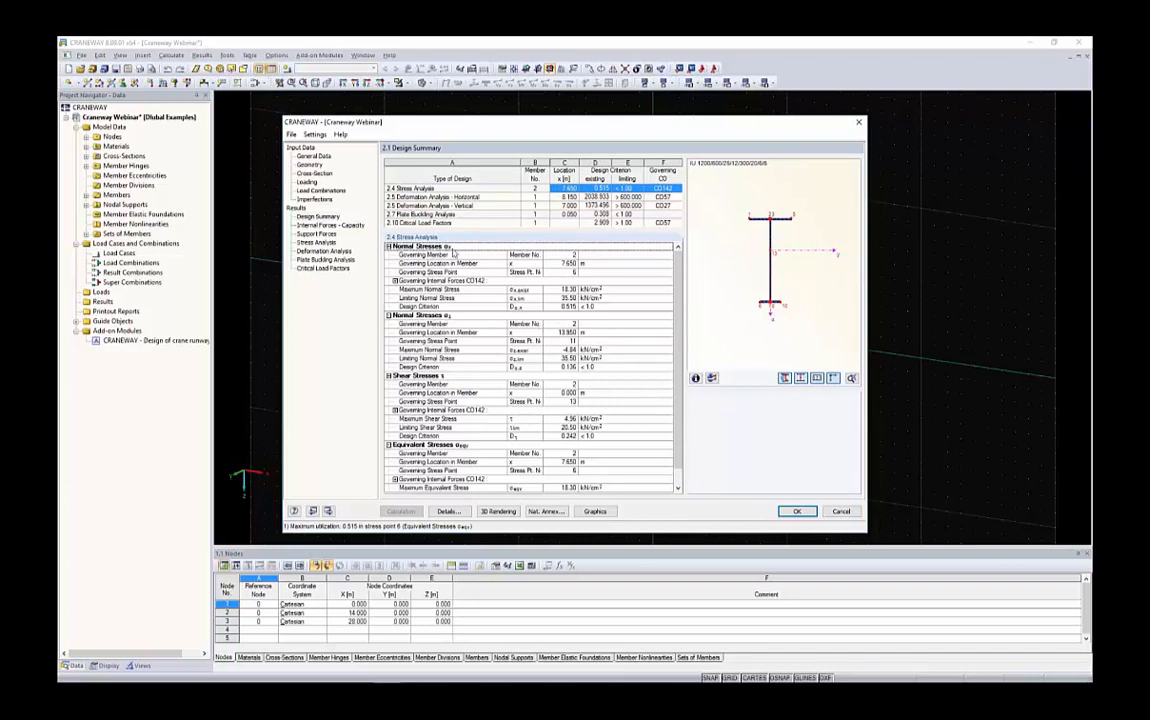
left_click_drag(457, 385, 557, 436)
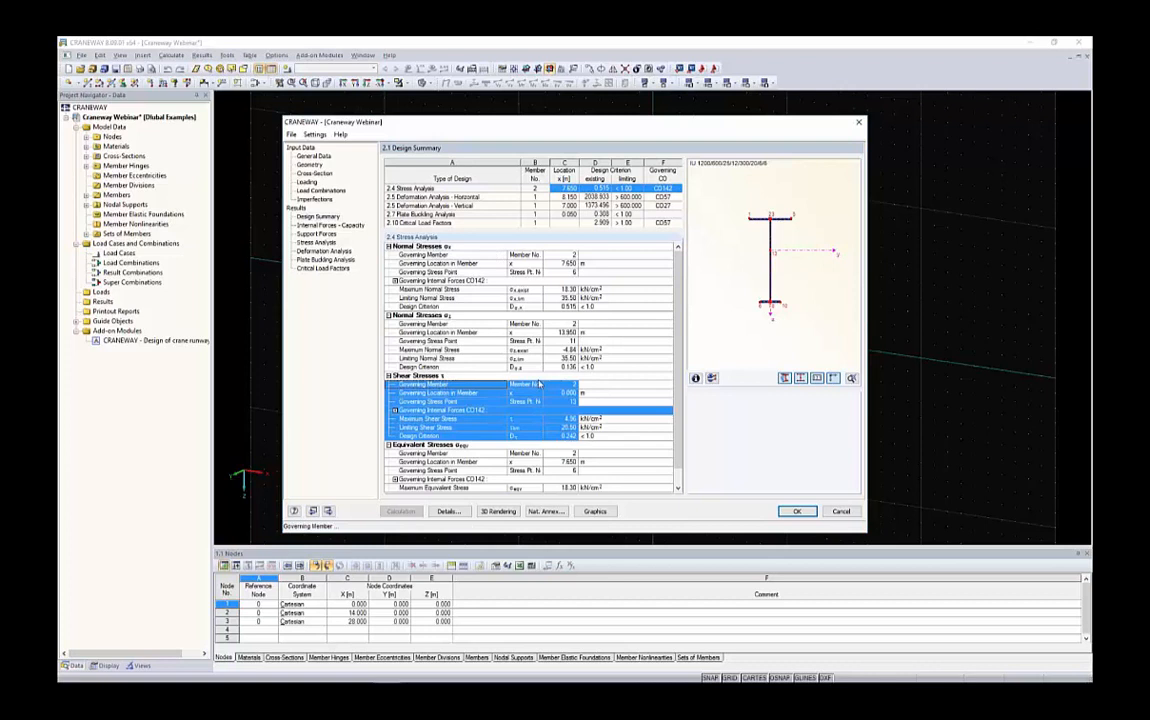
scroll(529, 425, "down", 1)
left_click_drag(535, 488, 434, 437)
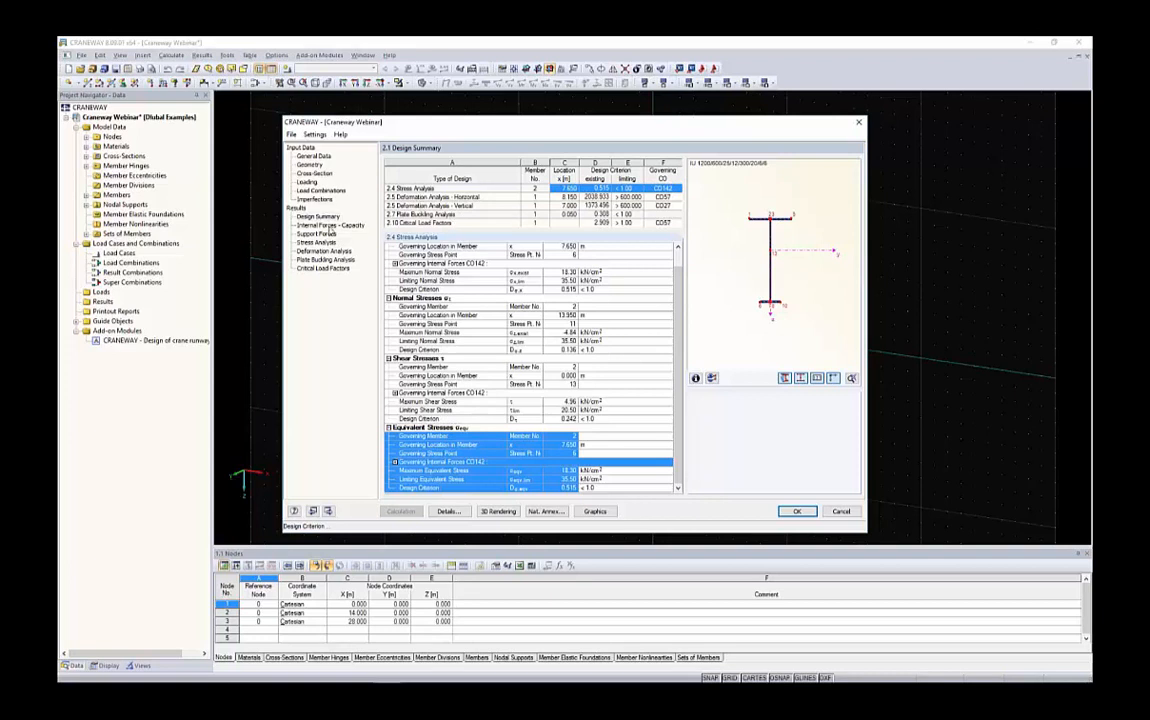
Browse the internal forces capacity and support forces result tables
left_click(330, 226)
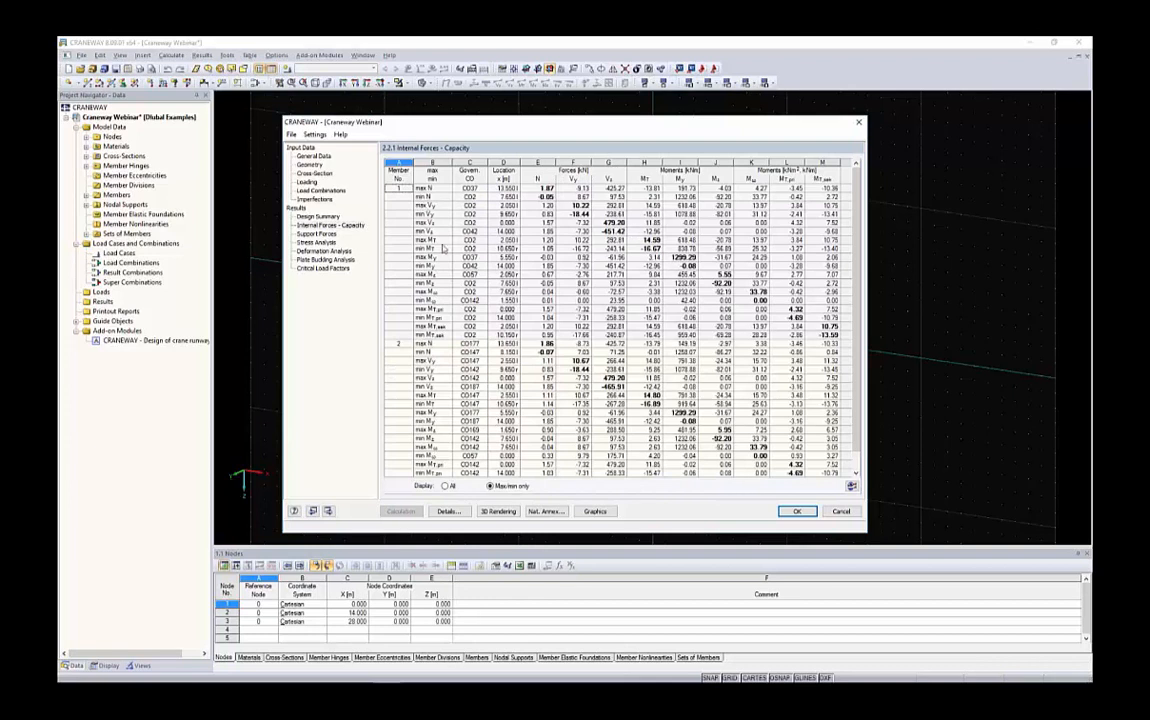
left_click(316, 233)
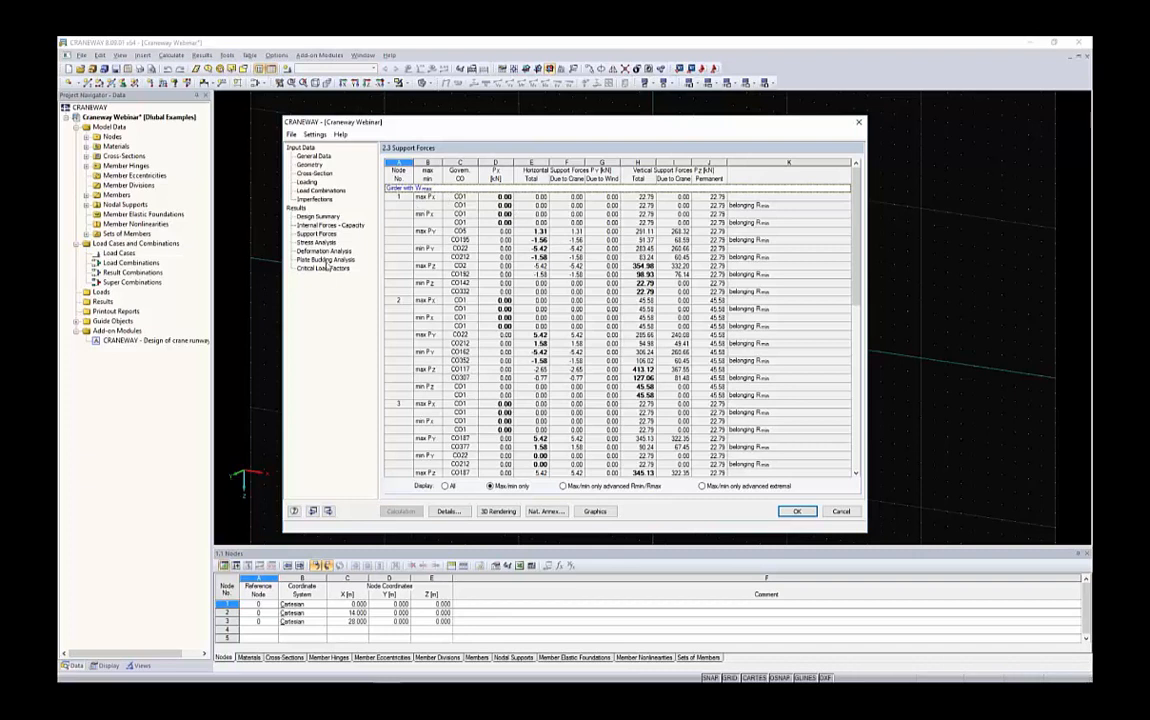
left_click(291, 134)
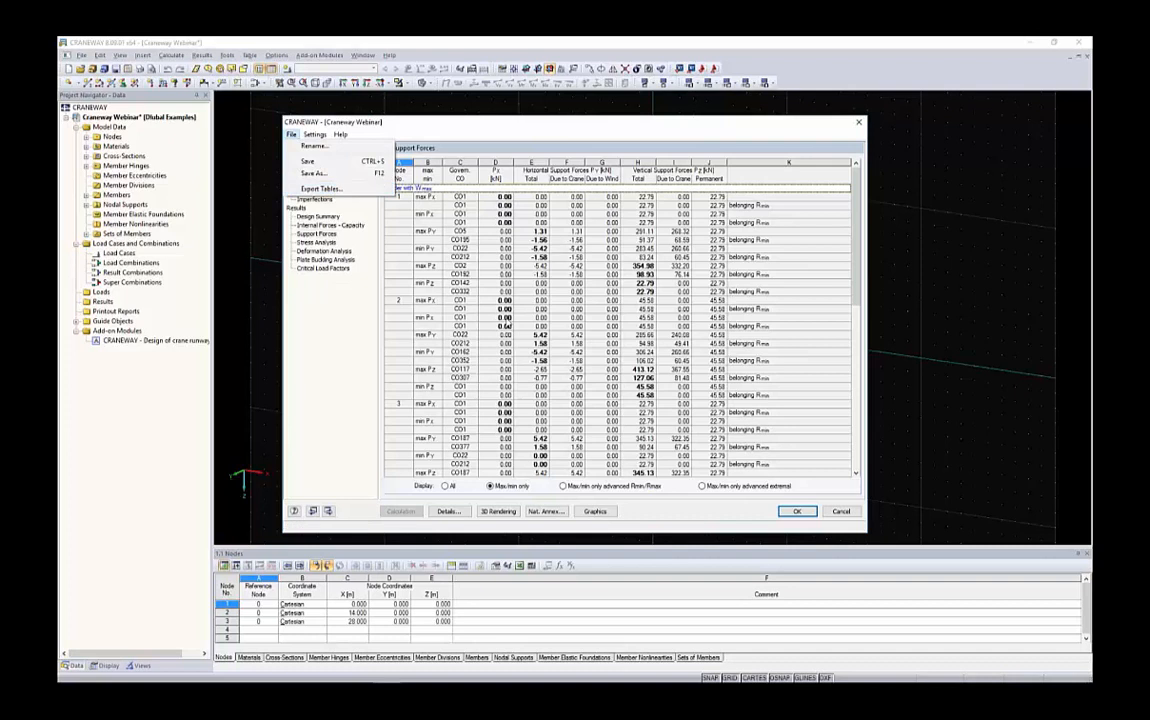
left_click(503, 318)
left_click_drag(426, 202, 700, 312)
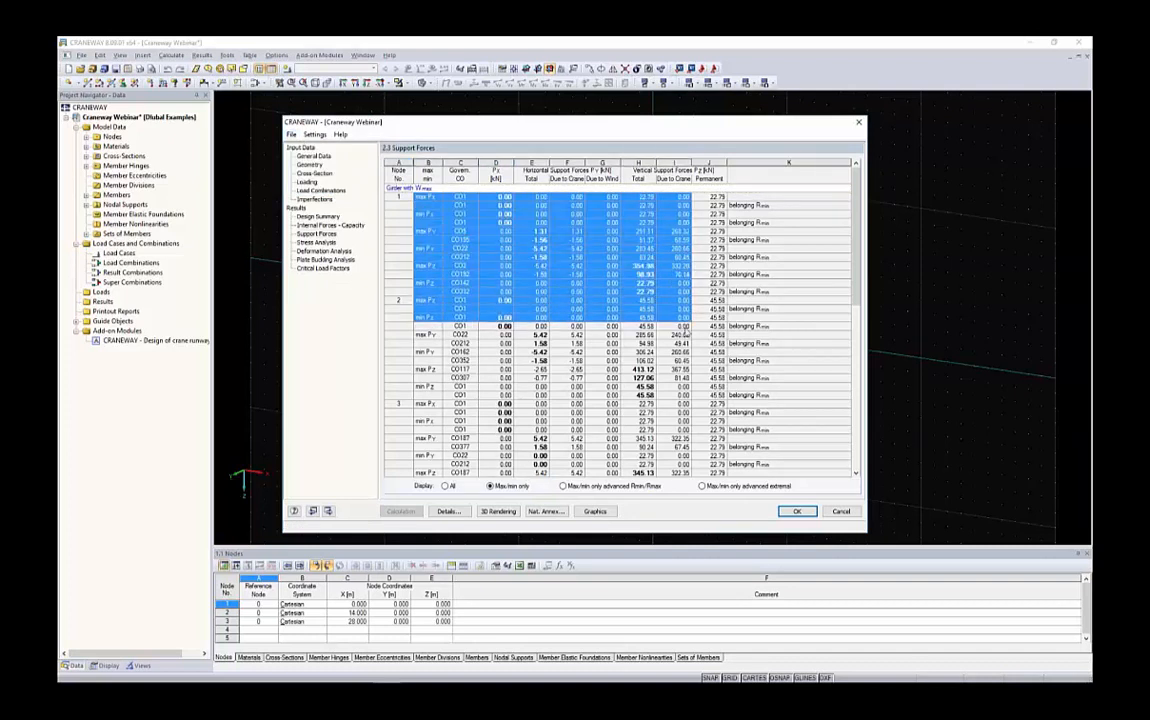
left_click(684, 327)
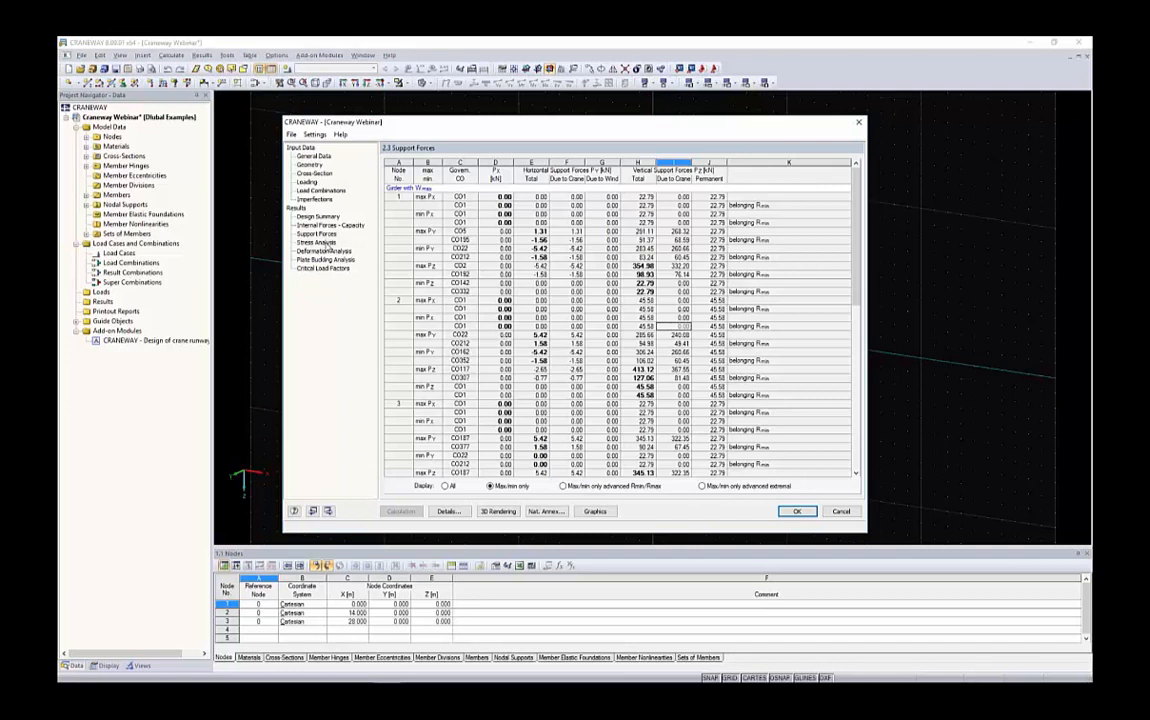
Examine the stress analysis by location, plate buckling and critical load factor pages, then return to the design summary
left_click(318, 242)
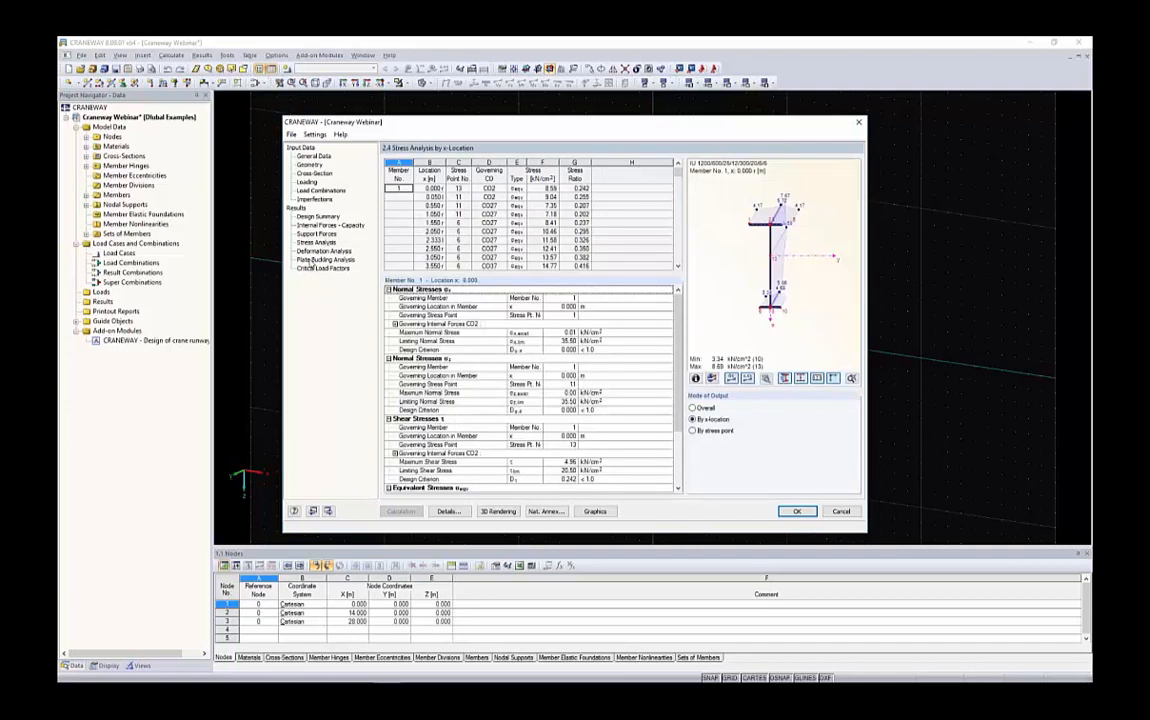
left_click(333, 259)
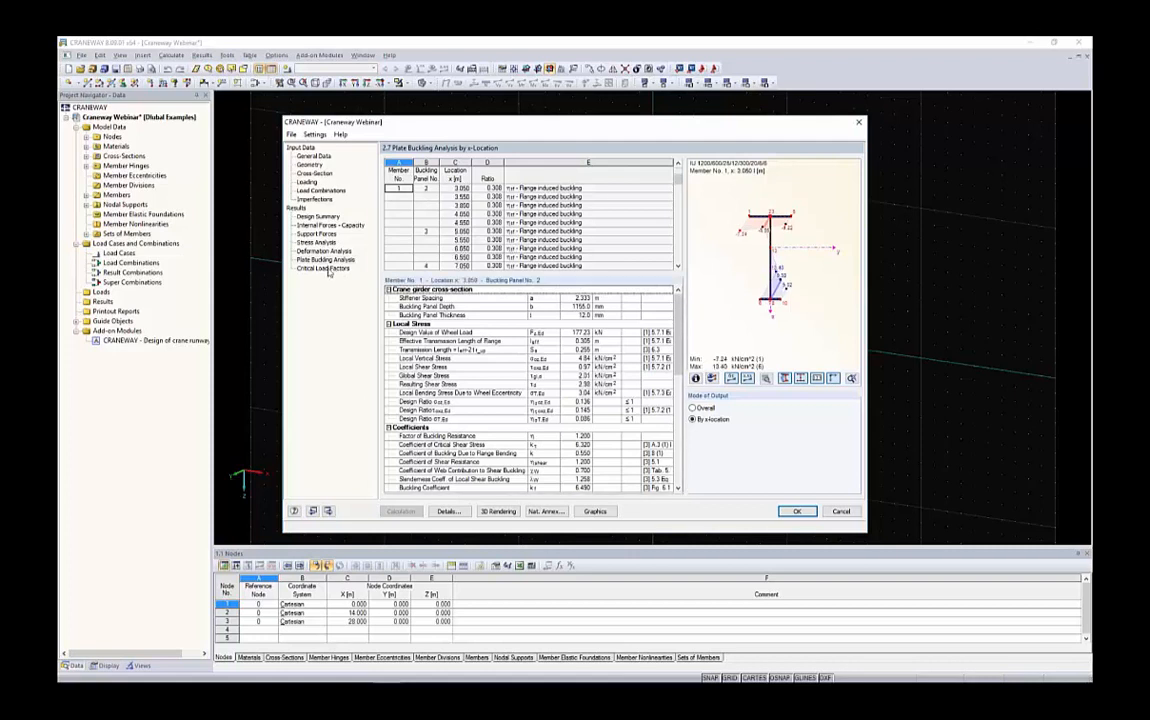
left_click(326, 269)
left_click_drag(440, 188, 410, 287)
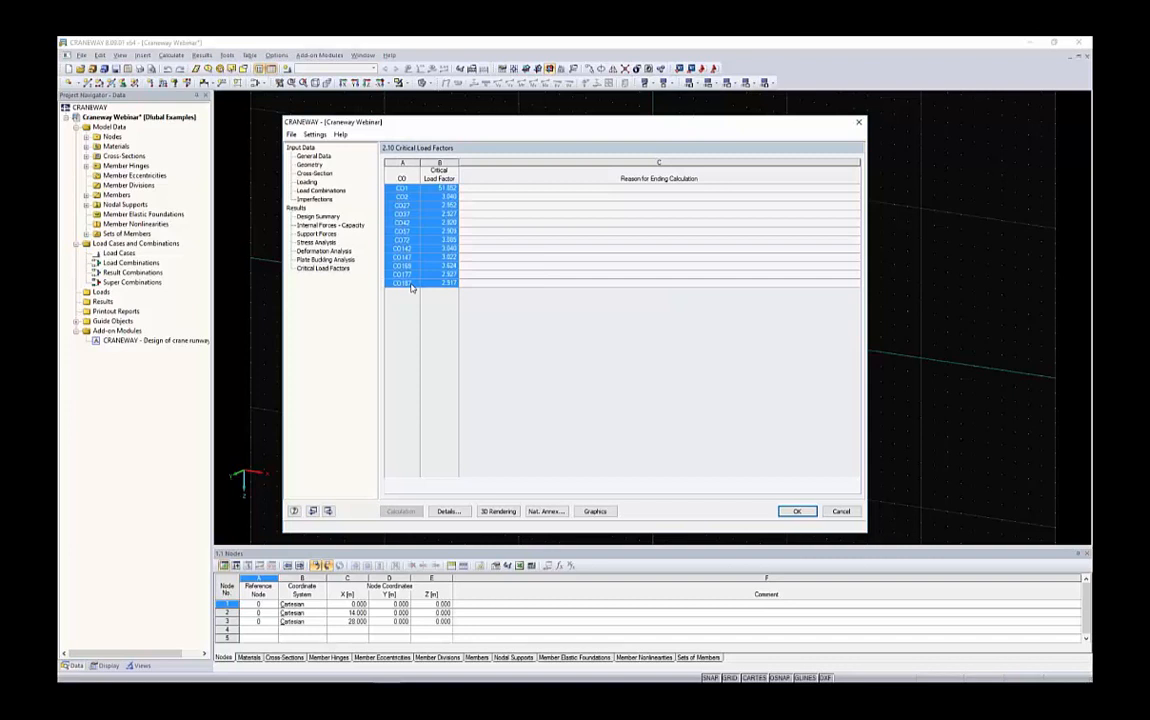
left_click(408, 284)
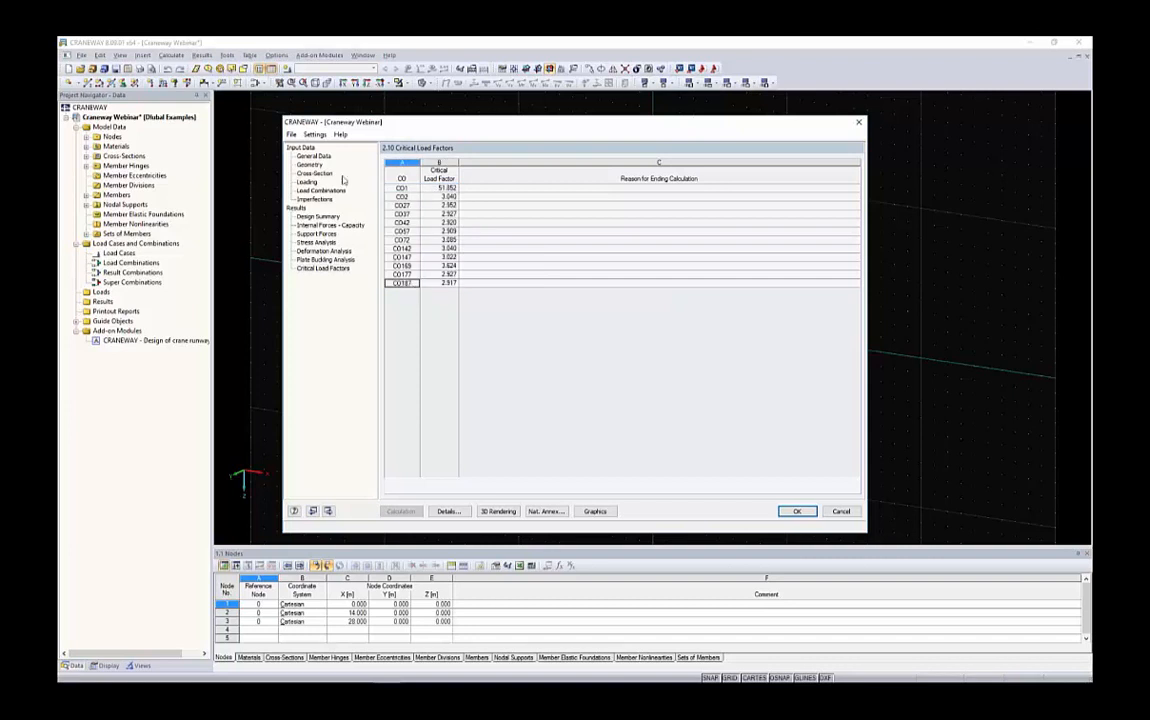
left_click(300, 216)
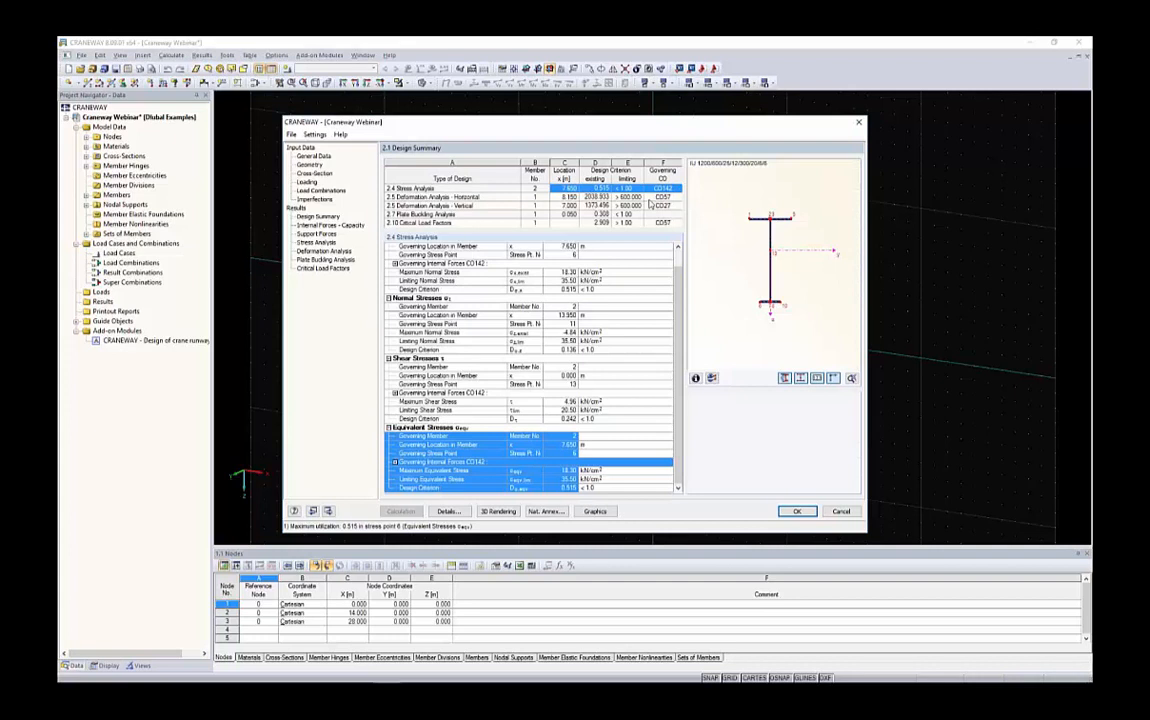
On the cross-section page, enable fatigue design and weld seam design for the welded girder
left_click(316, 174)
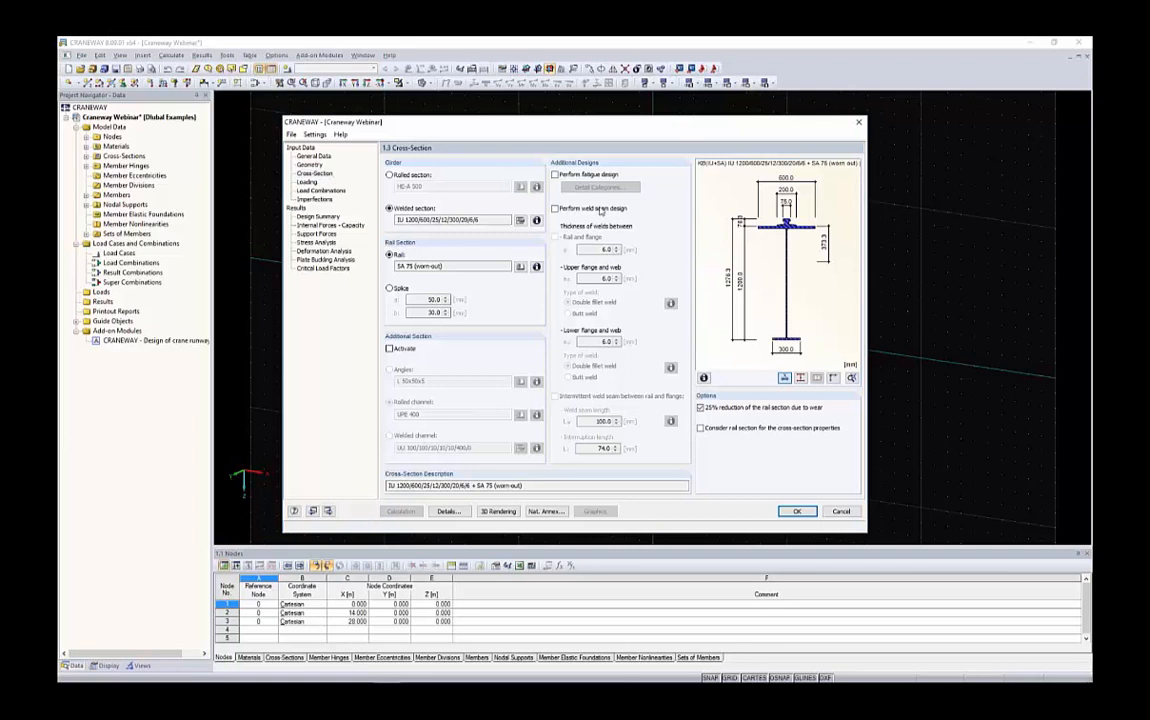
left_click(555, 174)
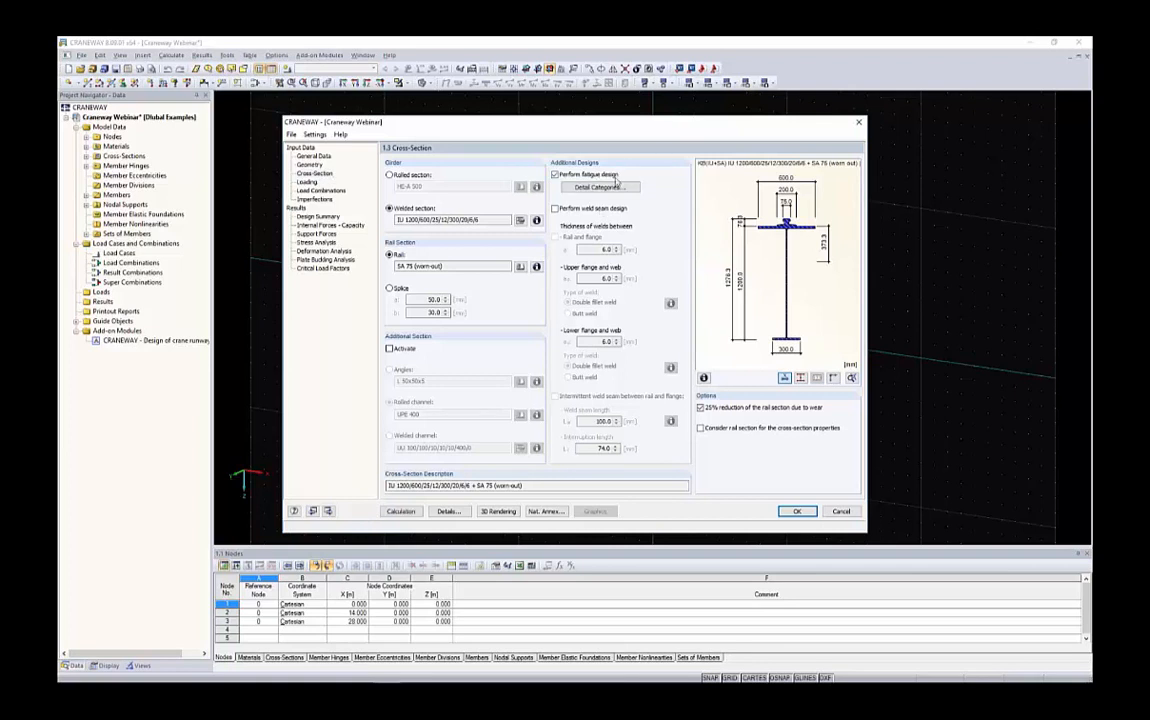
left_click(556, 208)
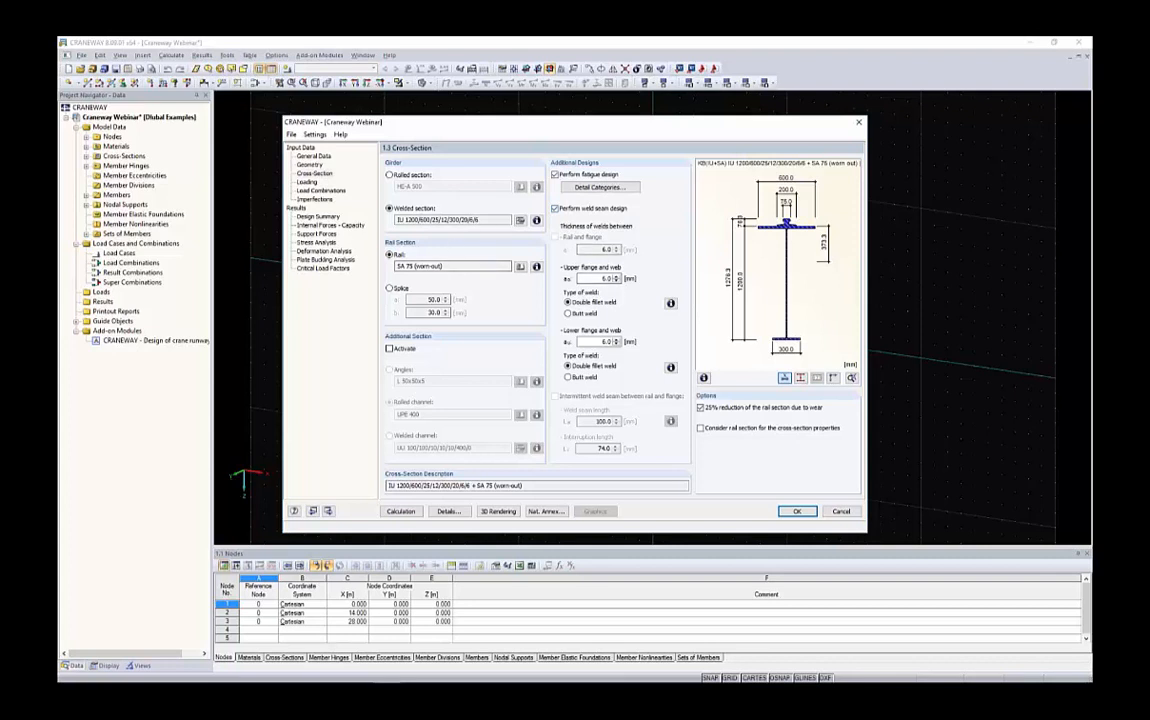
left_click_drag(469, 220, 483, 221)
double_click(608, 279)
double_click(609, 343)
Open the detail categories dialog, inspect the stress points and their detail categories, and accept them
left_click(598, 187)
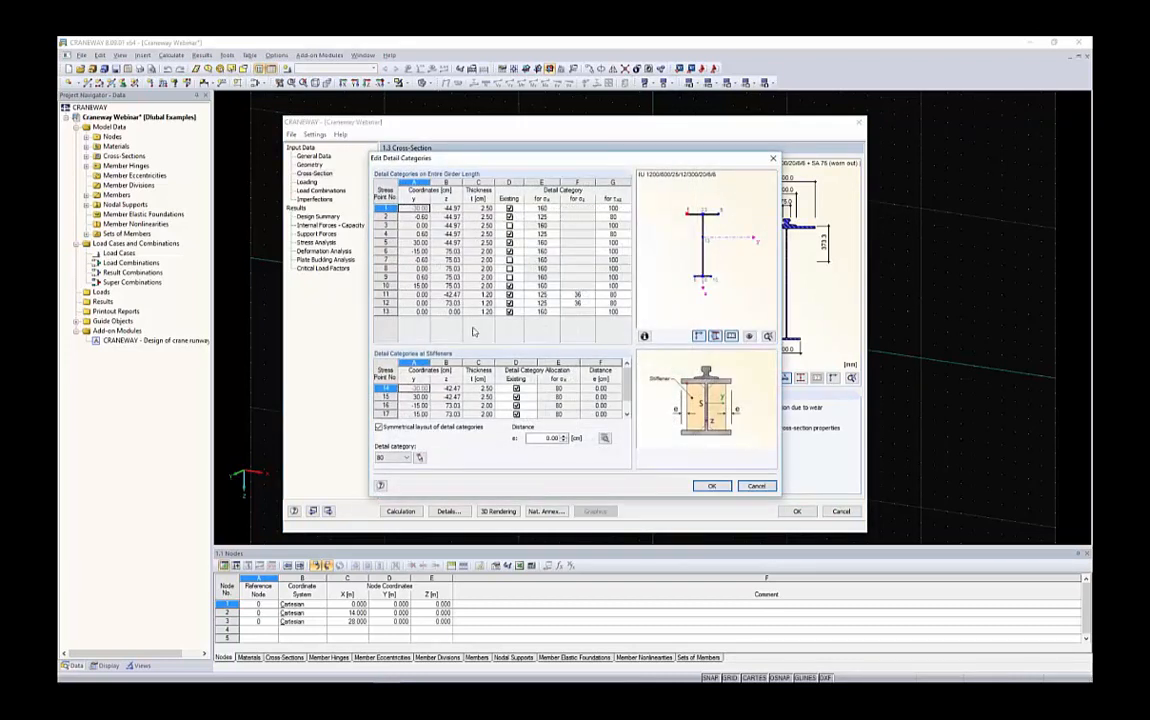
left_click(444, 219)
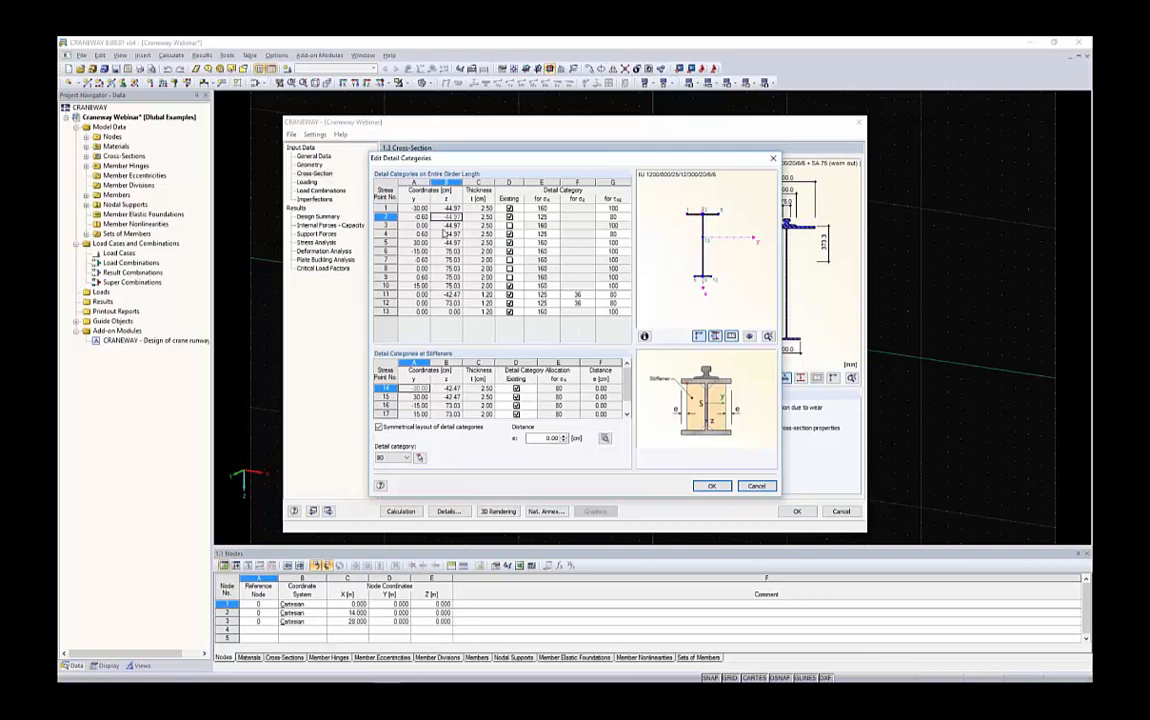
left_click(444, 228)
left_click(445, 250)
left_click(456, 294)
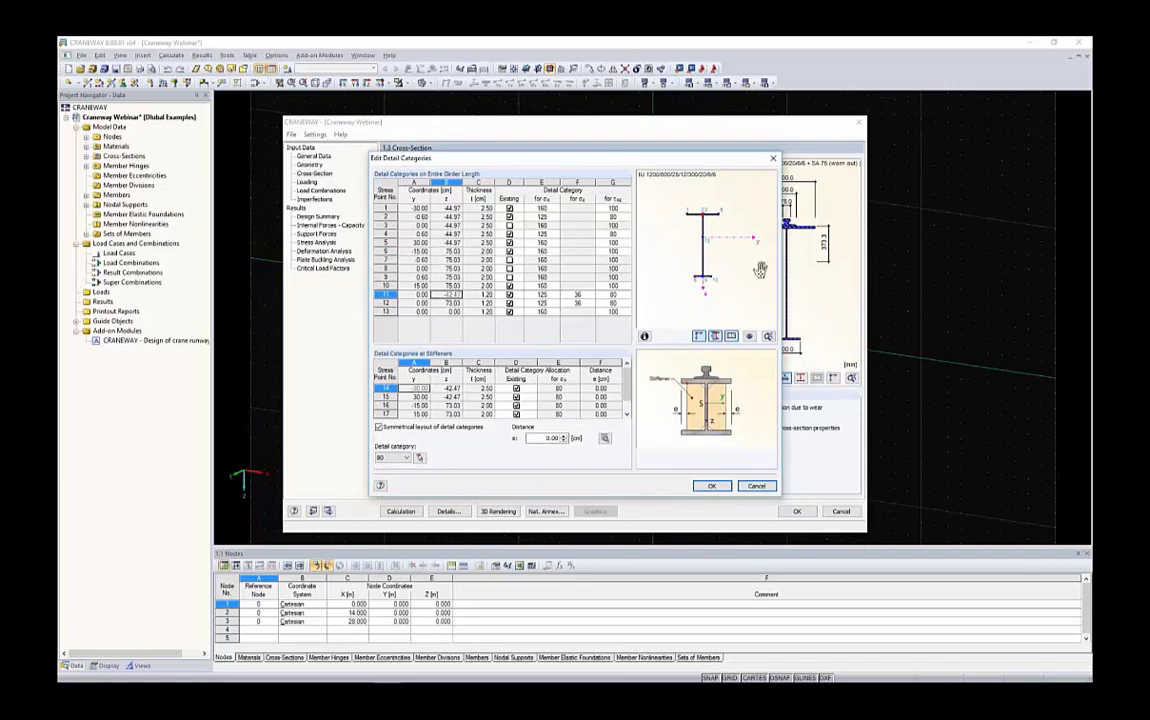
scroll(706, 209, "up", 2)
scroll(704, 209, "up", 4)
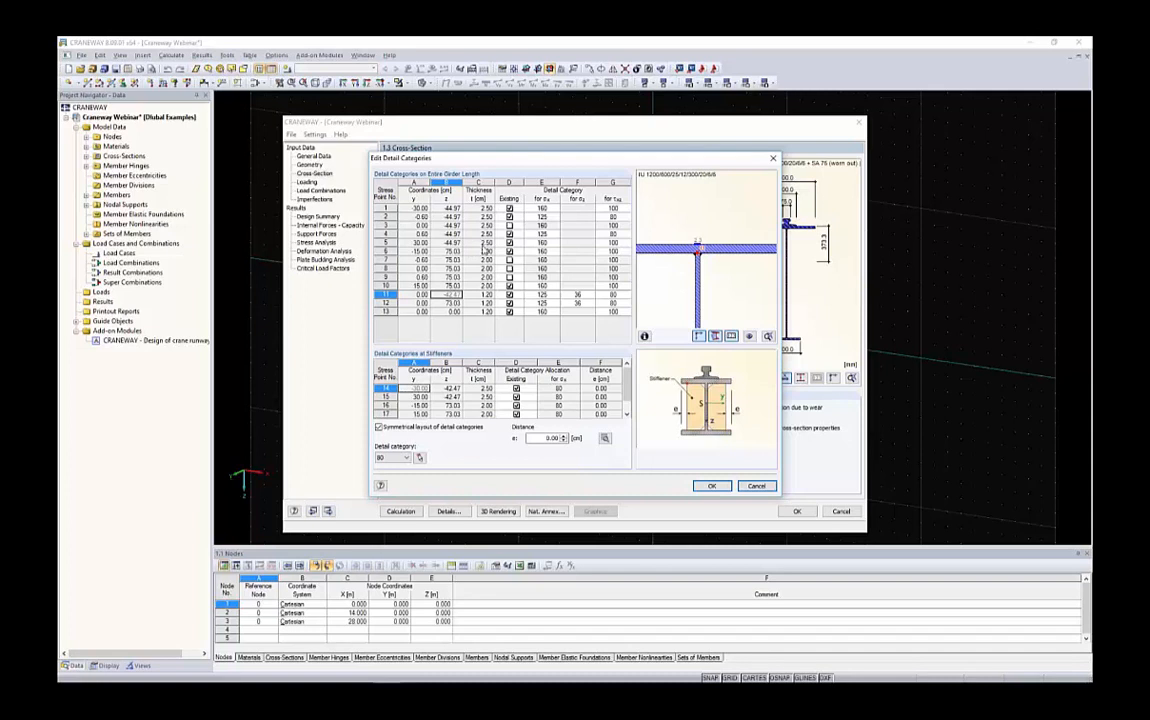
left_click(711, 485)
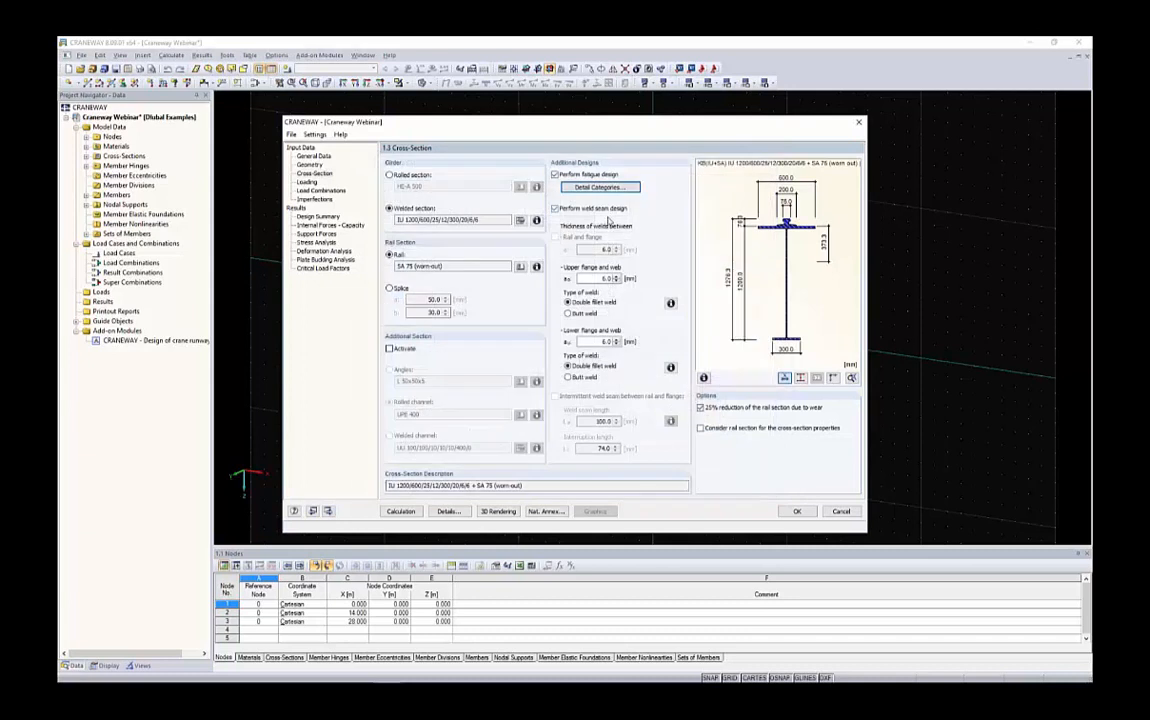
Rerun the calculation and review the fatigue design results and damage values in the design summary
left_click(400, 511)
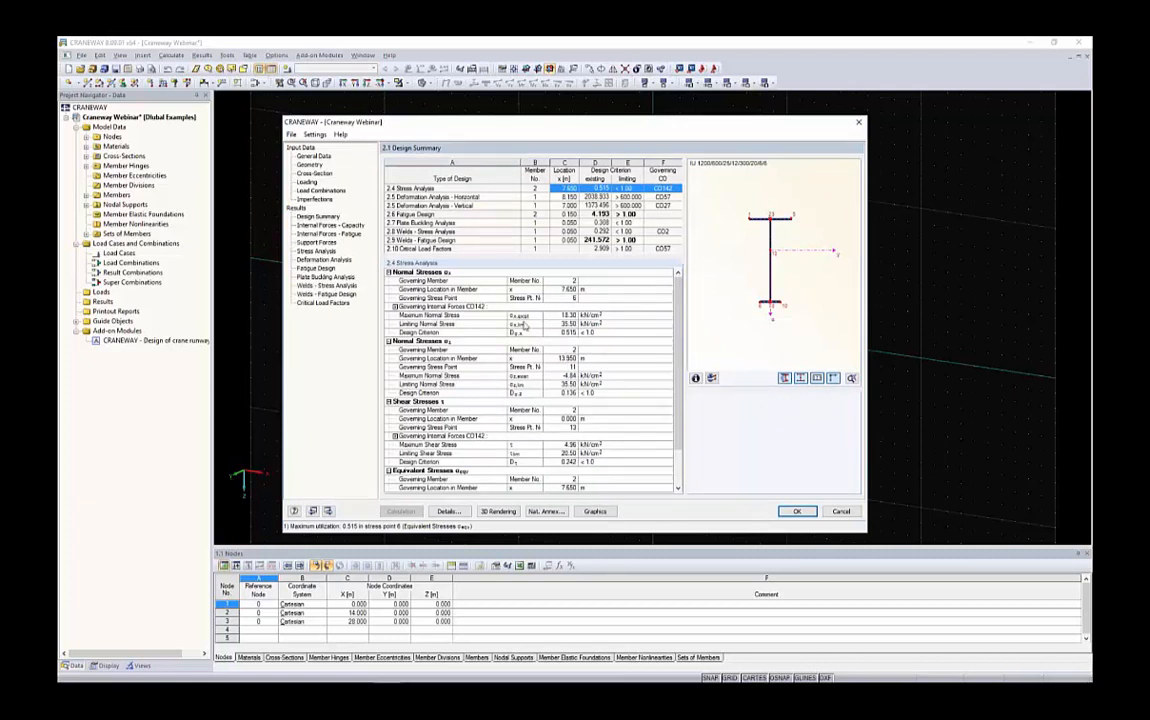
left_click(628, 215)
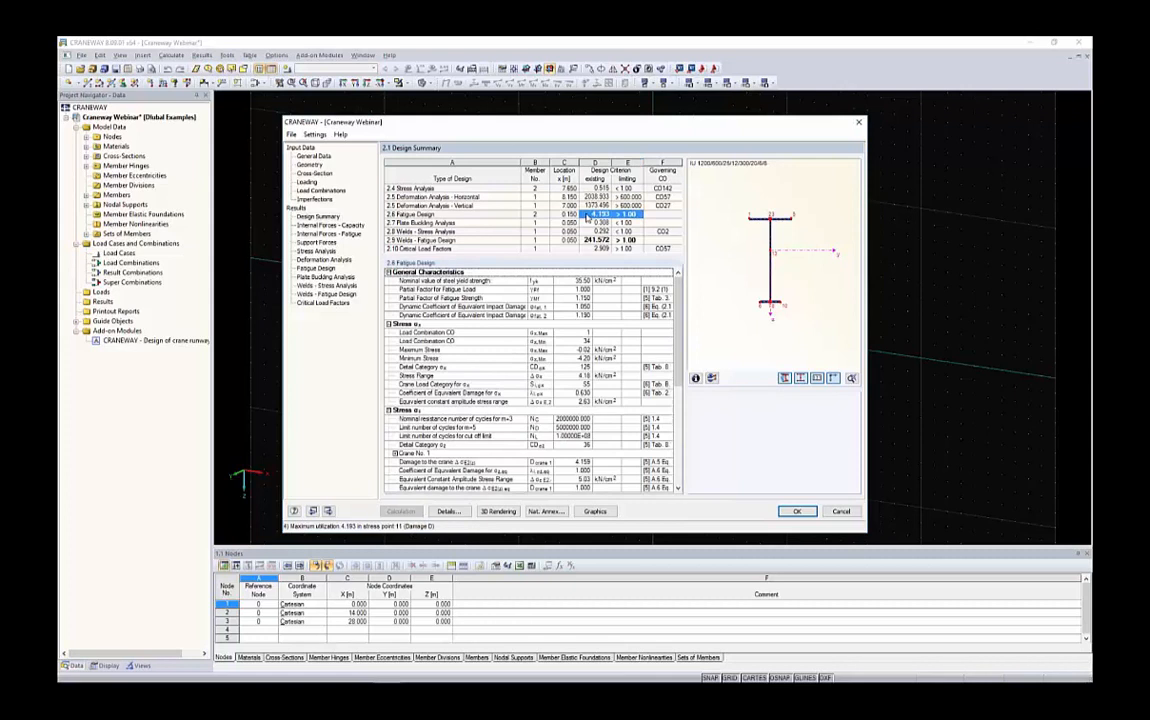
left_click(622, 218)
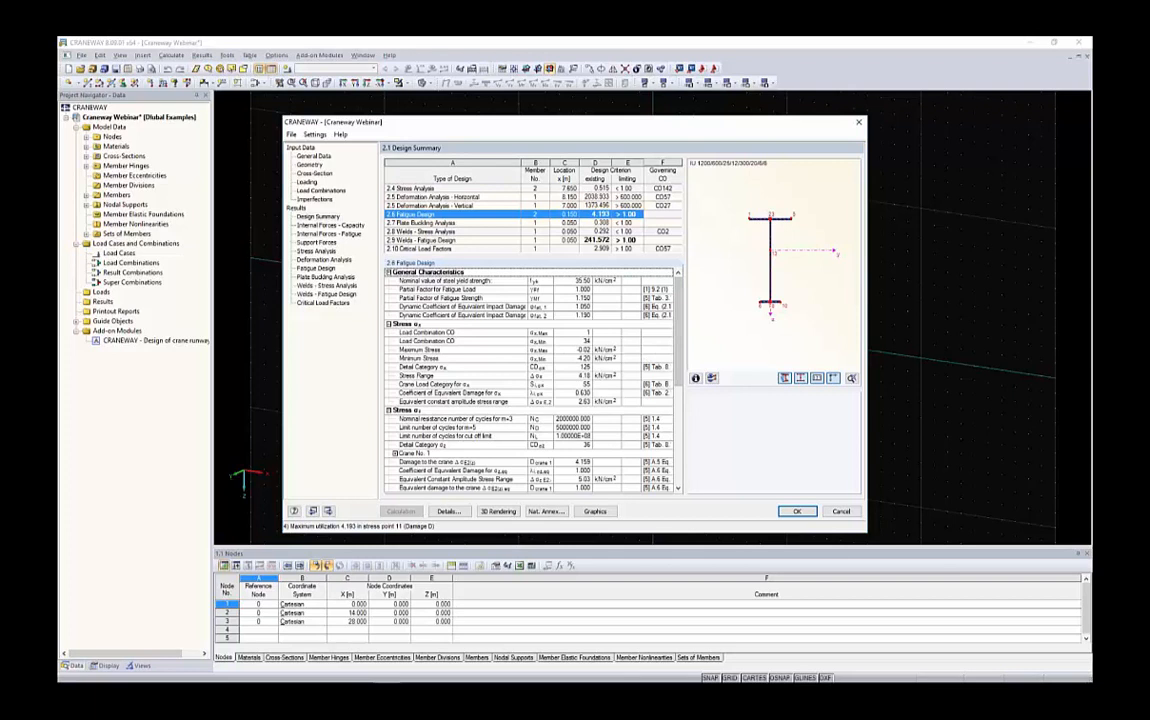
scroll(530, 380, "down", 1)
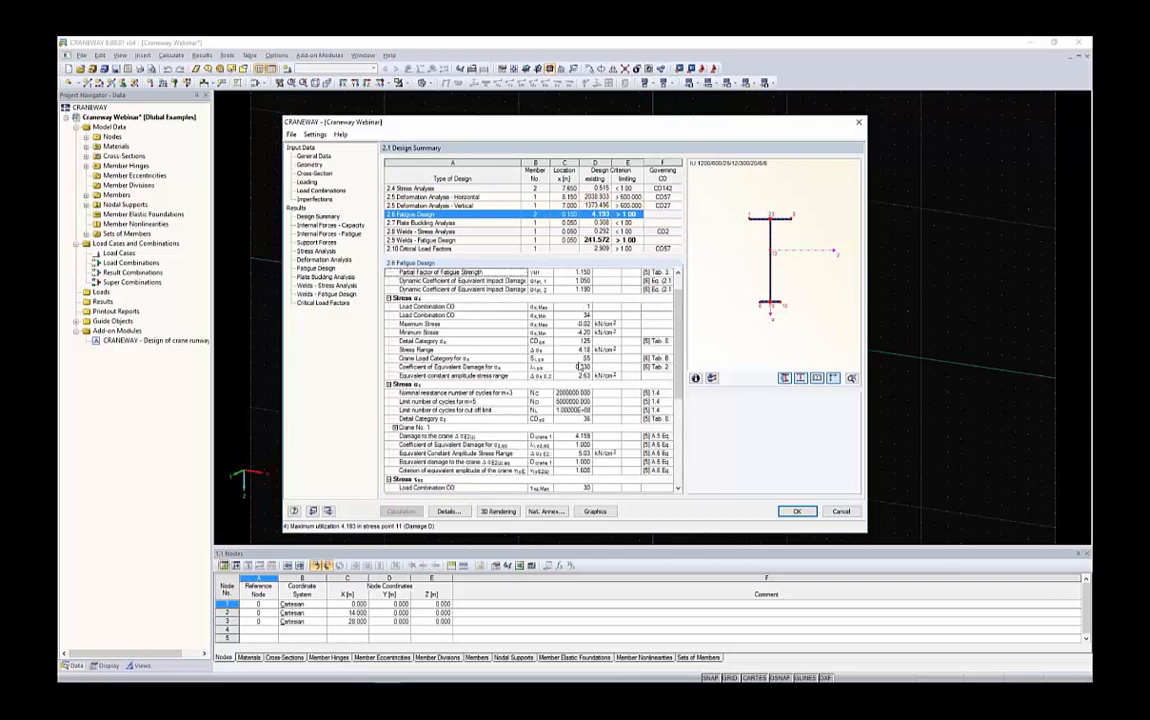
left_click(576, 308)
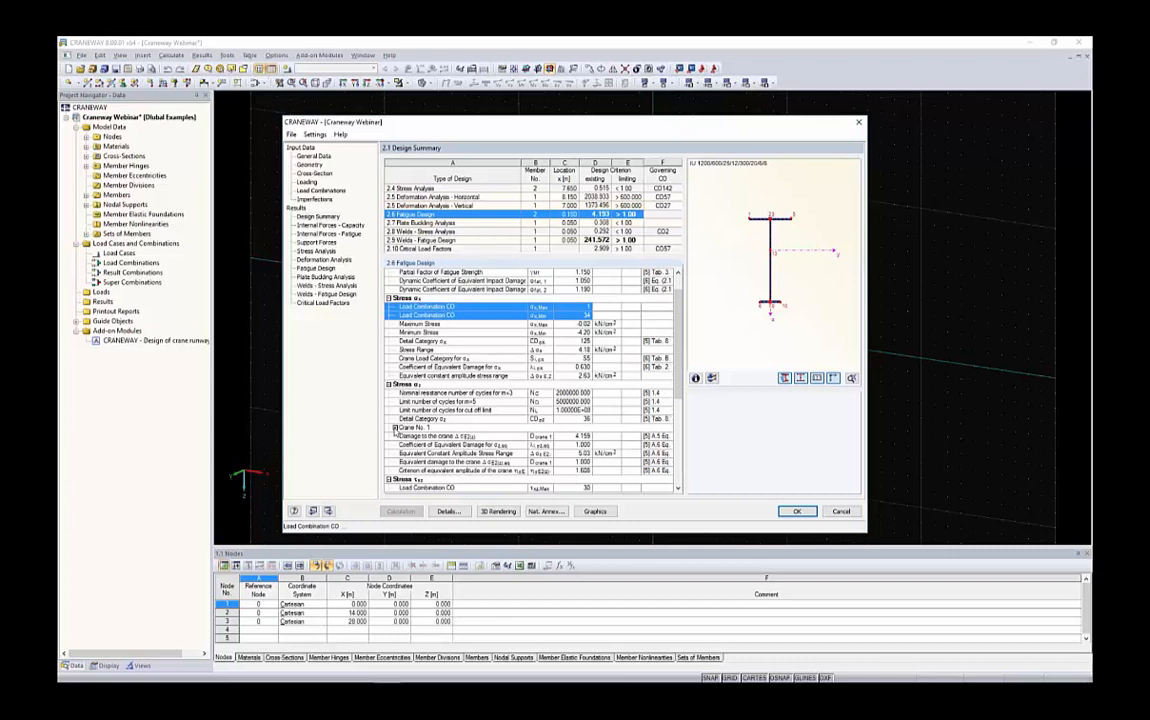
left_click(572, 439)
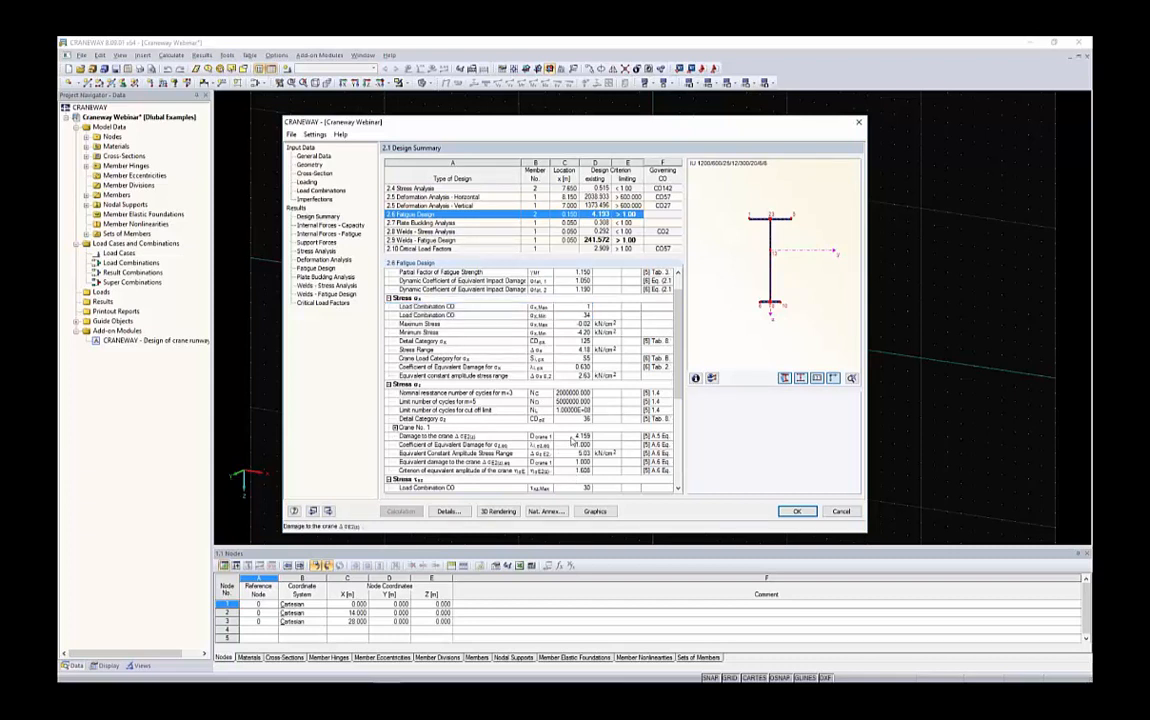
left_click(487, 443)
scroll(495, 441, "down", 3)
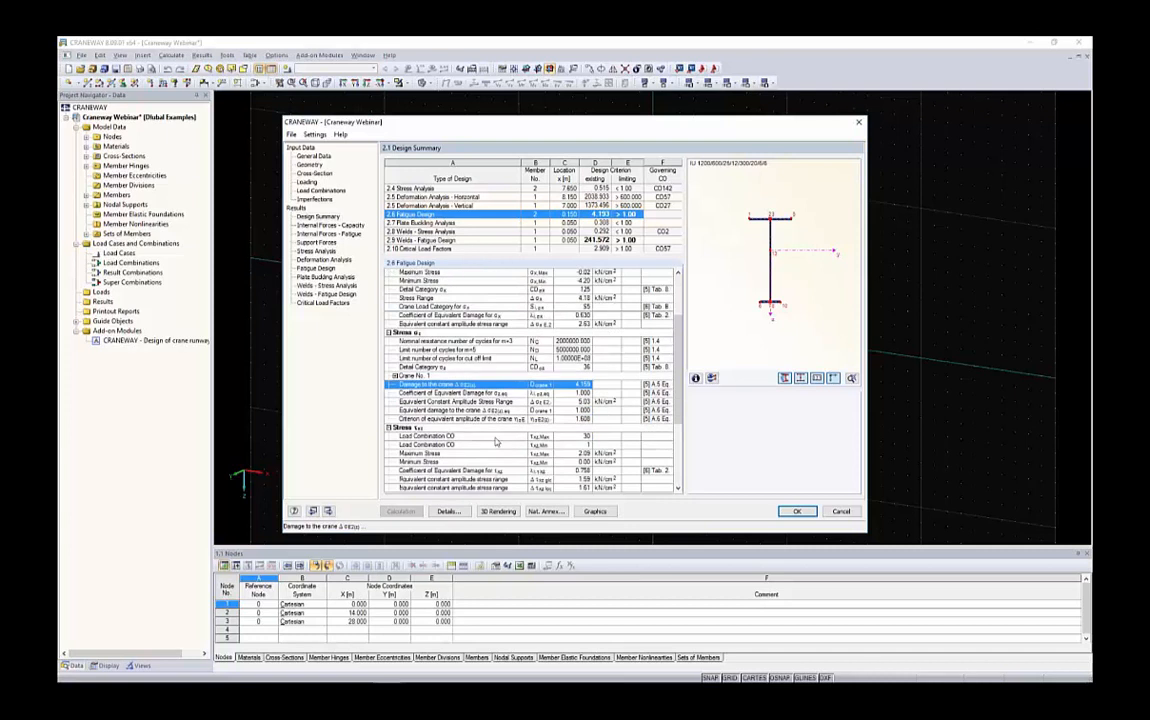
scroll(495, 441, "down", 3)
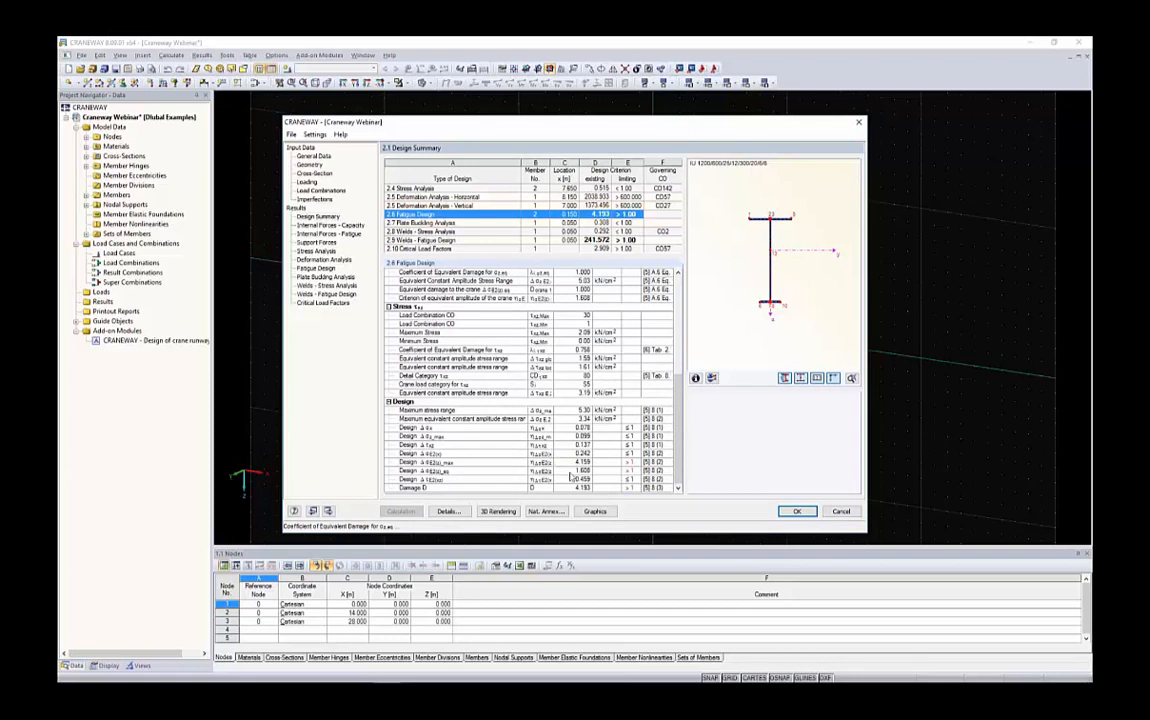
left_click_drag(642, 465, 652, 466)
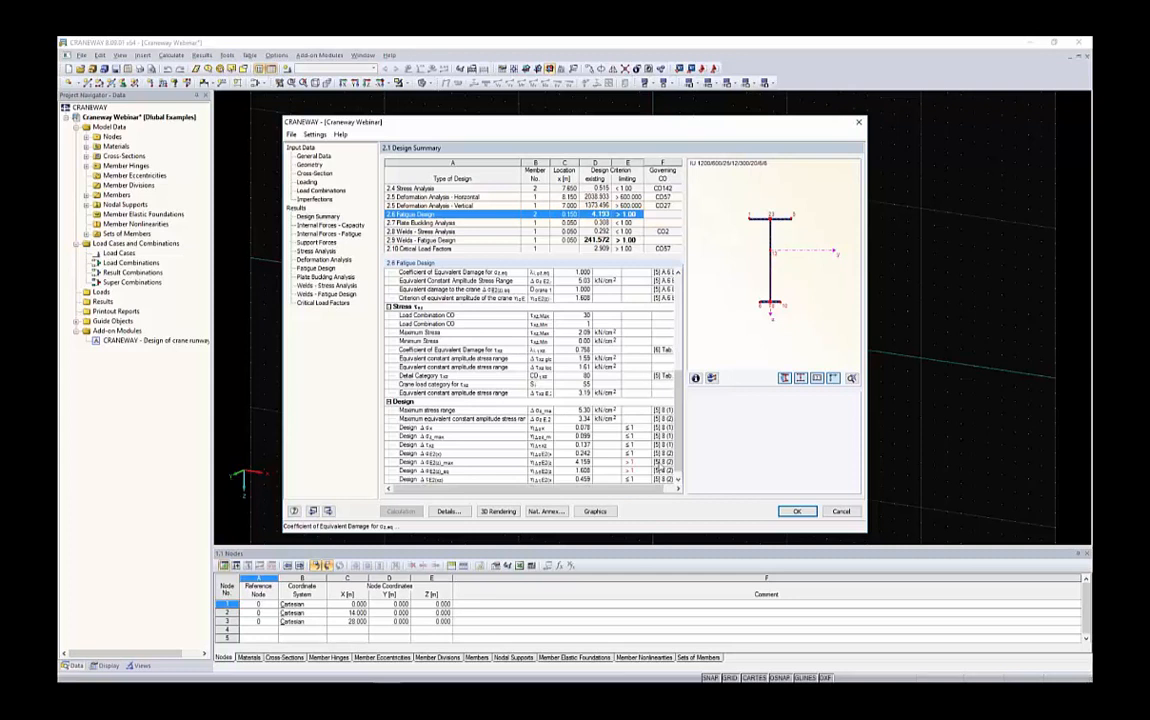
left_click(475, 463)
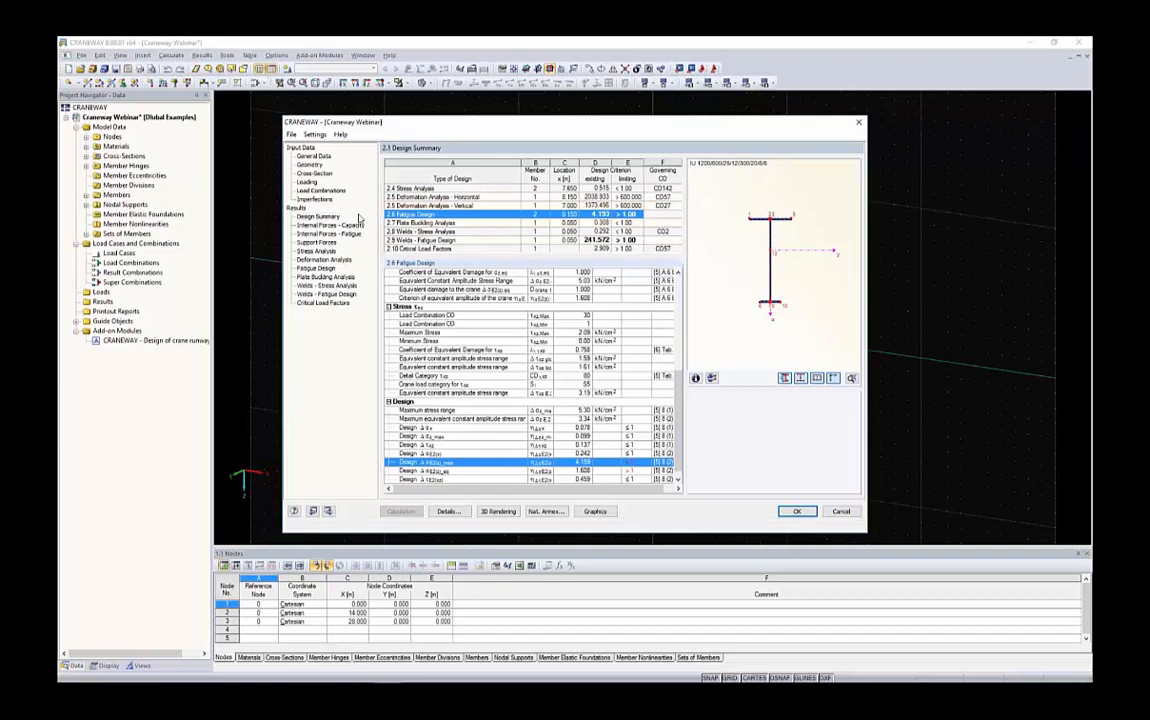
Return to the cross-section page and open the information on weld types
left_click(316, 174)
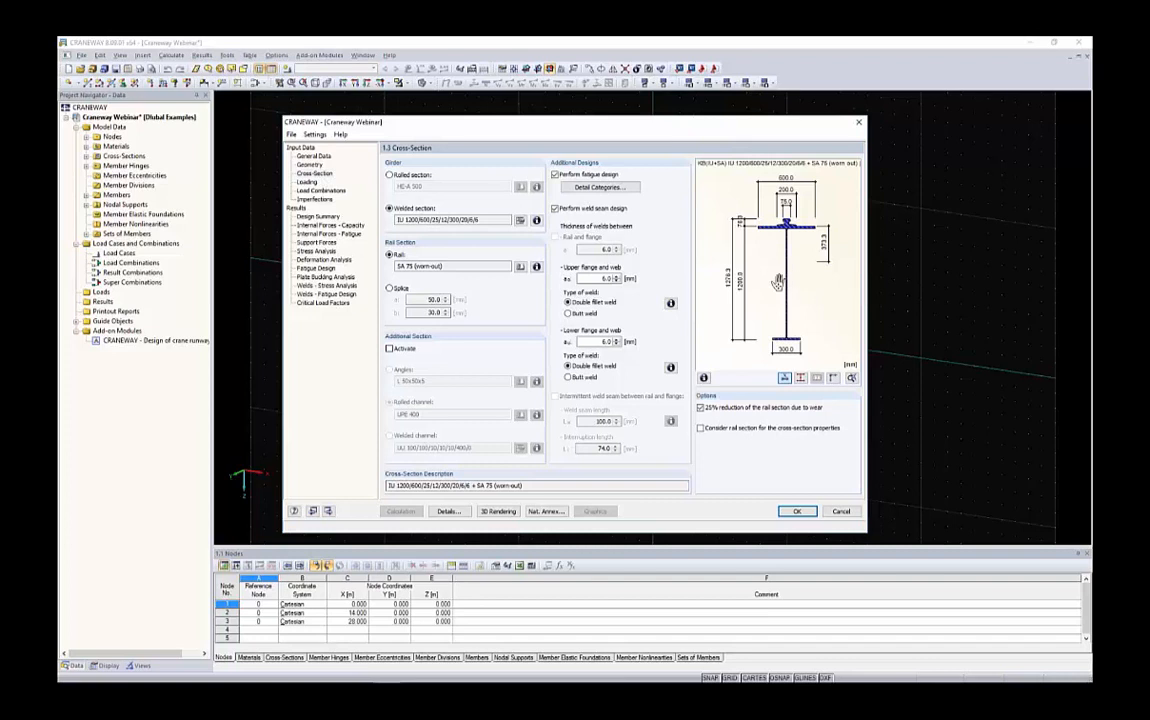
left_click(671, 304)
left_click_drag(577, 232, 389, 228)
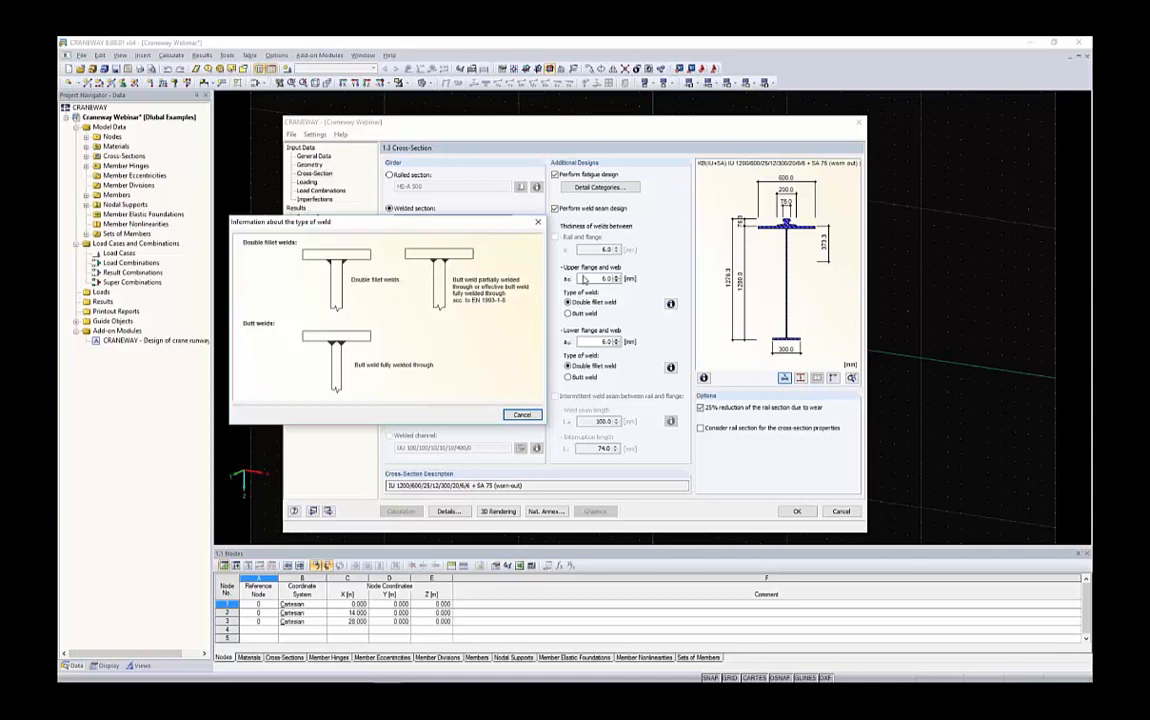
Close the weld information, set the lower flange-to-web weld to a butt weld, recalculate, and open the fatigue design result
left_click(523, 415)
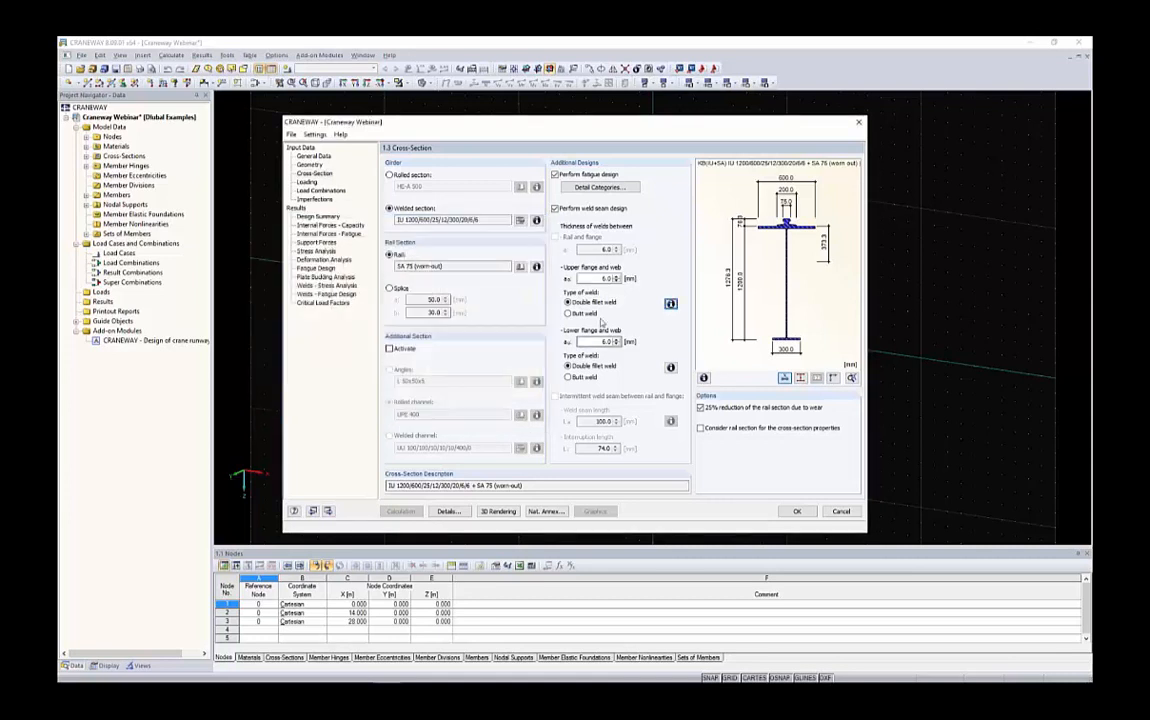
left_click(584, 377)
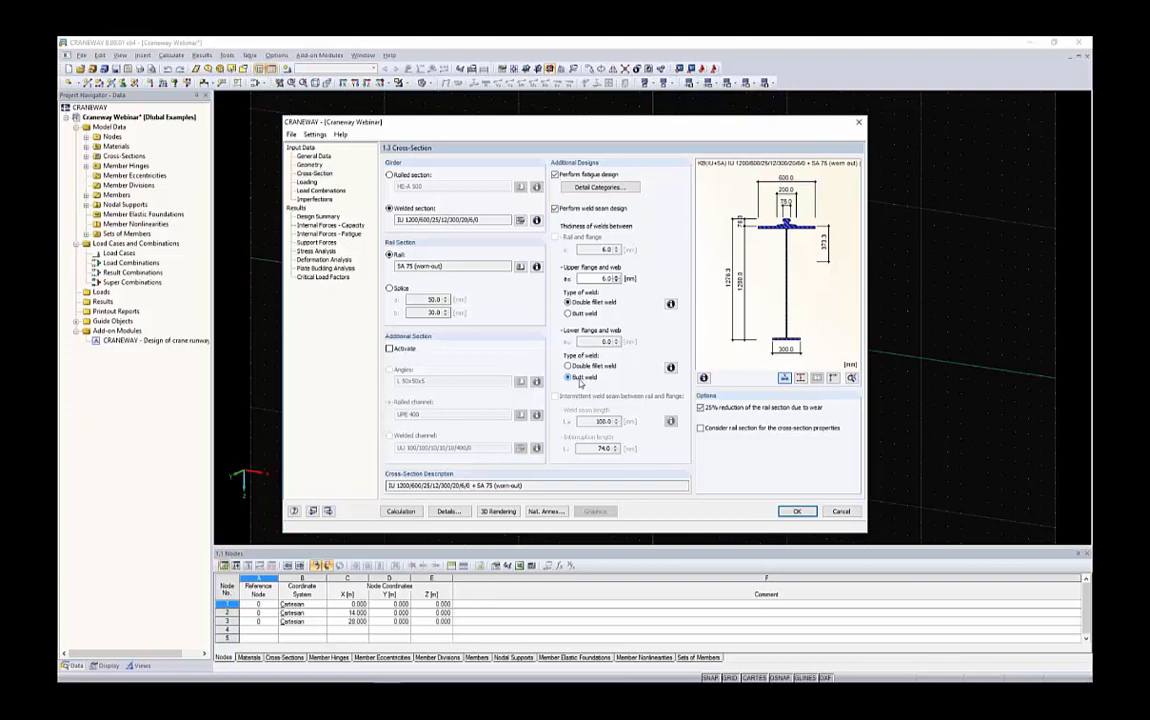
left_click(400, 511)
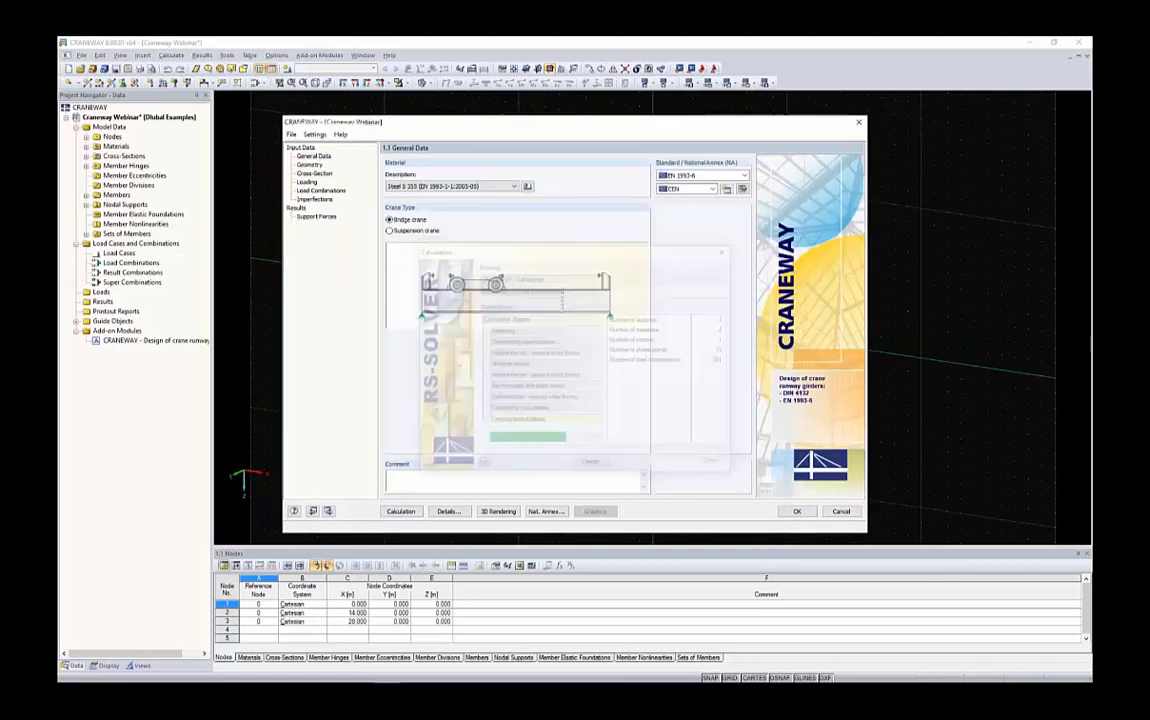
left_click(593, 215)
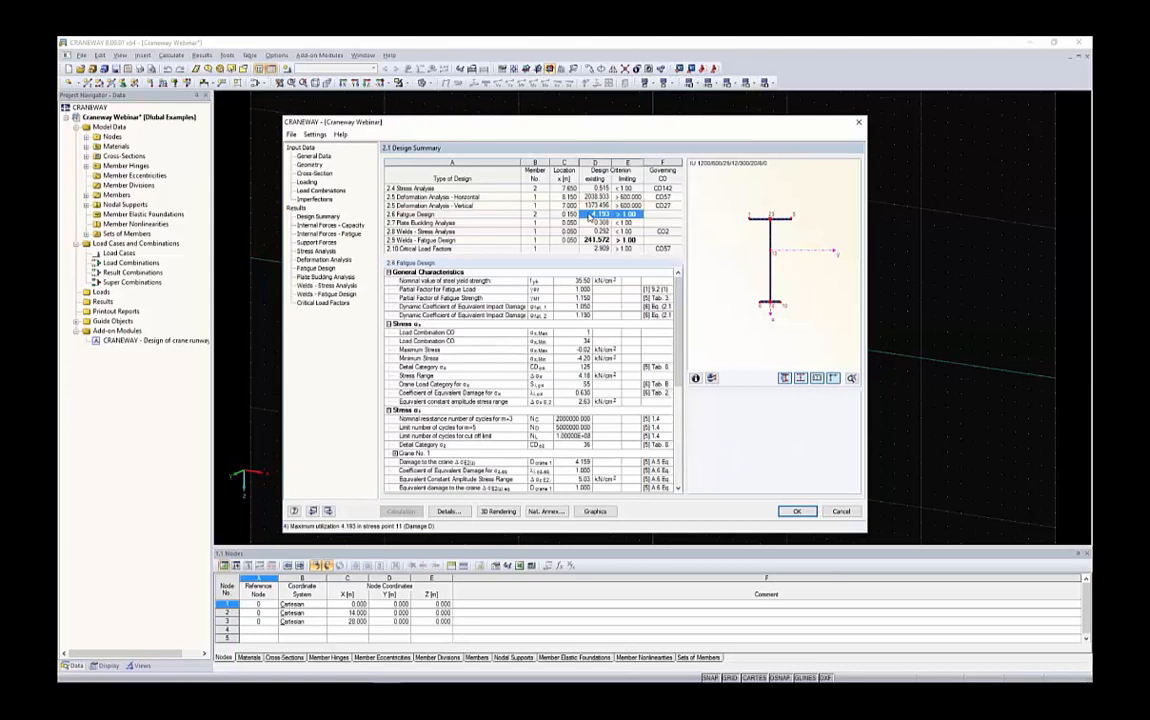
On the cross-section page, make the upper flange-to-web weld a butt weld and the lower one a double fillet weld, then recalculate
left_click(313, 174)
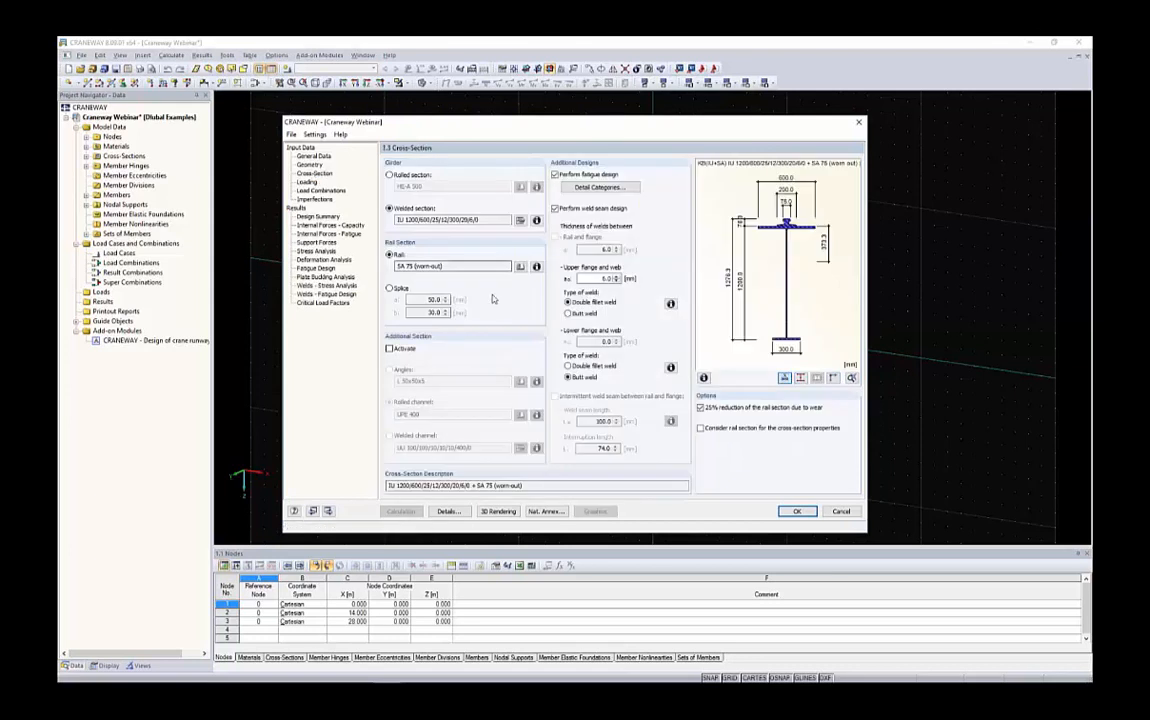
left_click(579, 367)
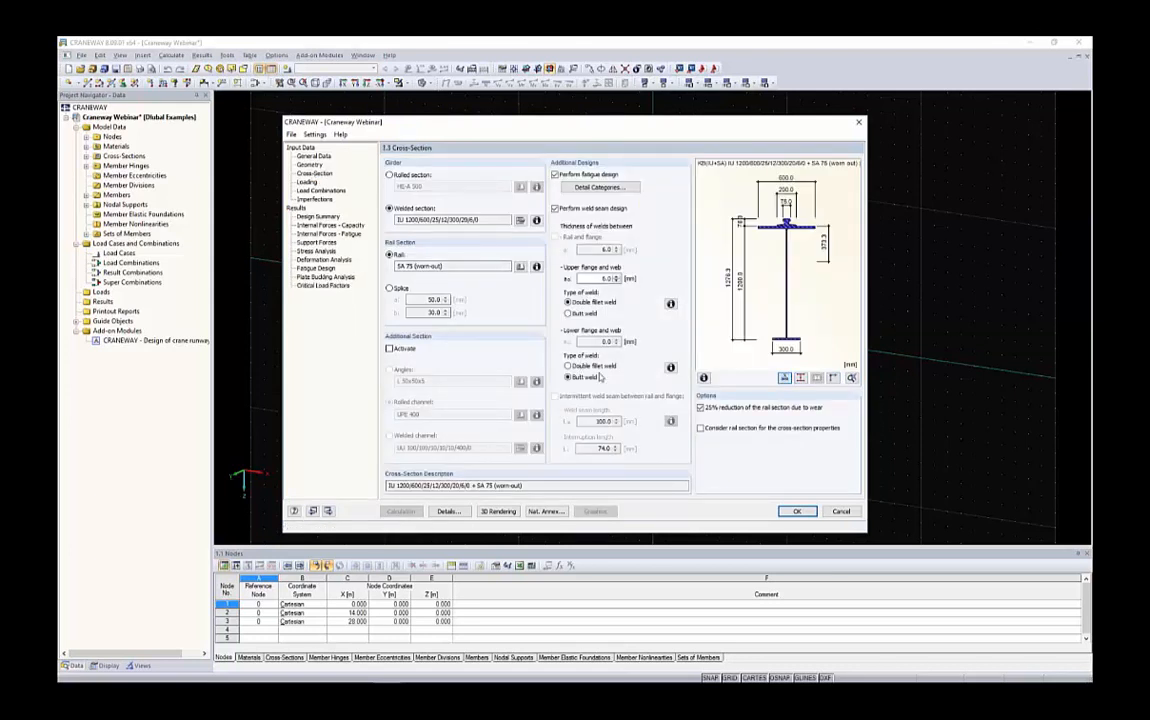
left_click(568, 313)
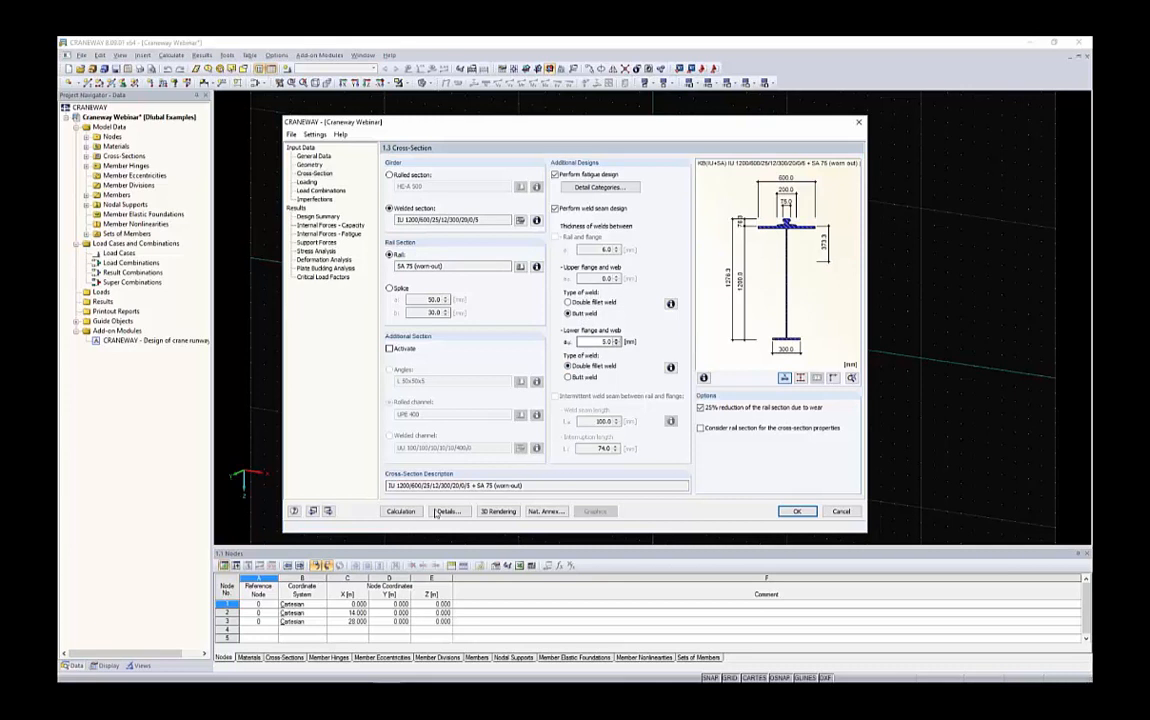
left_click(401, 511)
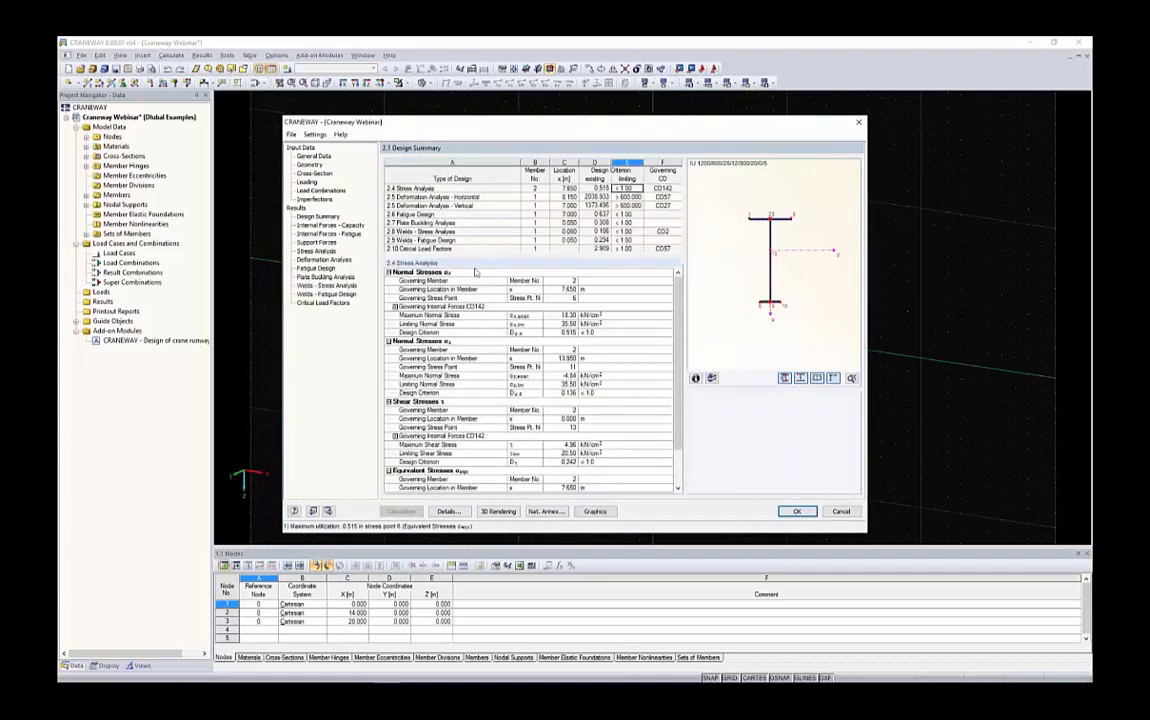
Review the fatigue design result in the summary and scroll through the fatigue design by x-location table
left_click(601, 214)
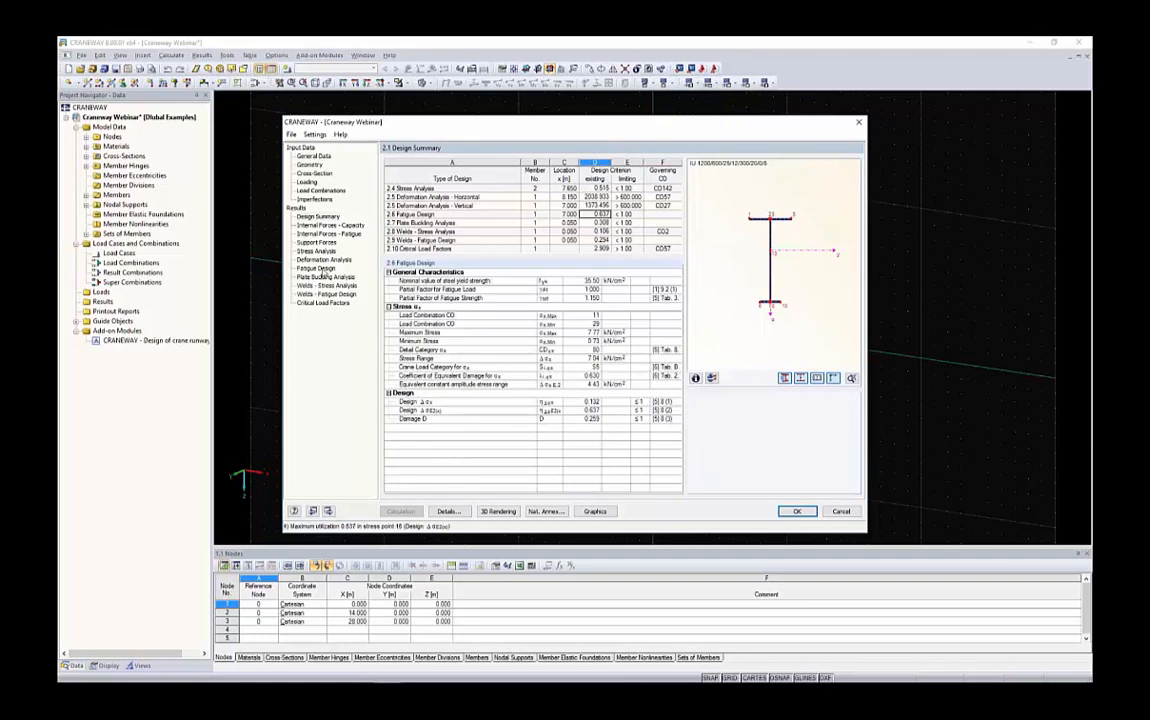
left_click(315, 268)
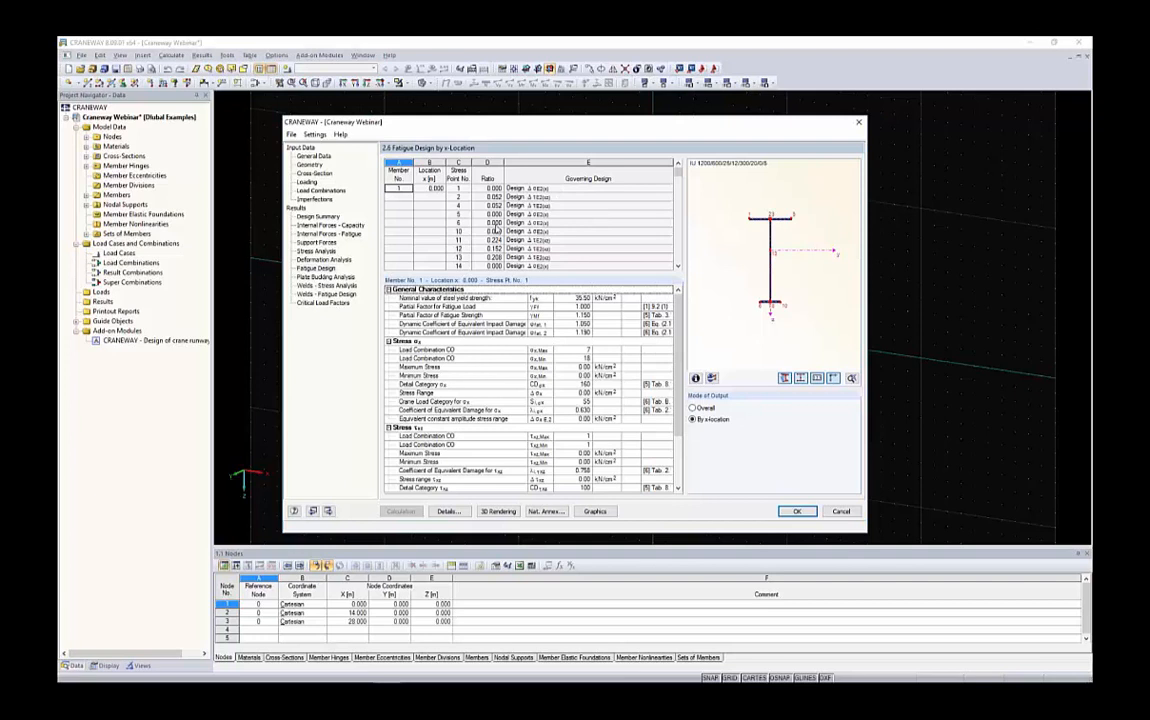
scroll(497, 229, "down", 4)
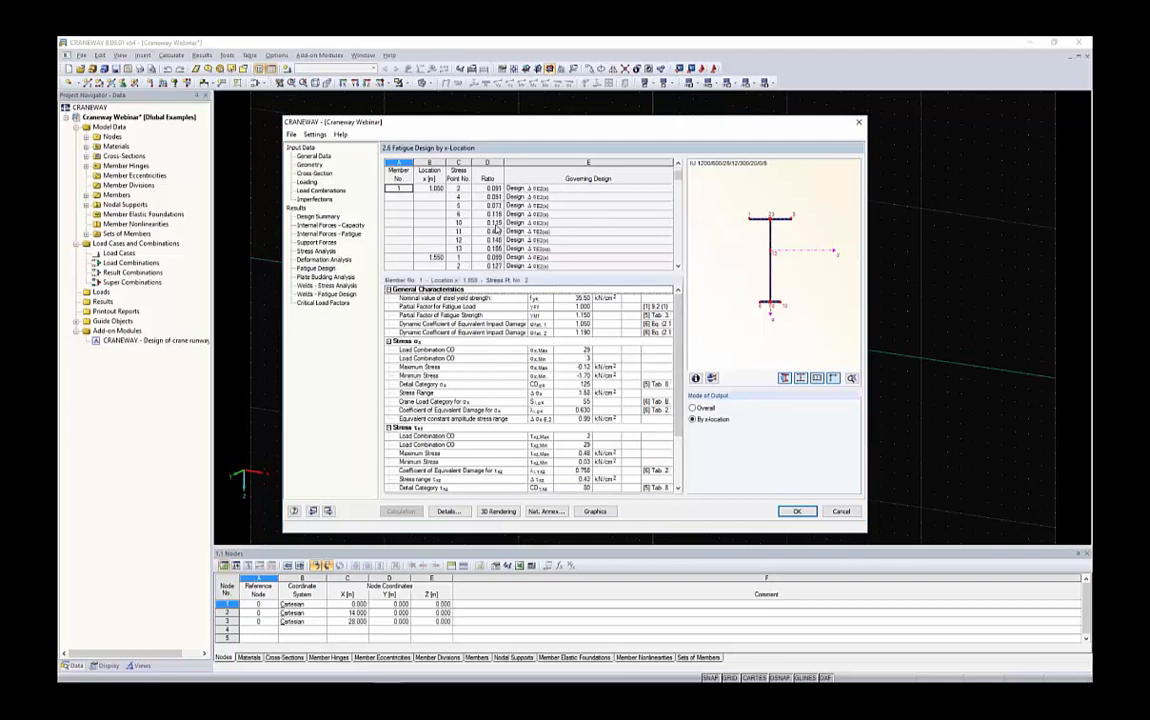
scroll(497, 229, "down", 4)
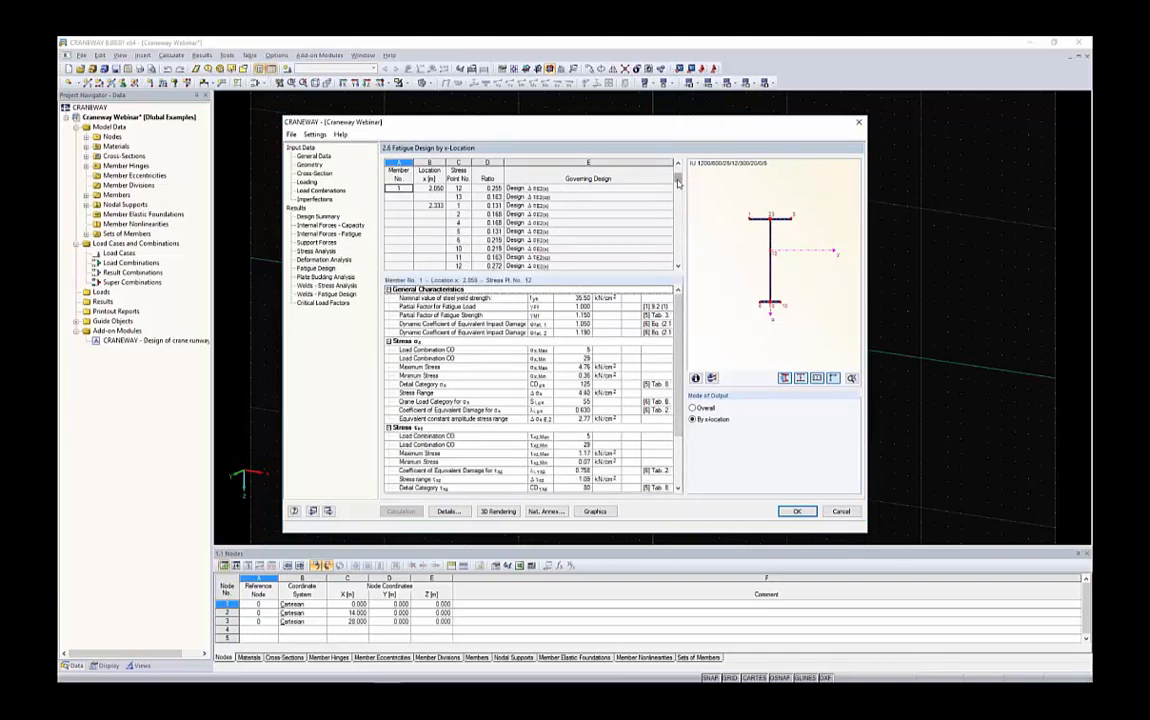
left_click_drag(678, 182, 679, 252)
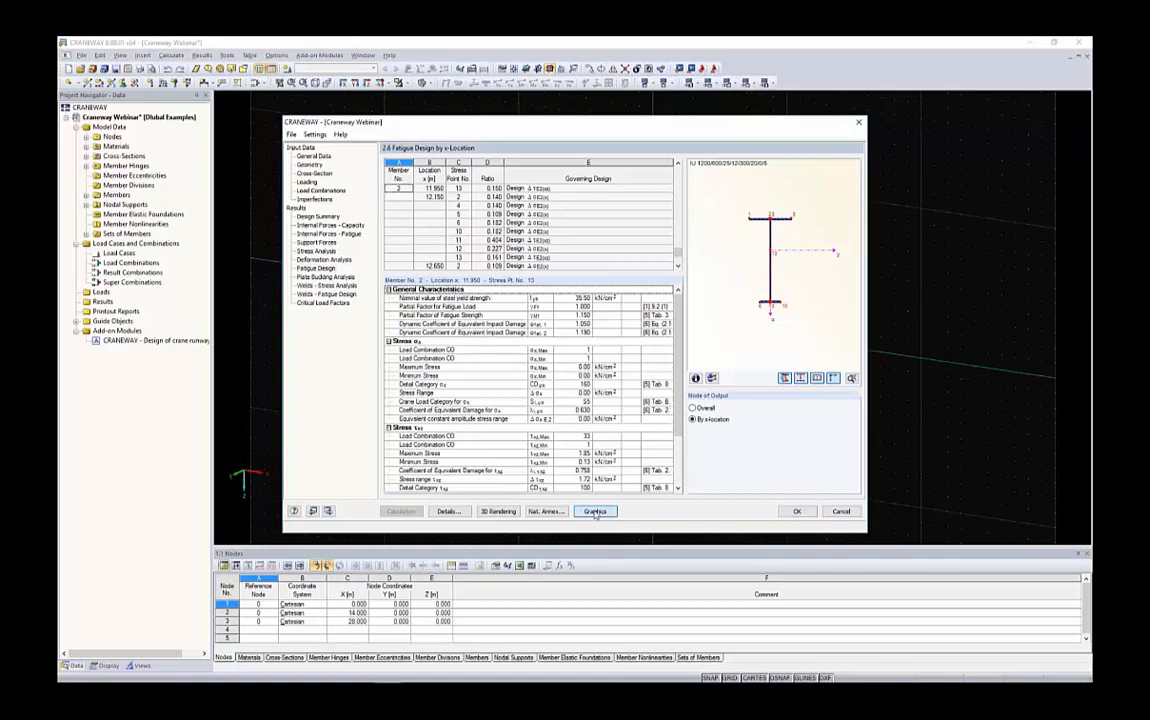
Show the results graphically in the model window and examine the stress diagram along the girder
left_click(595, 512)
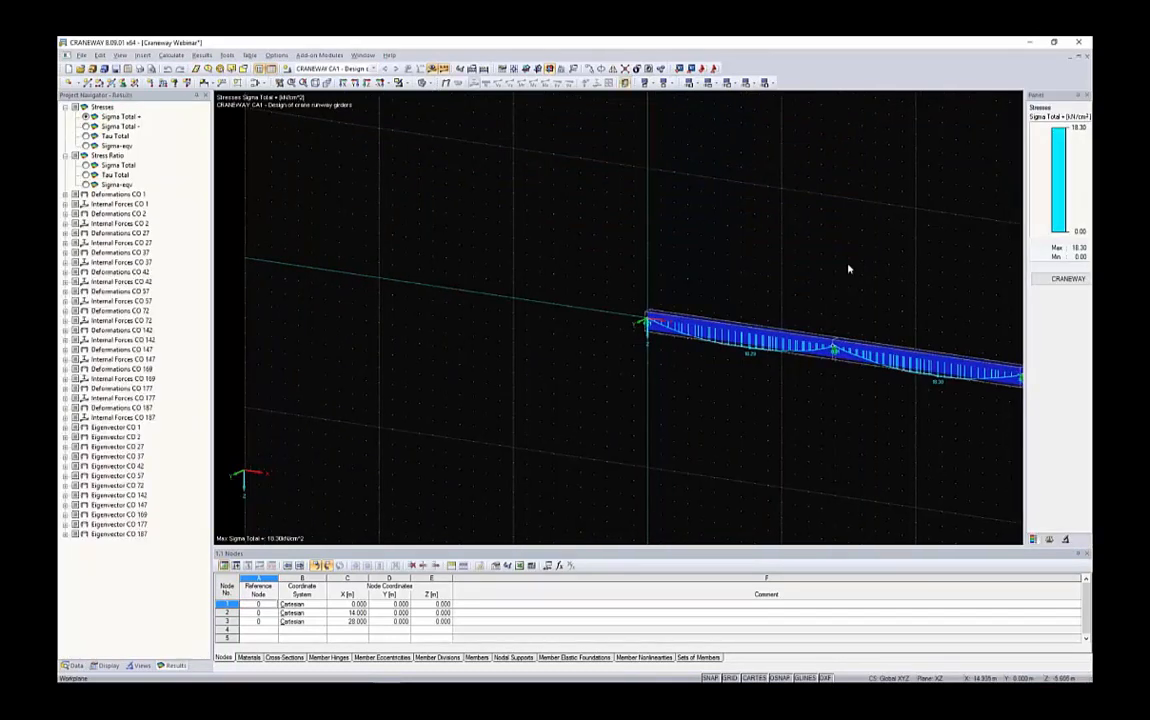
scroll(808, 266, "up", 1)
middle_click_drag(804, 265, 630, 265)
scroll(720, 404, "up", 5)
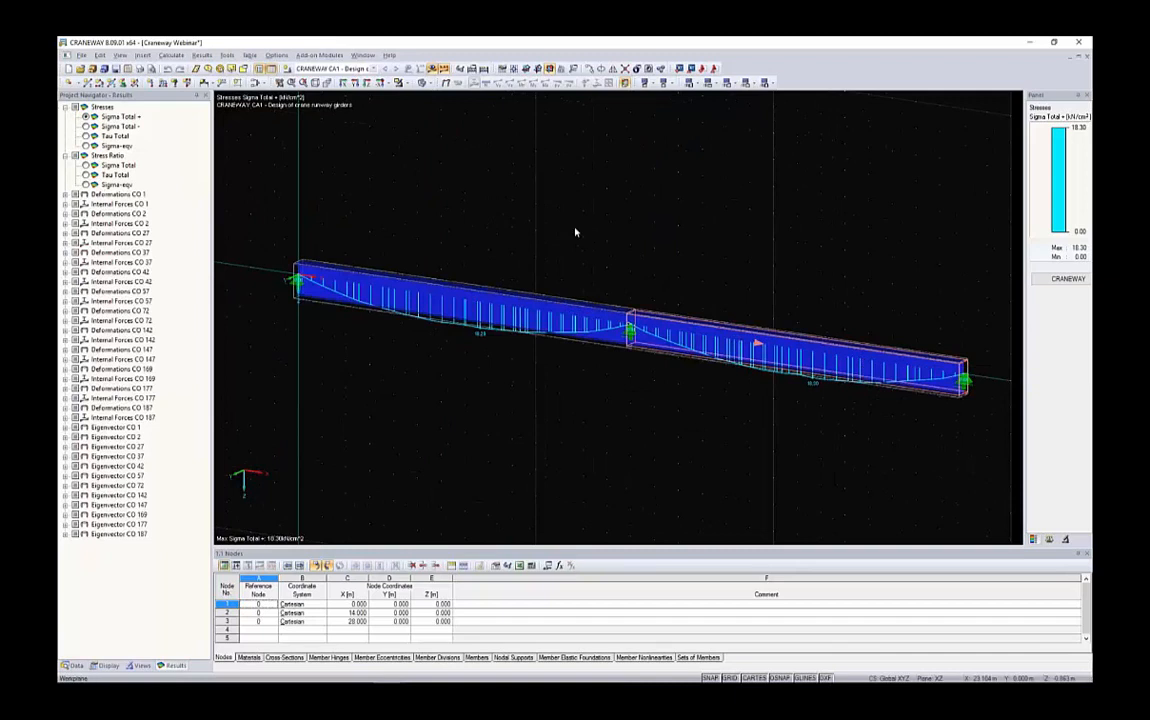
middle_click_drag(480, 174, 415, 173)
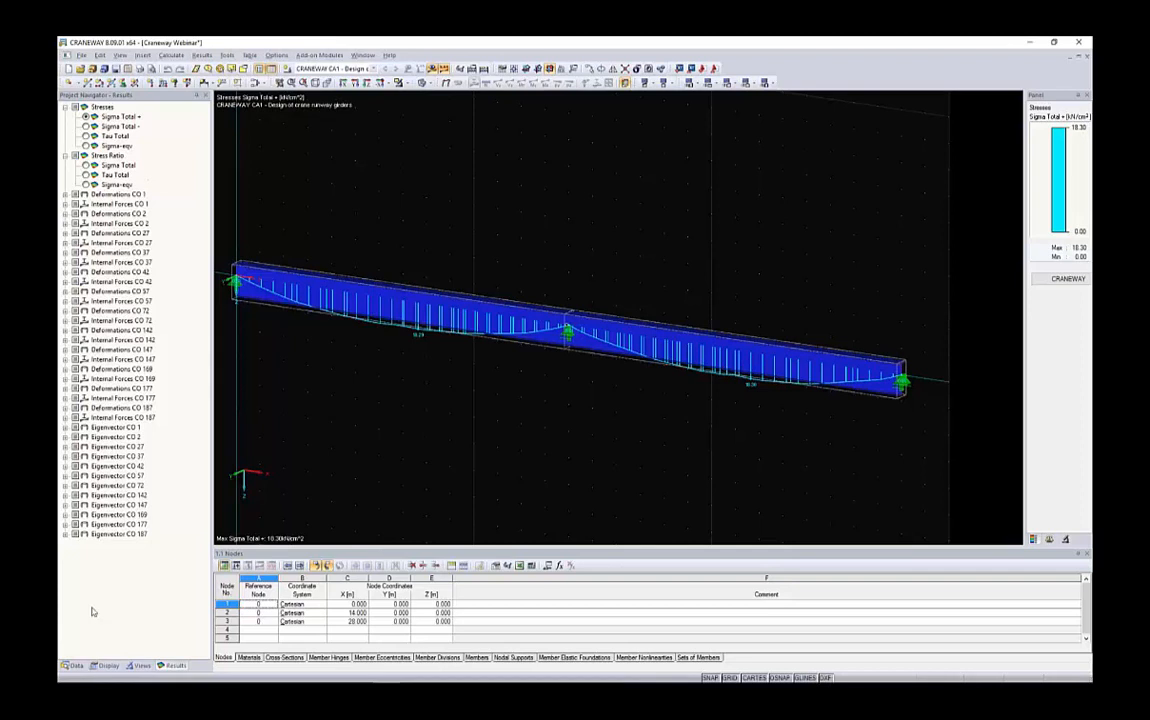
Display the deformation u for CO 1 in the results navigator
left_click(105, 667)
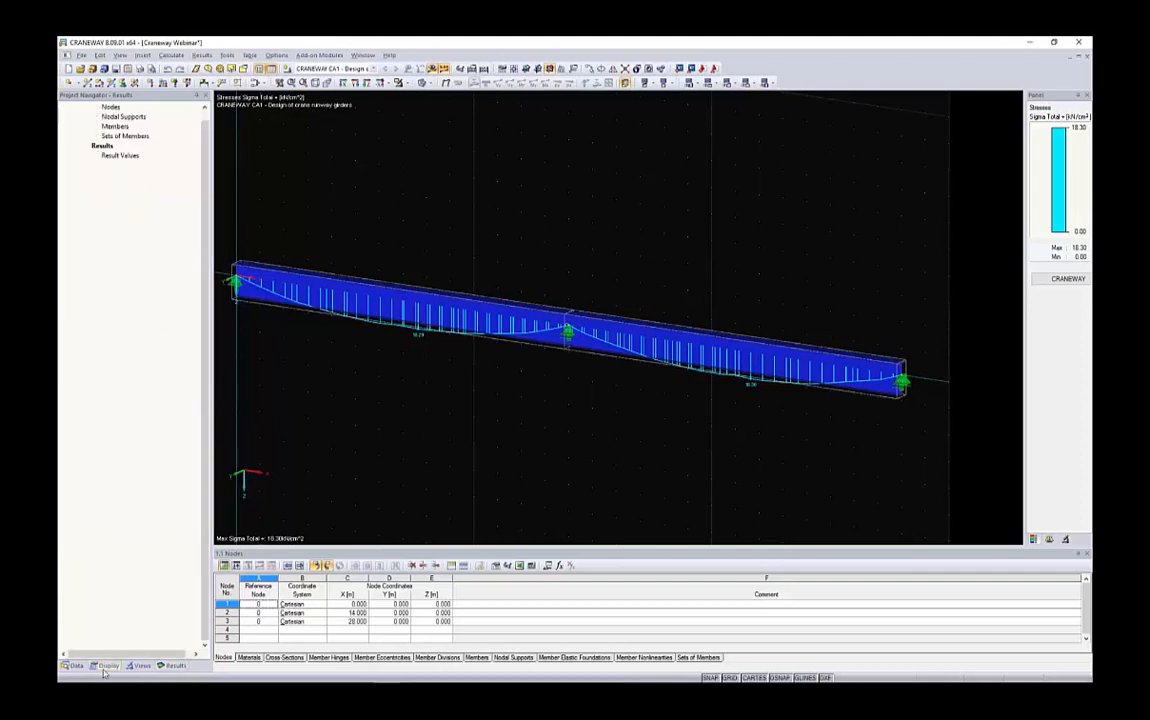
left_click(172, 666)
left_click(65, 194)
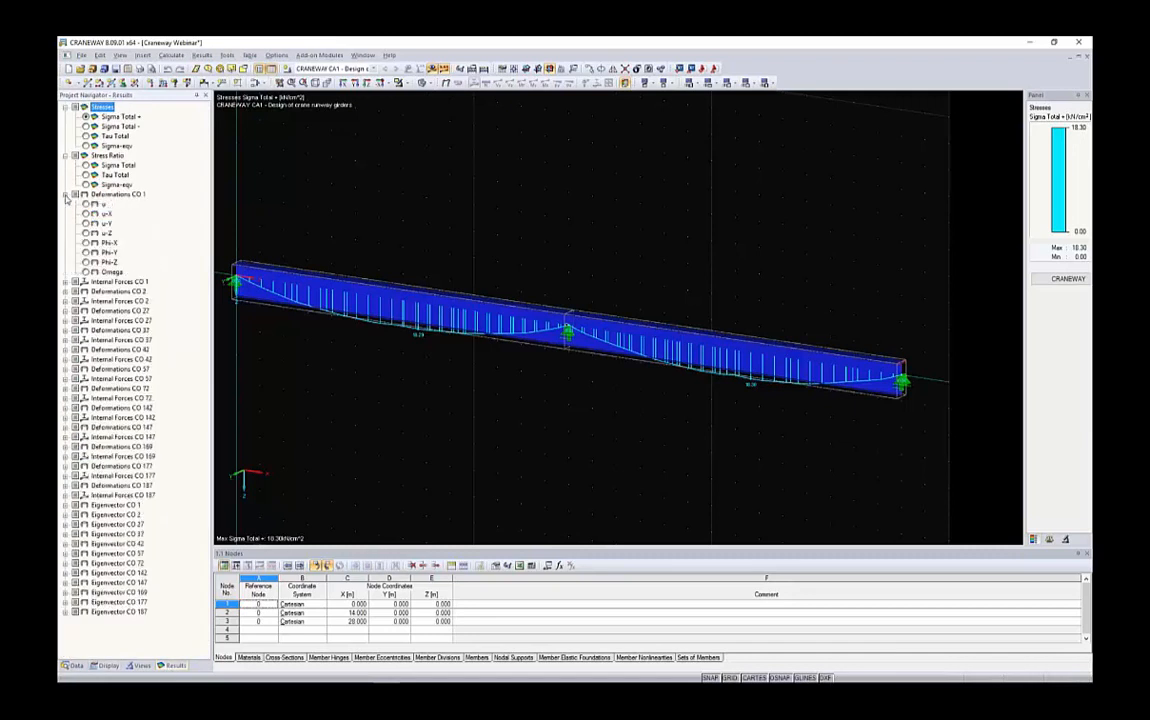
left_click(86, 203)
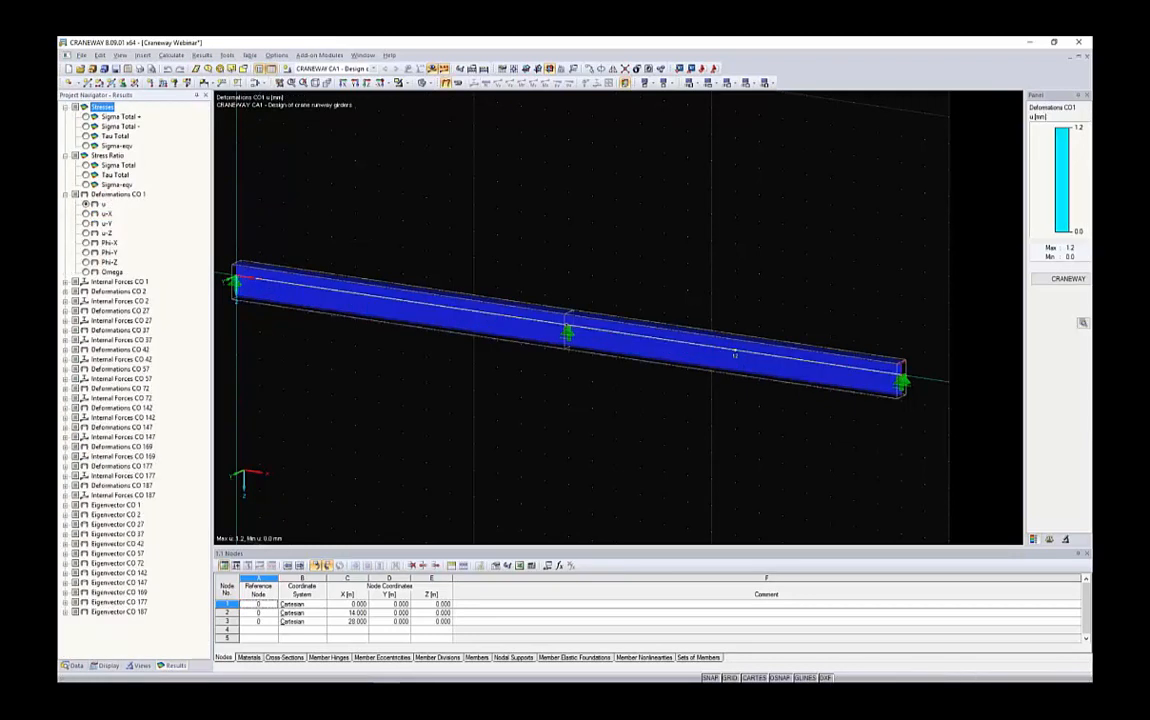
Raise the deformation display factor to 512 and switch the girder to a wireframe view
left_click(1049, 539)
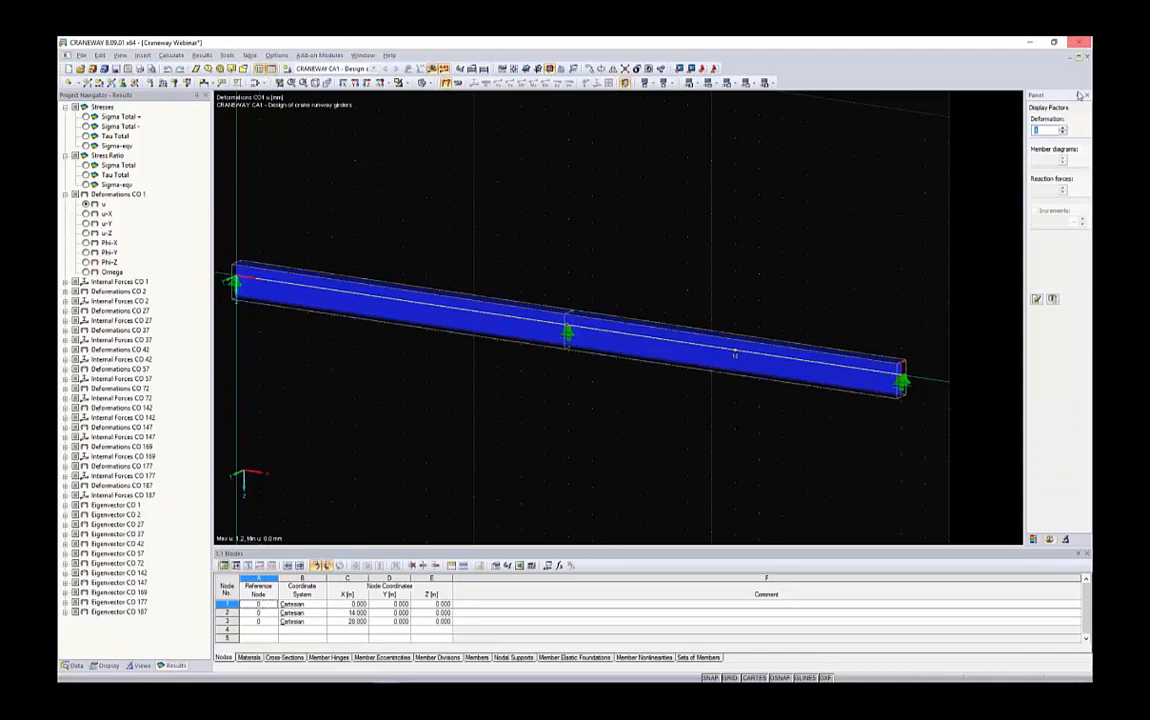
left_click(1064, 127)
left_click(1064, 128)
left_click(1064, 128)
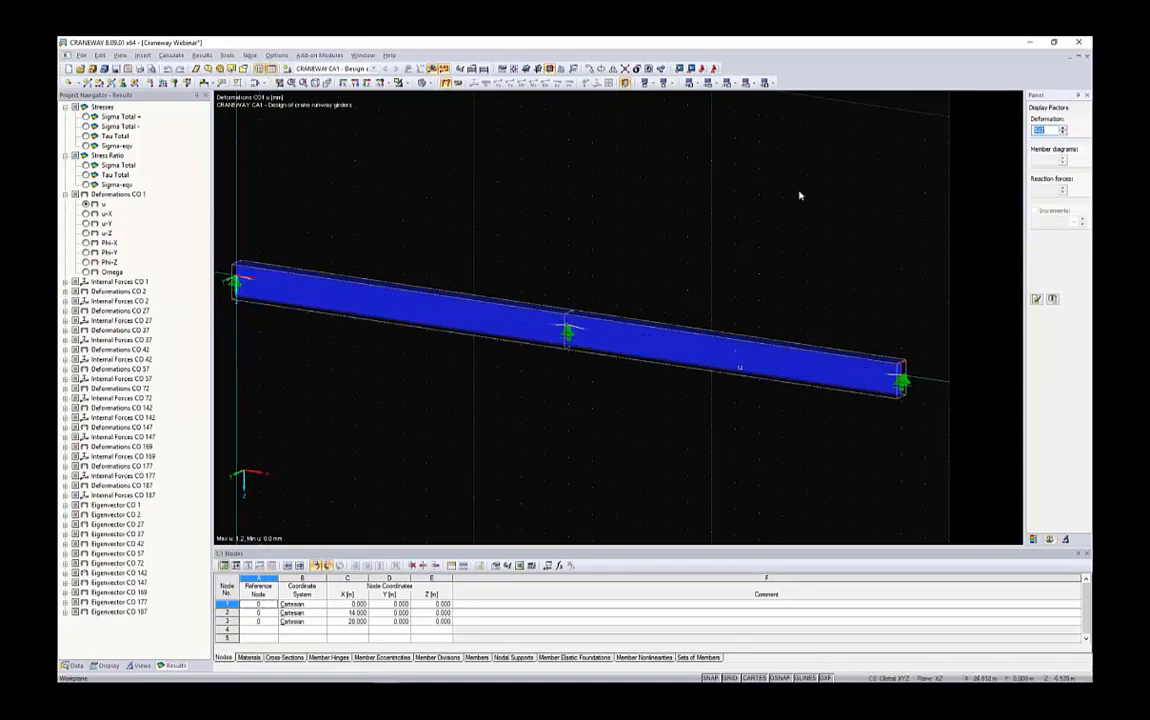
middle_click_drag(799, 195, 697, 204, "ctrl")
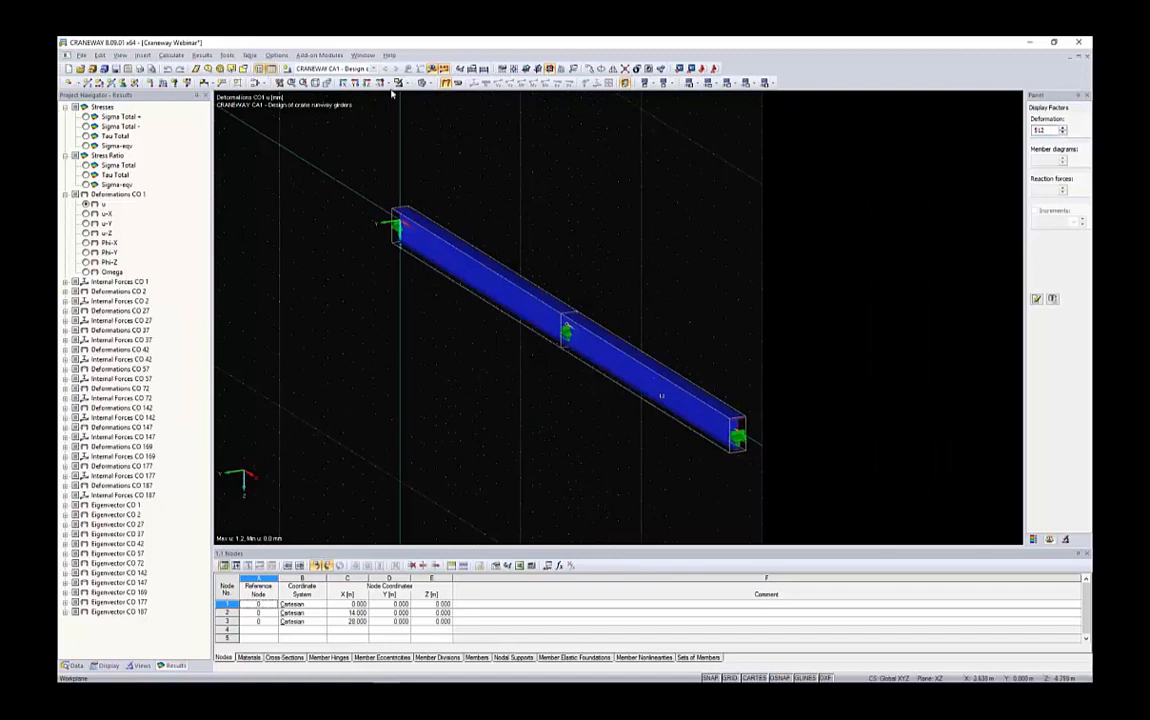
left_click(423, 83)
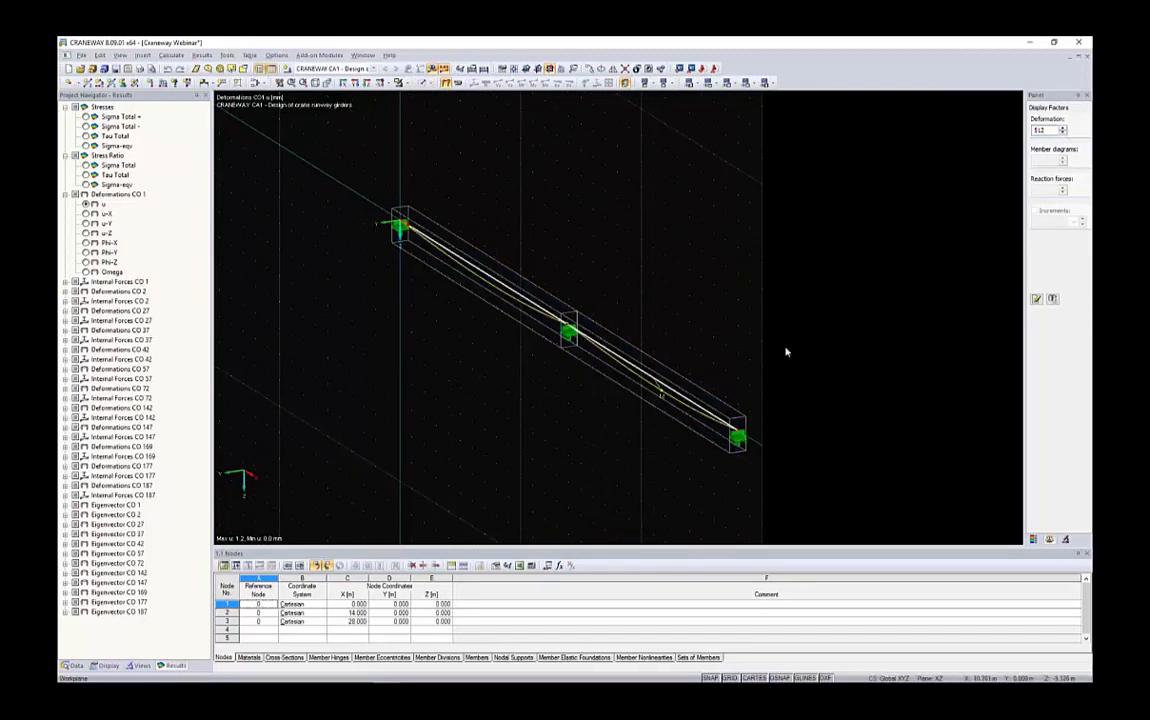
middle_click_drag(707, 317, 556, 324, "ctrl")
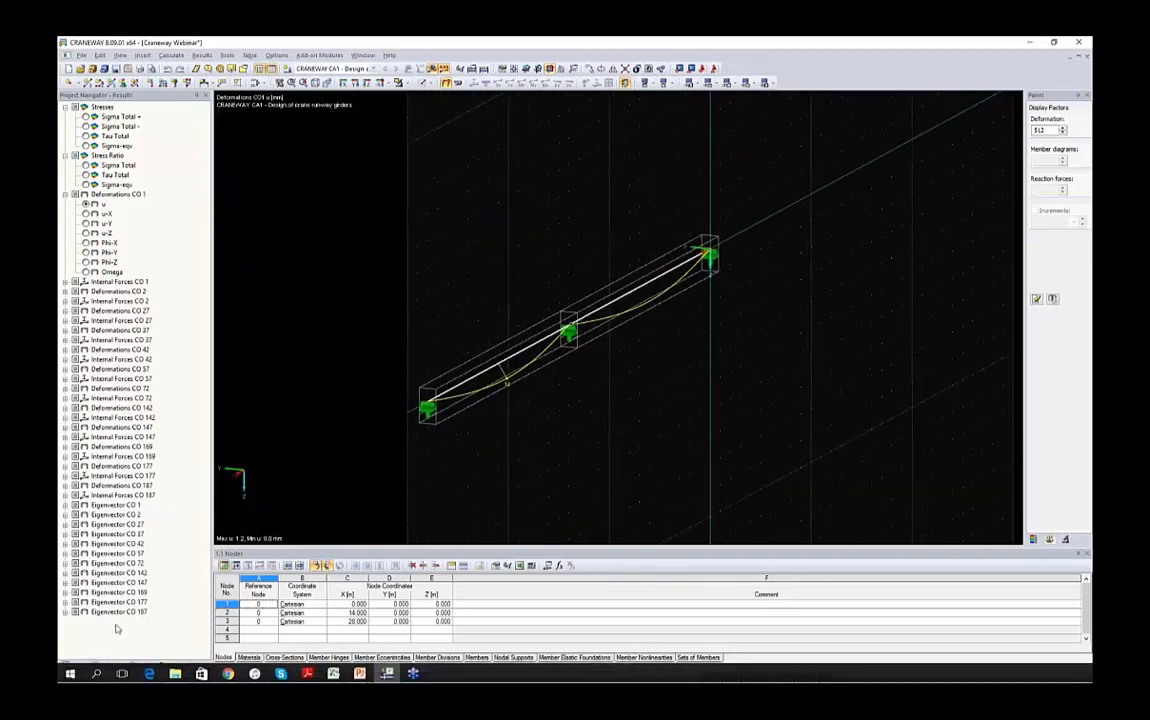
Show member deformations as colored cross-sections and lower the deformation display factor to 128
left_click(105, 665)
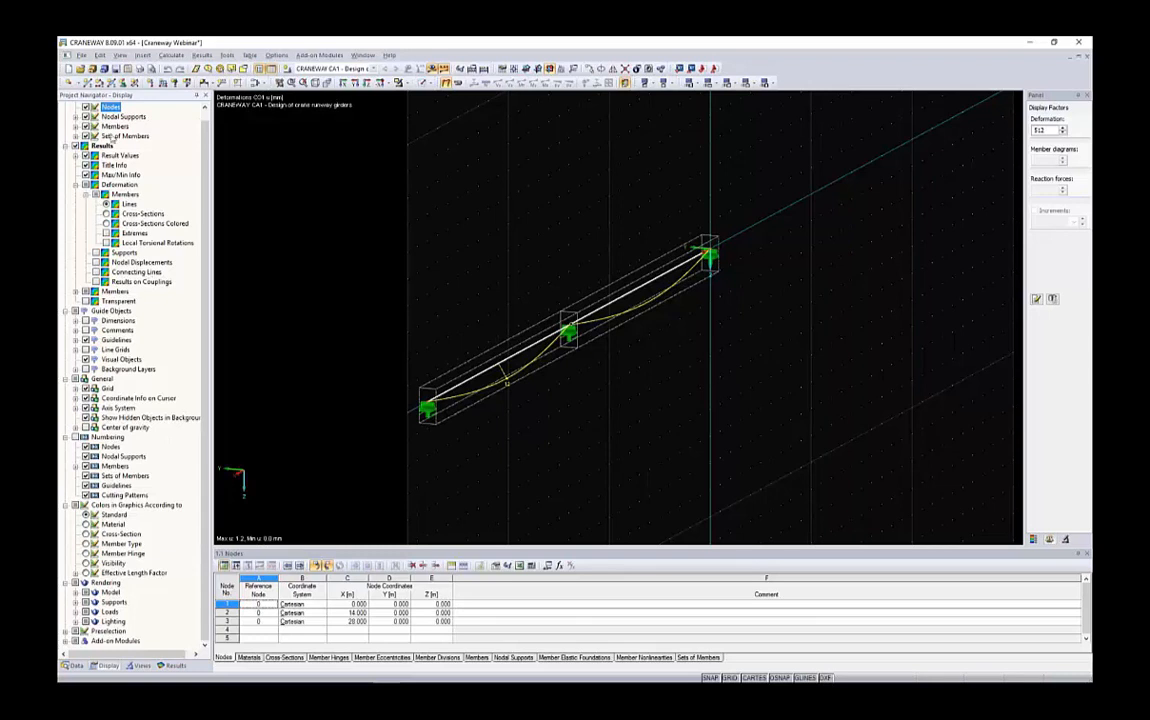
scroll(76, 155, "up", 1)
left_click(103, 156)
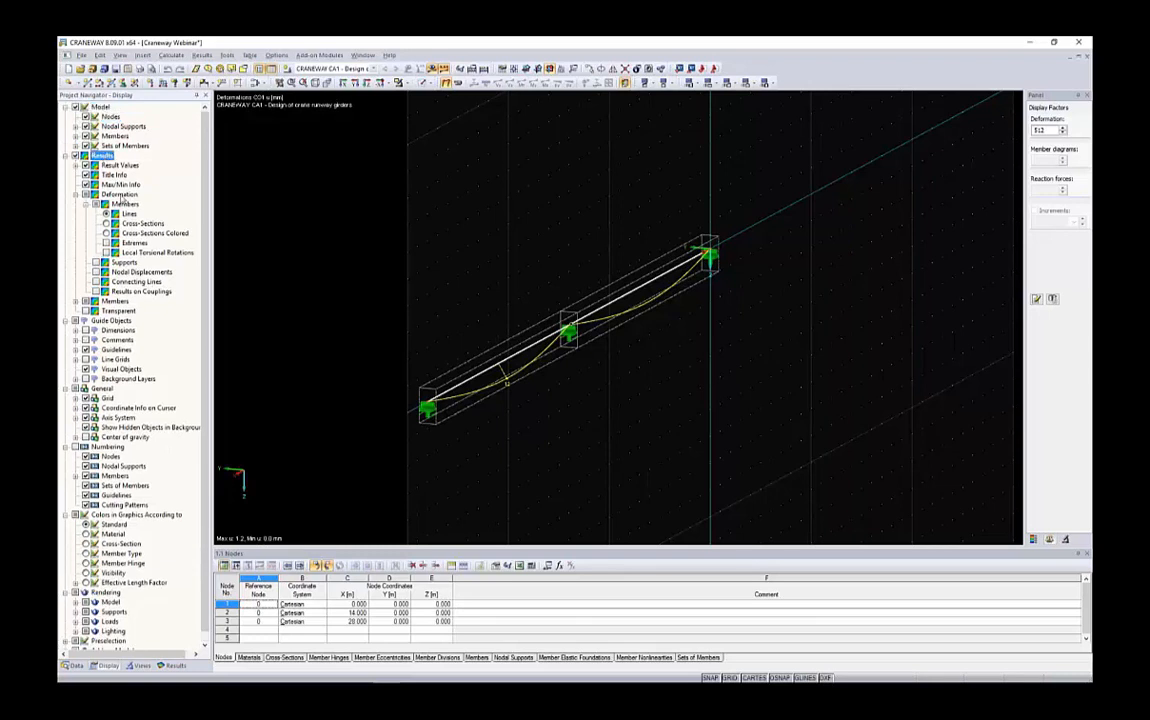
left_click(119, 194)
left_click(125, 204)
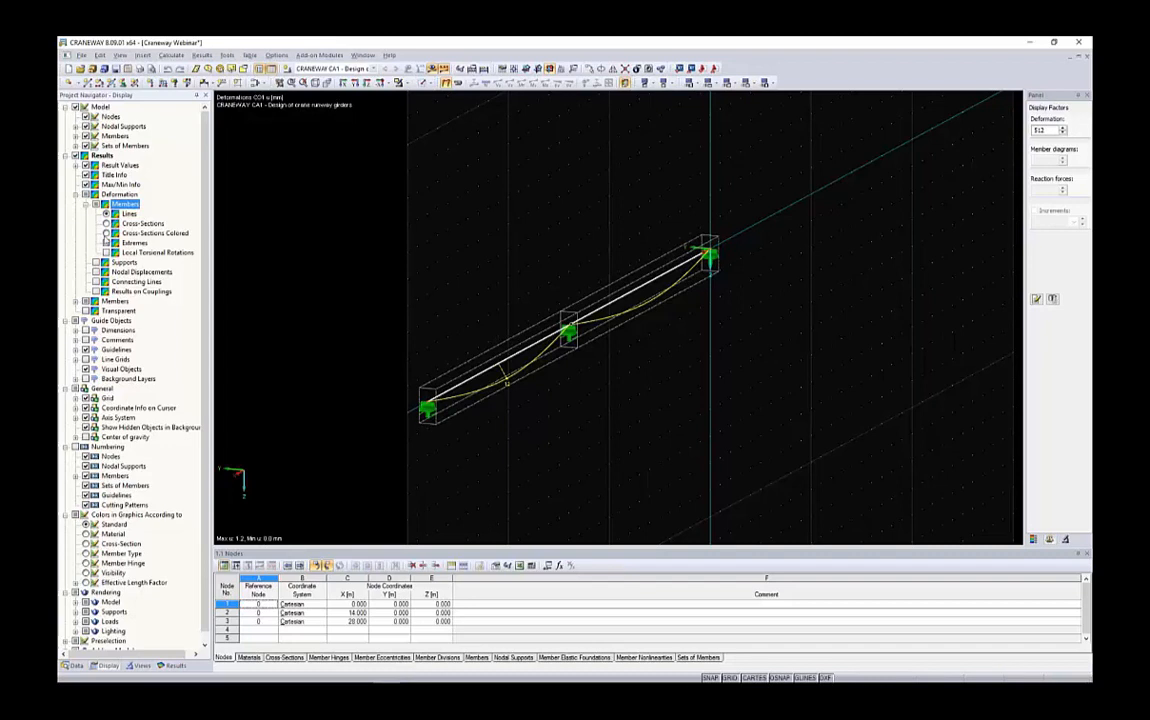
left_click(106, 233)
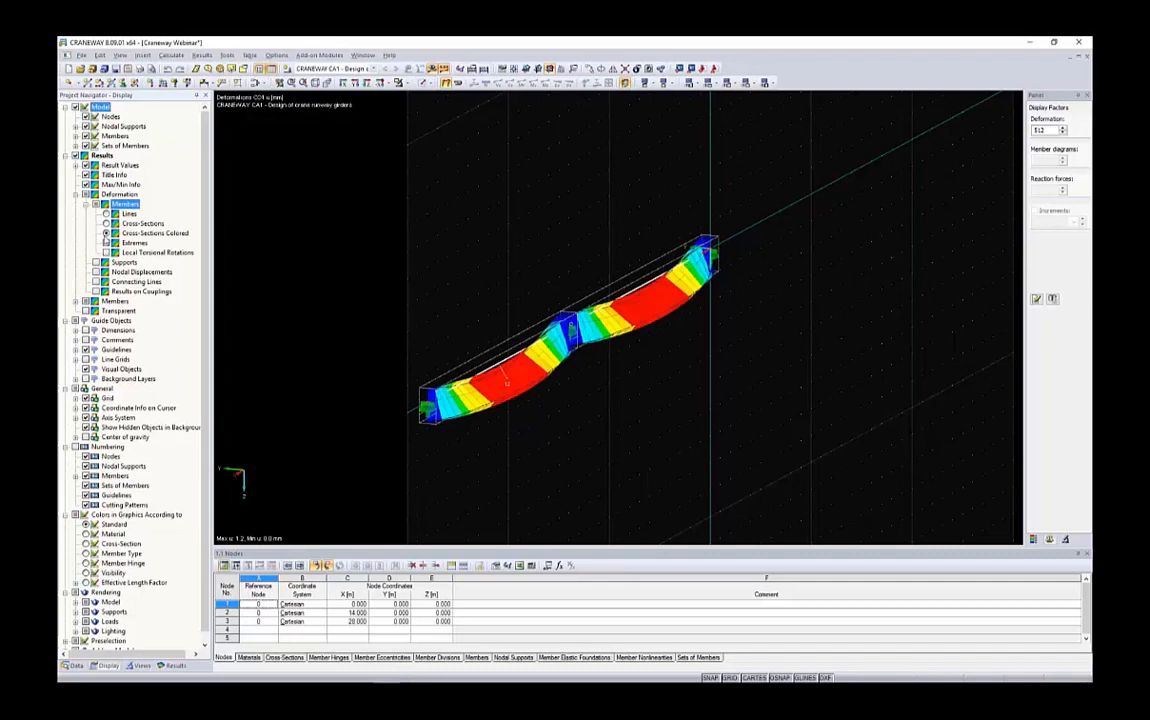
left_click(1063, 133)
left_click(1063, 133)
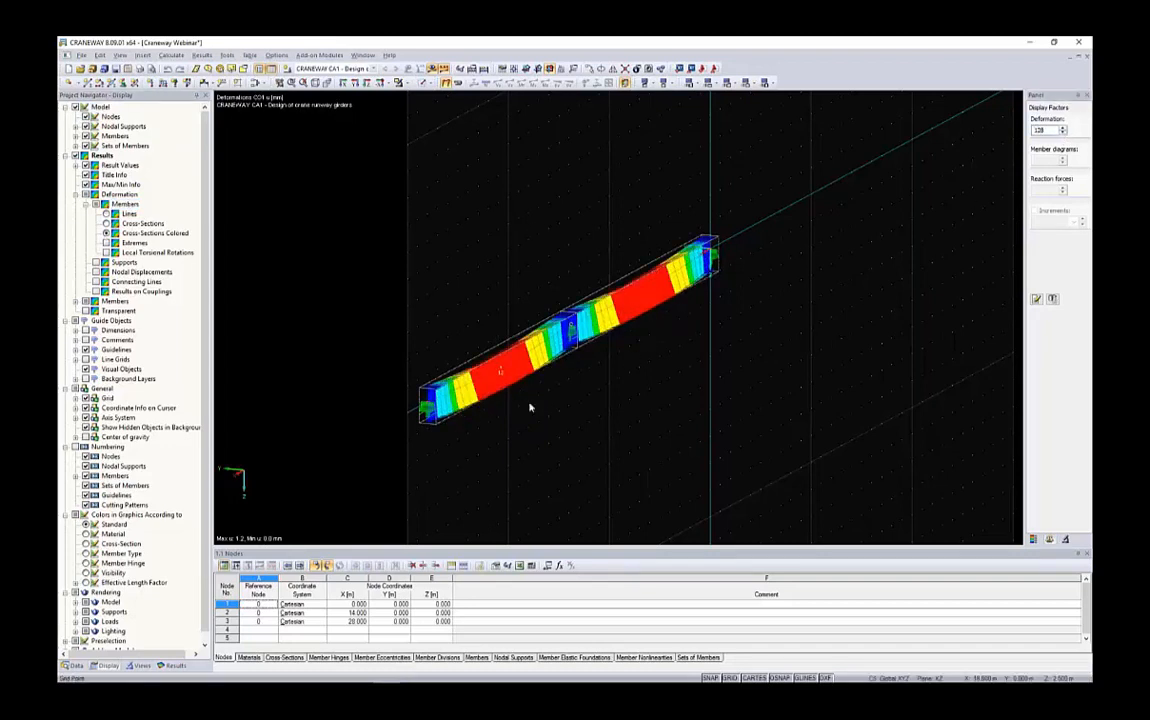
Examine the colored deformed girder from different angles
middle_click_drag(530, 407, 632, 288, "ctrl")
scroll(570, 290, "up", 3)
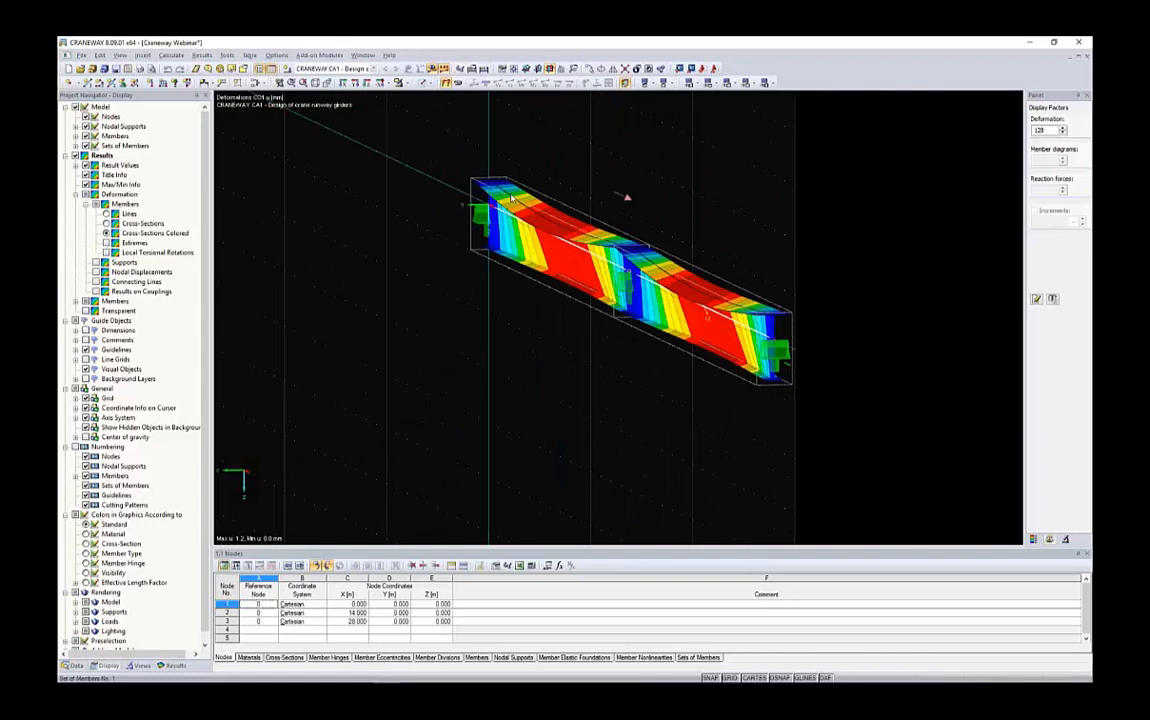
middle_click_drag(673, 205, 570, 214, "ctrl")
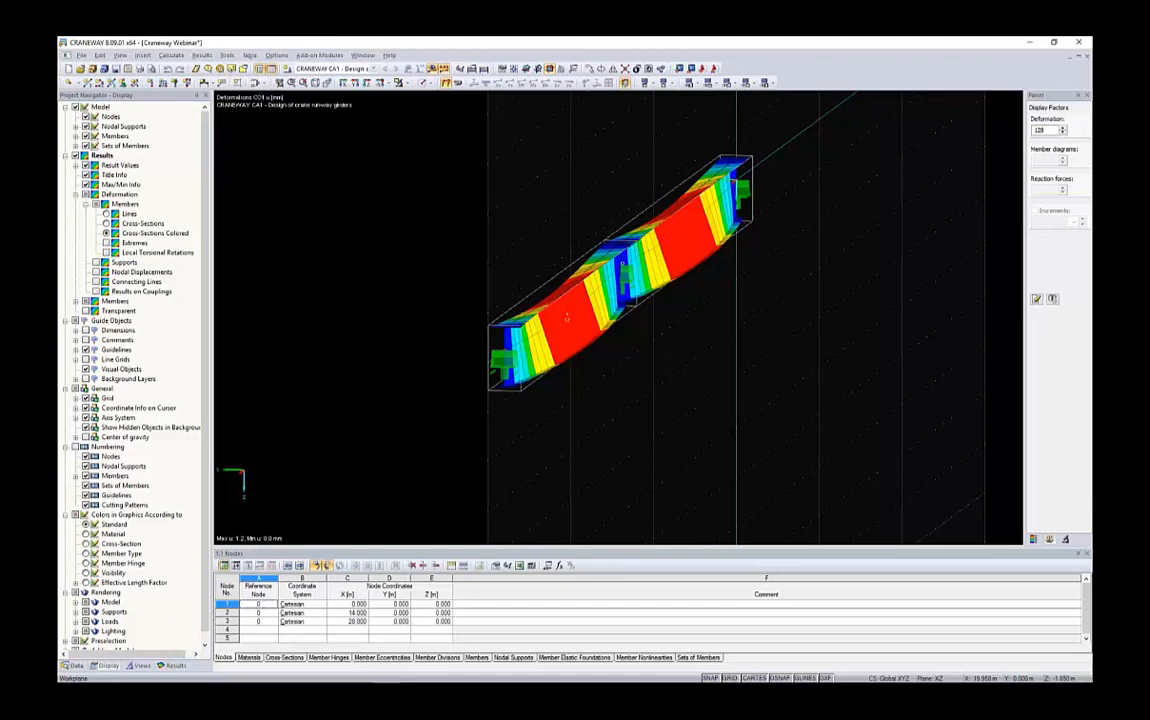
middle_click_drag(536, 249, 536, 326, "ctrl")
left_click(72, 665)
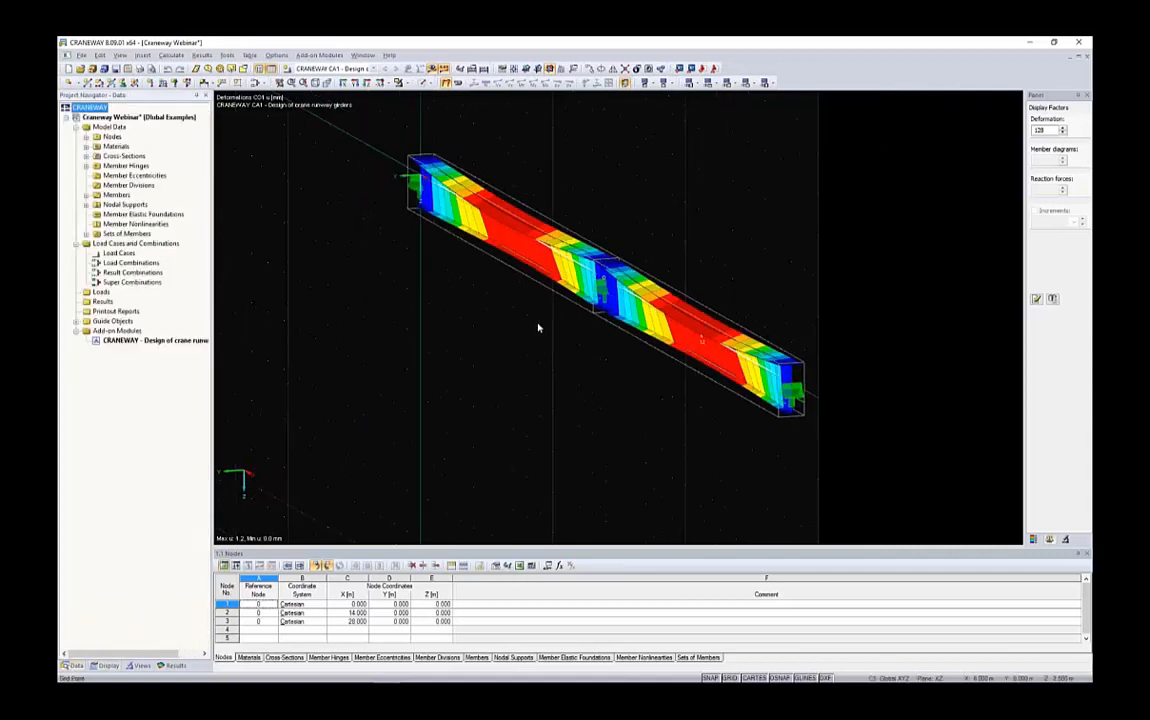
middle_click_drag(624, 226, 420, 300, "ctrl")
middle_click_drag(652, 426, 576, 212, "ctrl")
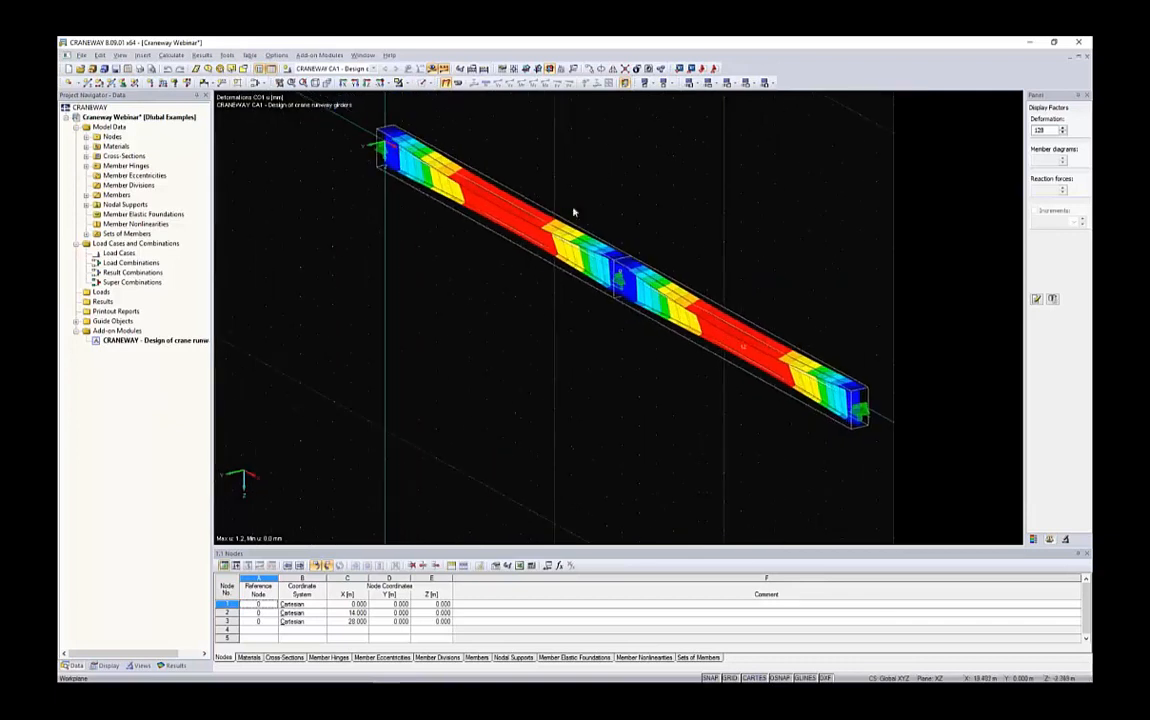
Create a new printout report named Crane Girder Analysis using the 4 - Crane Girder Analysis template
right_click(115, 312)
left_click(128, 320)
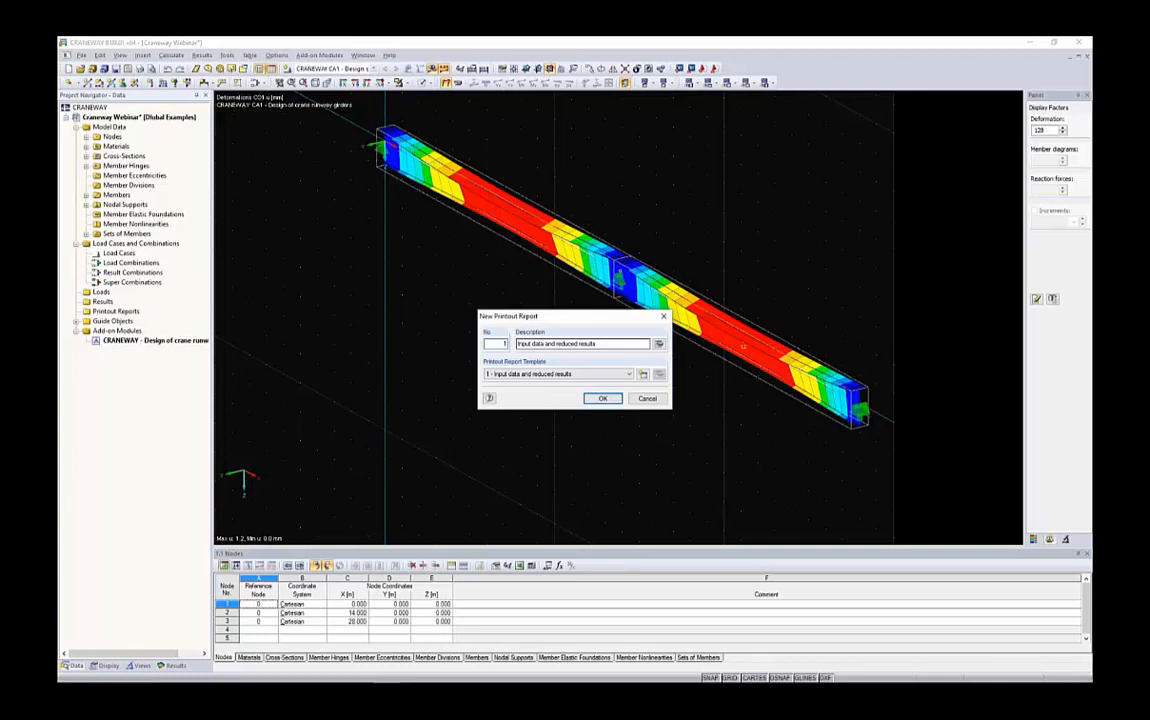
left_click(628, 374)
left_click(528, 405)
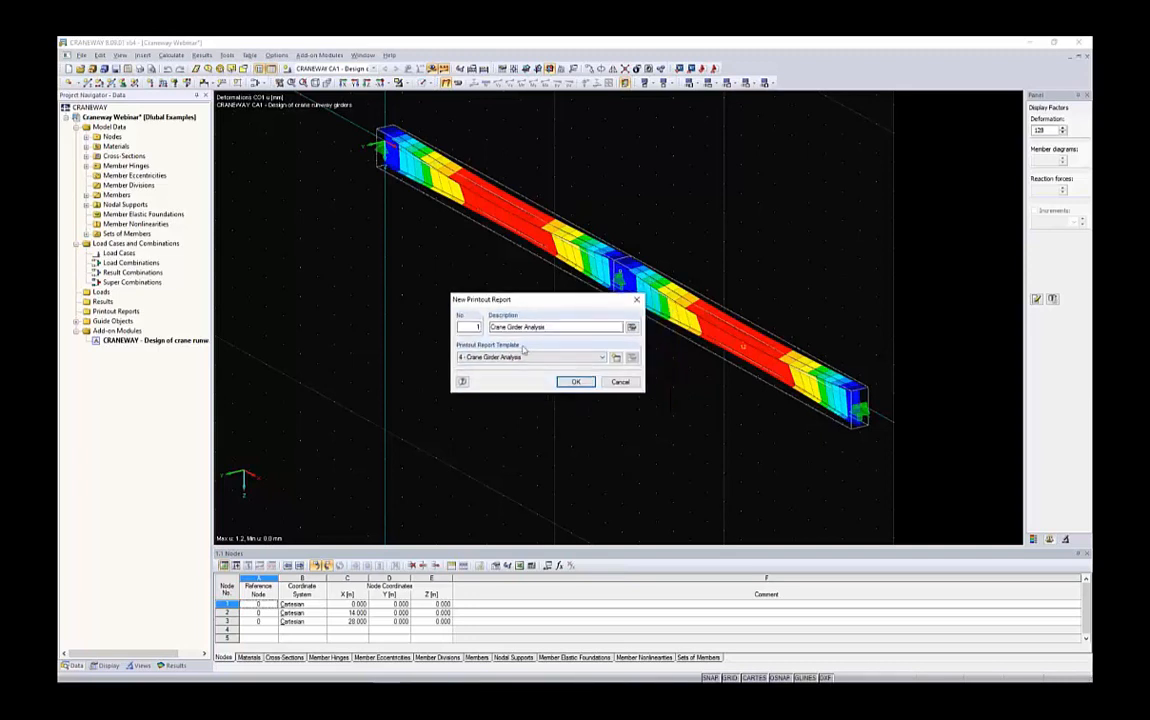
left_click(576, 383)
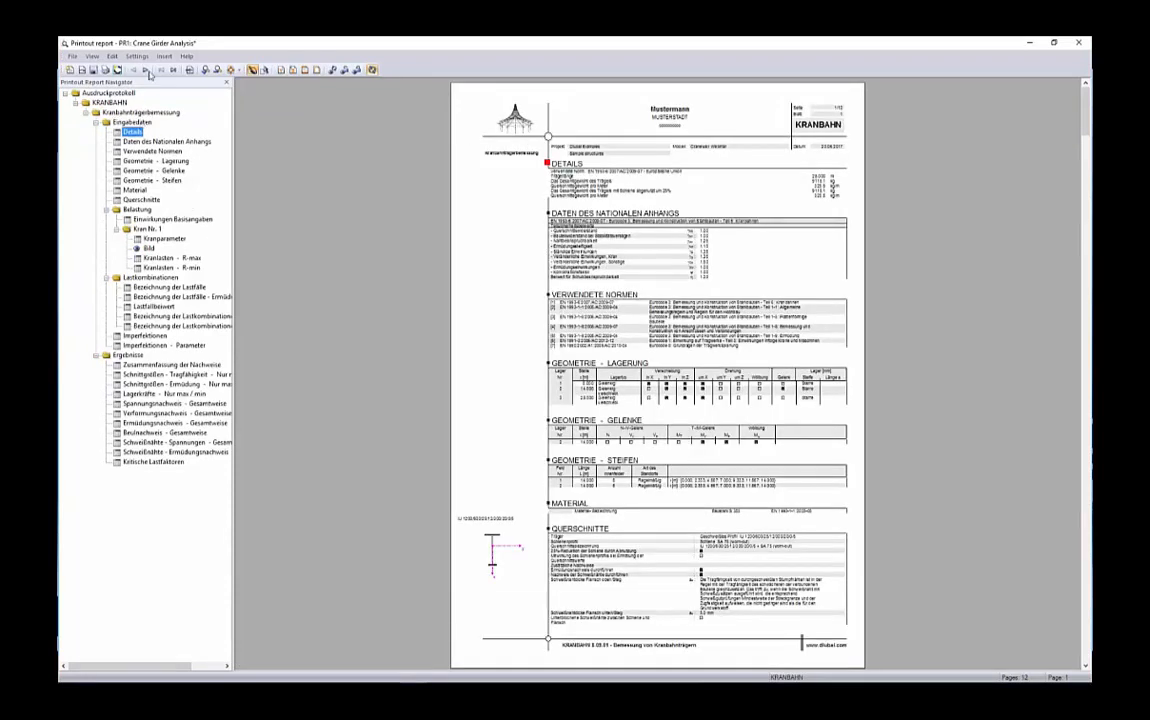
Switch the printout report language to English
left_click(137, 57)
left_click(182, 124)
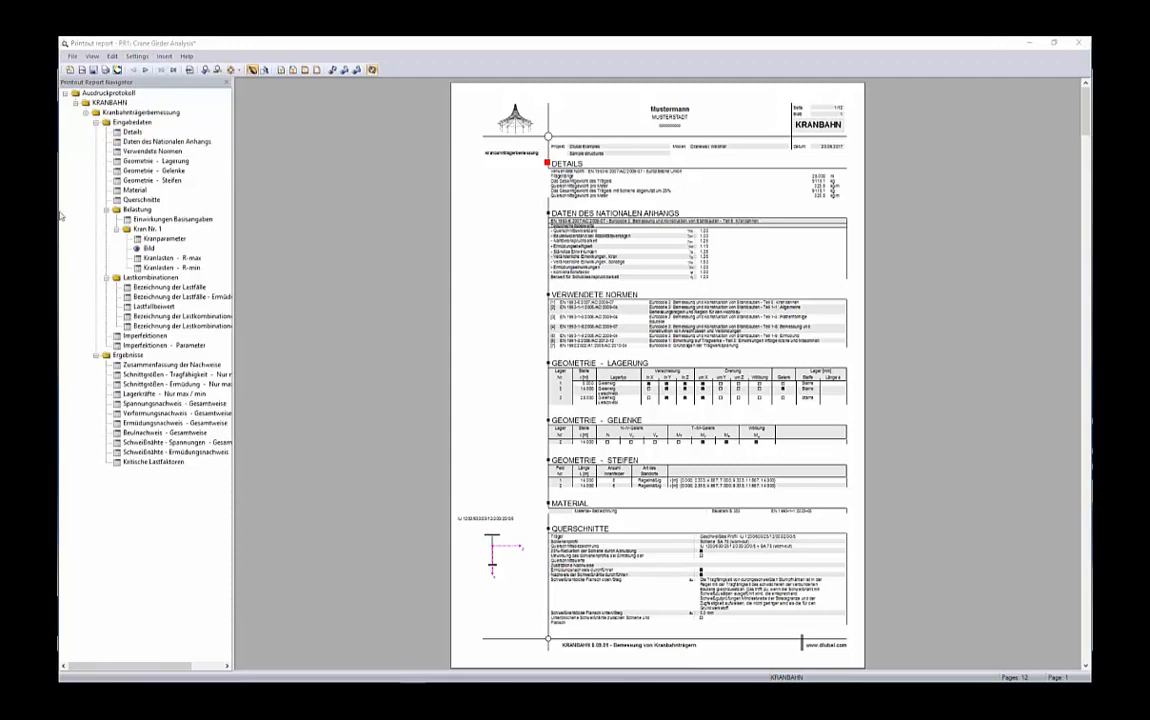
left_click(446, 178)
left_click(545, 332)
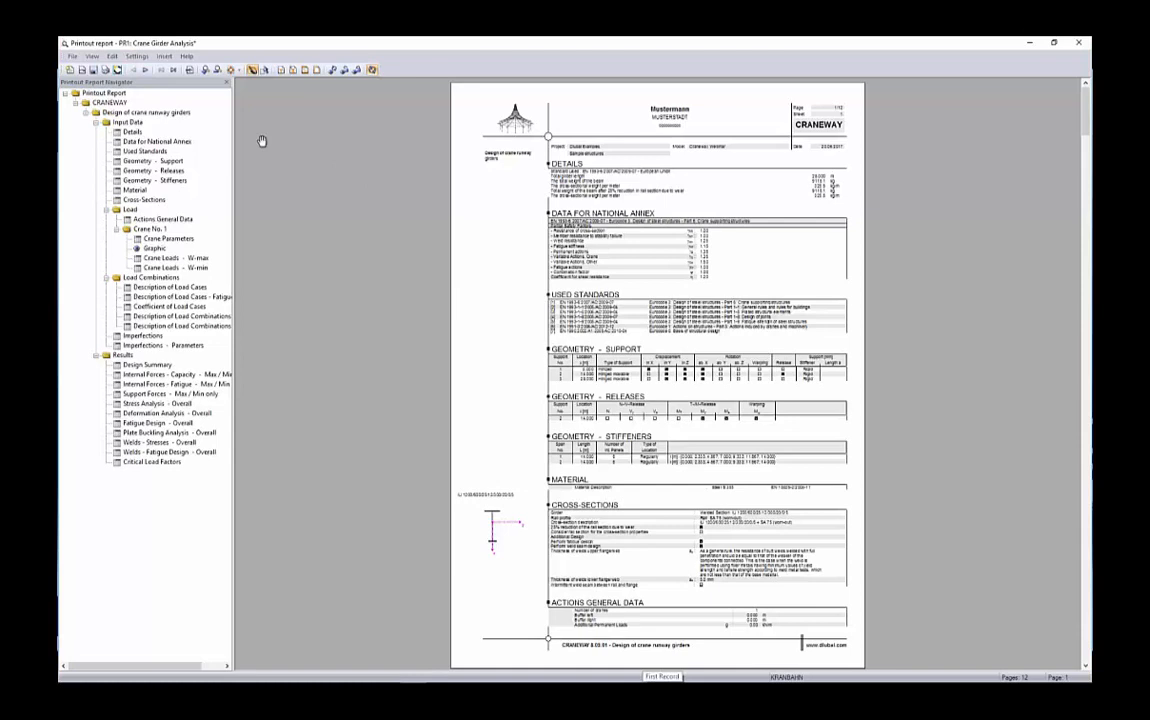
left_click(137, 56)
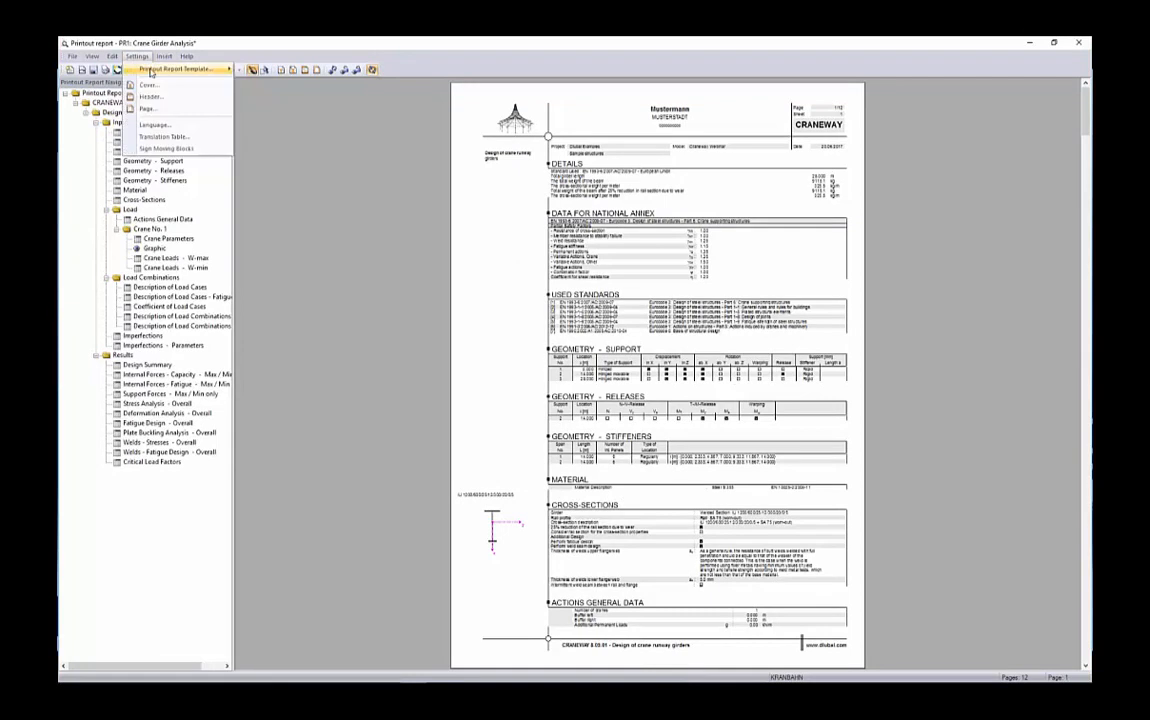
left_click(148, 110)
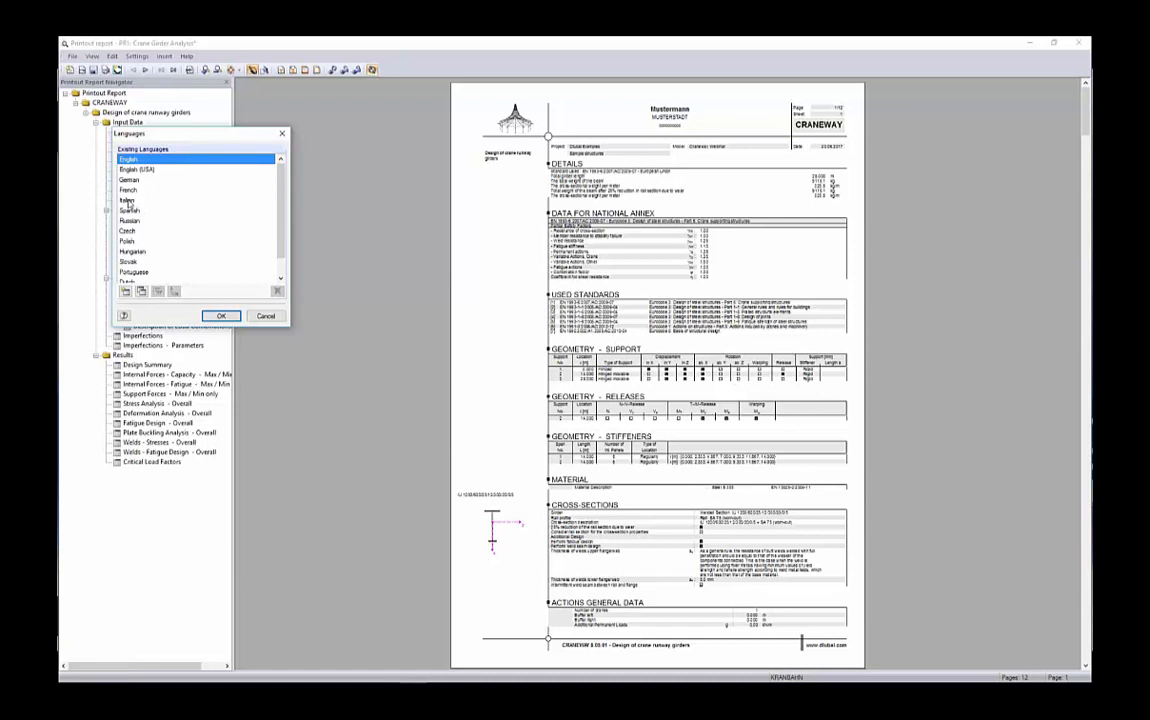
scroll(130, 252, "down", 1)
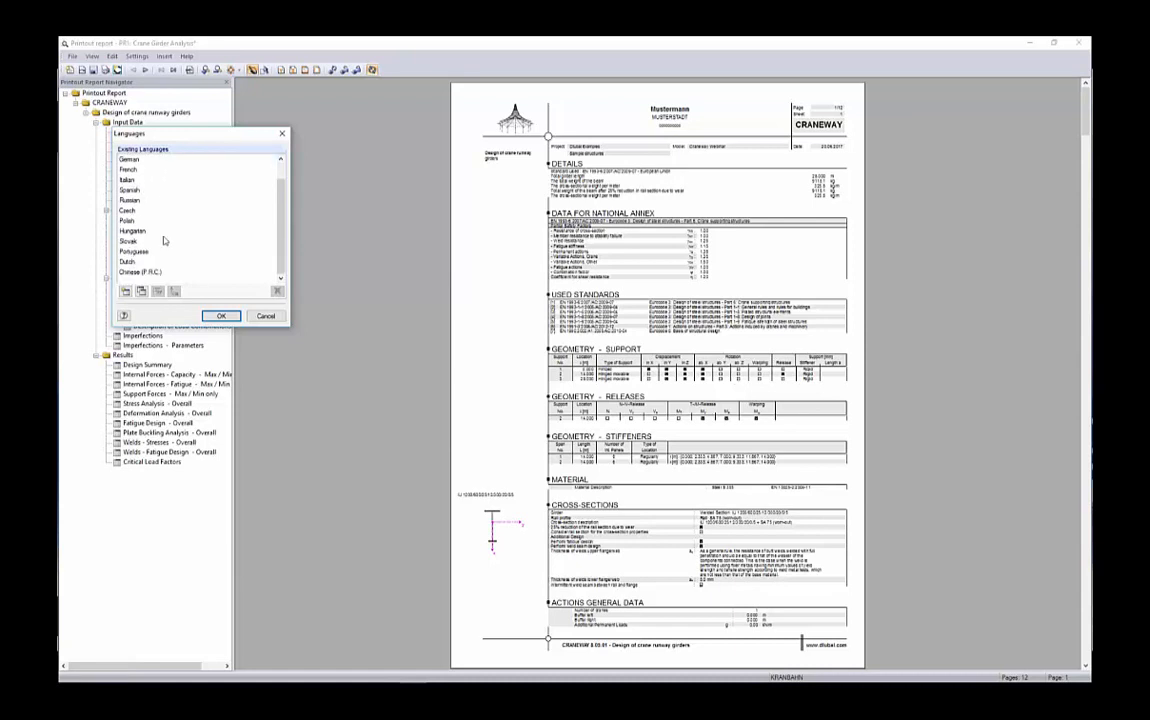
scroll(125, 209, "up", 1)
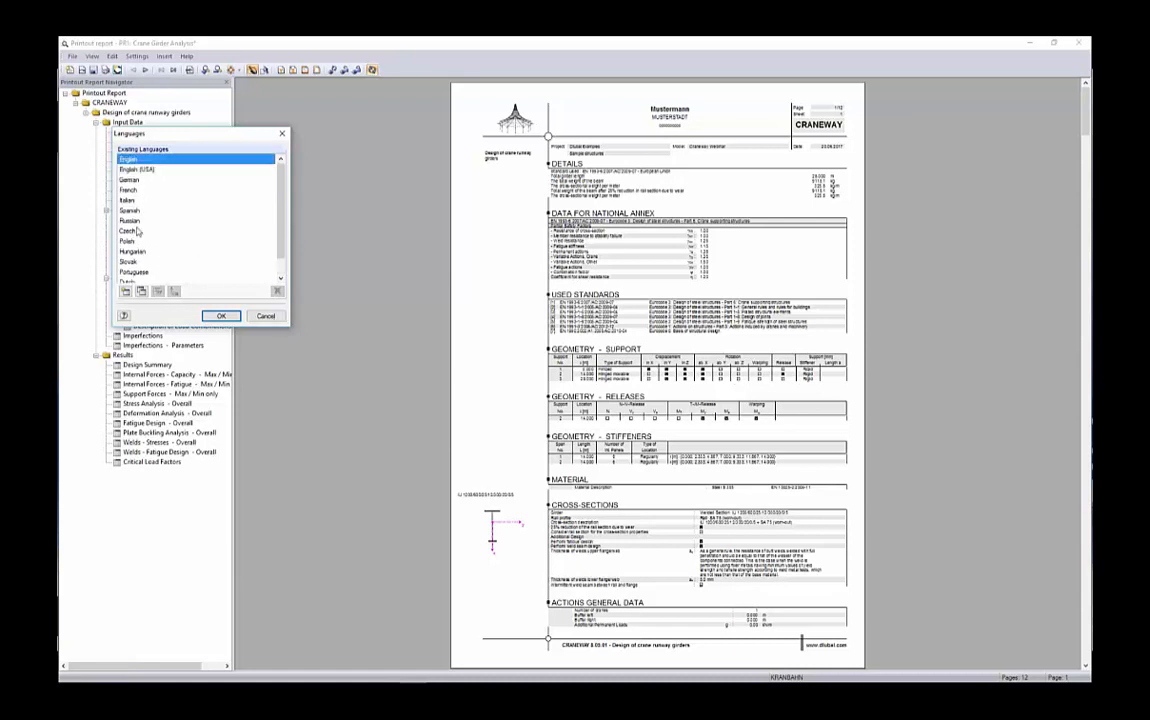
left_click_drag(253, 137, 392, 156)
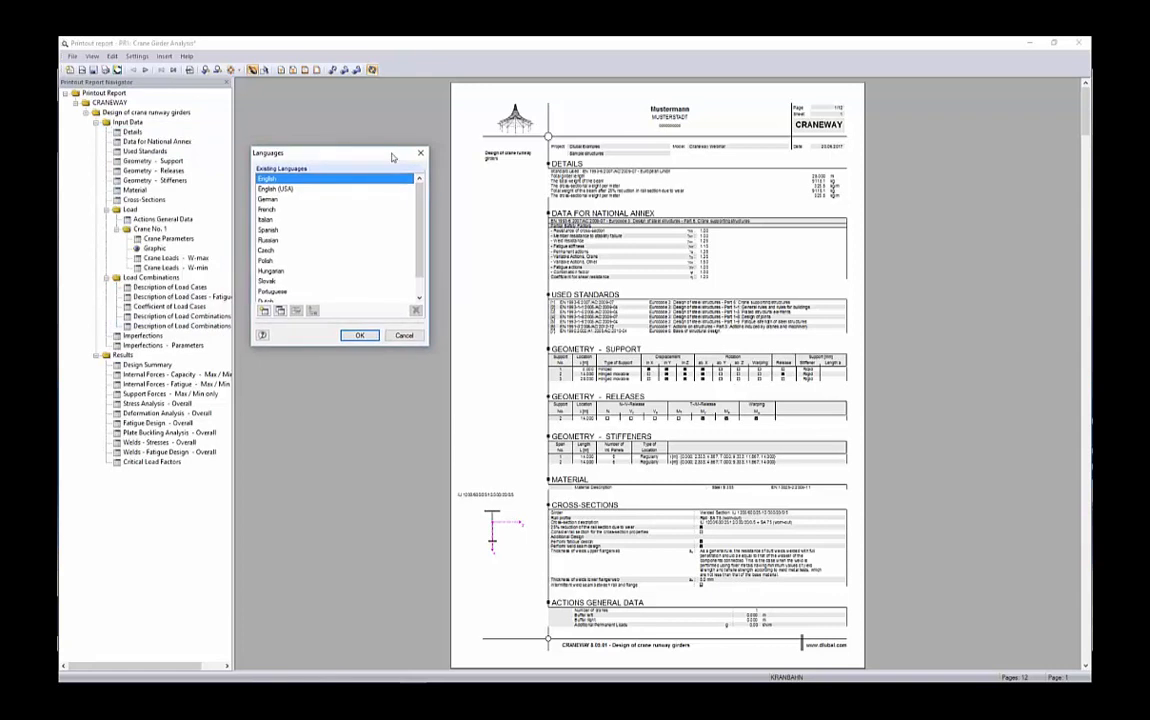
left_click(405, 337)
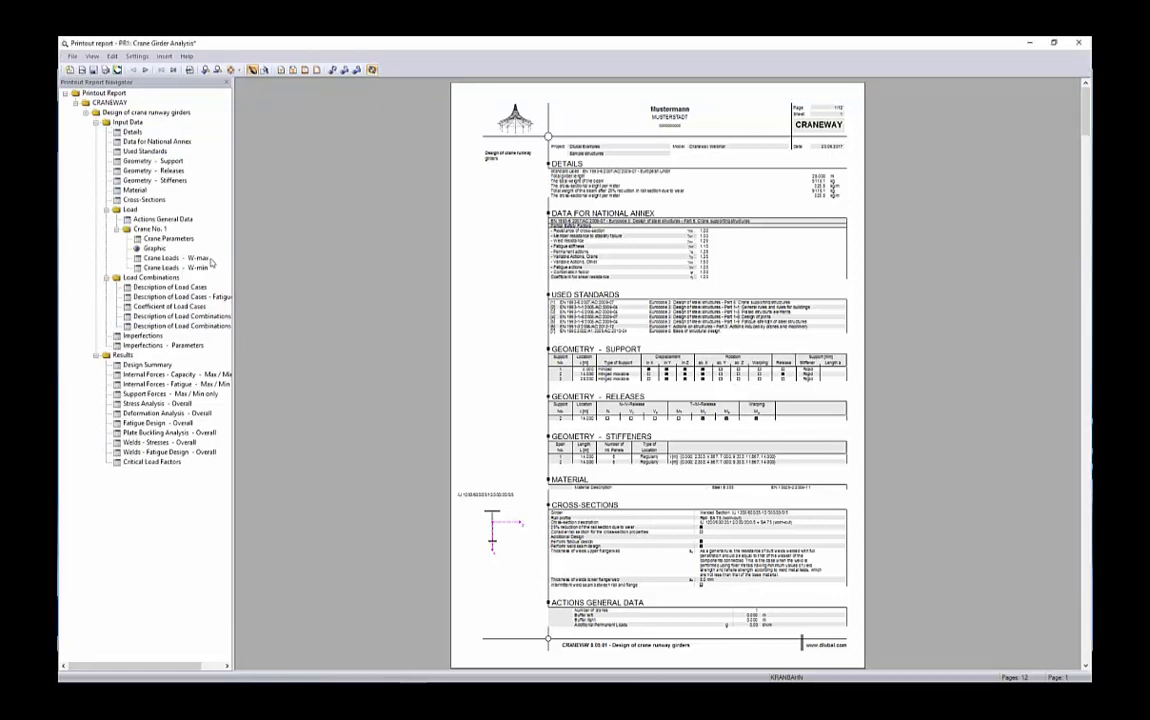
Browse the report's crane graphic, load case and load combination pages
left_click(150, 248)
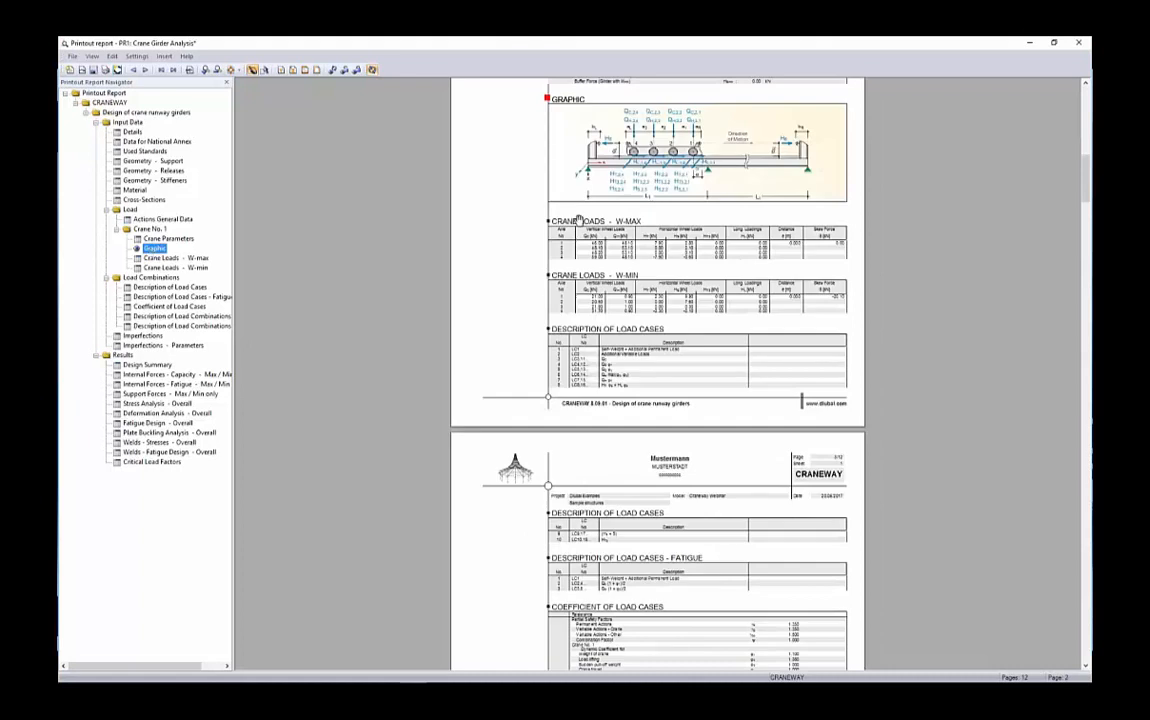
scroll(716, 342, "down", 1)
scroll(716, 338, "down", 3)
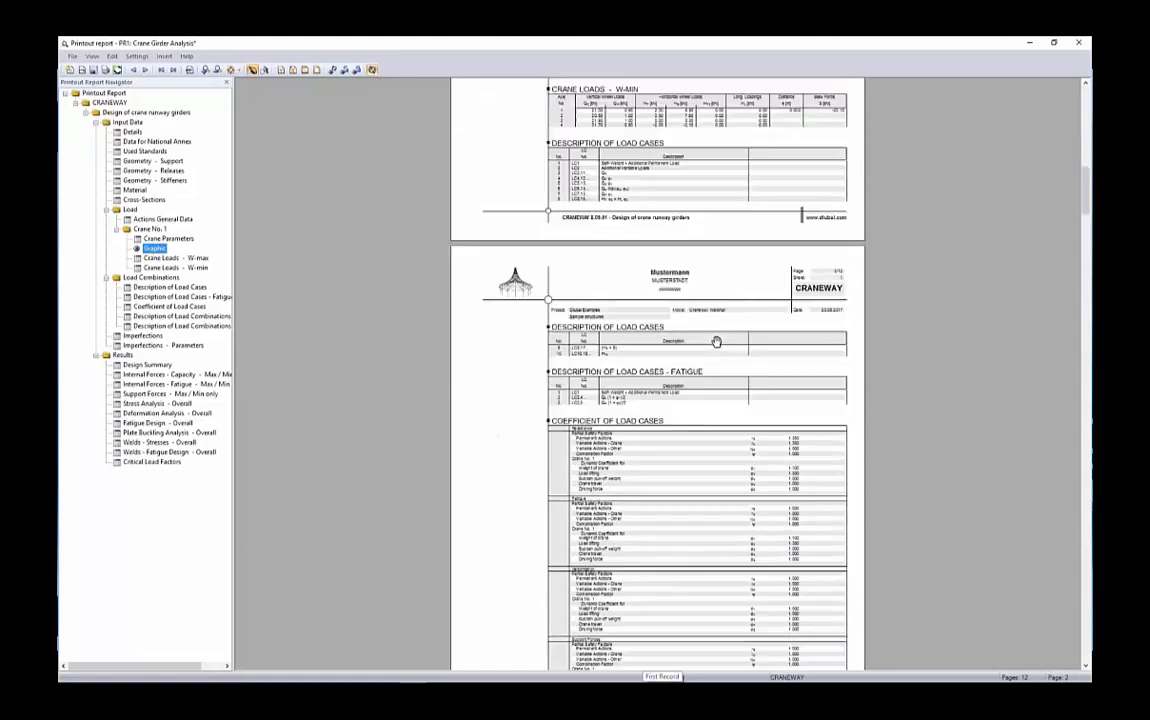
scroll(690, 320, "up", 4)
scroll(420, 350, "down", 5)
scroll(424, 354, "down", 4)
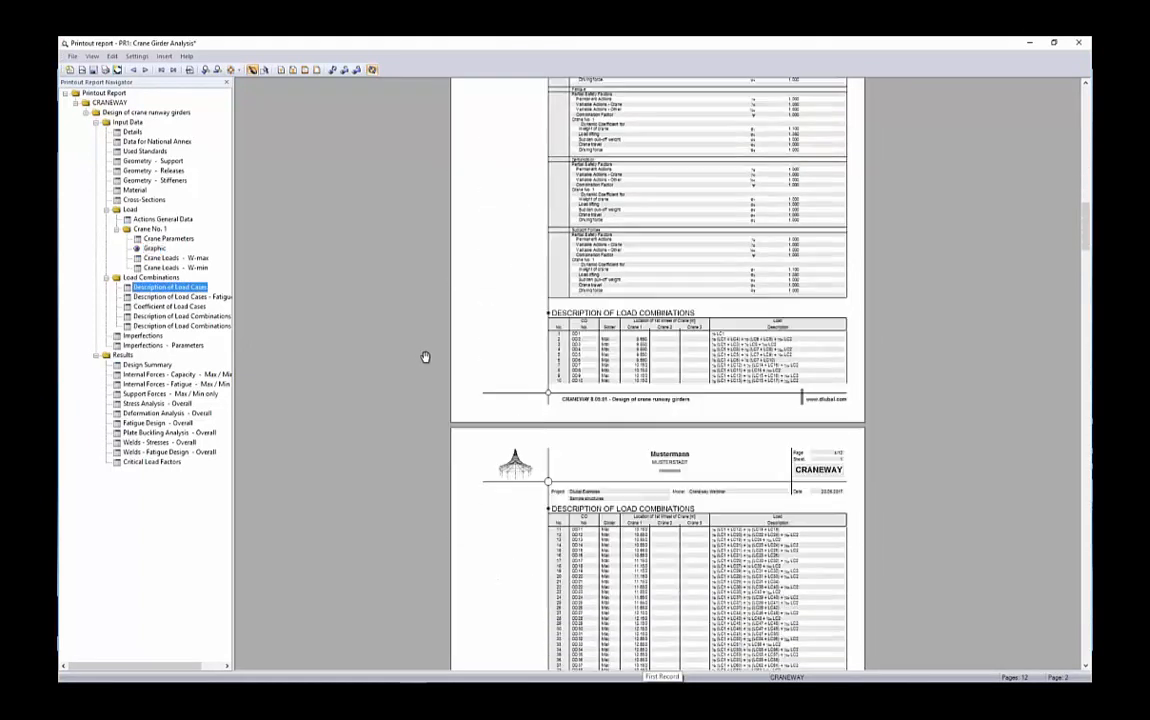
scroll(424, 354, "up", 5)
scroll(528, 262, "up", 3)
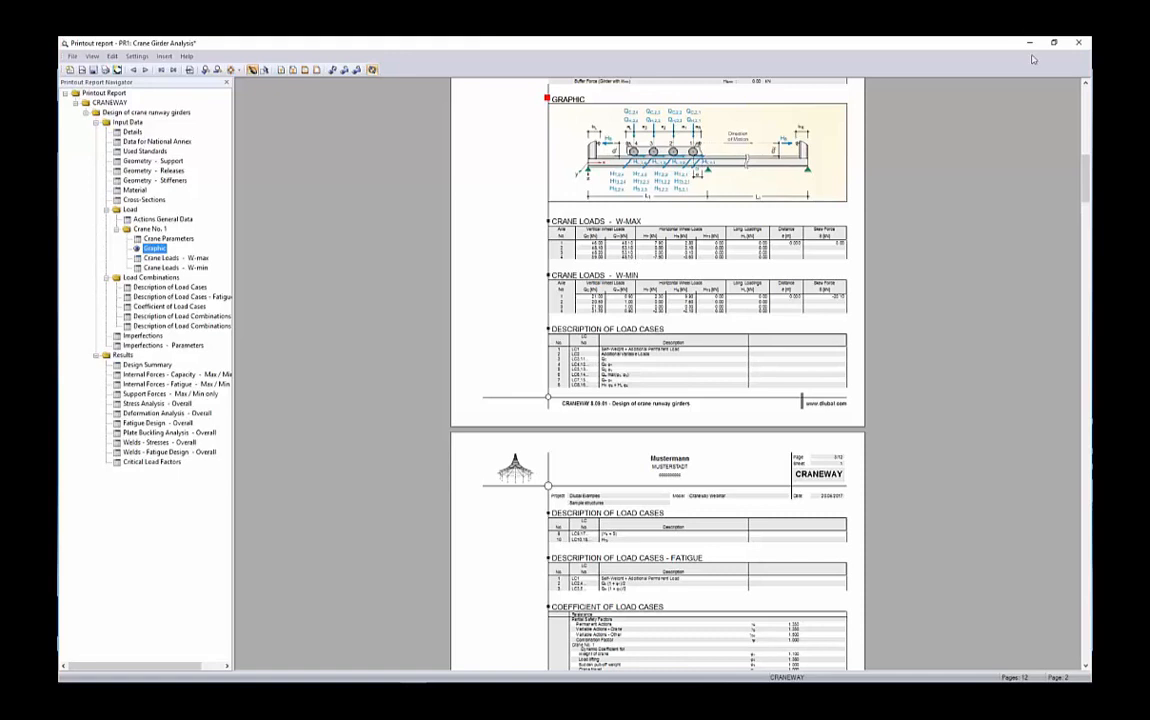
Close the printout report, saving it
left_click(1079, 43)
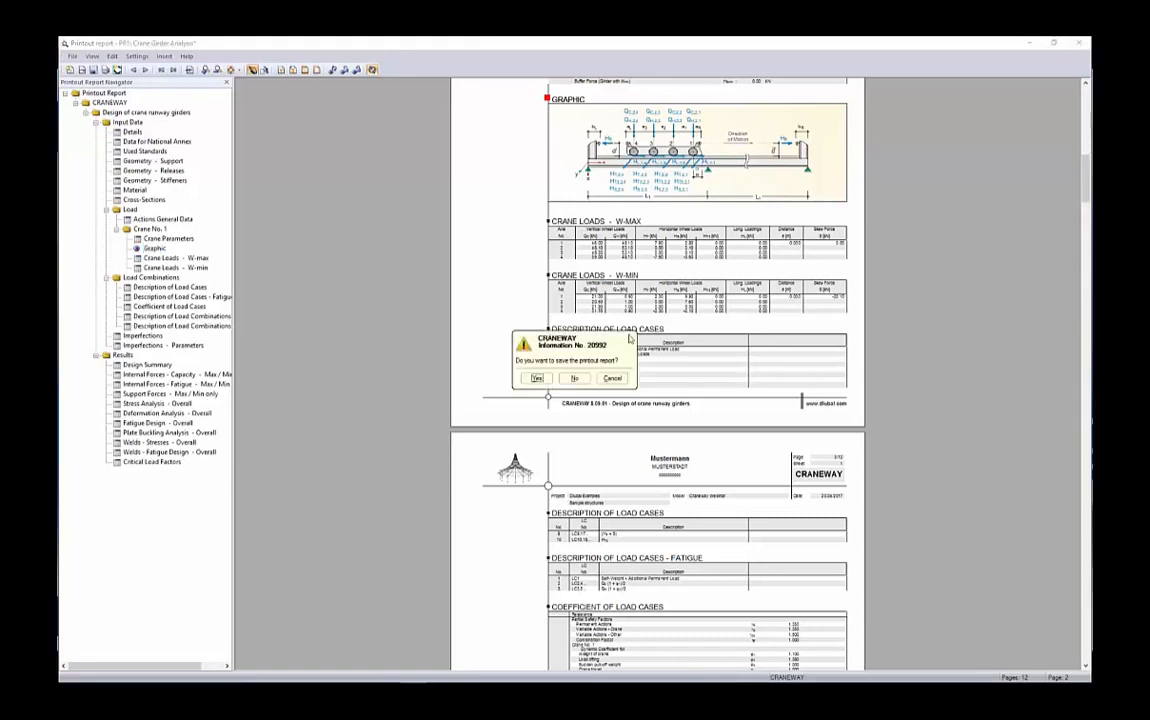
left_click(538, 379)
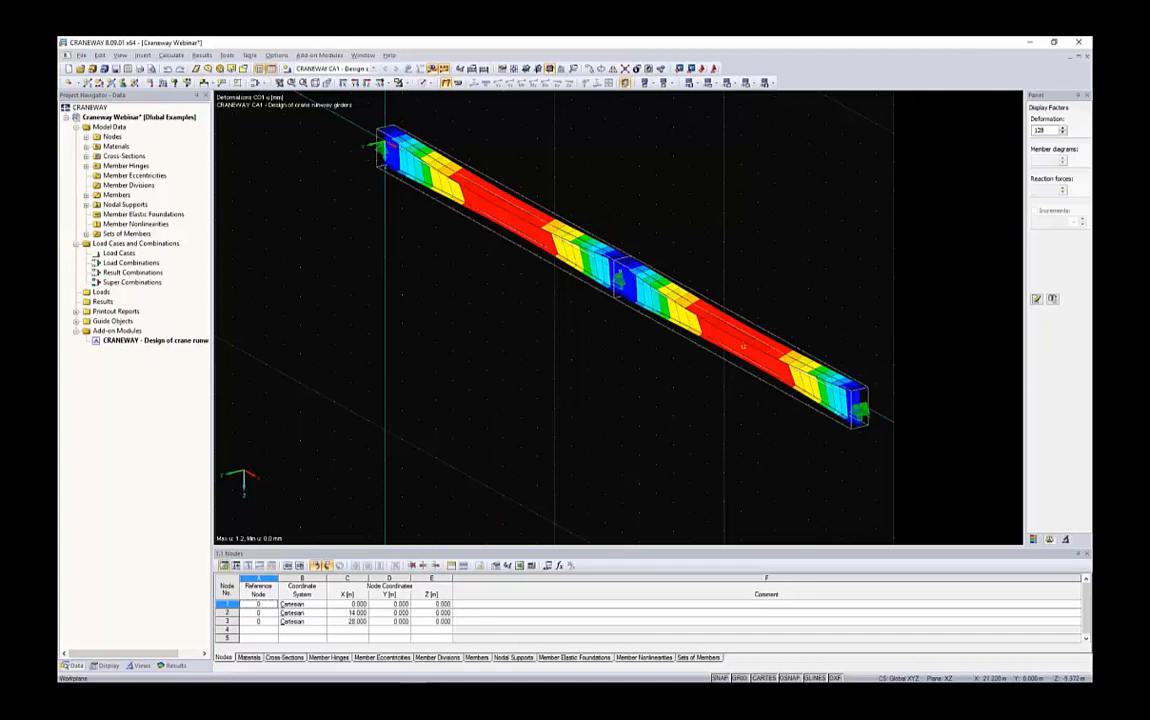
Print the current deformation graphic of the girder into printout report PR1
middle_click_drag(744, 172, 716, 180, "ctrl")
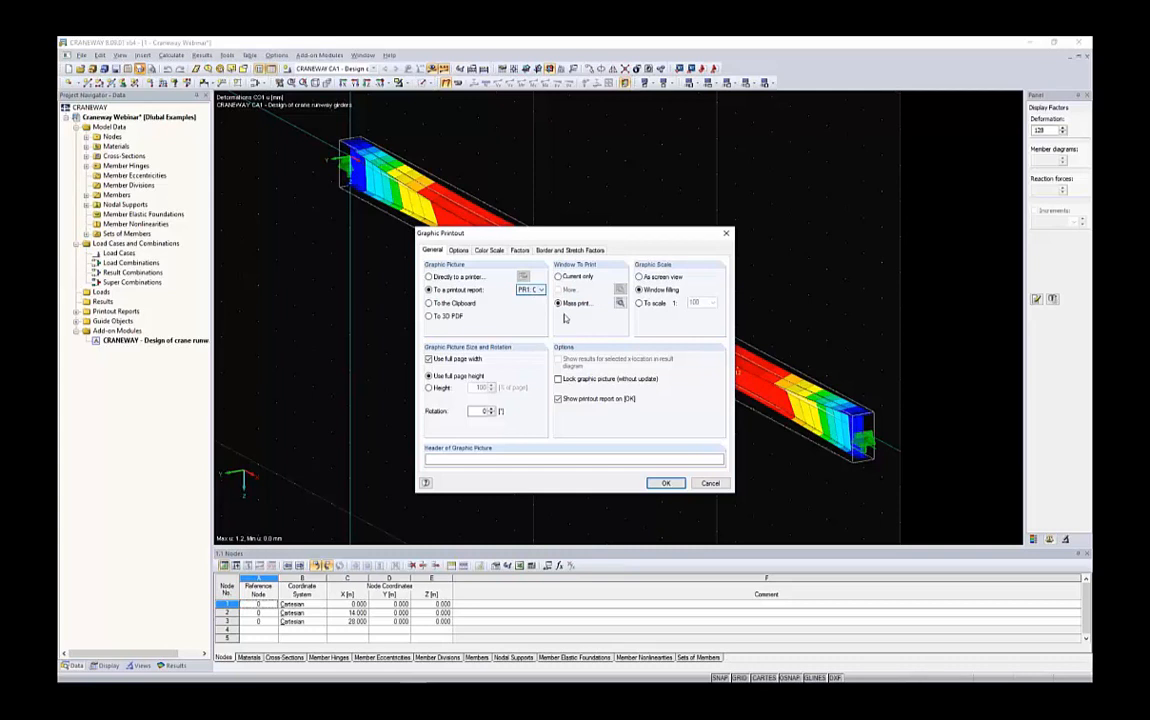
left_click(558, 276)
left_click(664, 483)
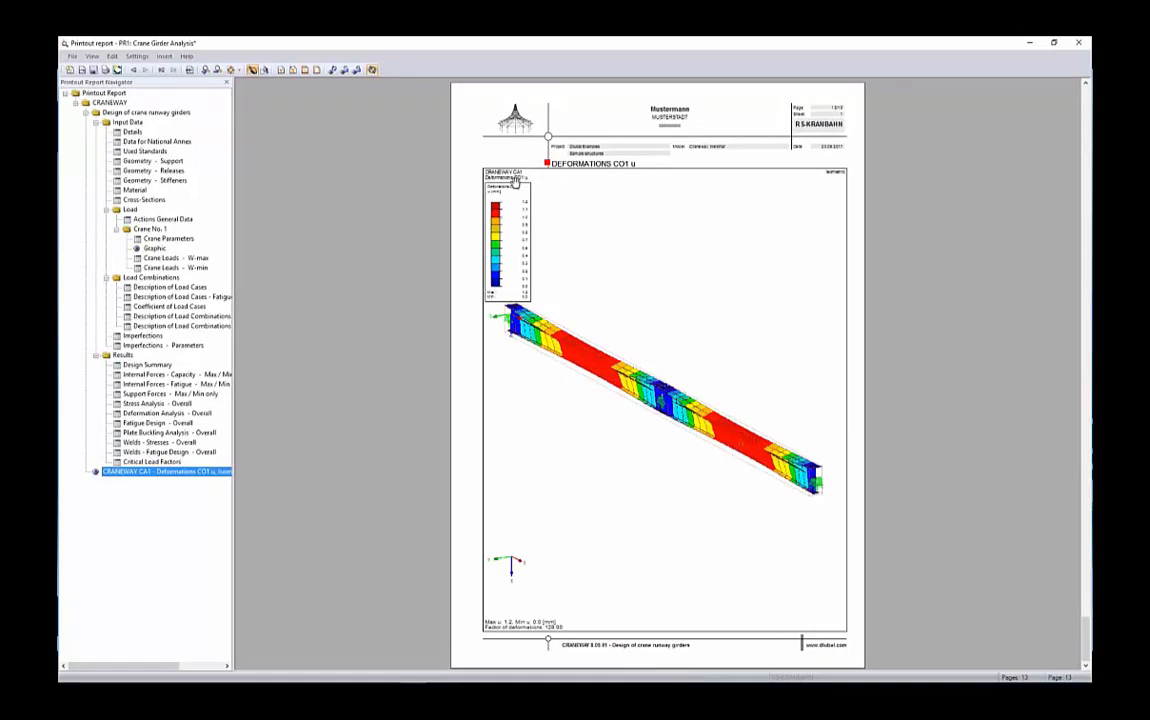
Edit the deformation graphic in the report by rotating the girder view, then return to the report
right_click(675, 312)
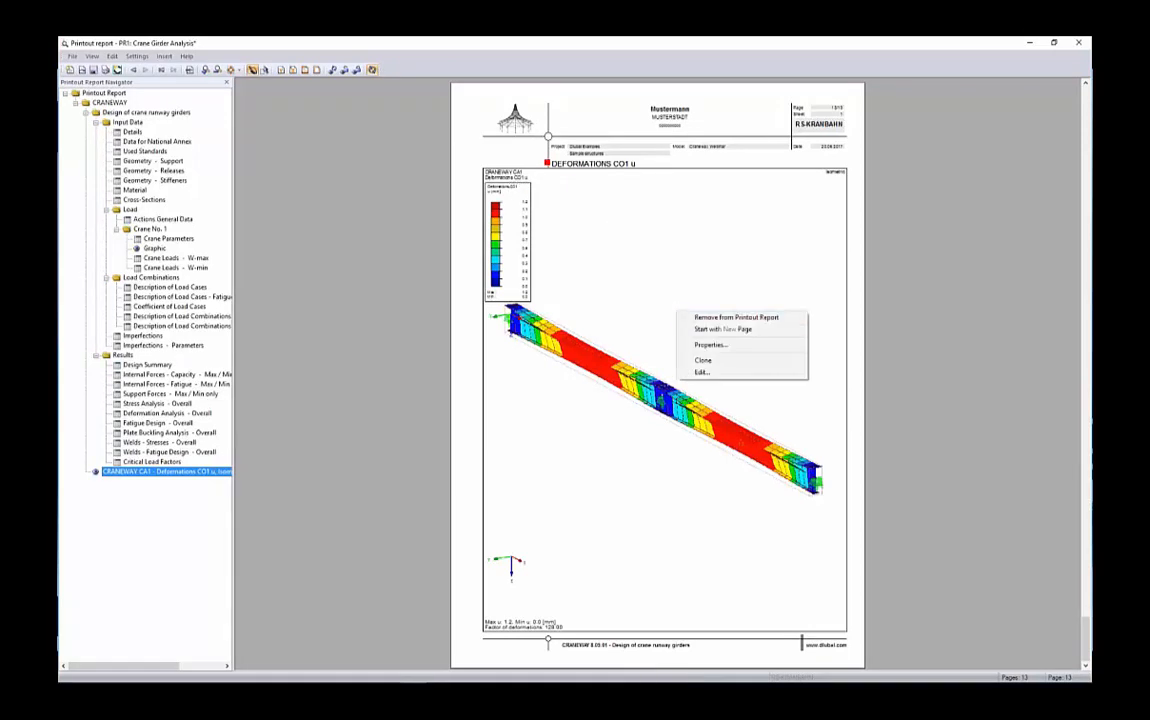
left_click(702, 372)
middle_click_drag(739, 278, 540, 397, "ctrl")
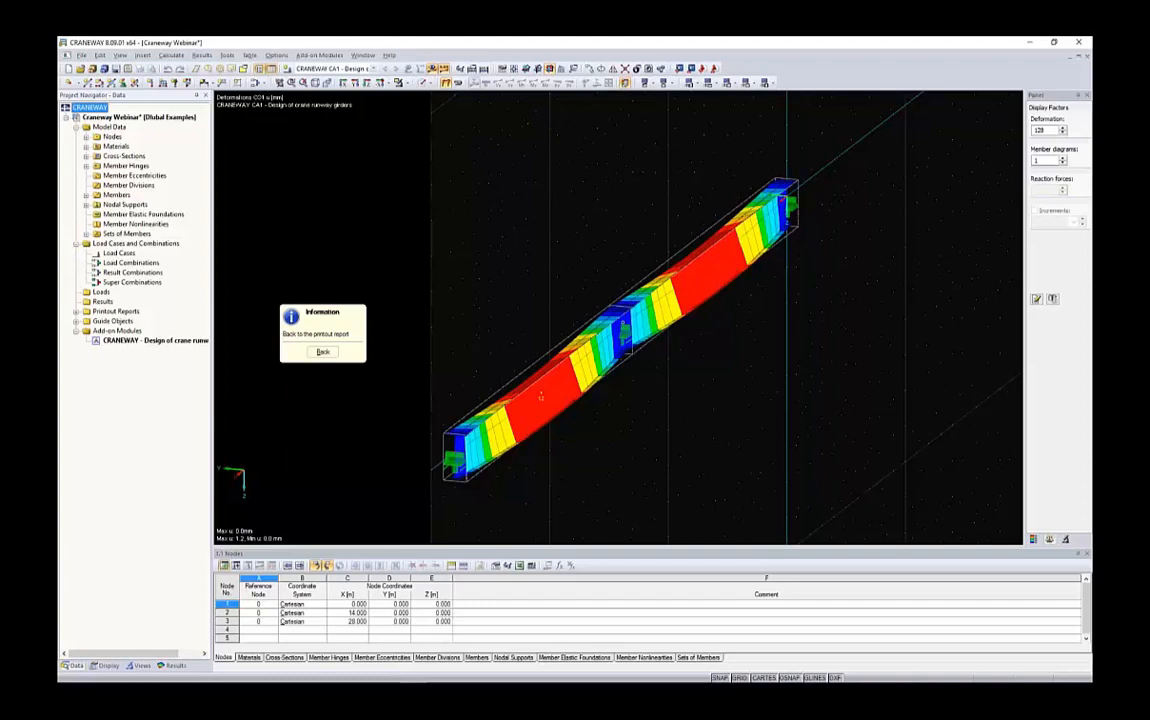
left_click(323, 351)
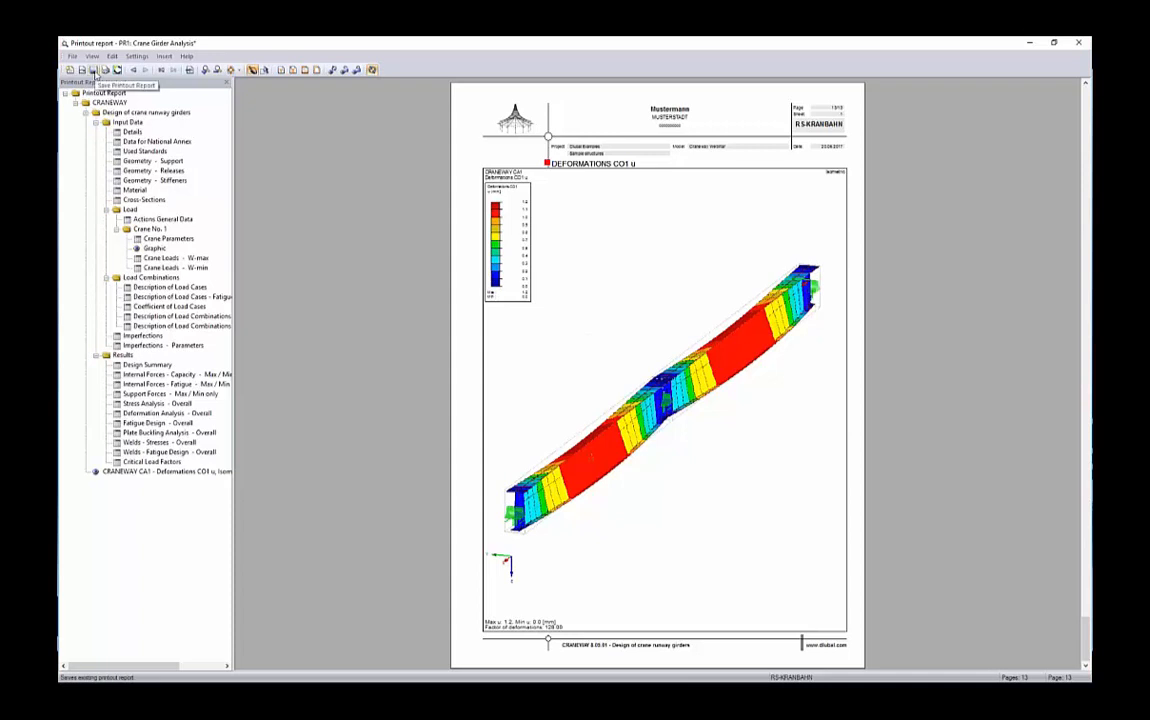
Save the printout report and close its window
left_click(93, 71)
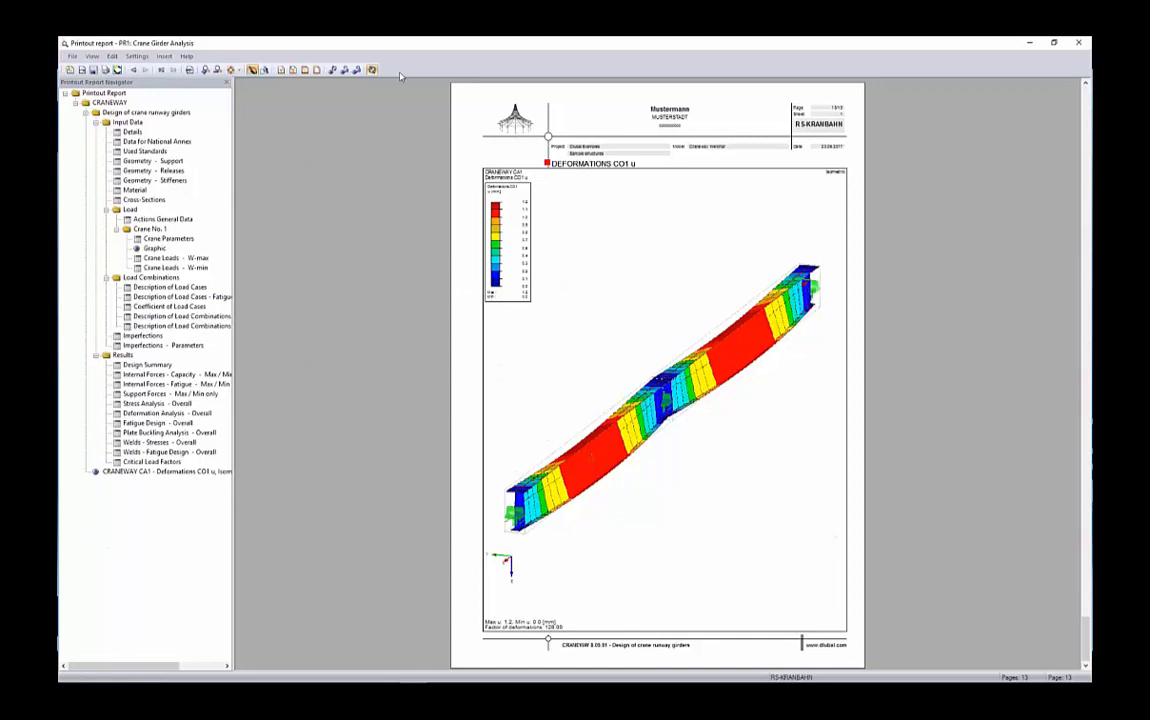
left_click(1081, 42)
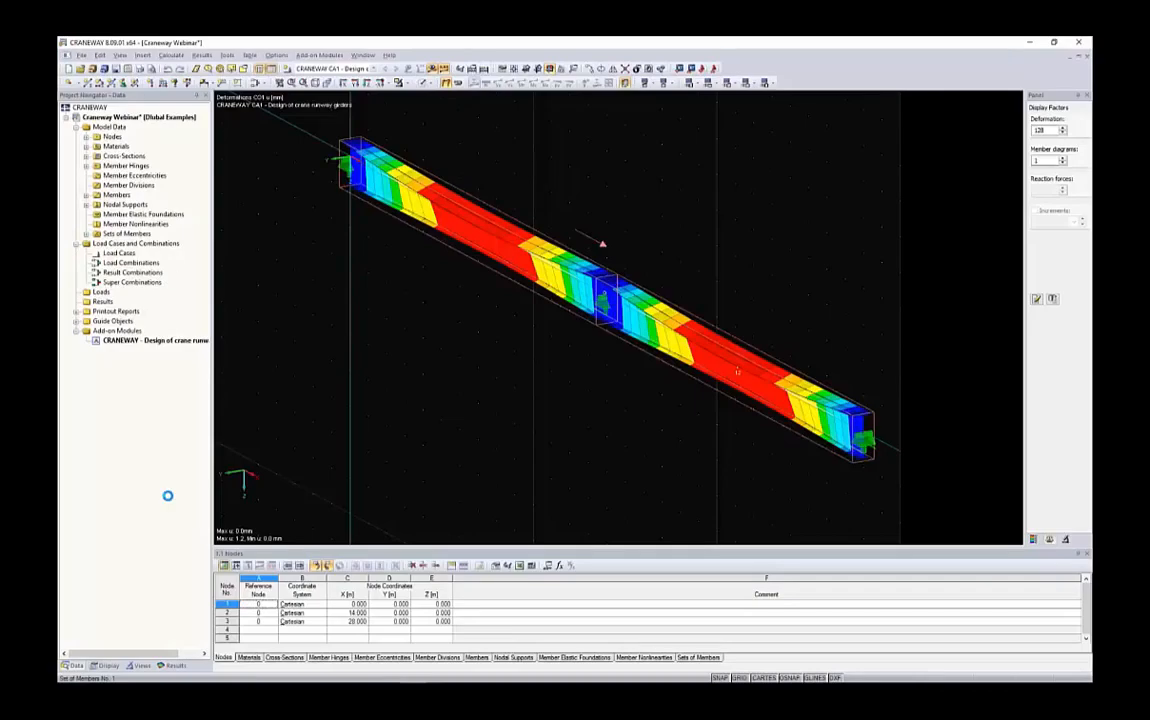
Mass-print u deformation graphics for CO 1, CO 2 and CO 27 into the printout report and view the CO 2 page
left_click(175, 666)
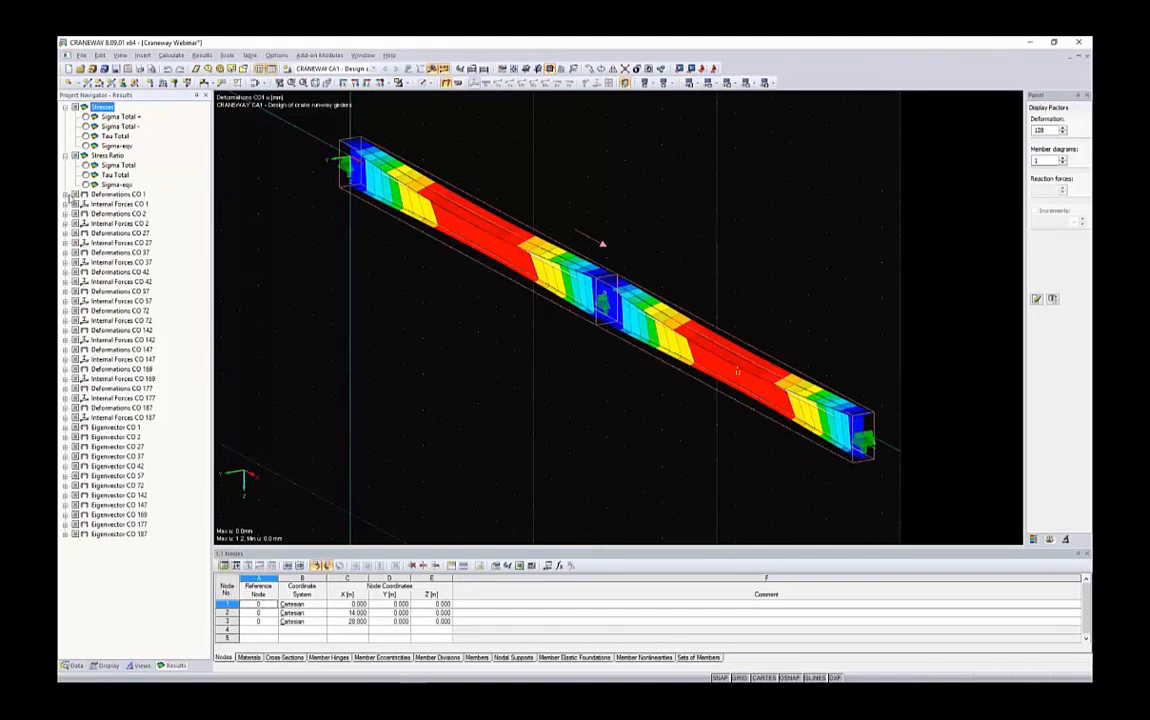
left_click(141, 68)
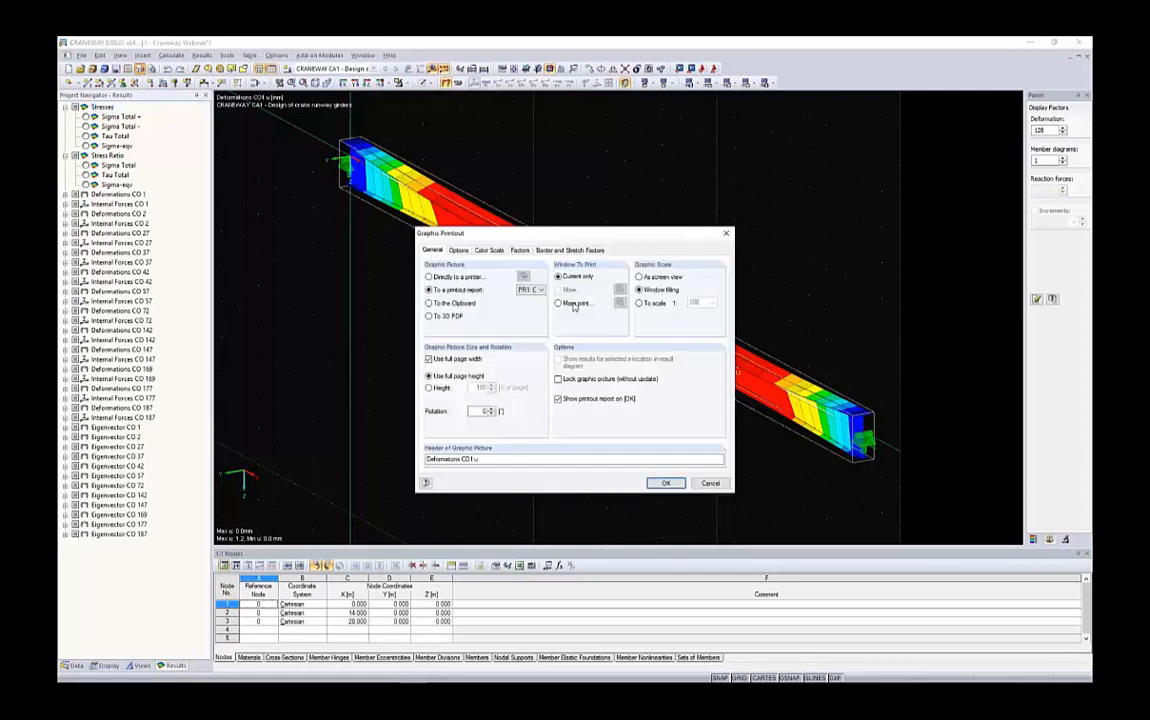
left_click(576, 305)
left_click(619, 303)
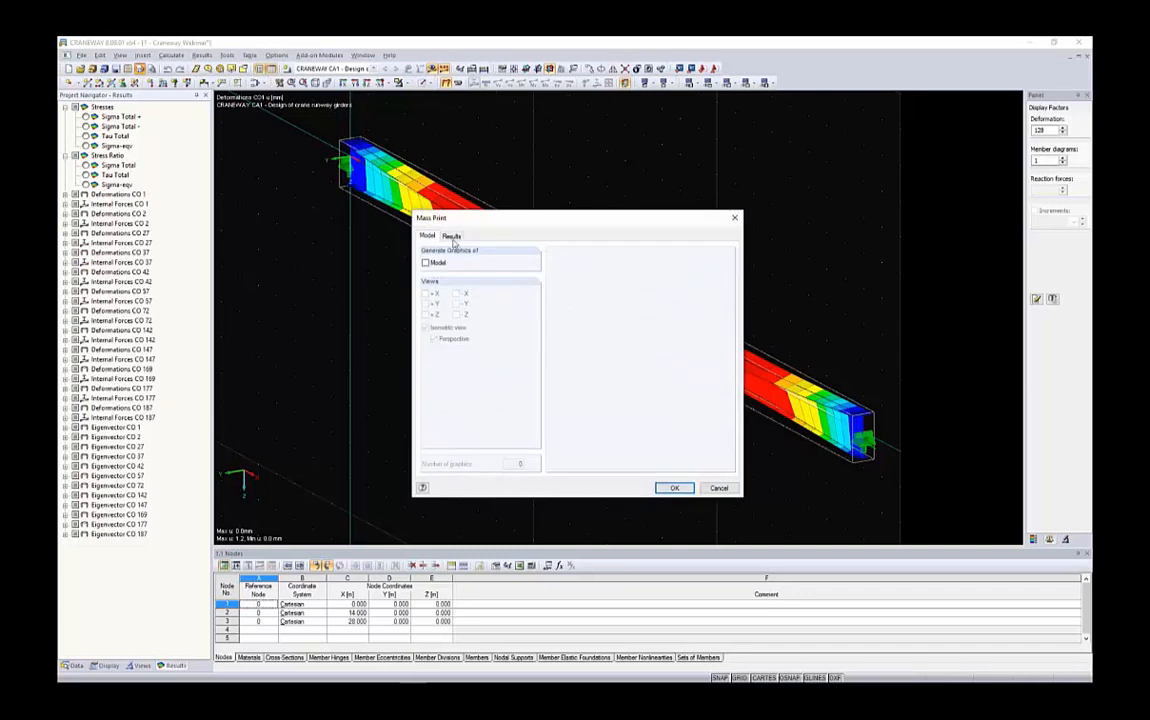
left_click(451, 236)
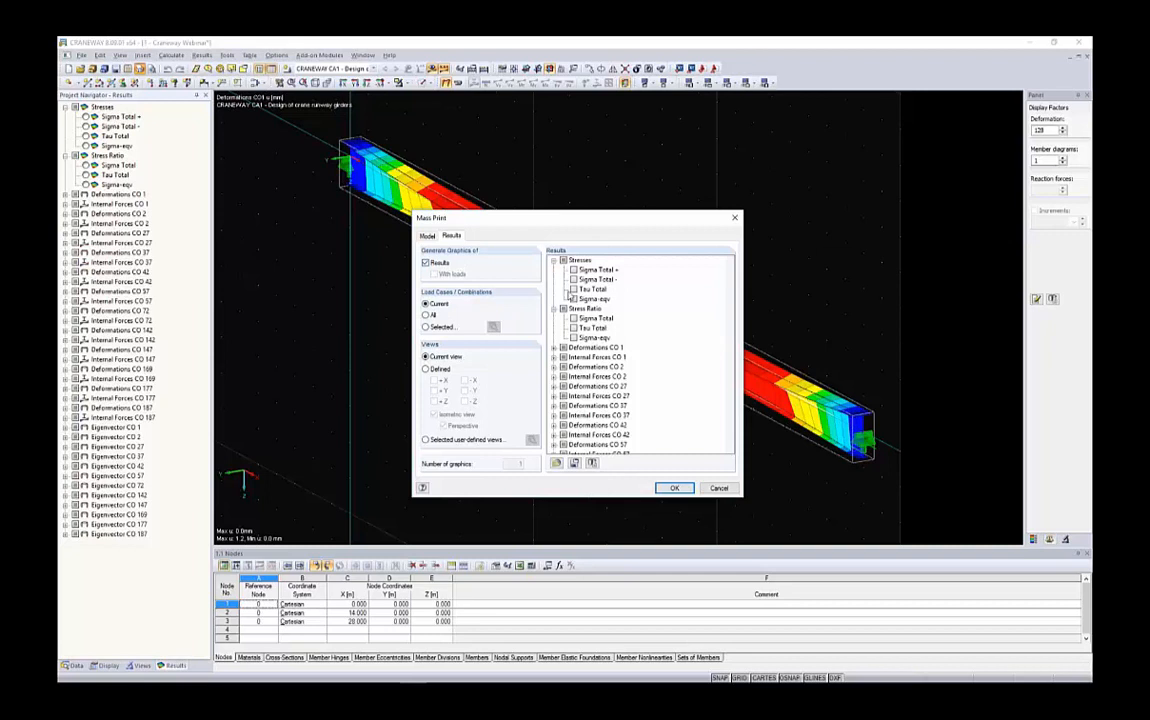
left_click(554, 260)
left_click(554, 270)
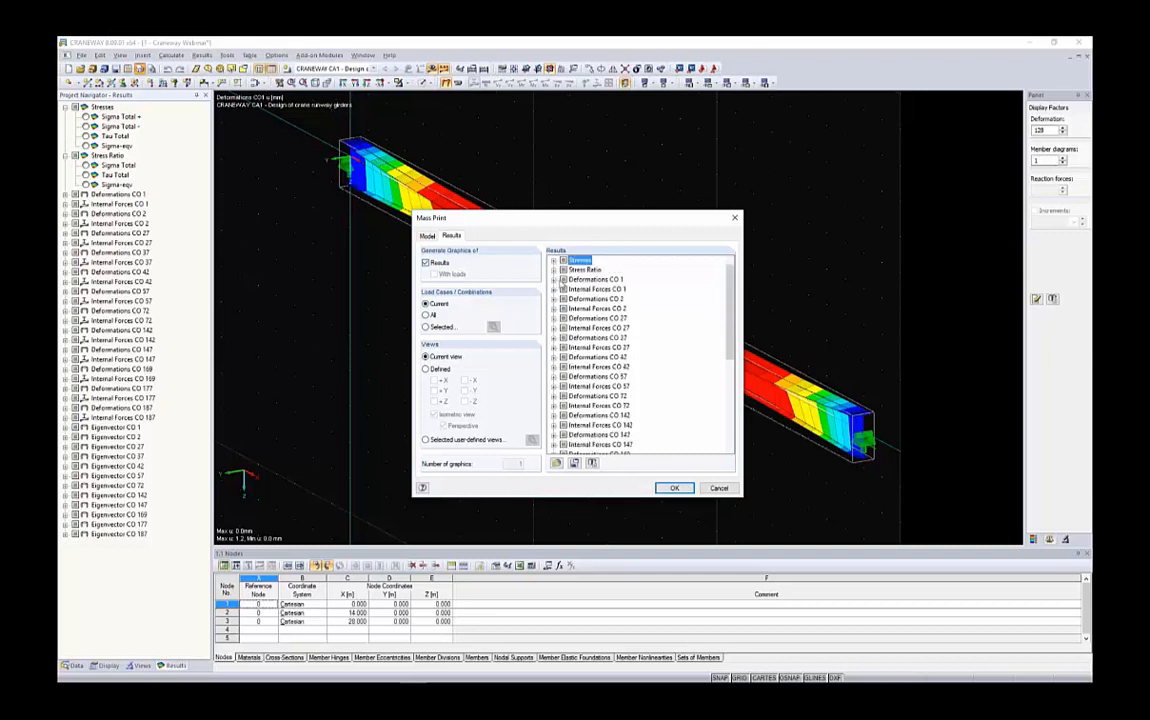
left_click(554, 279)
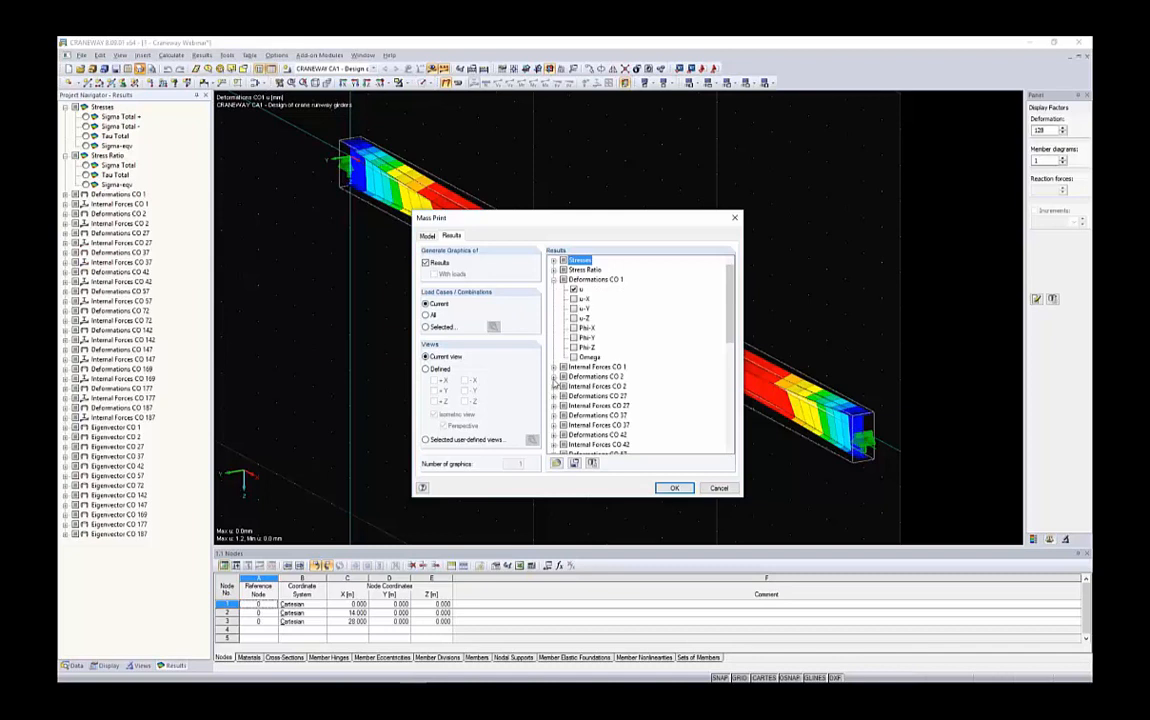
left_click(554, 377)
scroll(583, 353, "down", 3)
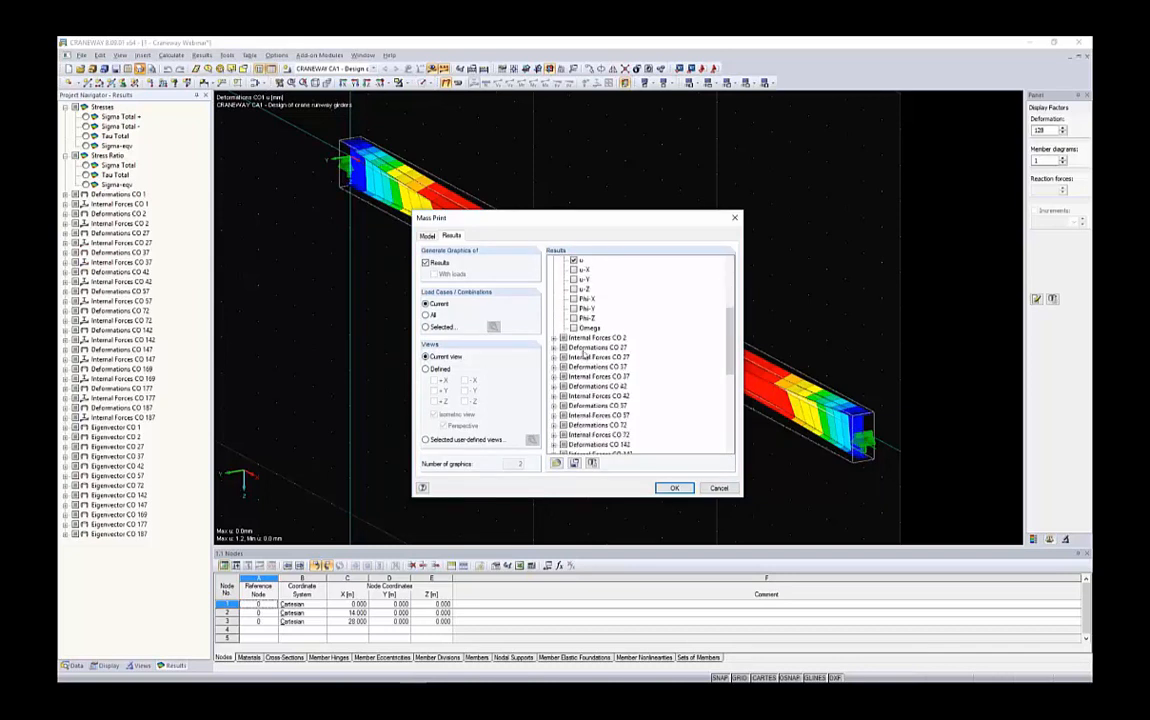
left_click(554, 347)
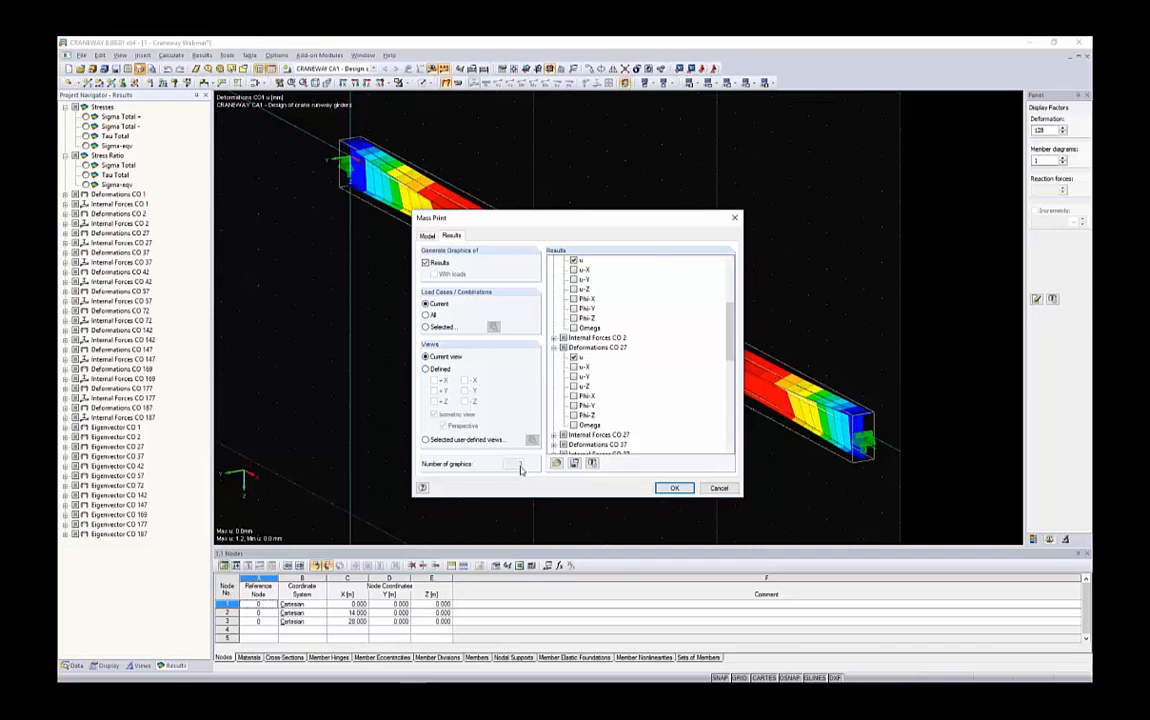
left_click(672, 488)
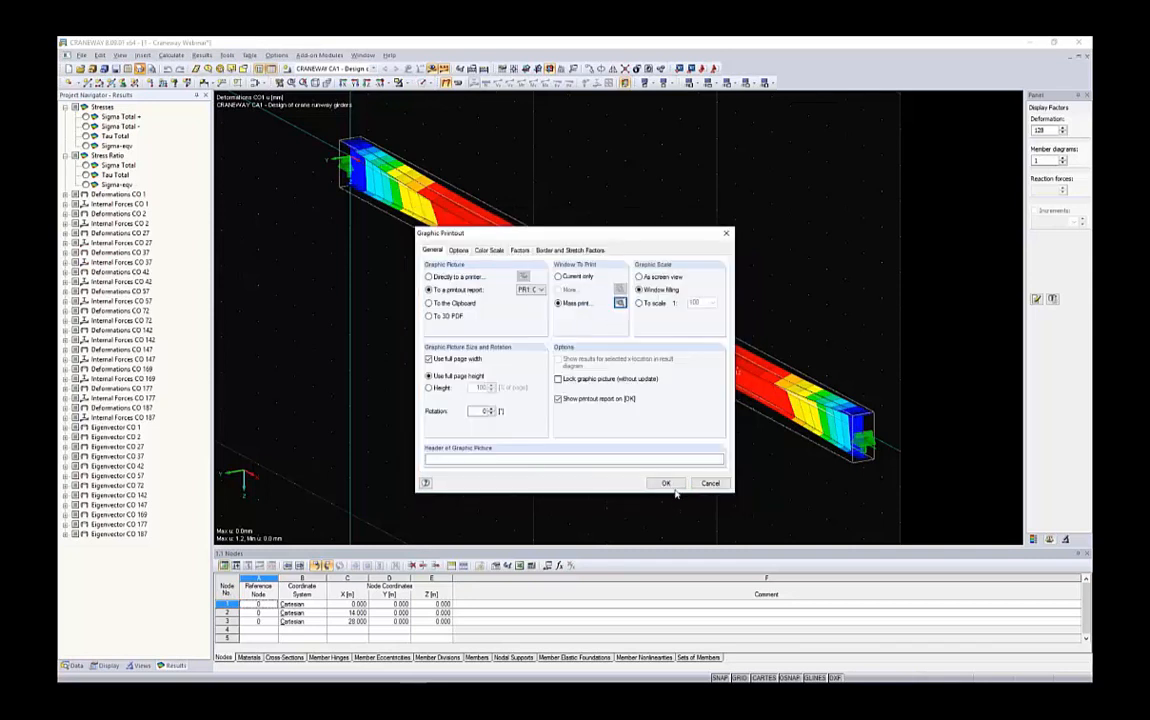
left_click(665, 484)
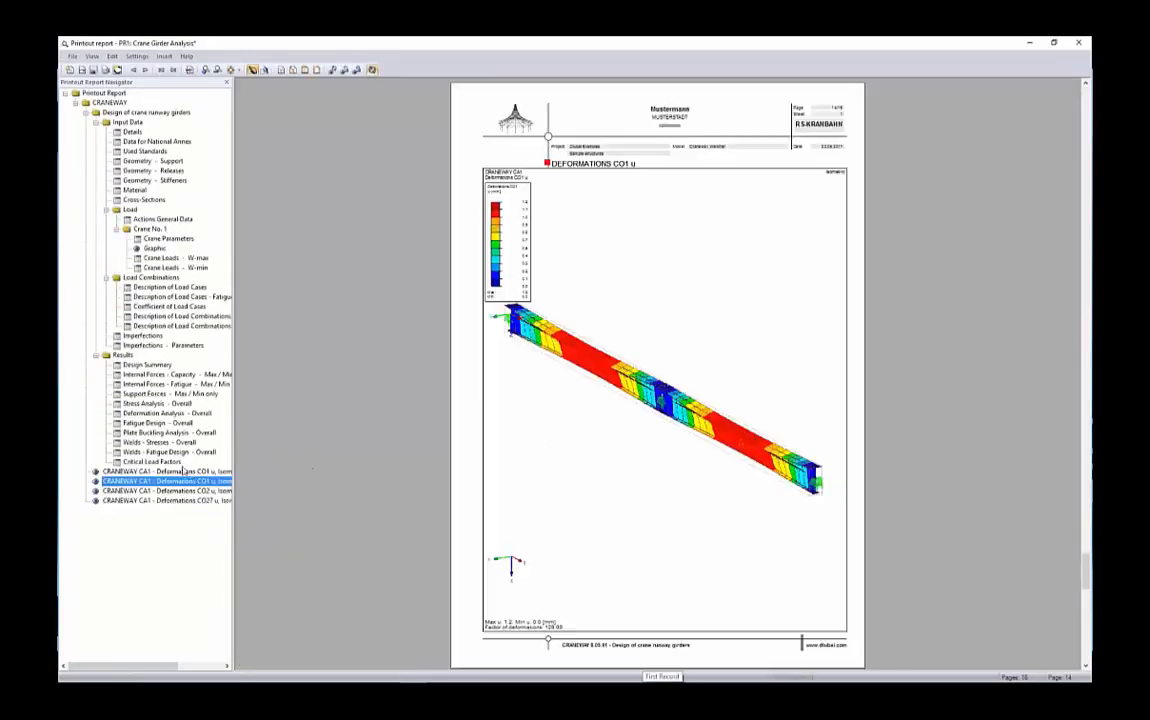
left_click(205, 490)
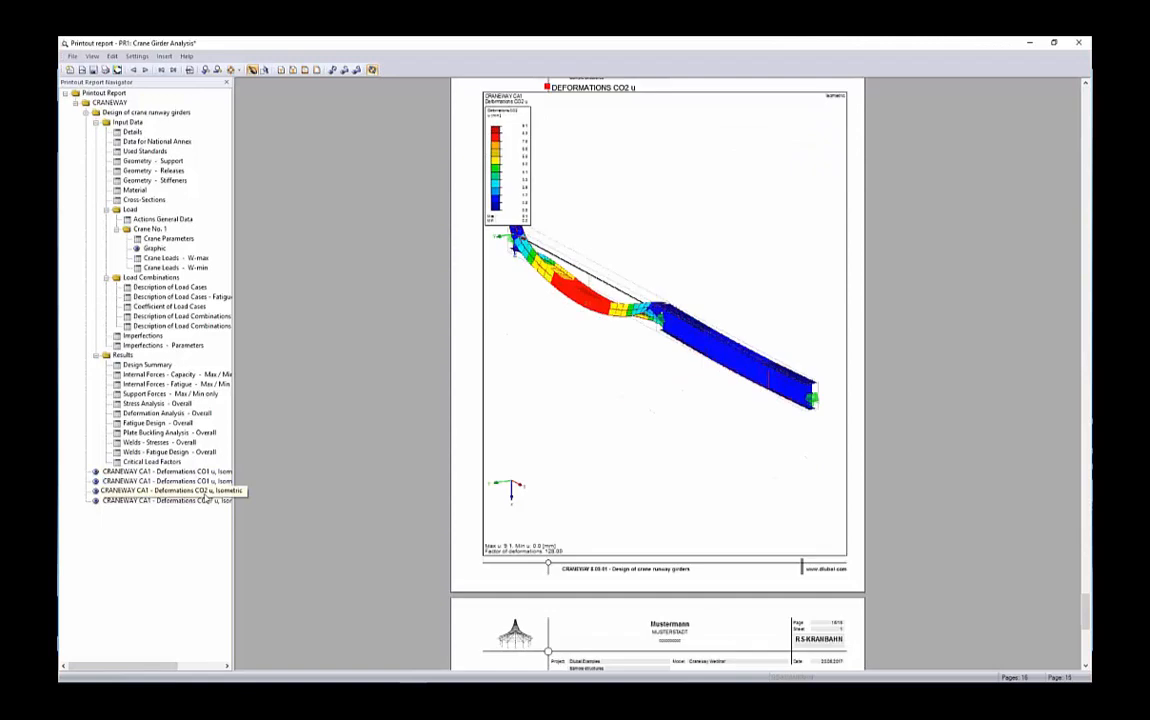
View the CO 27 deformation page of the printout report, then save the report and minimize its window
left_click(196, 502)
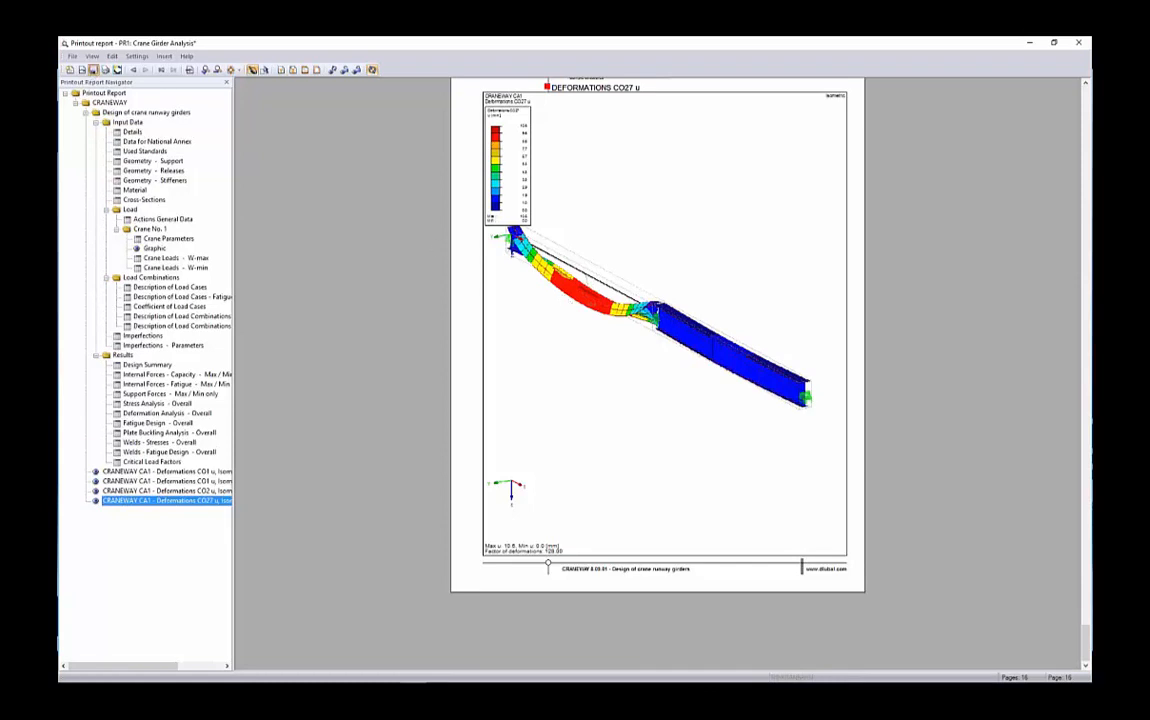
left_click(92, 70)
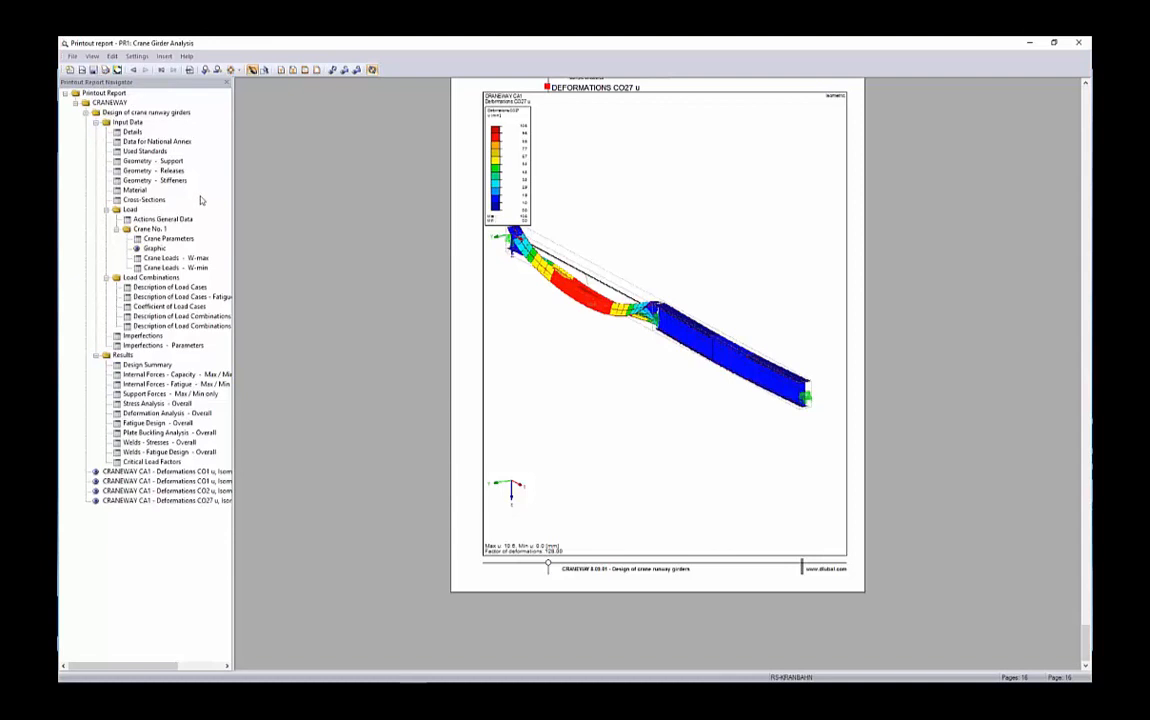
left_click(1024, 44)
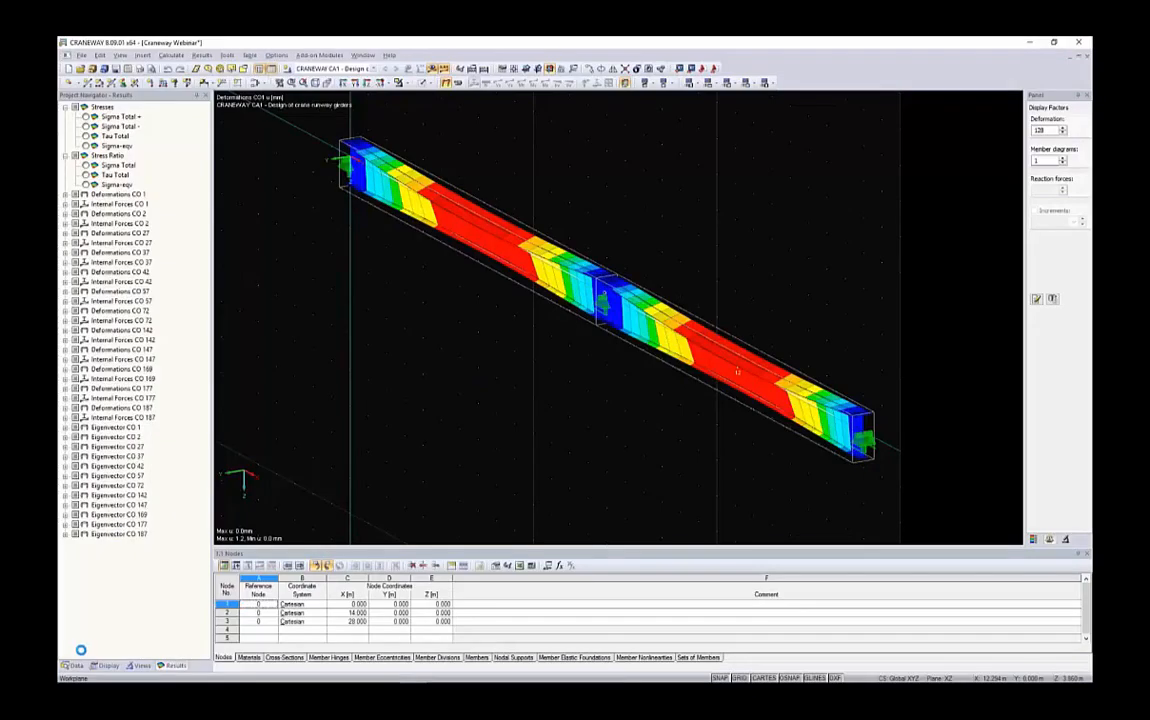
Open the CRANEWAY crane runway girder design case and go to its Loading input data
left_click(72, 663)
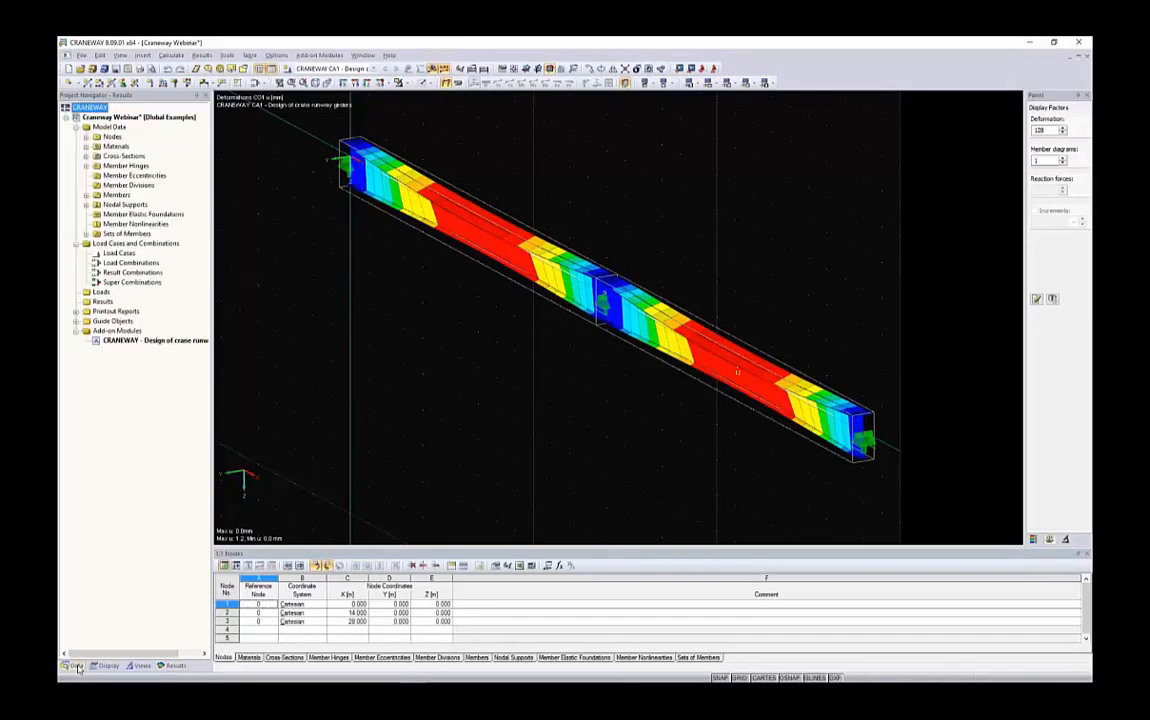
double_click(117, 340)
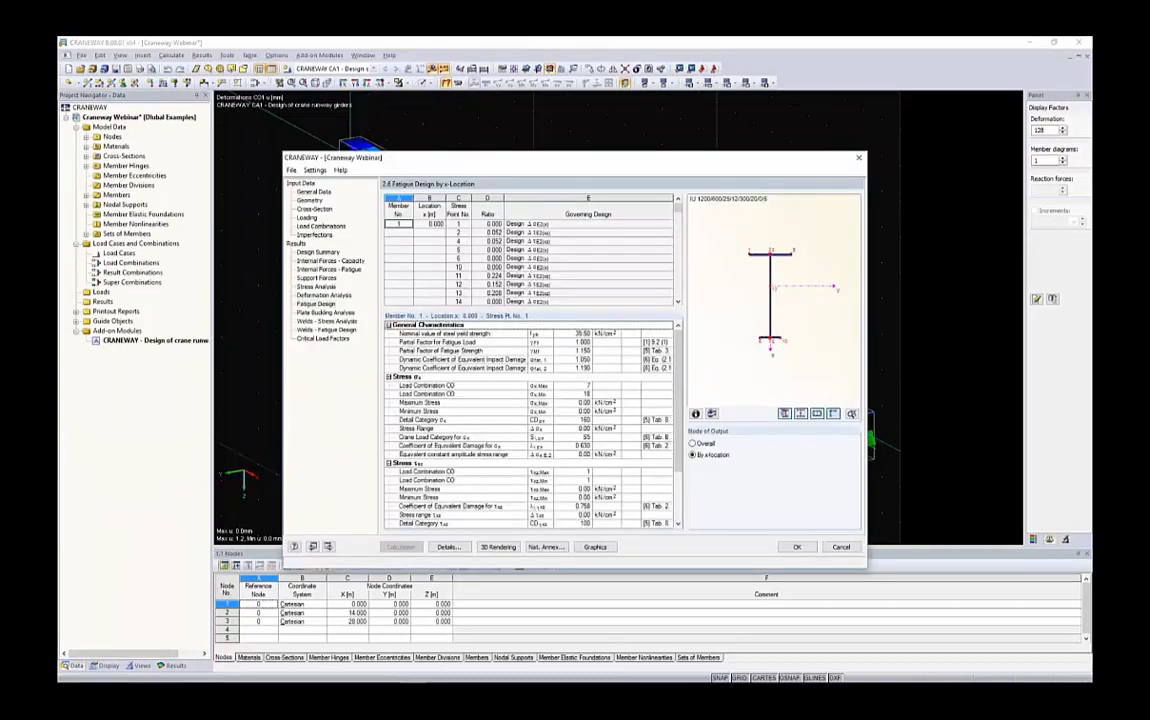
left_click(307, 217)
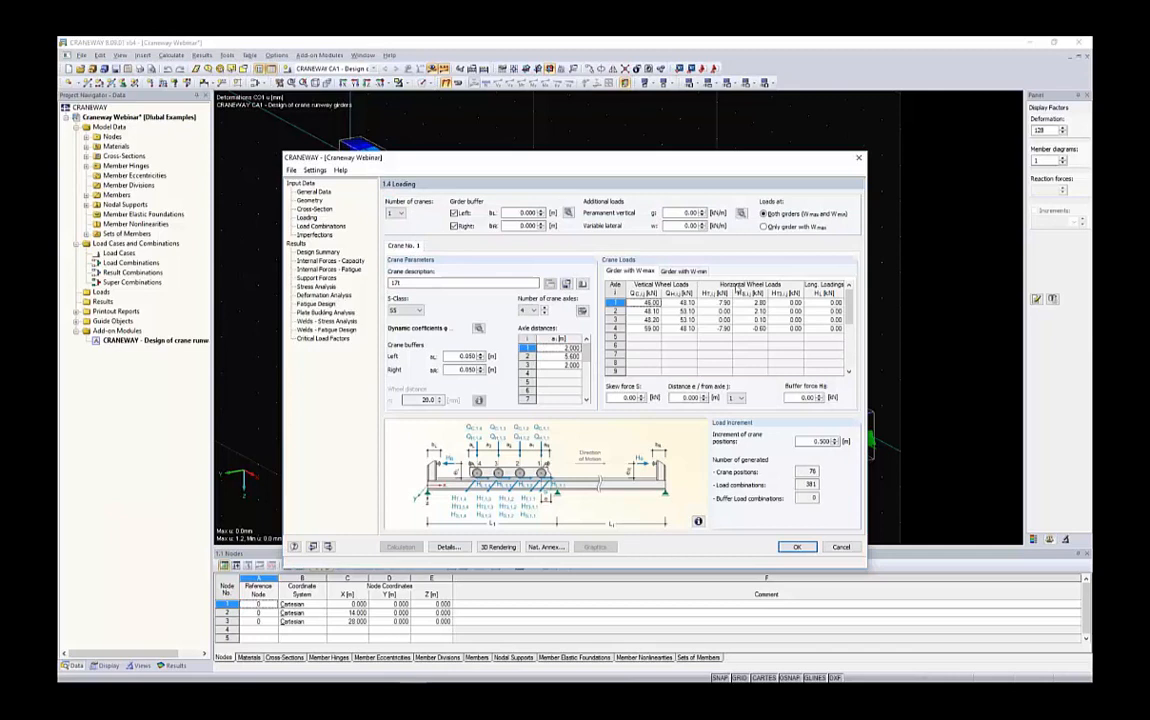
Examine the horizontal wheel loads and skew force of the crane for the girders with W max and W min
left_click_drag(716, 303, 788, 328)
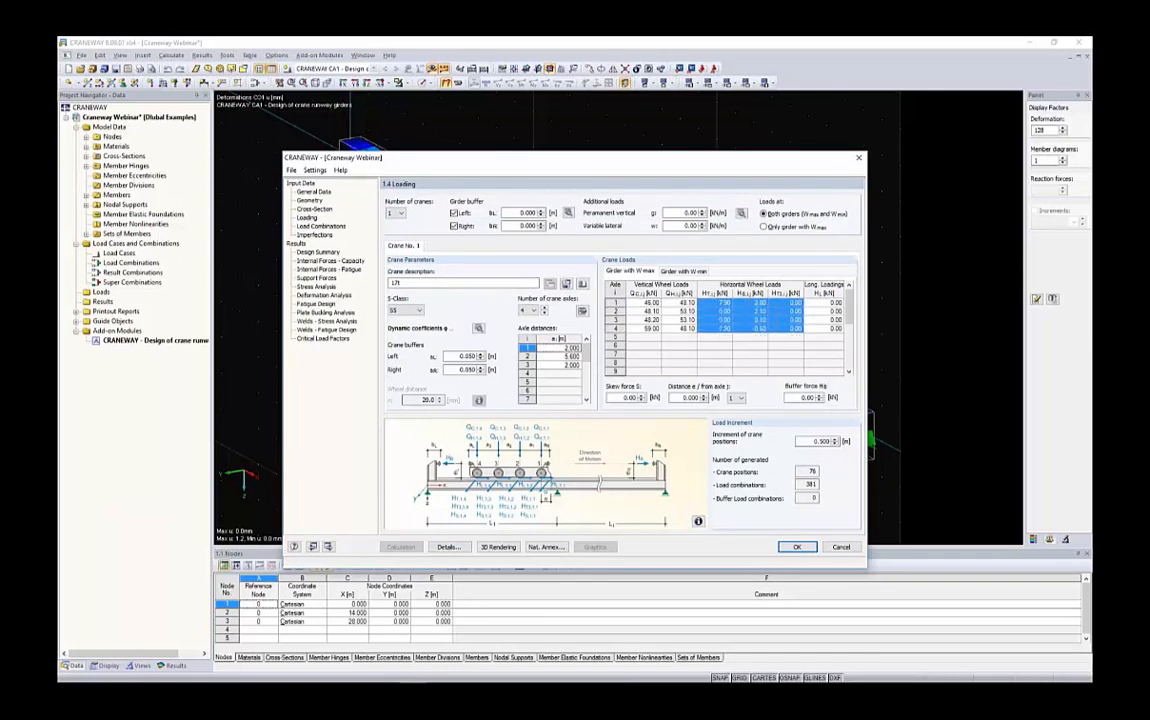
left_click(672, 271)
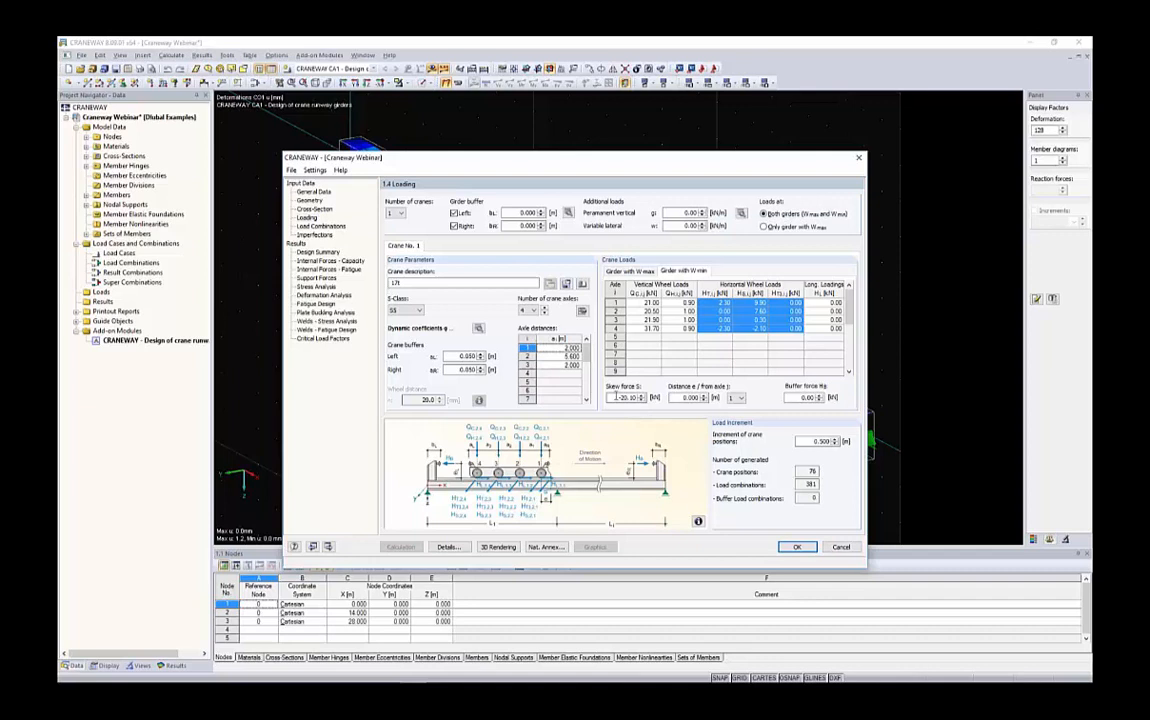
double_click(633, 398)
left_click(636, 273)
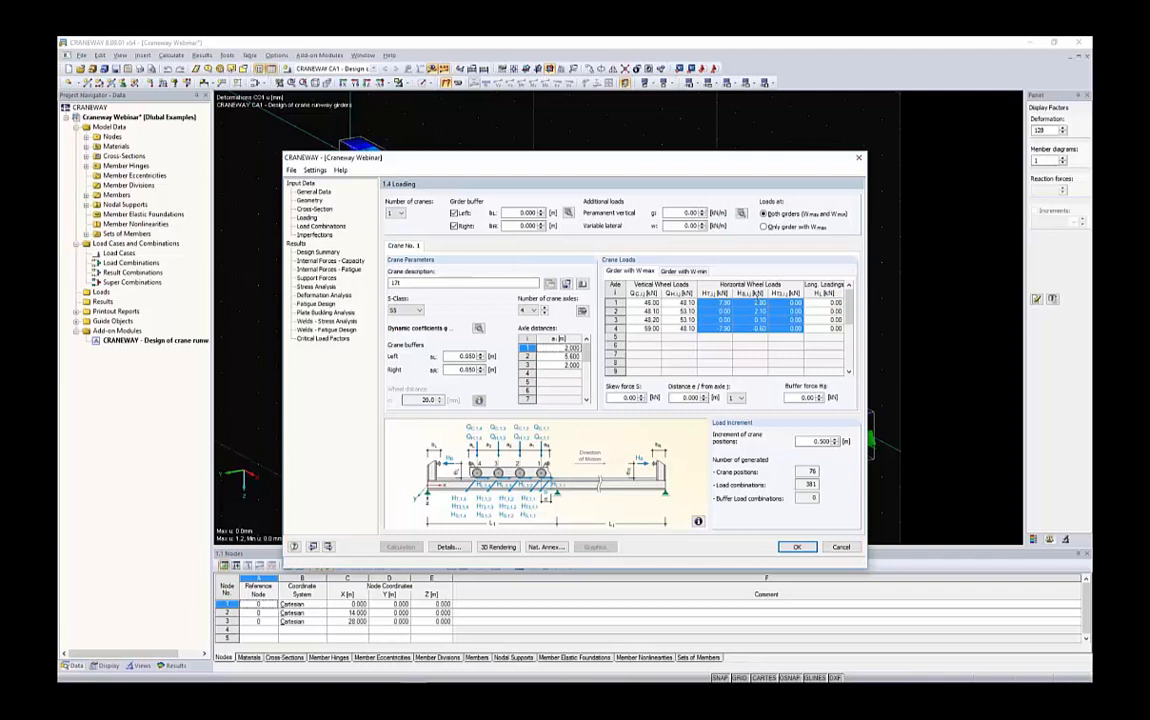
left_click(683, 271)
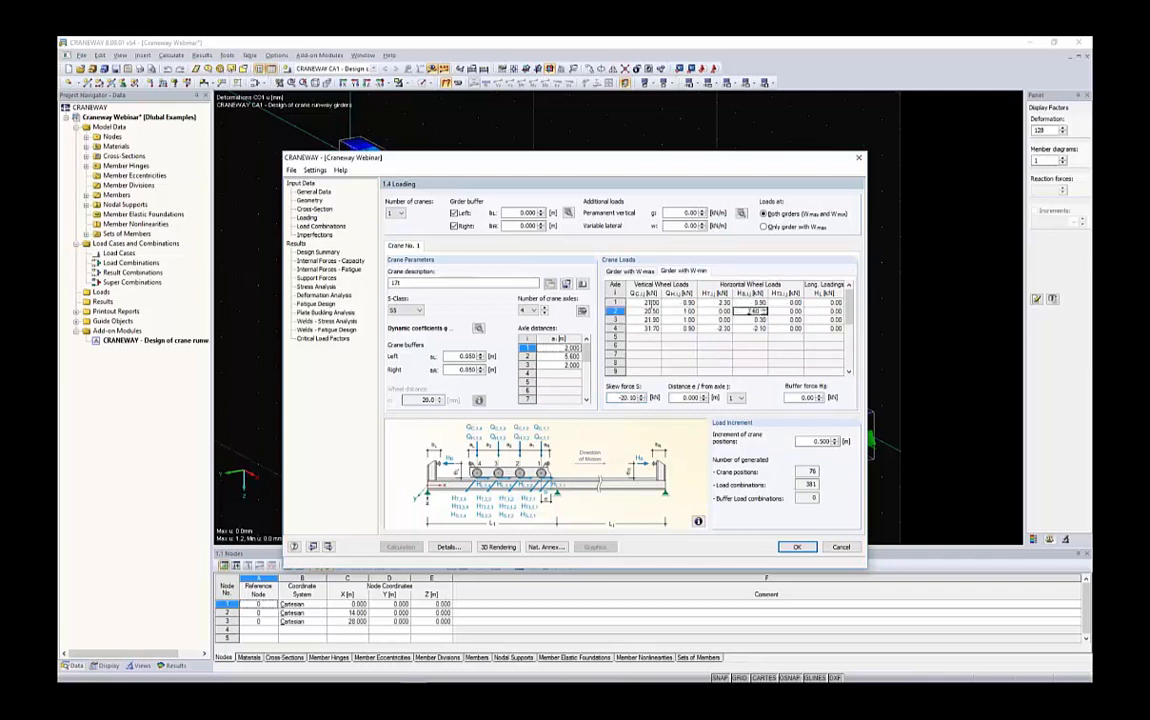
left_click_drag(620, 302, 800, 328)
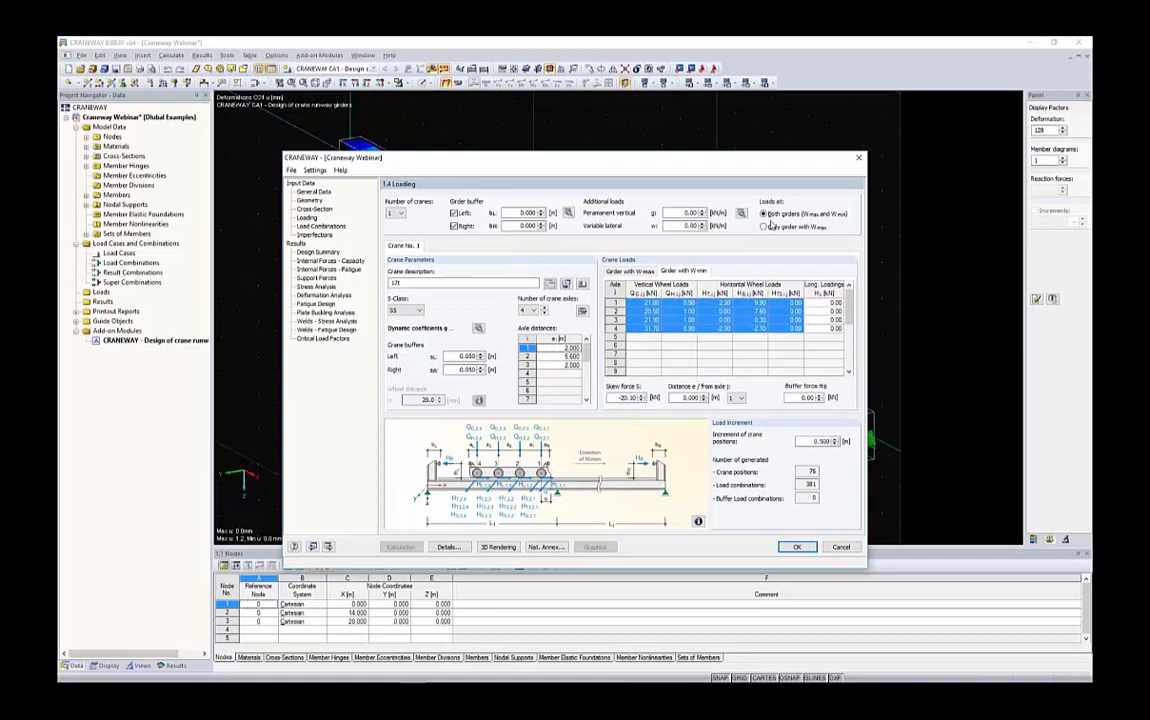
left_click(632, 272)
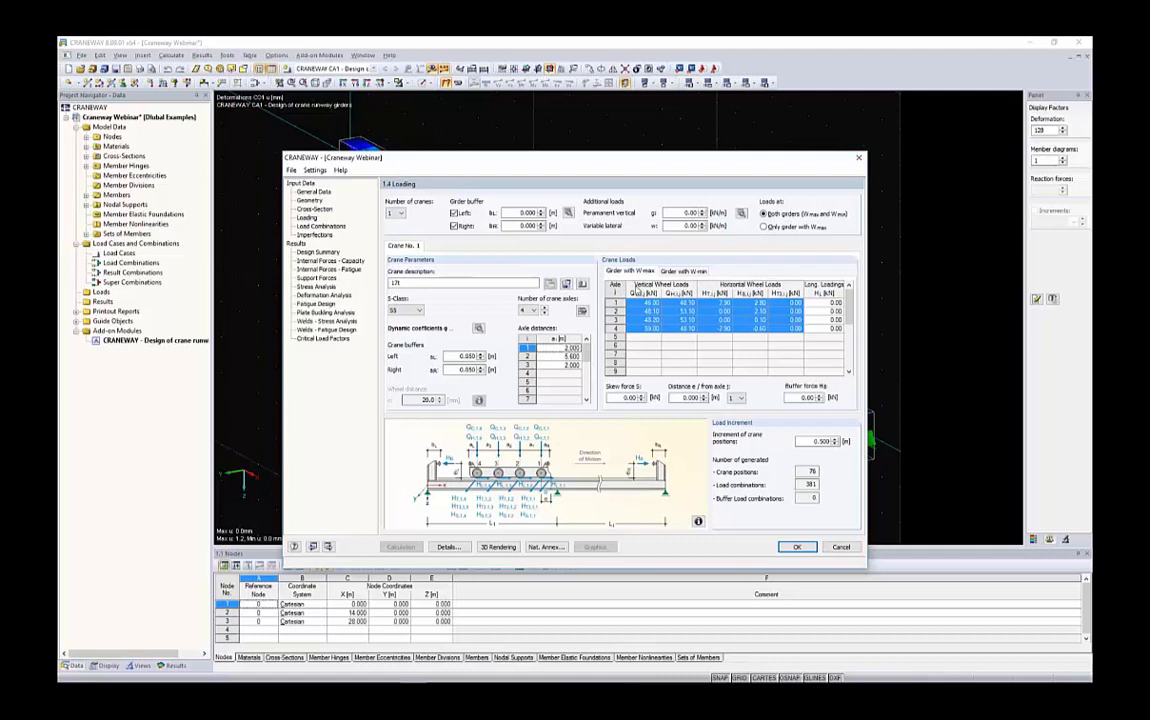
left_click(653, 355)
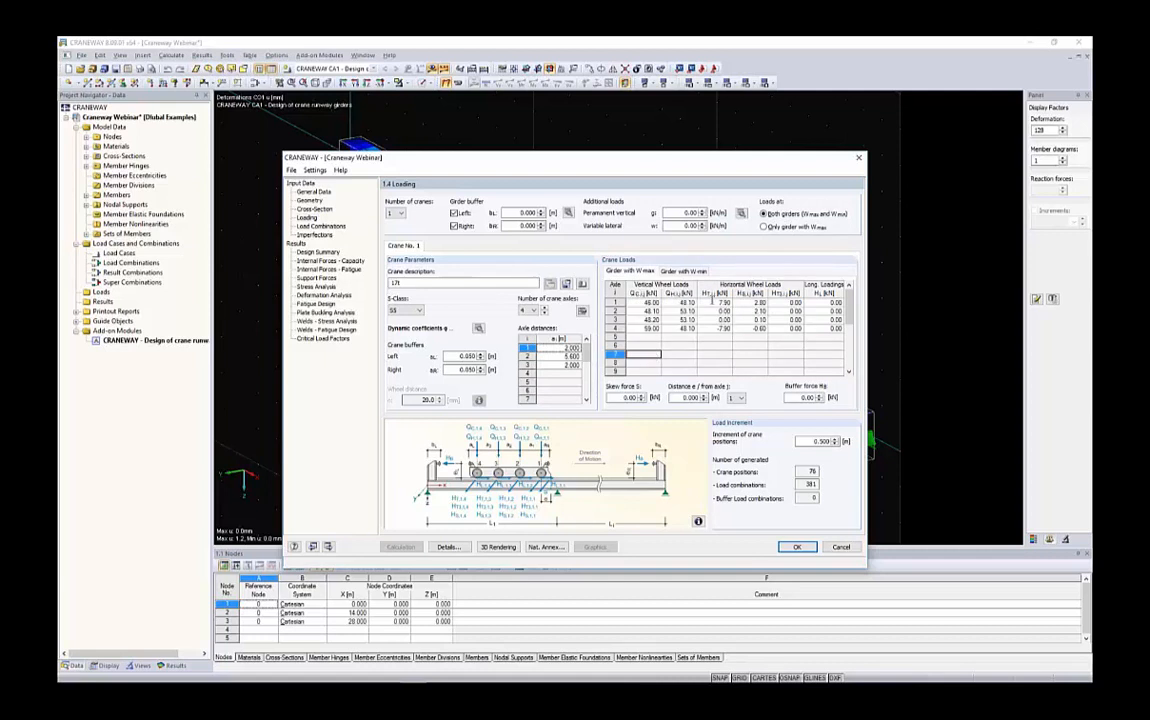
left_click_drag(717, 303, 757, 329)
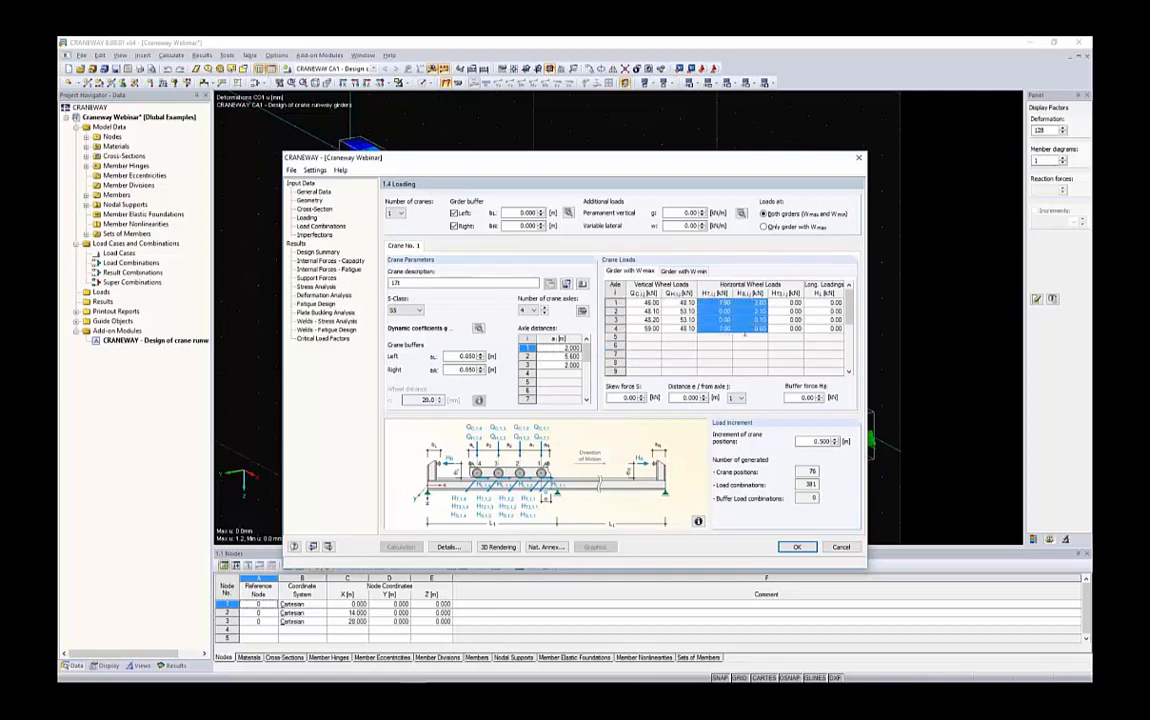
double_click(630, 397)
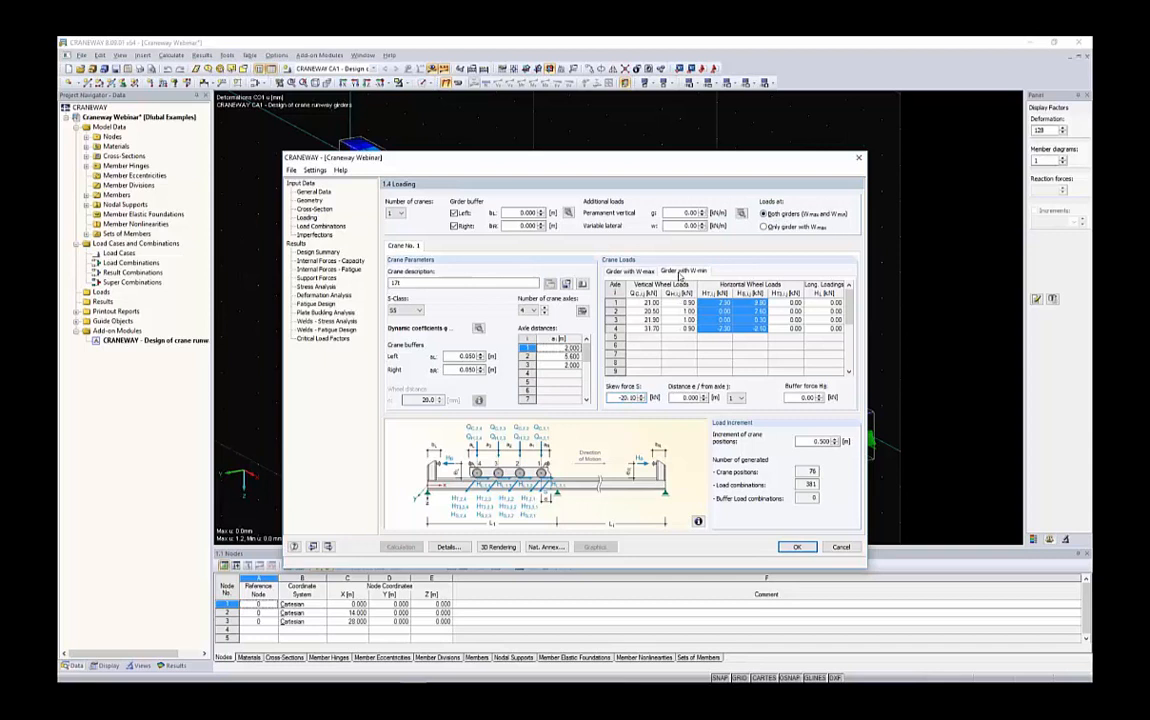
left_click(683, 271)
left_click_drag(614, 398, 641, 398)
left_click(314, 192)
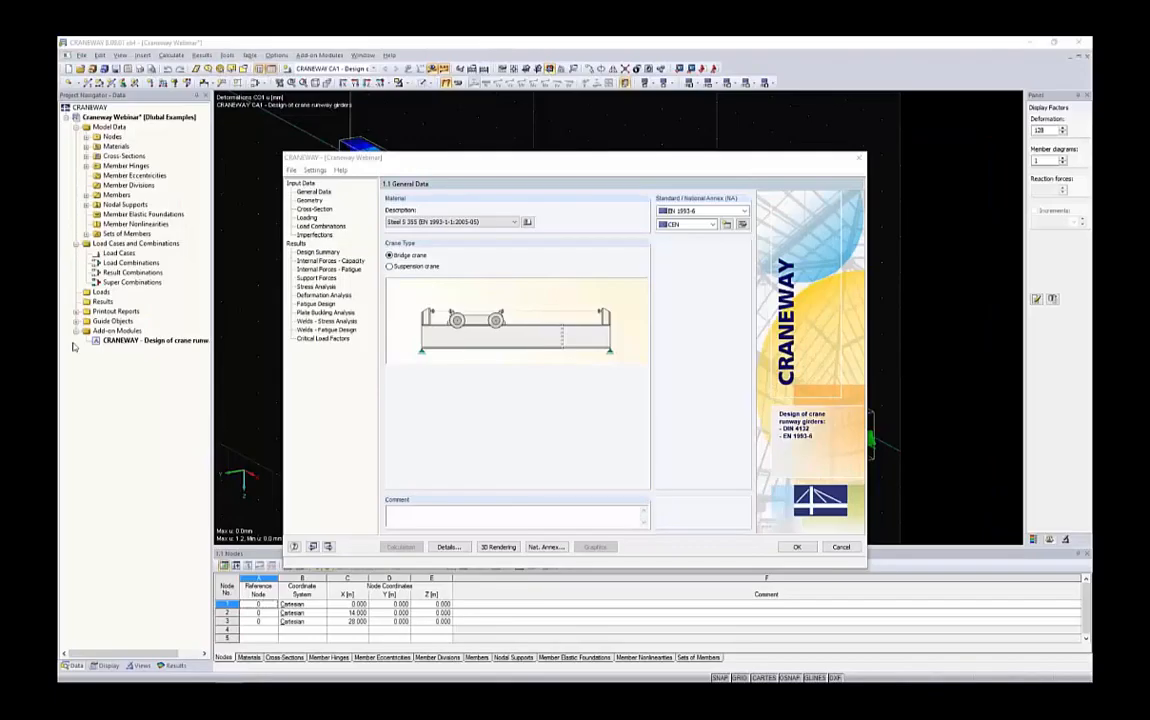
Switch to the Dlubal website and open the Download Trial Versions page to locate the CRANEWAY 64-bit trial
left_click_drag(260, 165, 517, 273)
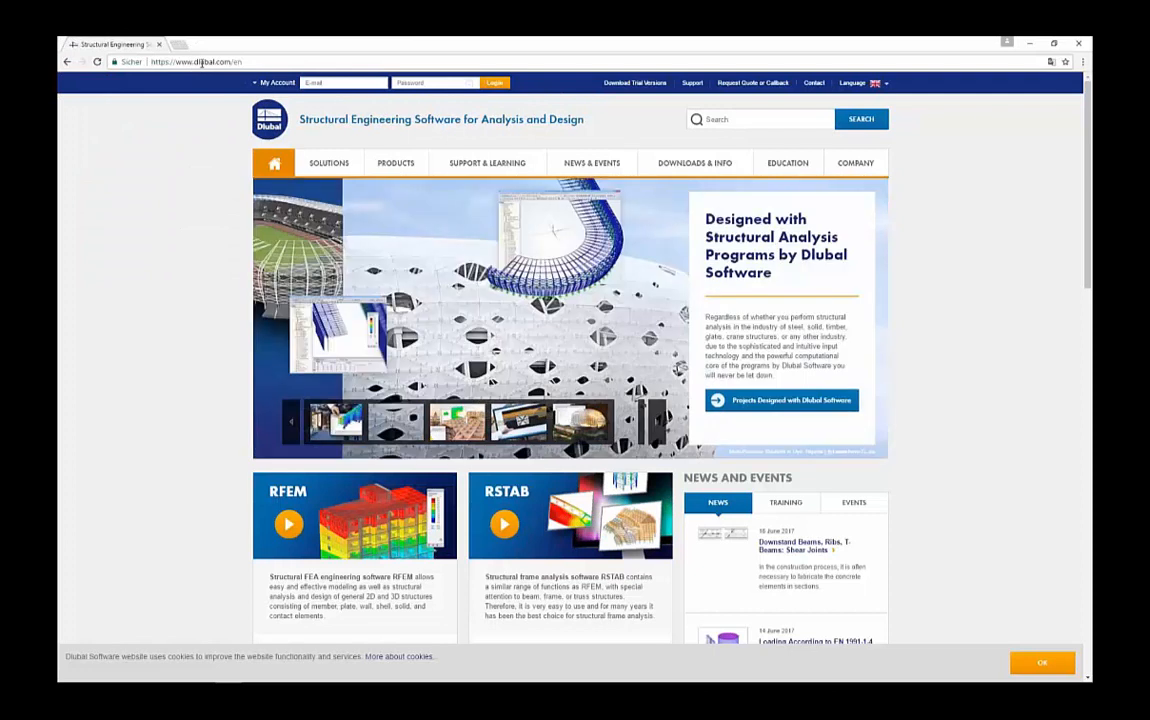
mouse_move(773, 165)
mouse_move(690, 165)
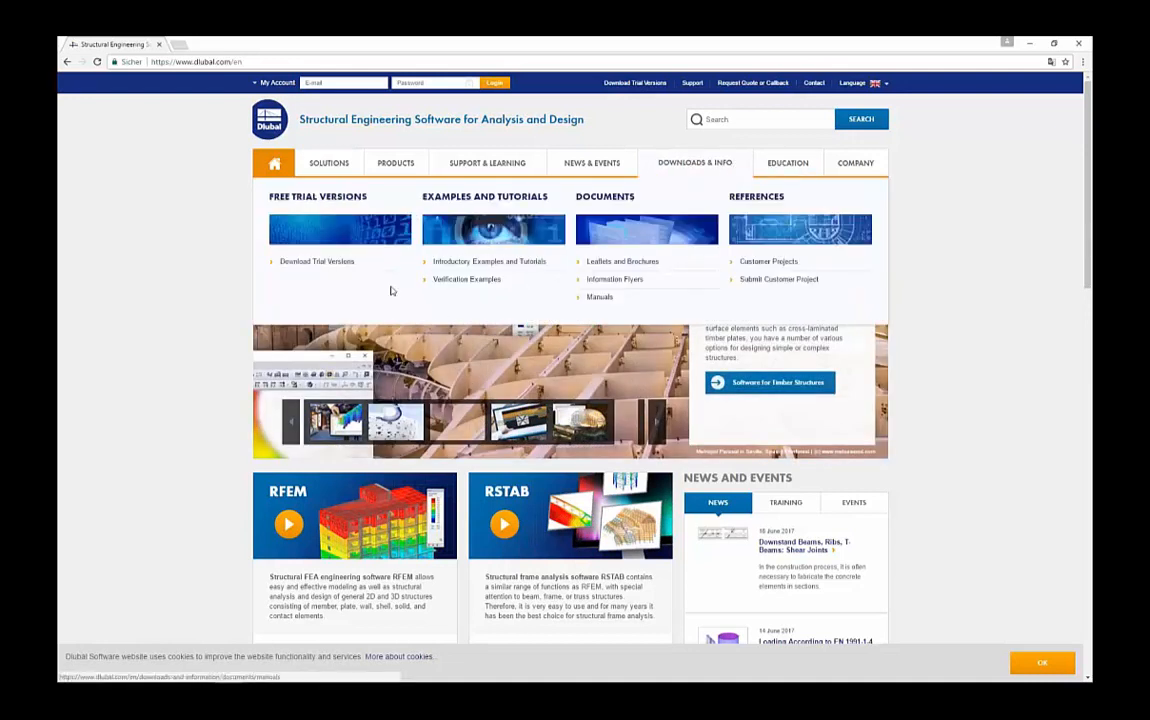
left_click(315, 261)
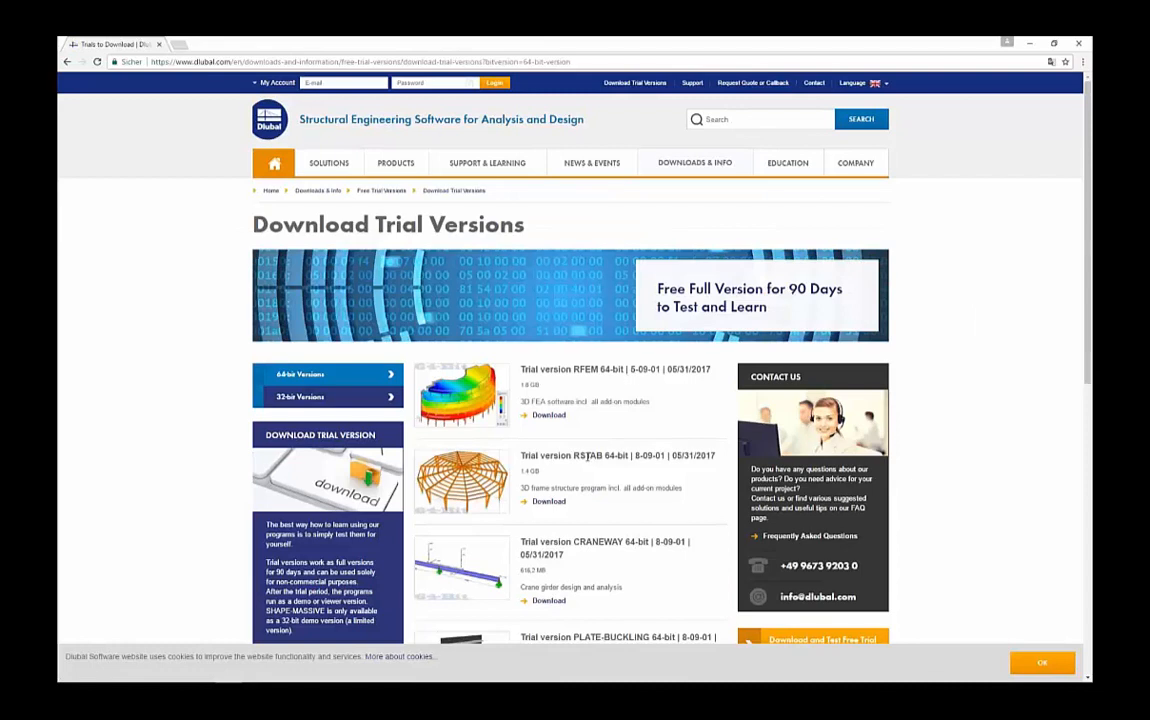
scroll(589, 348, "down", 3)
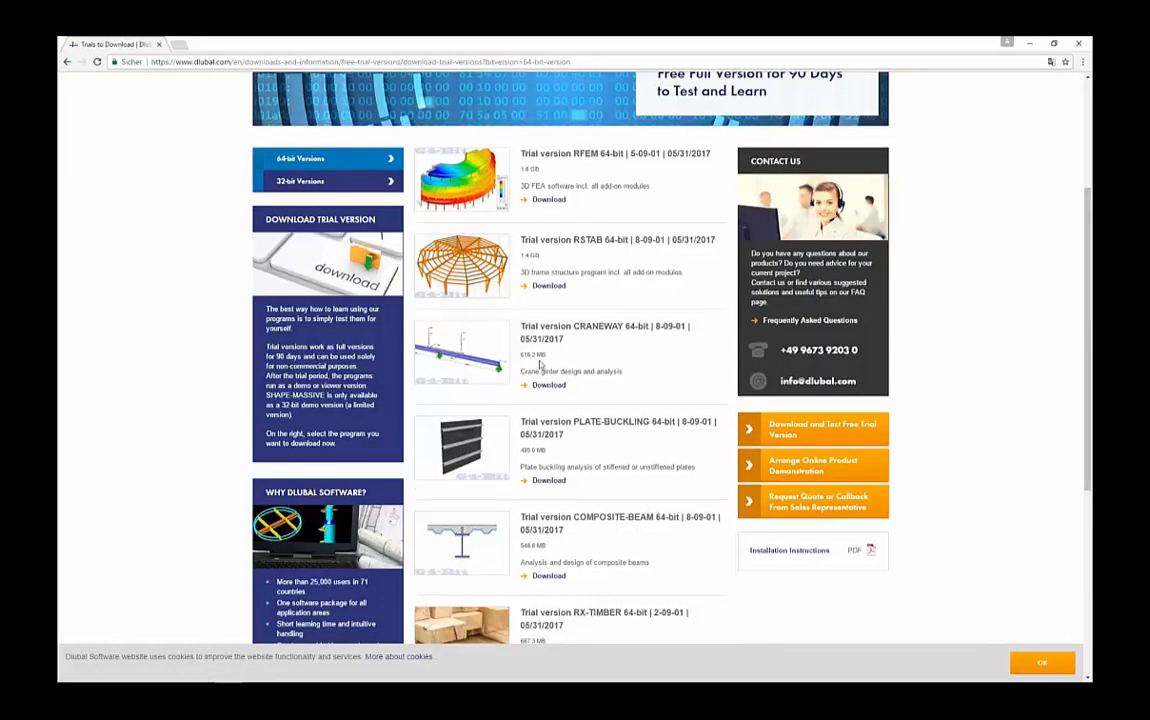